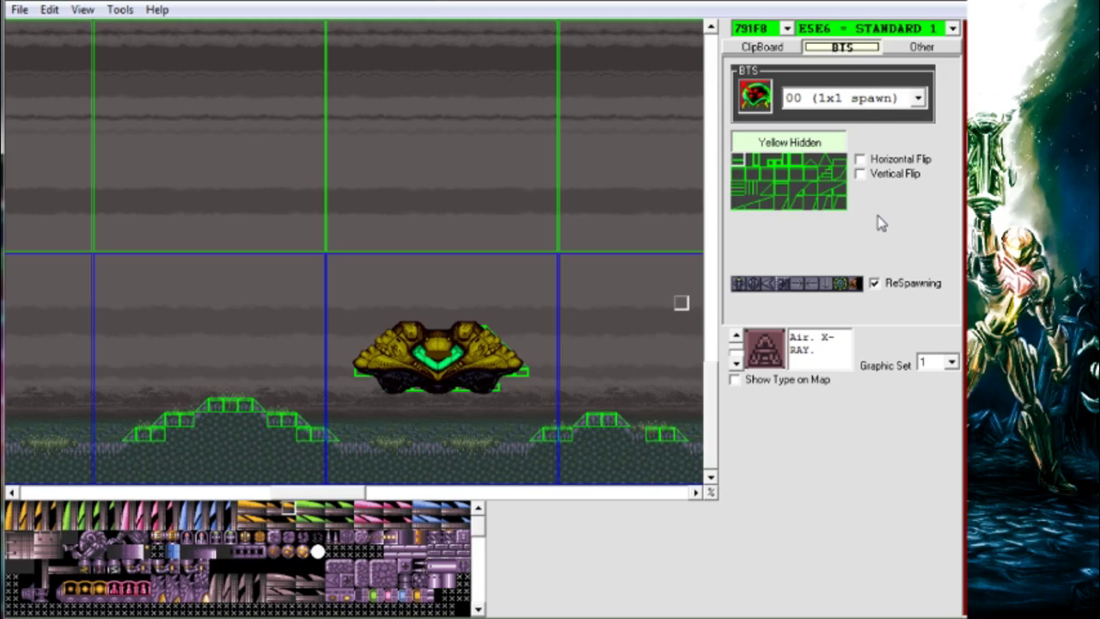
Step: Show and hide the yellow slope shapes, then assign the Slope type and a half-height shape to a sample block right of the ship
{"action": "left_click", "coordinate": [797, 144]}
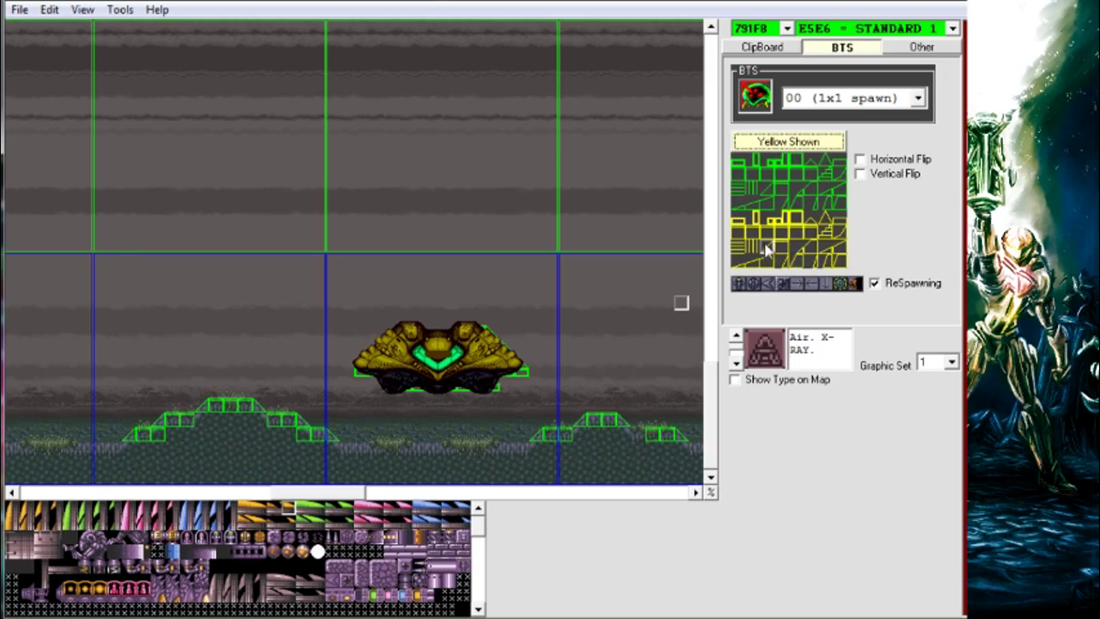
{"action": "left_click", "coordinate": [790, 143]}
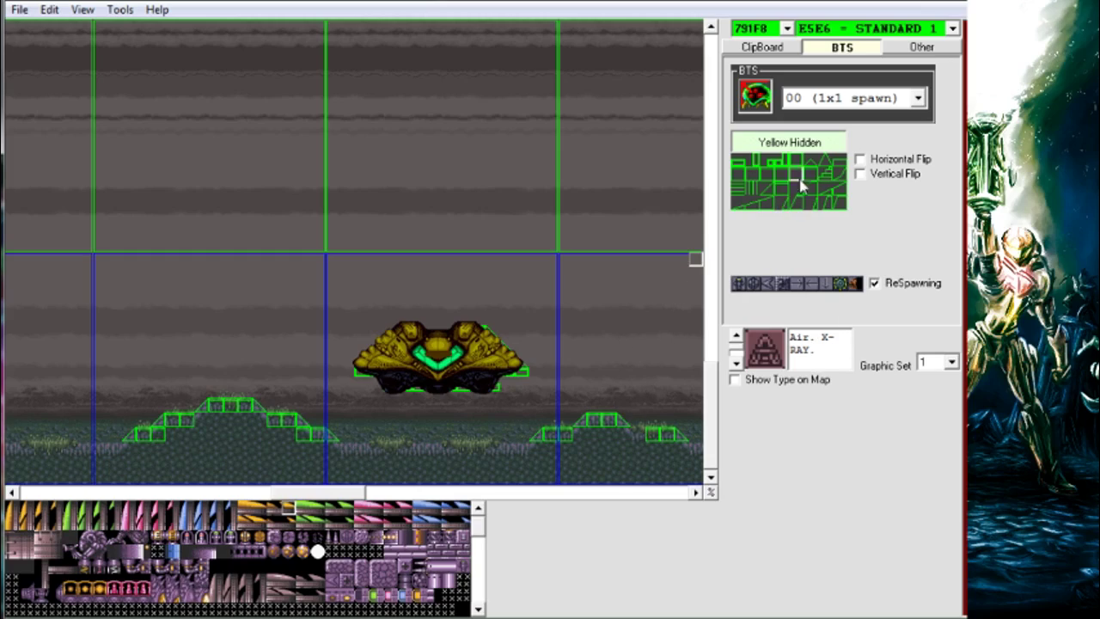
{"action": "left_click", "coordinate": [735, 363]}
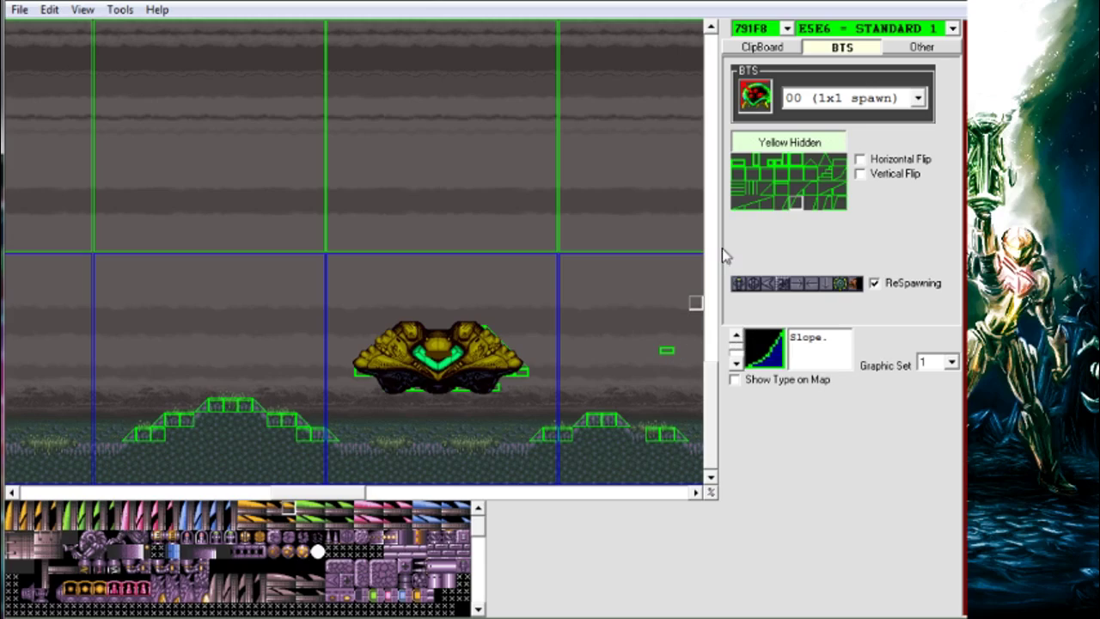
{"action": "left_click", "coordinate": [736, 165]}
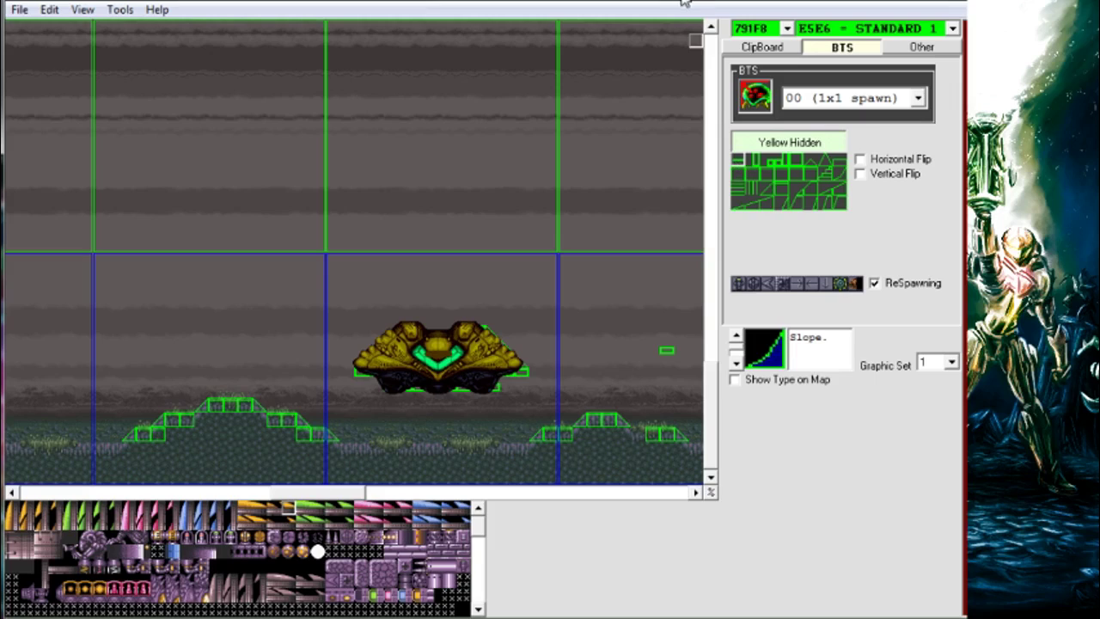
{"action": "left_click_drag", "start_coordinate": [681, 0], "coordinate": [685, 26]}
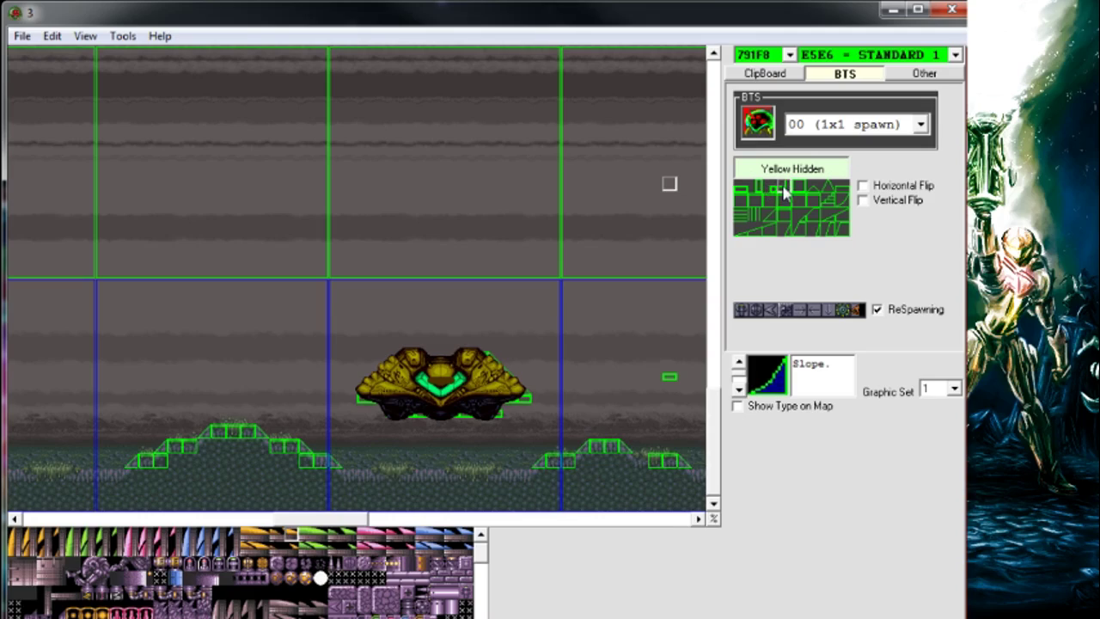
Step: Give the sample block beside the ship a full-square slope shape, then clear it back to air
{"action": "right_click", "coordinate": [669, 375]}
{"action": "key", "text": "Return"}
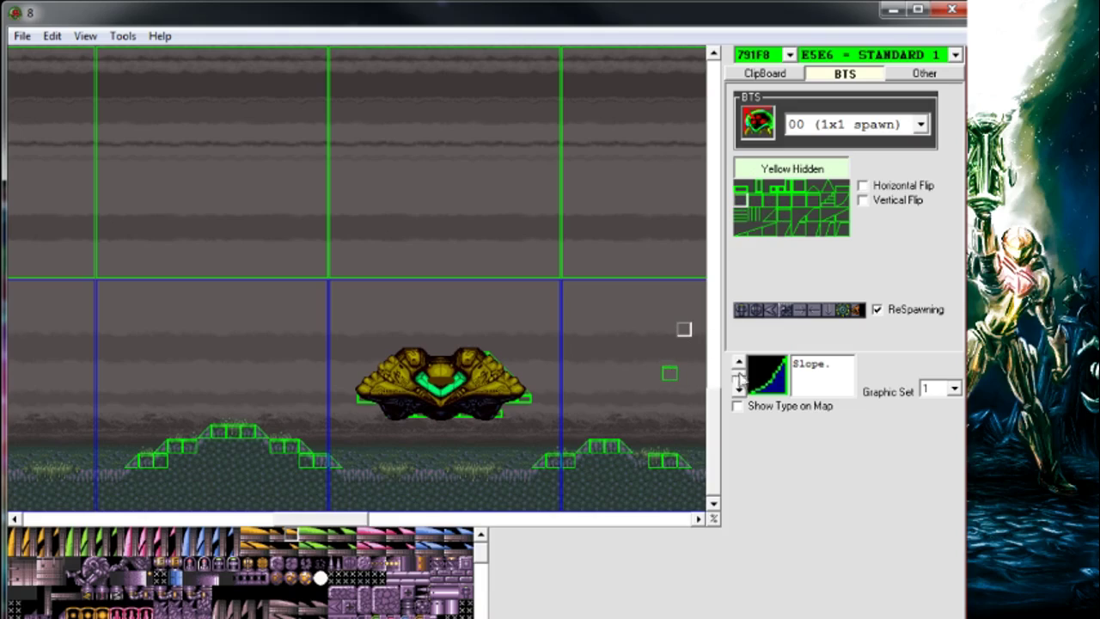
{"action": "left_click", "coordinate": [669, 375]}
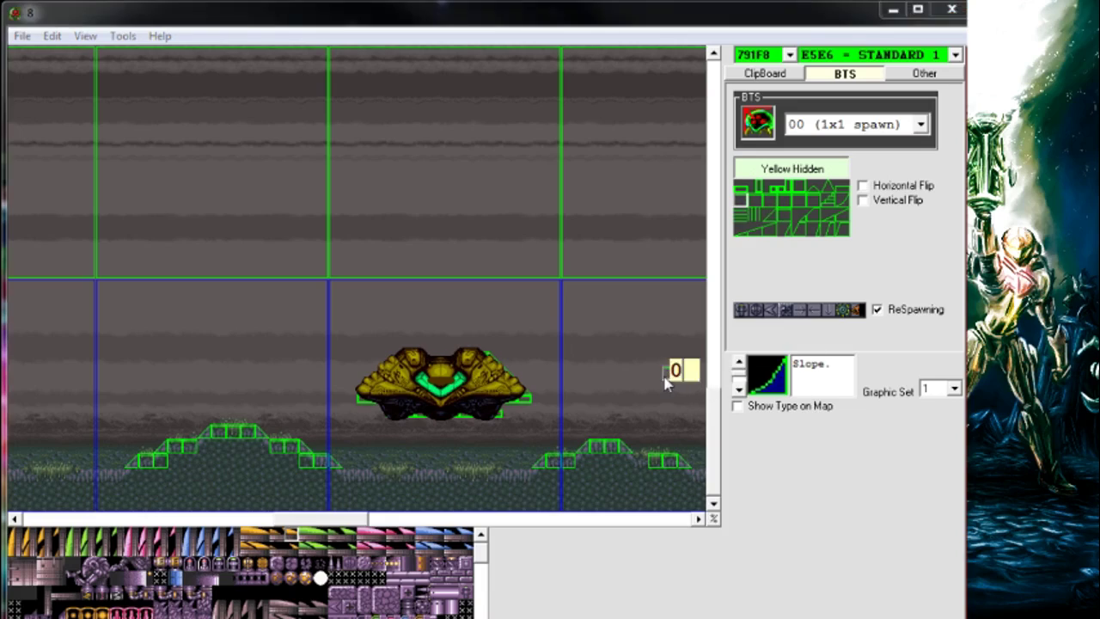
{"action": "left_click", "coordinate": [739, 362]}
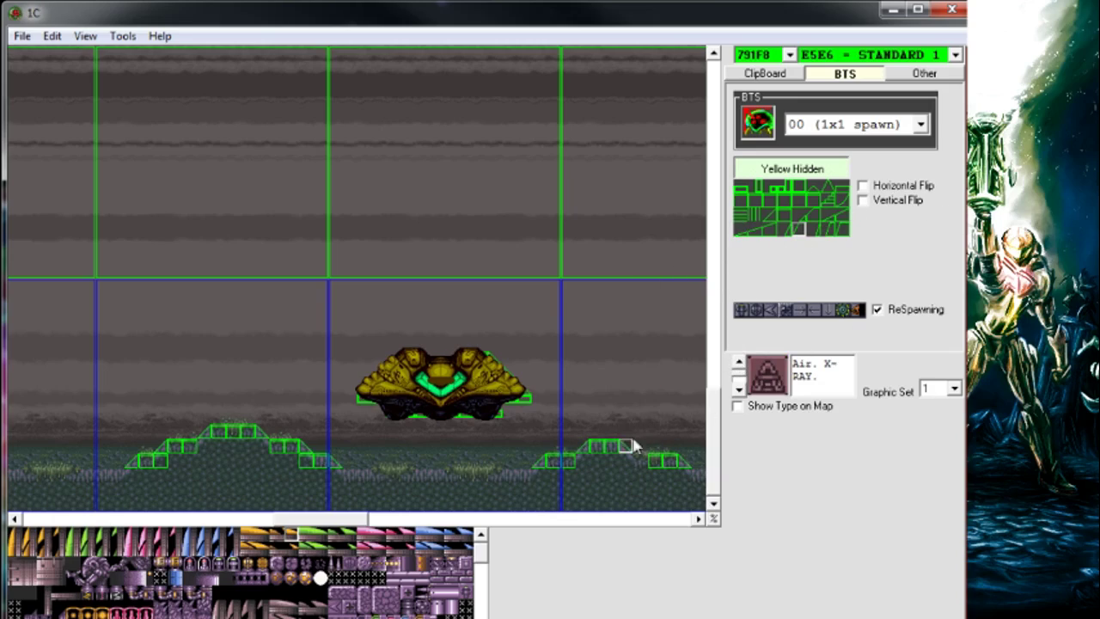
Step: Playtest the room by running Samus across the hills on both sides of the ship, then return to normal editing
{"action": "left_click_drag", "start_coordinate": [335, 524], "coordinate": [364, 511]}
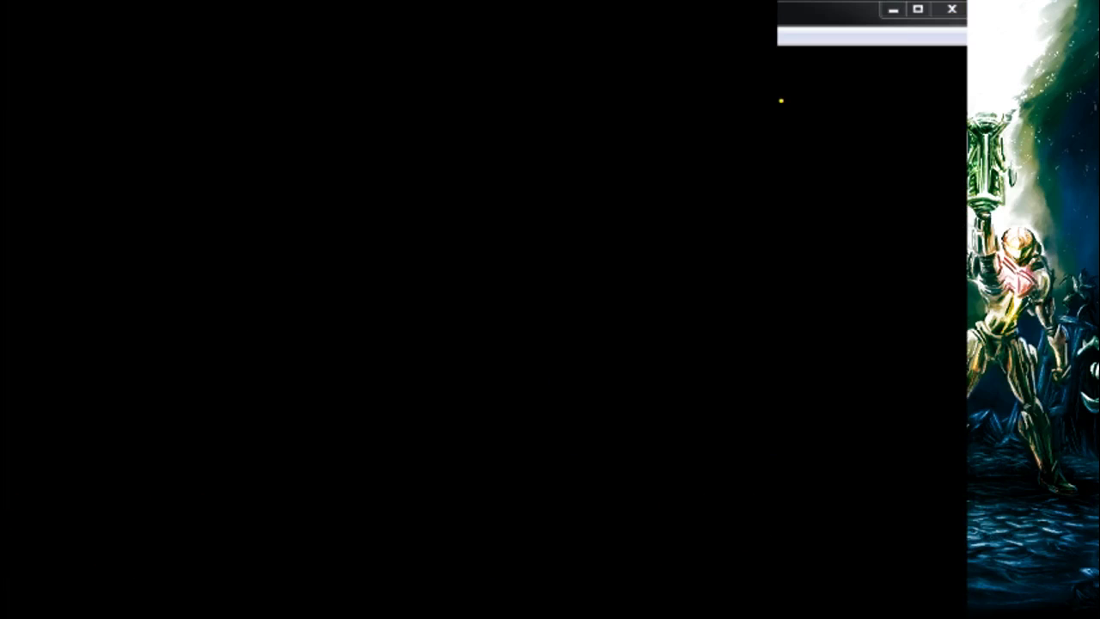
{"action": "key", "text": "Tab"}
{"action": "key", "text": "Right"}
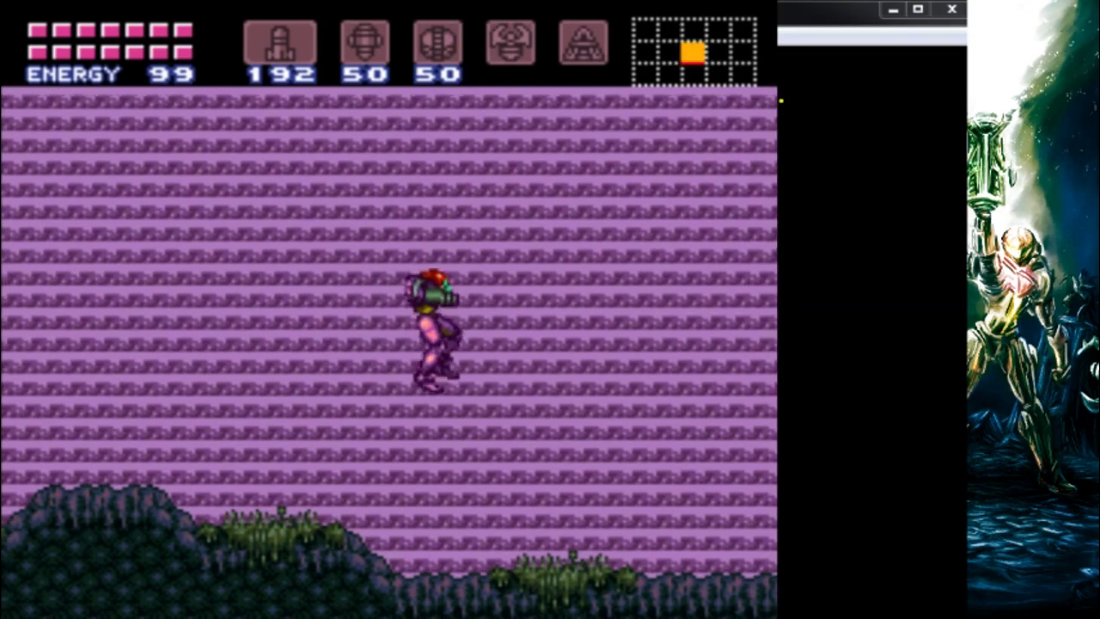
{"action": "key", "text": "Left"}
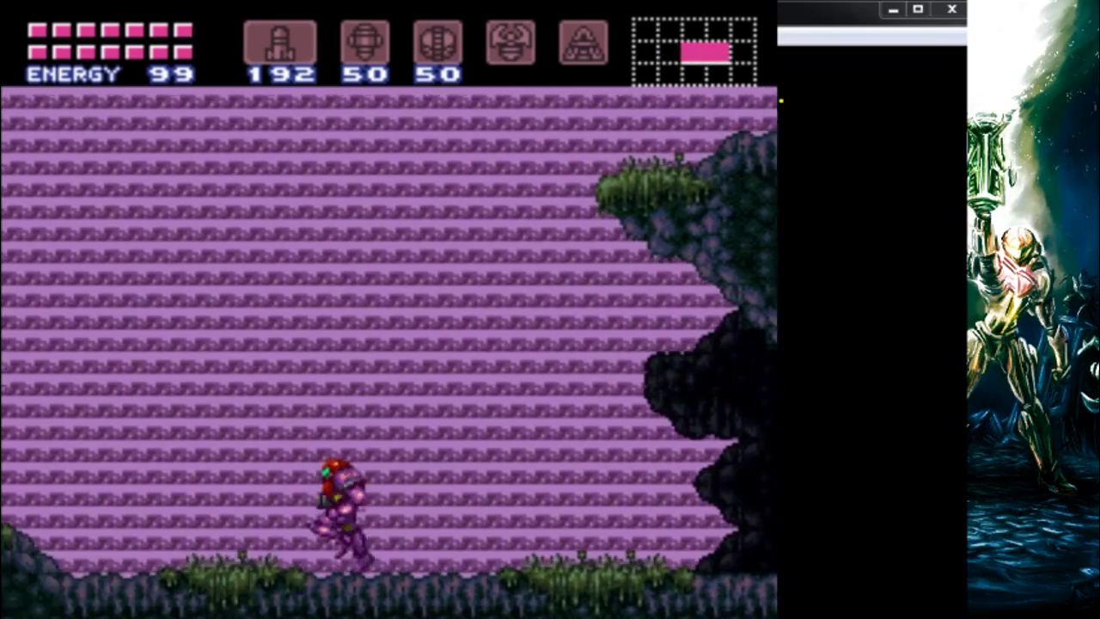
{"action": "key", "text": "Left"}
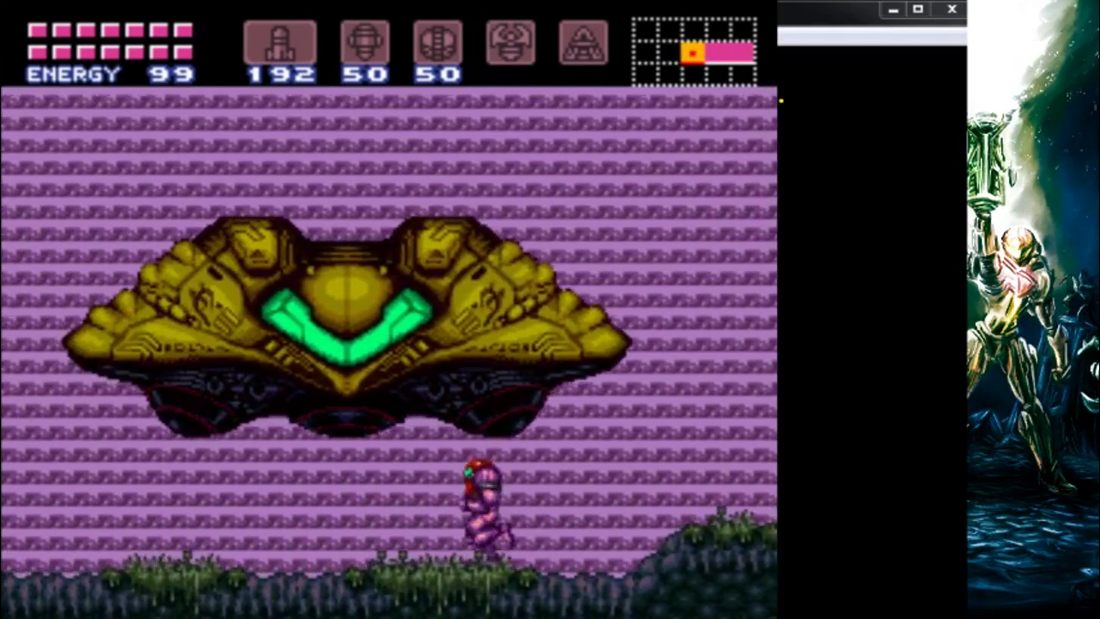
{"action": "key", "text": "Left"}
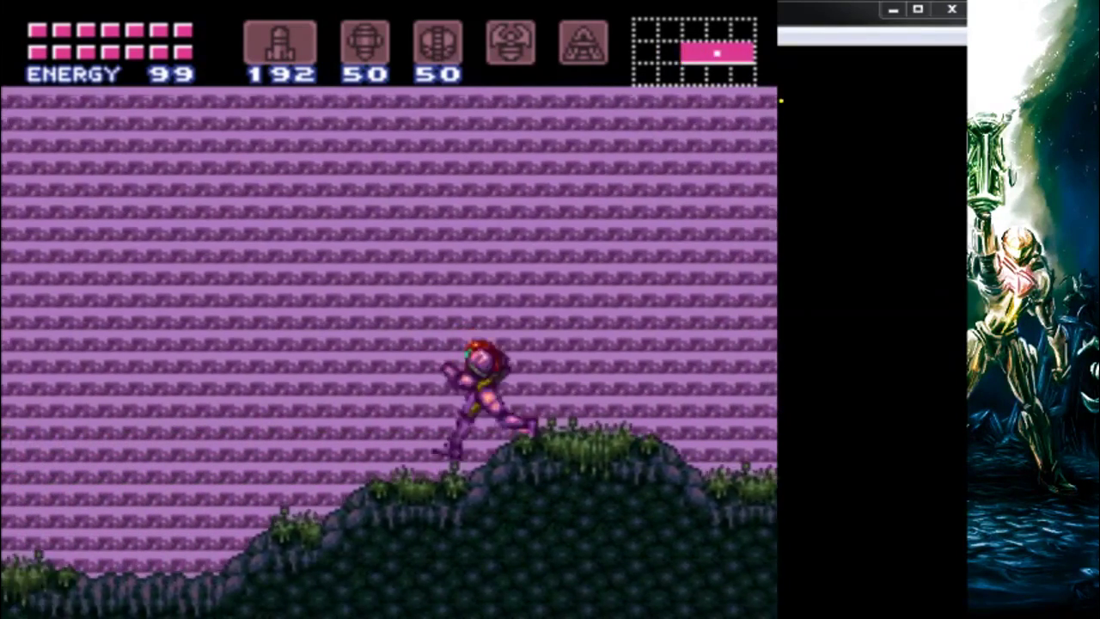
{"action": "key", "text": "Right"}
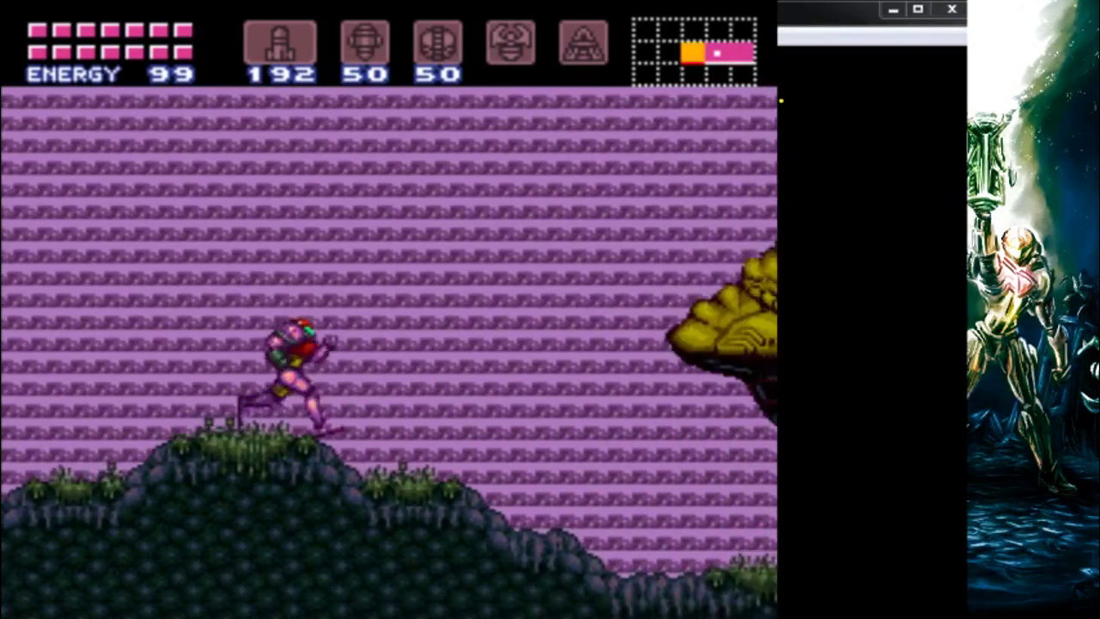
{"action": "key", "text": "Right"}
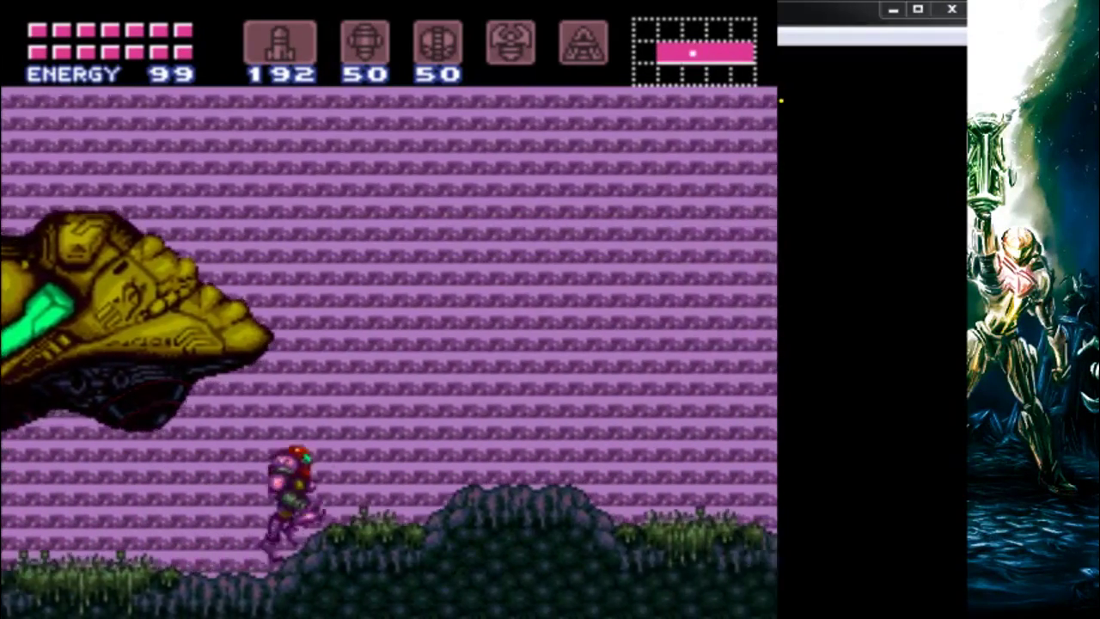
{"action": "key", "text": "Right"}
{"action": "key", "text": "Left"}
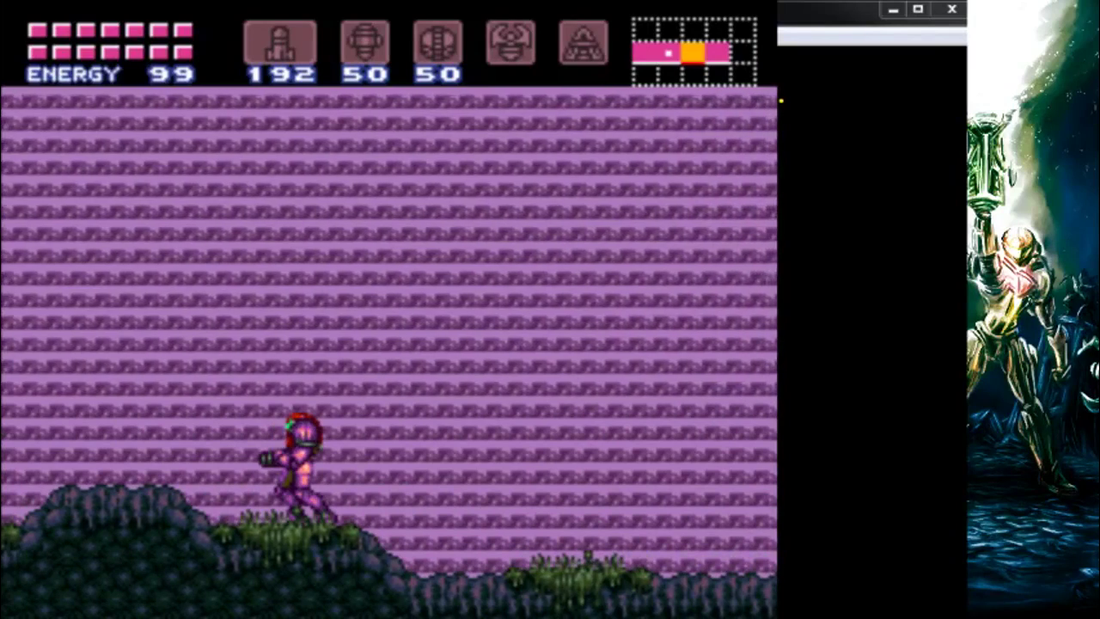
{"action": "key", "text": "Escape"}
{"action": "left_click", "coordinate": [723, 414]}
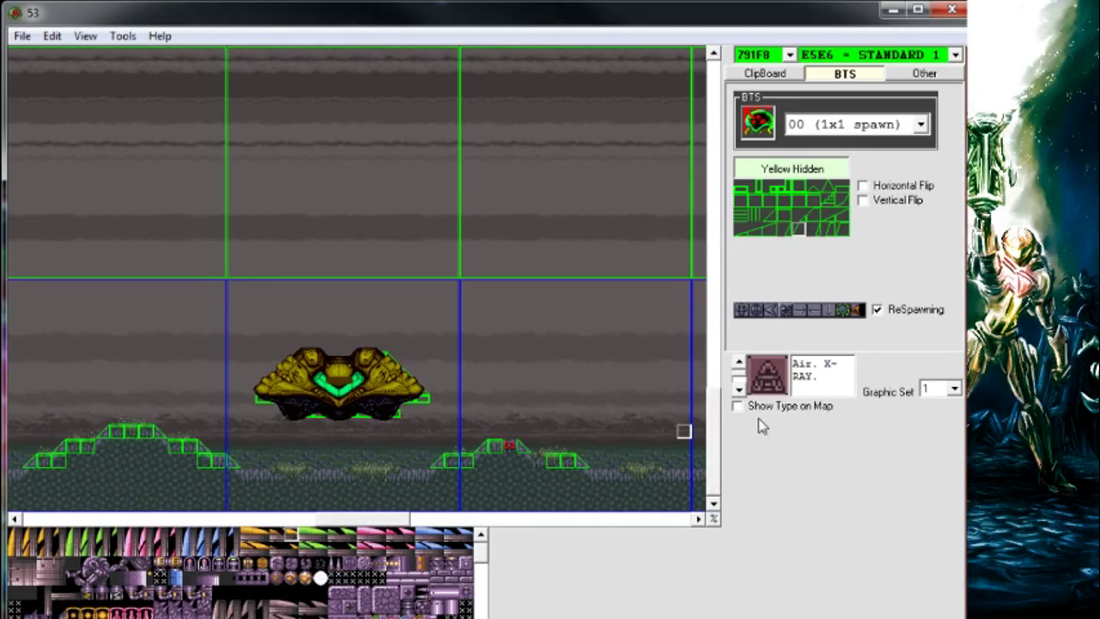
Step: Choose the Solid block type and set the BTS value to 0 for the crest block of the small hill right of the ship
{"action": "left_click", "coordinate": [737, 389]}
{"action": "left_click", "coordinate": [738, 390]}
{"action": "left_click", "coordinate": [738, 390]}
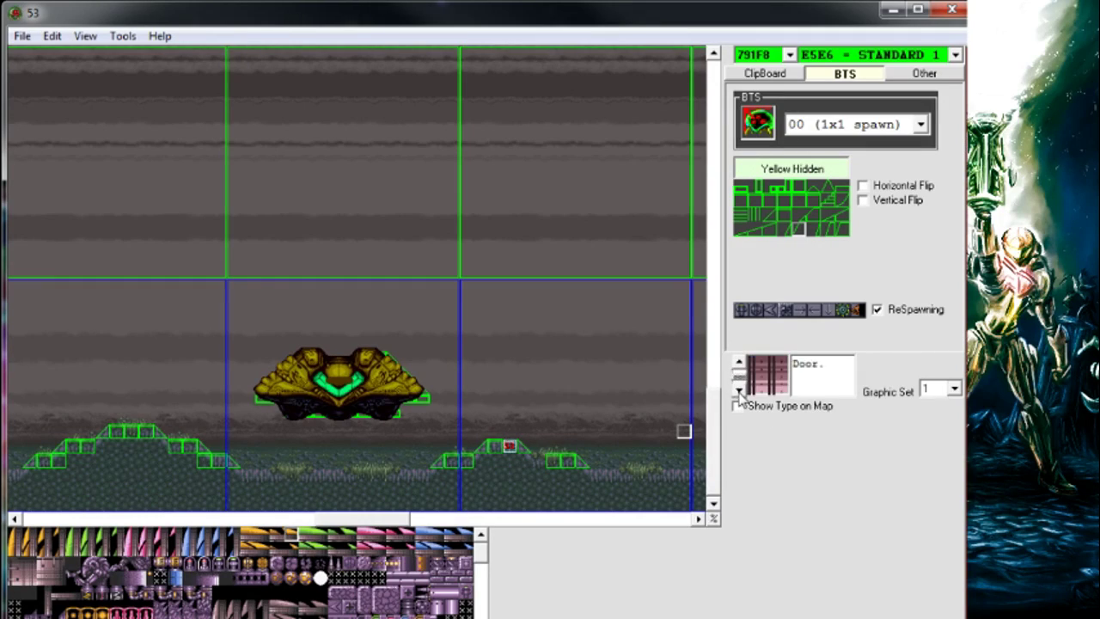
{"action": "left_click", "coordinate": [738, 361]}
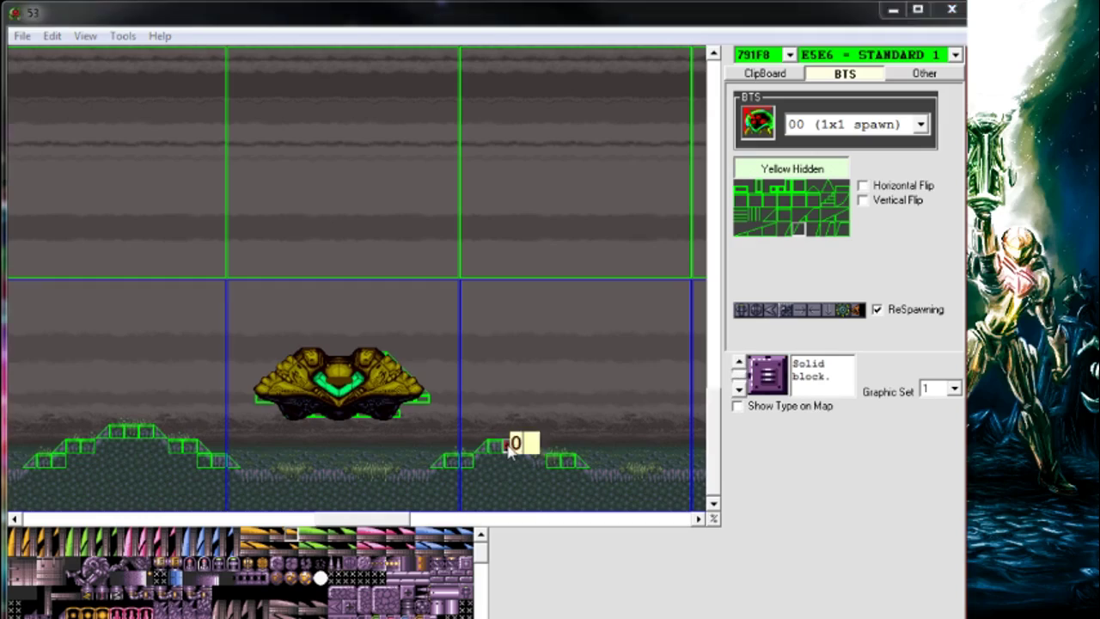
Step: Playtest the small hill's crest with Samus standing, crouching and turning on it, then return to normal editing
{"action": "right_click", "coordinate": [538, 393]}
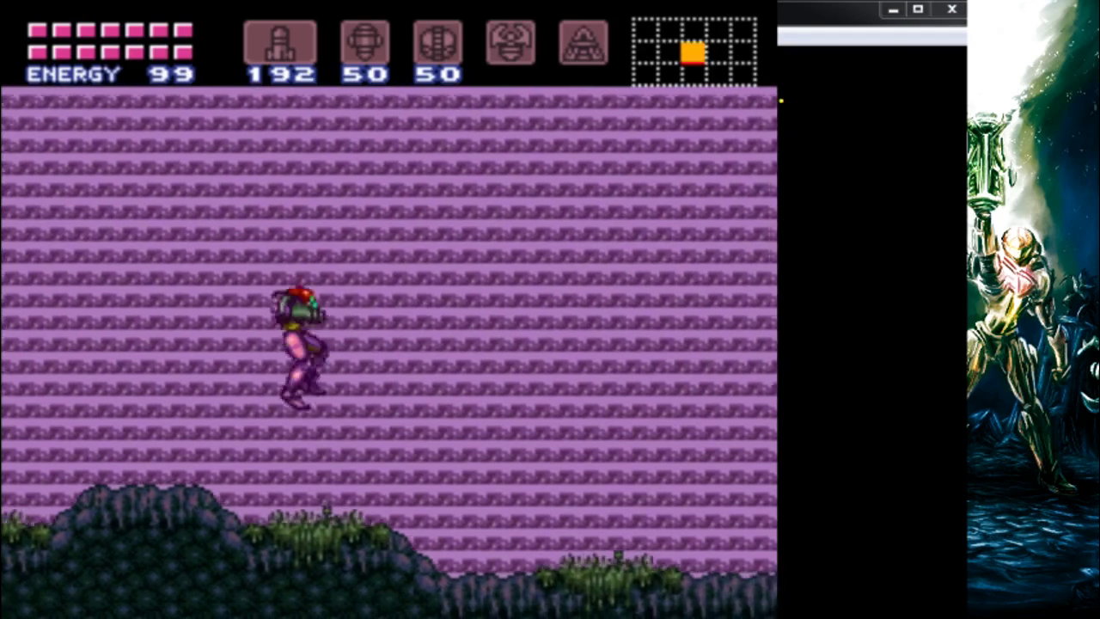
{"action": "key", "text": "Left"}
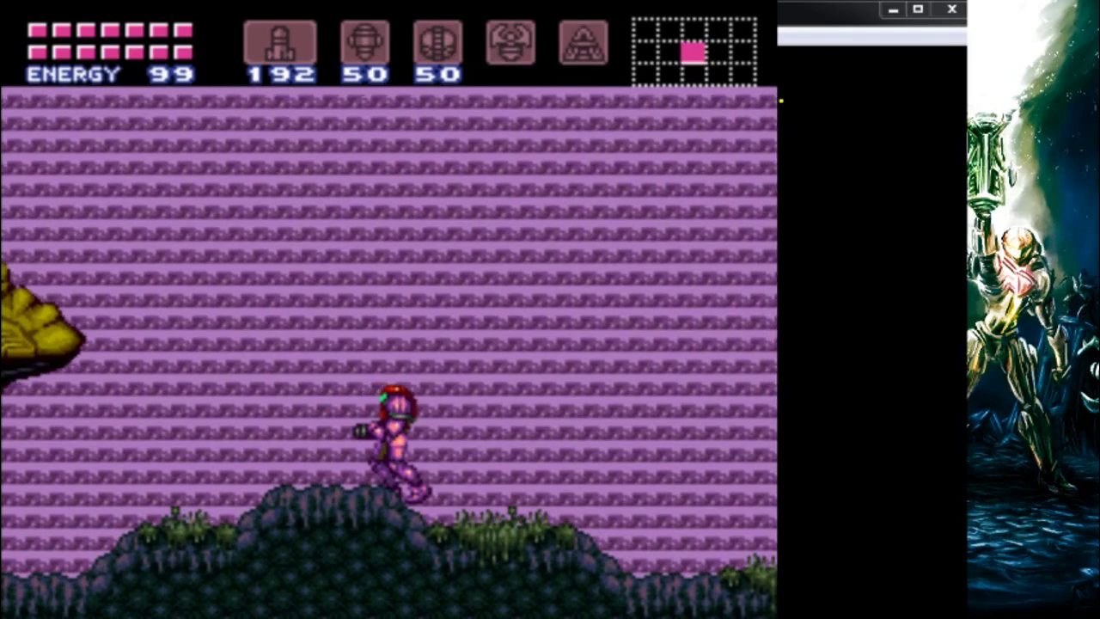
{"action": "key", "text": "Down"}
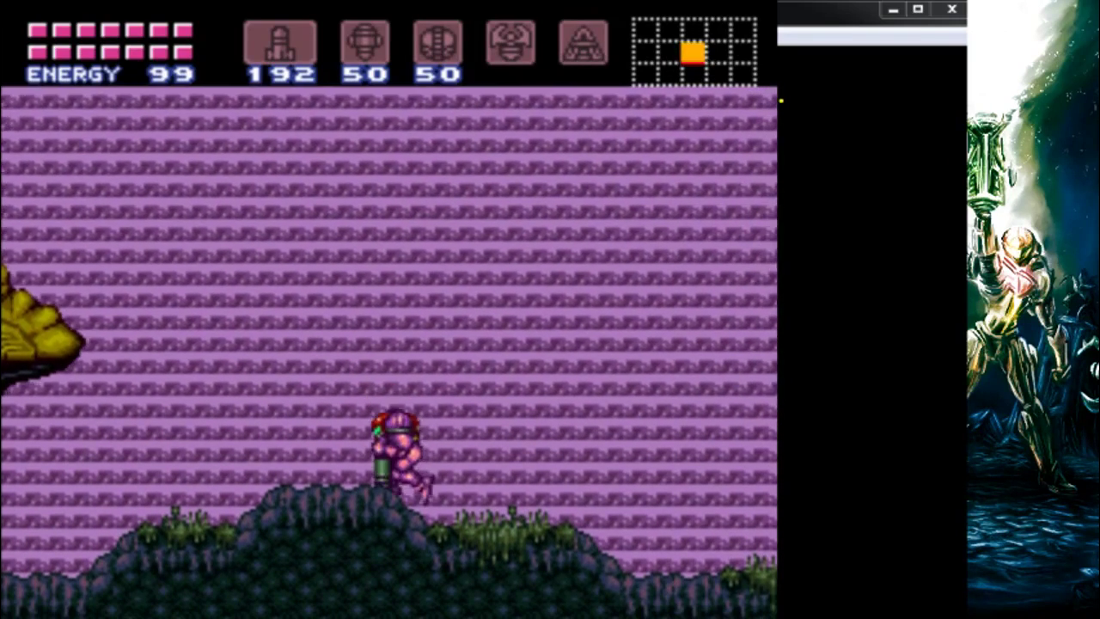
{"action": "key", "text": "Up"}
{"action": "key", "text": "Right"}
{"action": "key", "text": "Left"}
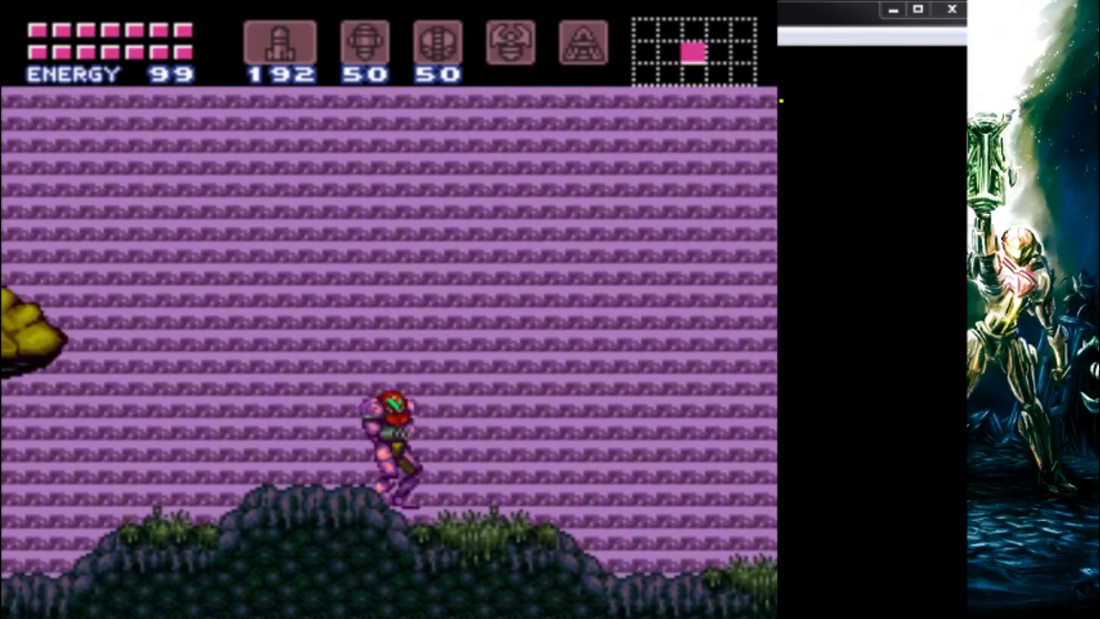
{"action": "key", "text": "Escape"}
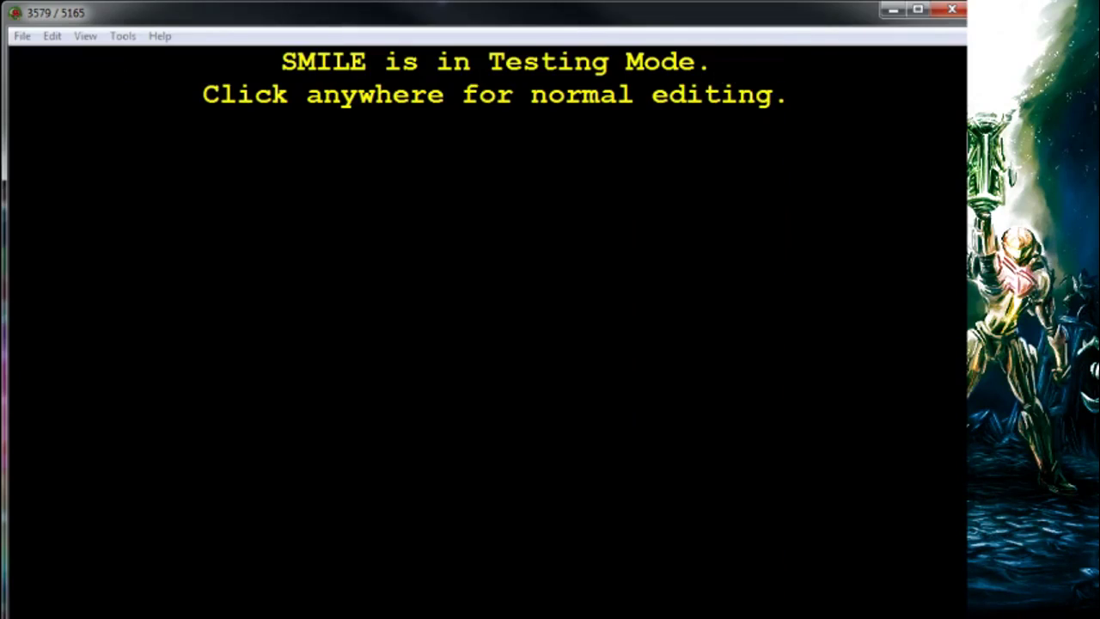
{"action": "left_click", "coordinate": [936, 280]}
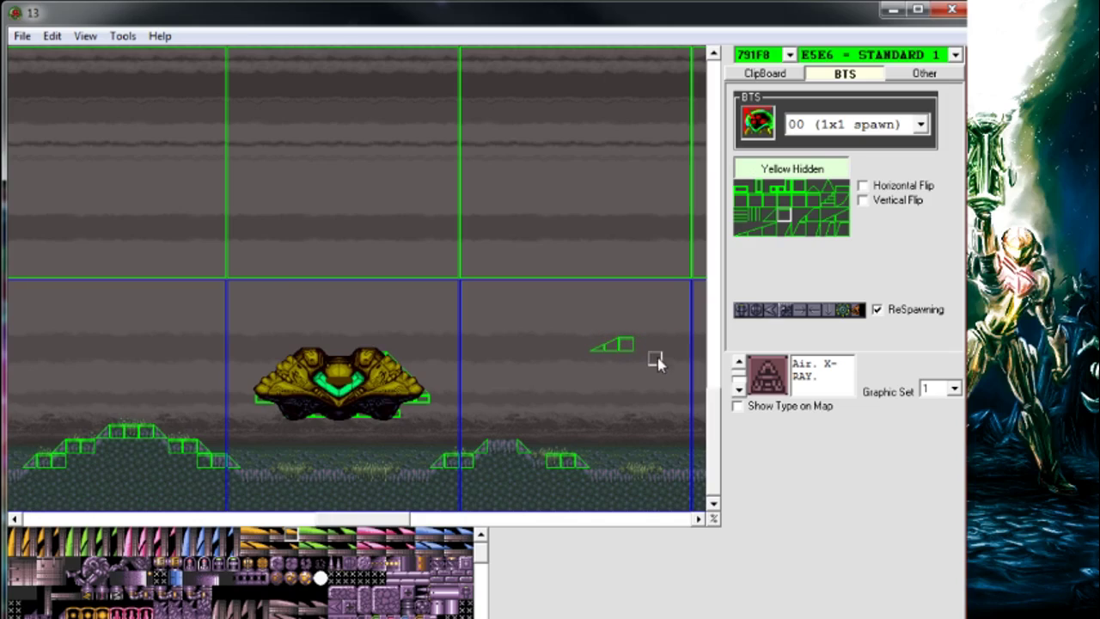
Step: Clear the sample slope blocks in mid-air and restore the square slope blocks on the small hill's crest
{"action": "left_click", "coordinate": [621, 344]}
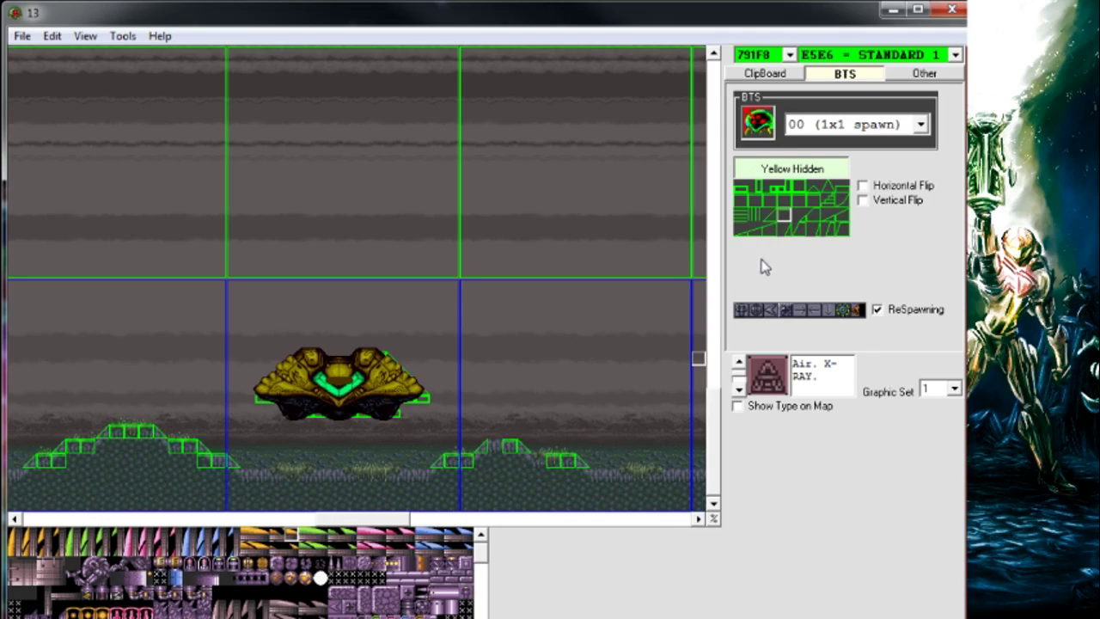
{"action": "left_click", "coordinate": [496, 453]}
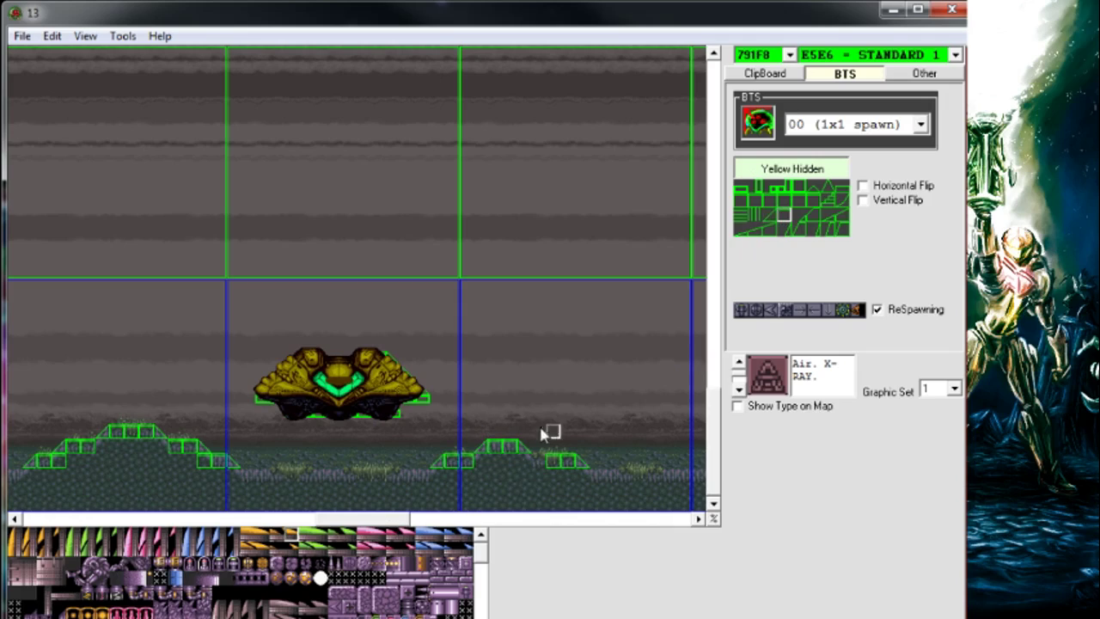
Step: Start a playtest right of the small hill, move Samus back and forth over its slope, and select missiles
{"action": "left_click_drag", "start_coordinate": [394, 520], "coordinate": [441, 521]}
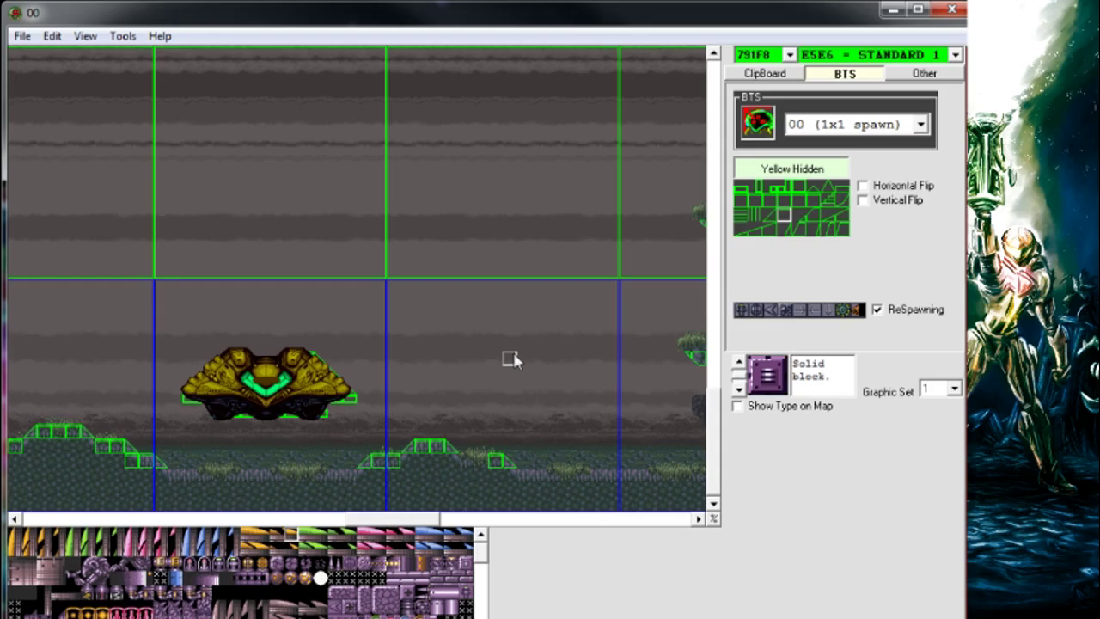
{"action": "key", "text": "F5"}
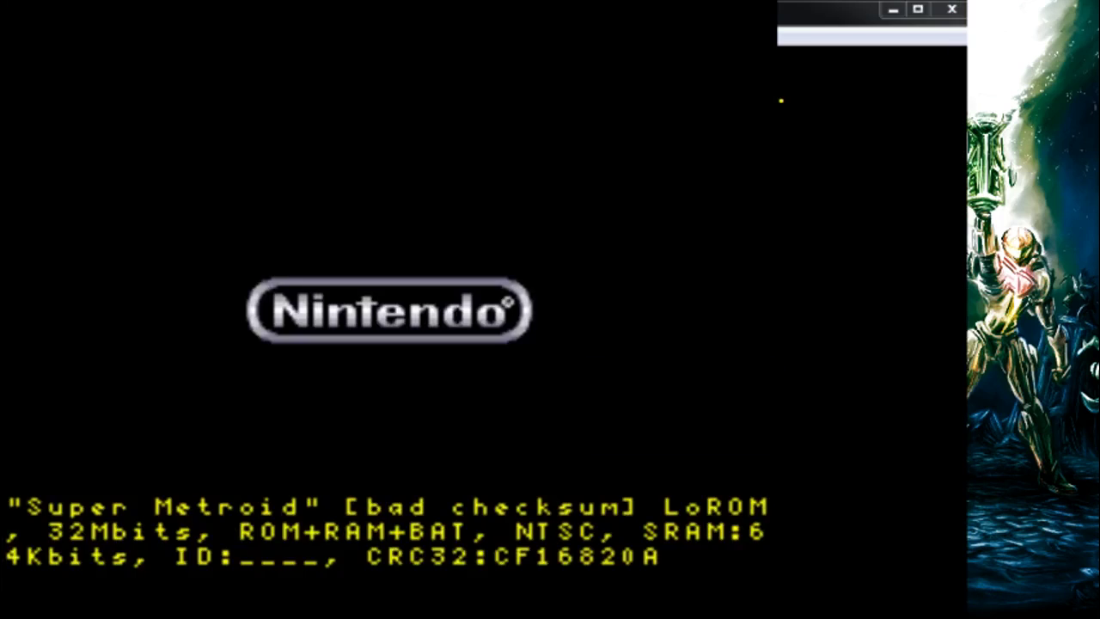
{"action": "key", "text": "Right"}
{"action": "key", "text": "Left"}
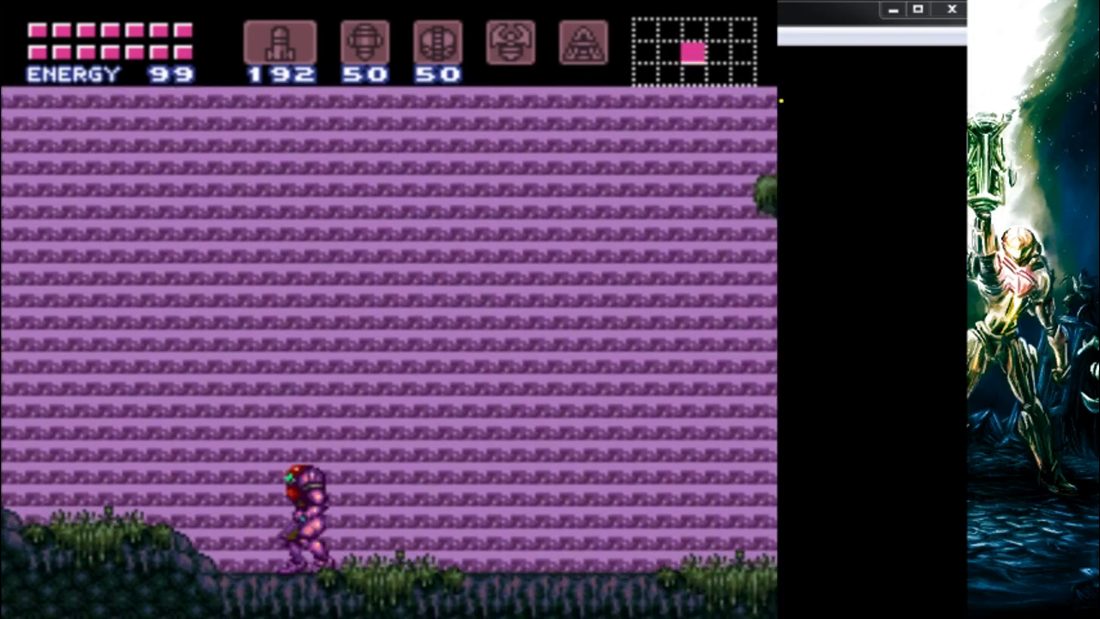
{"action": "key", "text": "Right"}
{"action": "key", "text": "Left"}
{"action": "key", "text": "Right"}
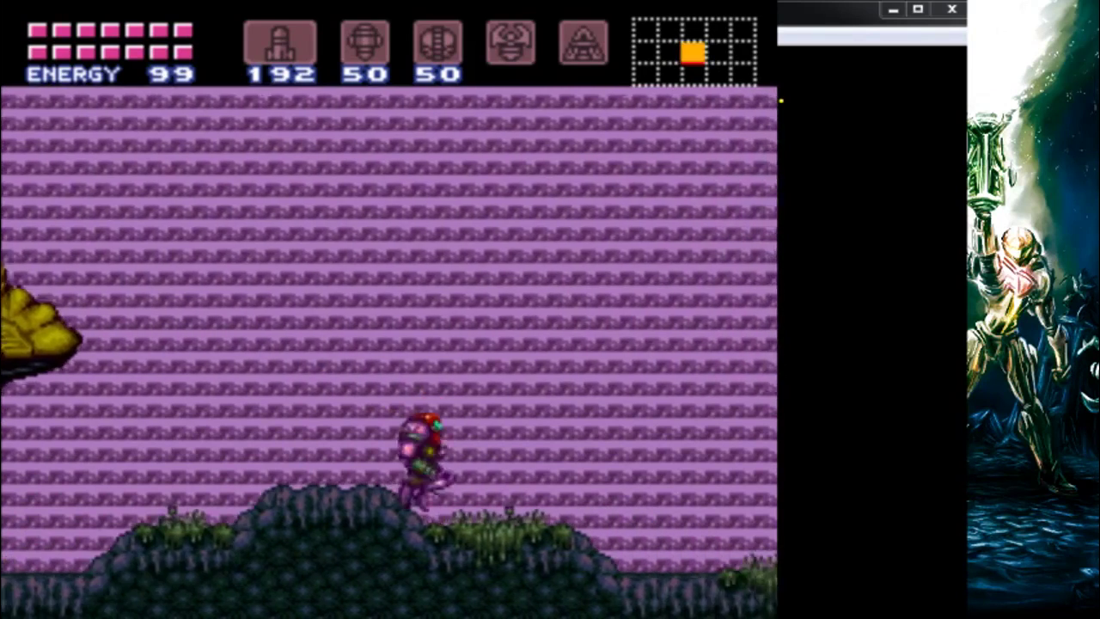
{"action": "key", "text": "Left"}
{"action": "key", "text": "space"}
{"action": "key", "text": "Left"}
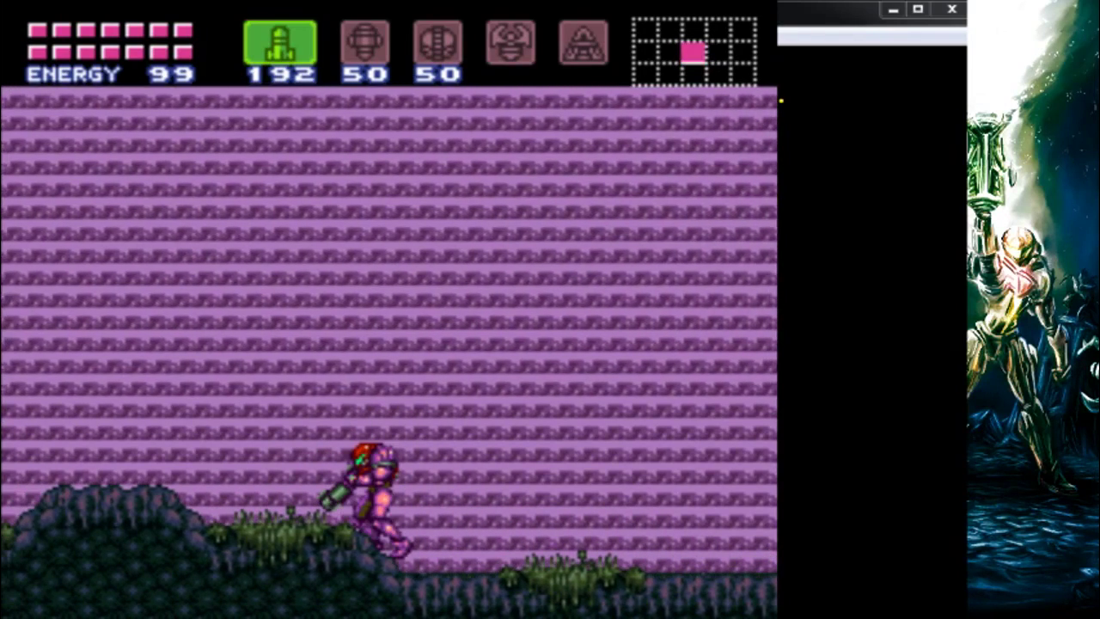
Step: Fire missiles toward the small hill's slope in the playtest while moving Samus back from it
{"action": "key", "text": "d"}
{"action": "key", "text": "d"}
{"action": "key", "text": "d"}
{"action": "key", "text": "Right"}
{"action": "key", "text": "Right"}
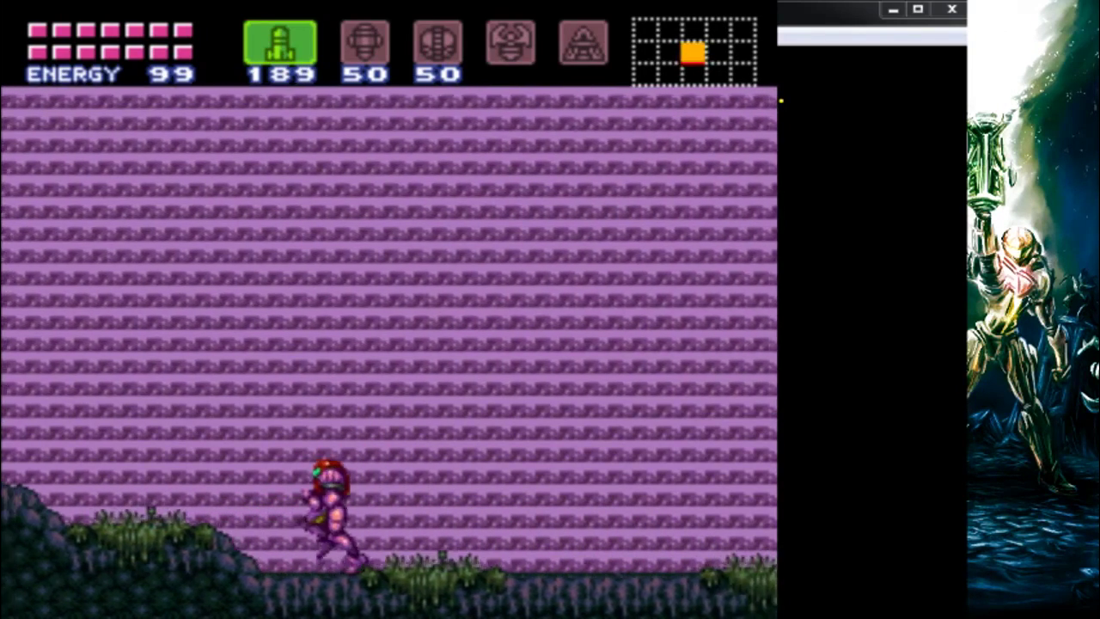
{"action": "key", "text": "d"}
Step: Run Samus over the small hill in both directions, fall back to its ship side, and end the playtest
{"action": "key", "text": "Right"}
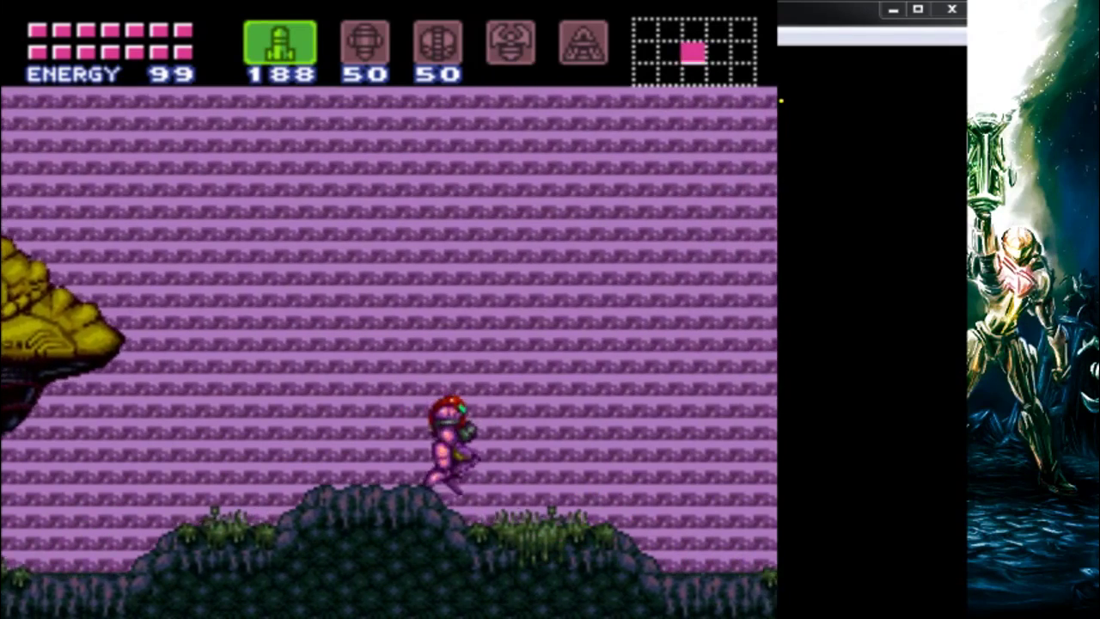
{"action": "key", "text": "Left"}
{"action": "key", "text": "Left"}
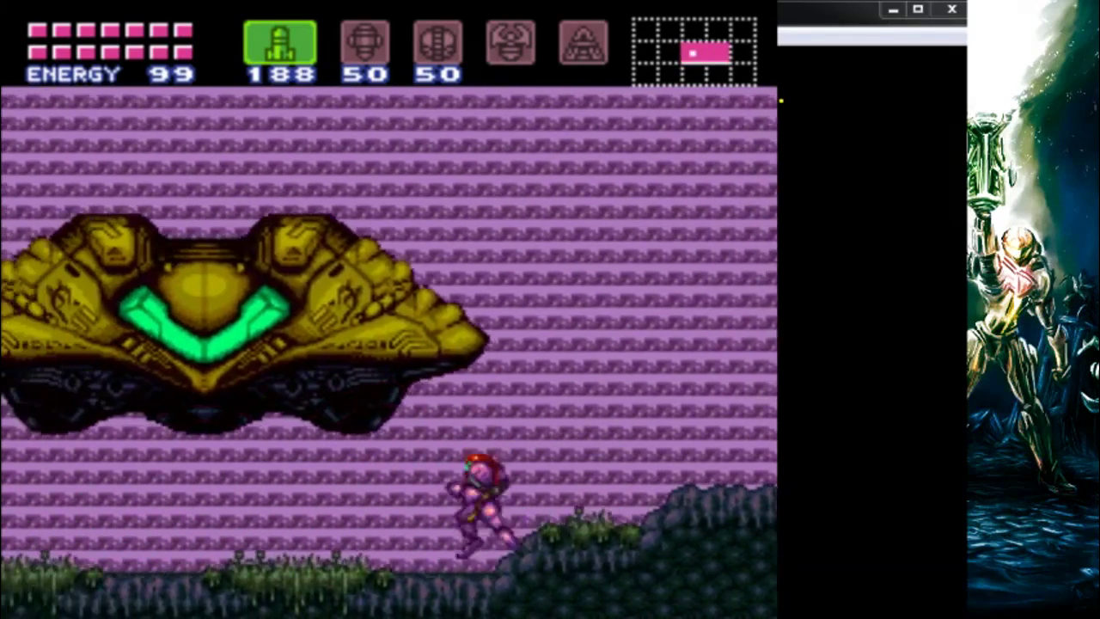
{"action": "key", "text": "Right"}
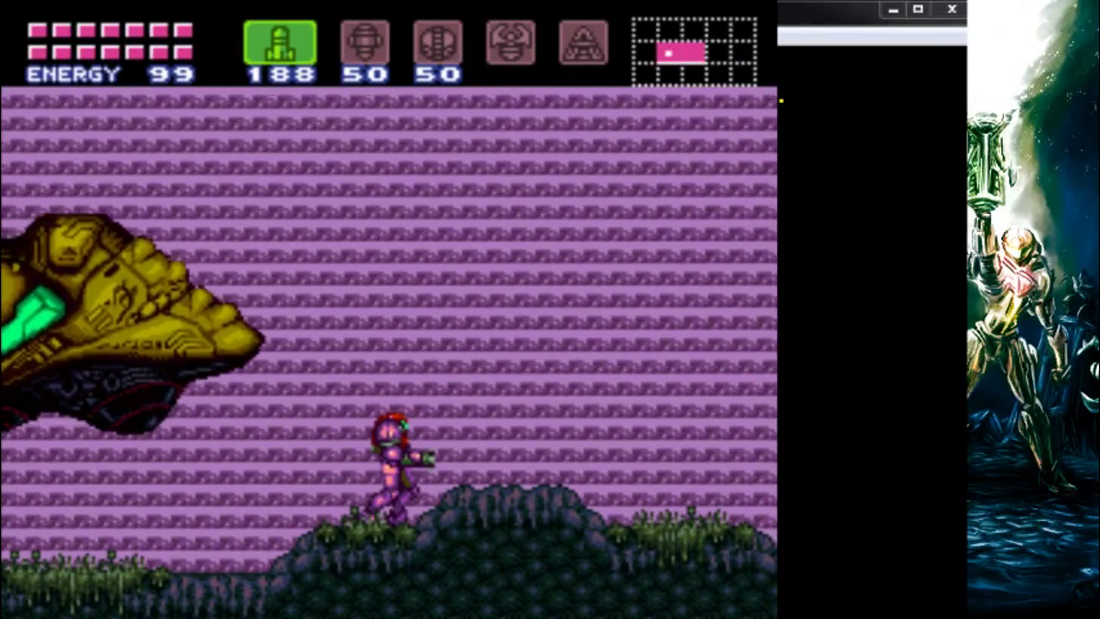
{"action": "key", "text": "alt+F4"}
Step: Pick the Air block type from the empty space above the small hill right of the ship
{"action": "left_click", "coordinate": [640, 331]}
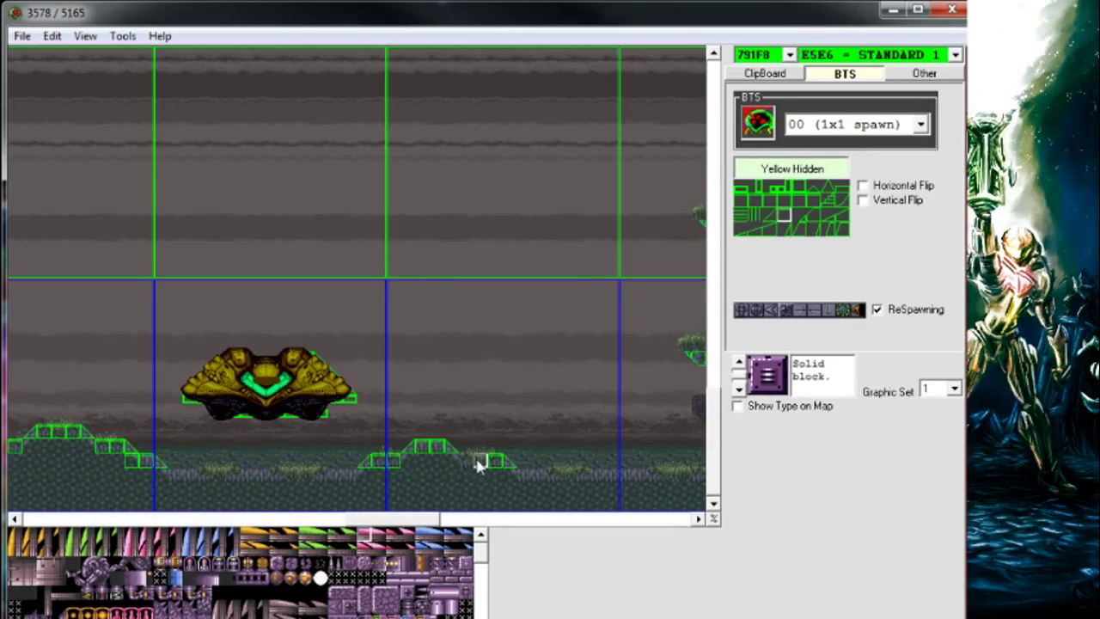
{"action": "left_click_drag", "start_coordinate": [786, 214], "coordinate": [491, 457]}
{"action": "right_click", "coordinate": [520, 378]}
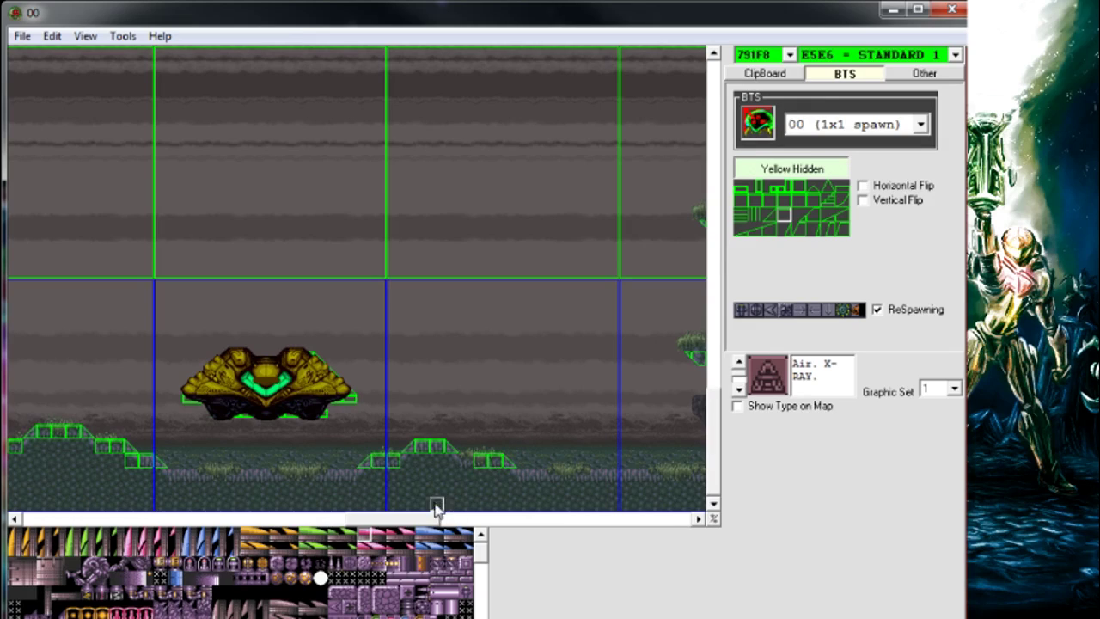
Step: Start a playtest beside the blue door at the room's far left end
{"action": "left_click_drag", "start_coordinate": [402, 518], "coordinate": [75, 530]}
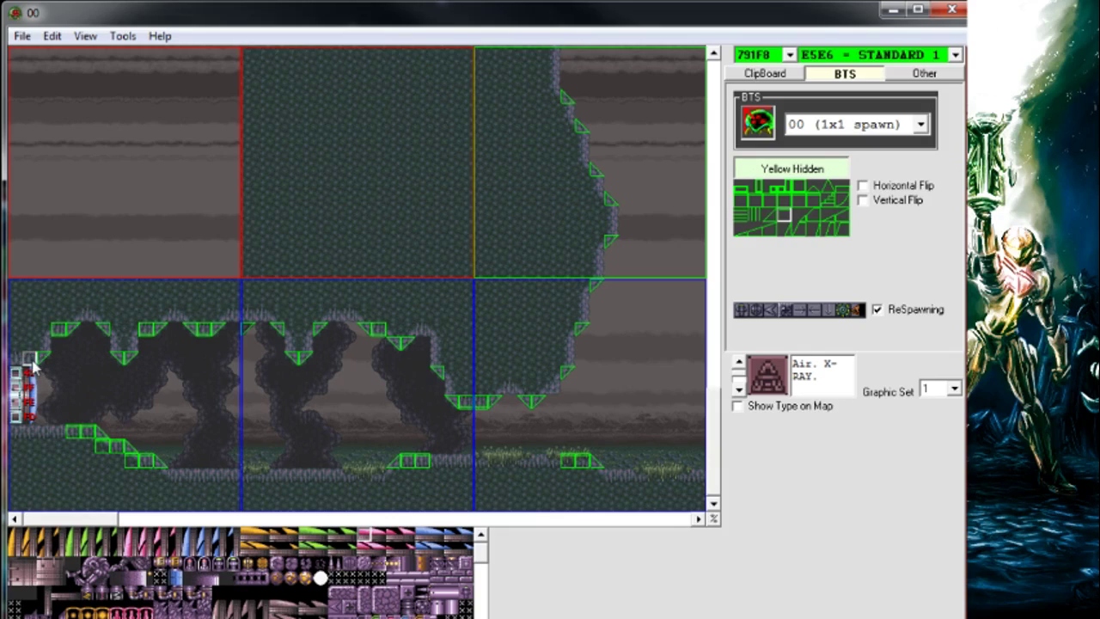
{"action": "middle_click", "coordinate": [102, 402]}
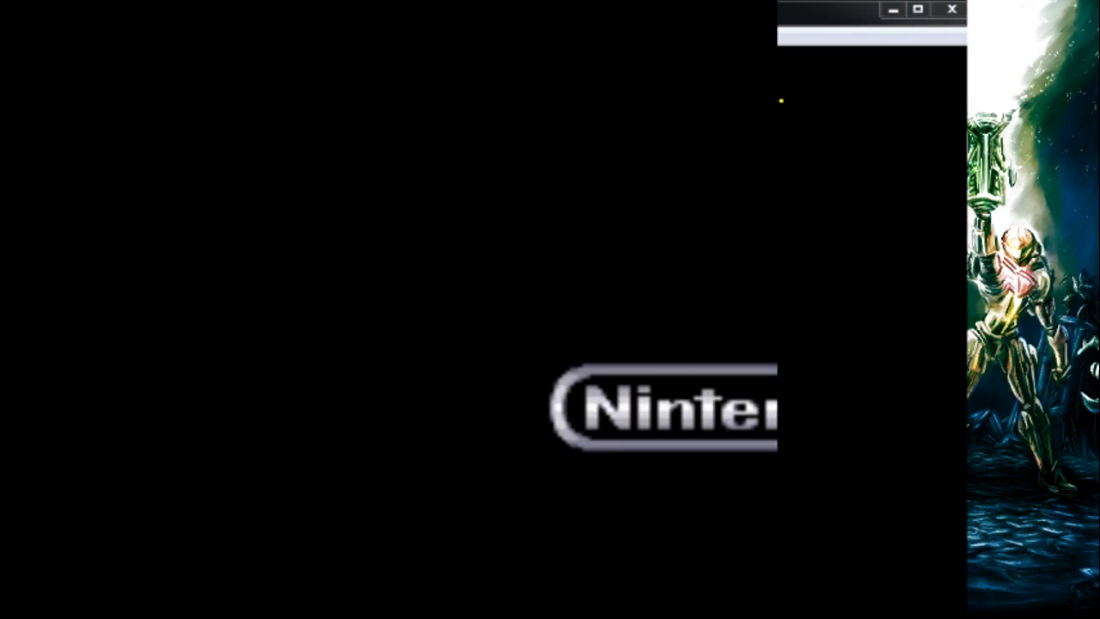
{"action": "key", "text": "Left"}
{"action": "key", "text": "Return"}
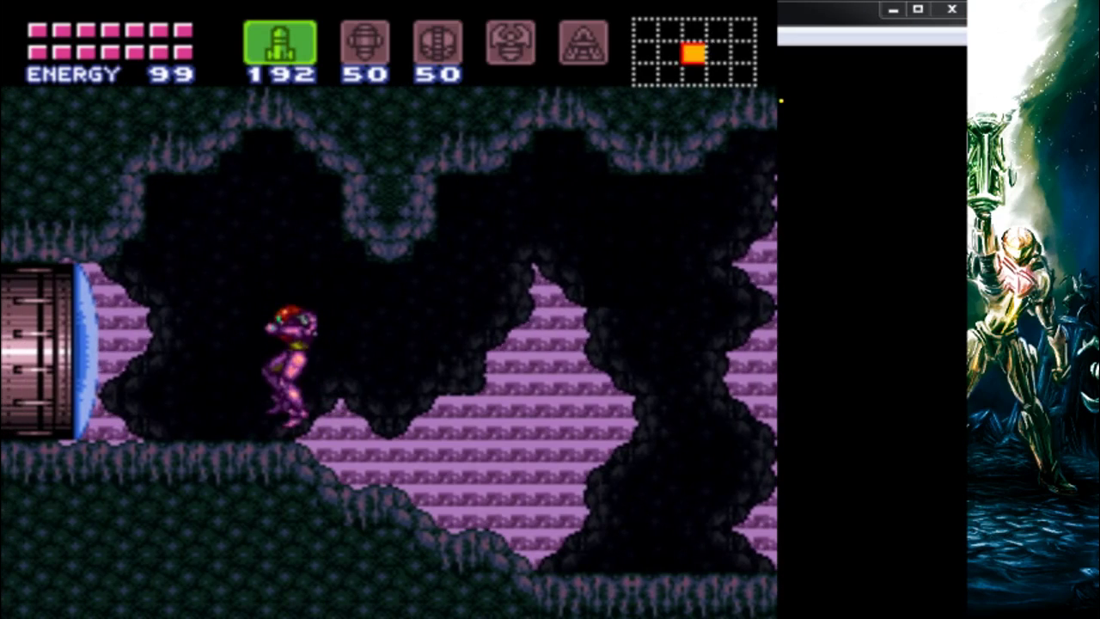
Step: Shoot the blue door open with a missile, run Samus through it, and end the playtest
{"action": "key", "text": "d"}
{"action": "key", "text": "Left"}
{"action": "key", "text": "v"}
{"action": "key", "text": "Right"}
{"action": "key", "text": "Left"}
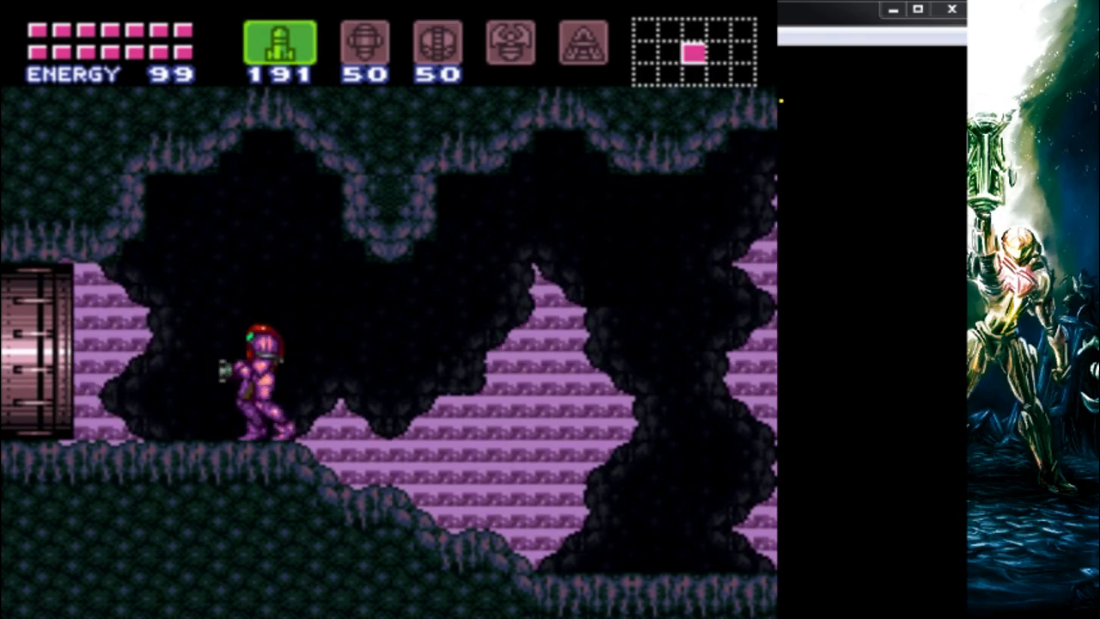
{"action": "key", "text": "v"}
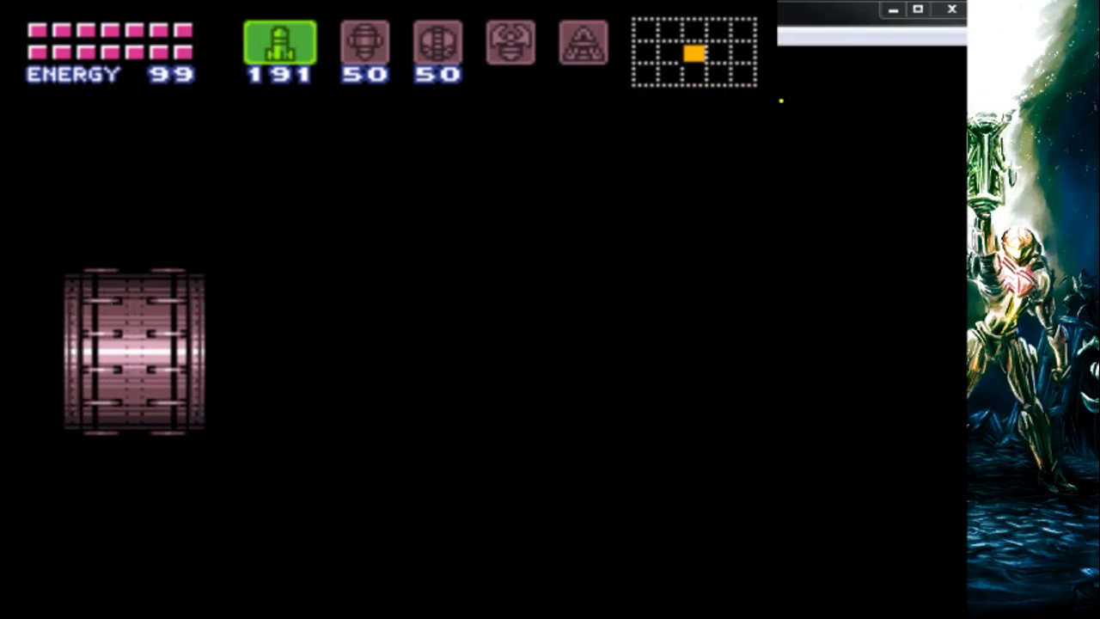
{"action": "key", "text": "Escape"}
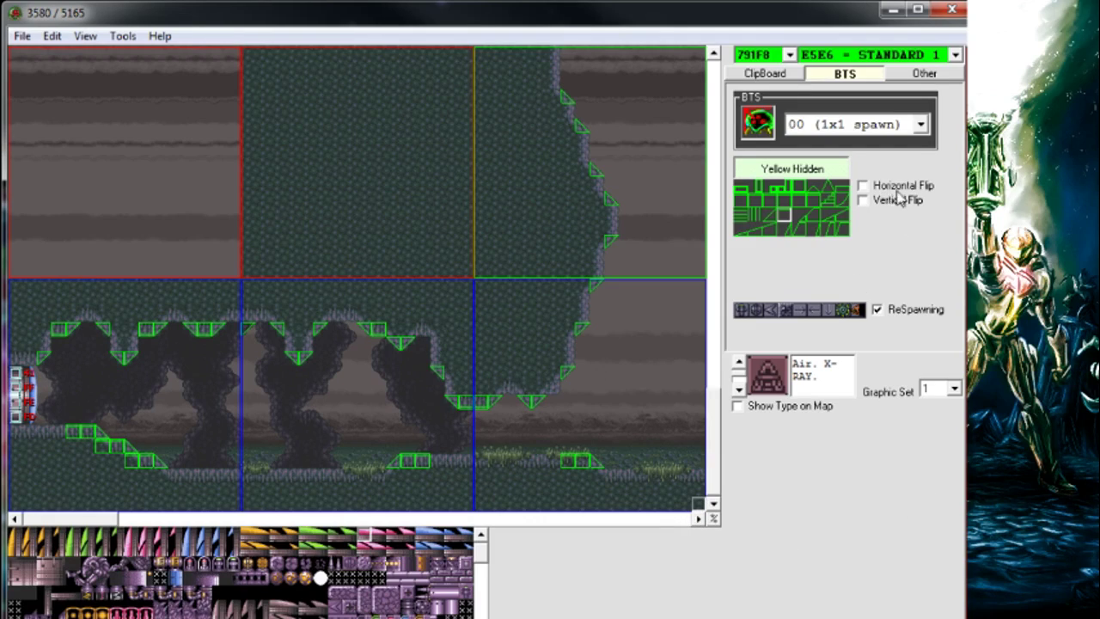
Step: Move the editor window up and toggle the Horizontal Flip and Vertical Flip options separately to compare the BTS slope shapes
{"action": "left_click_drag", "start_coordinate": [733, 19], "coordinate": [732, 2]}
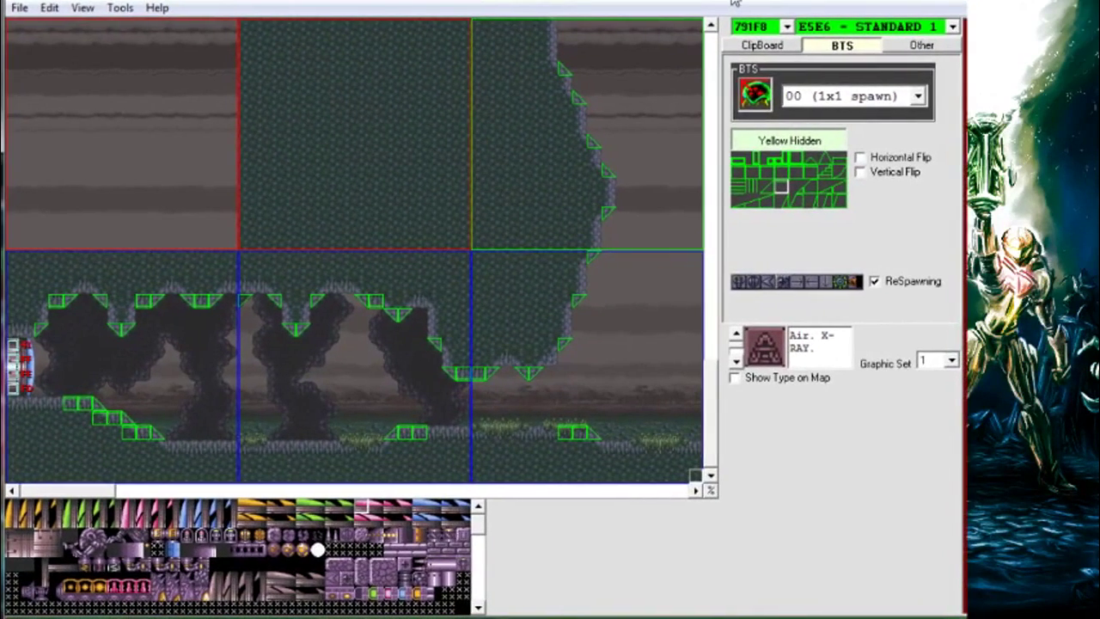
{"action": "left_click", "coordinate": [893, 176]}
{"action": "left_click", "coordinate": [891, 175]}
{"action": "left_click", "coordinate": [887, 160]}
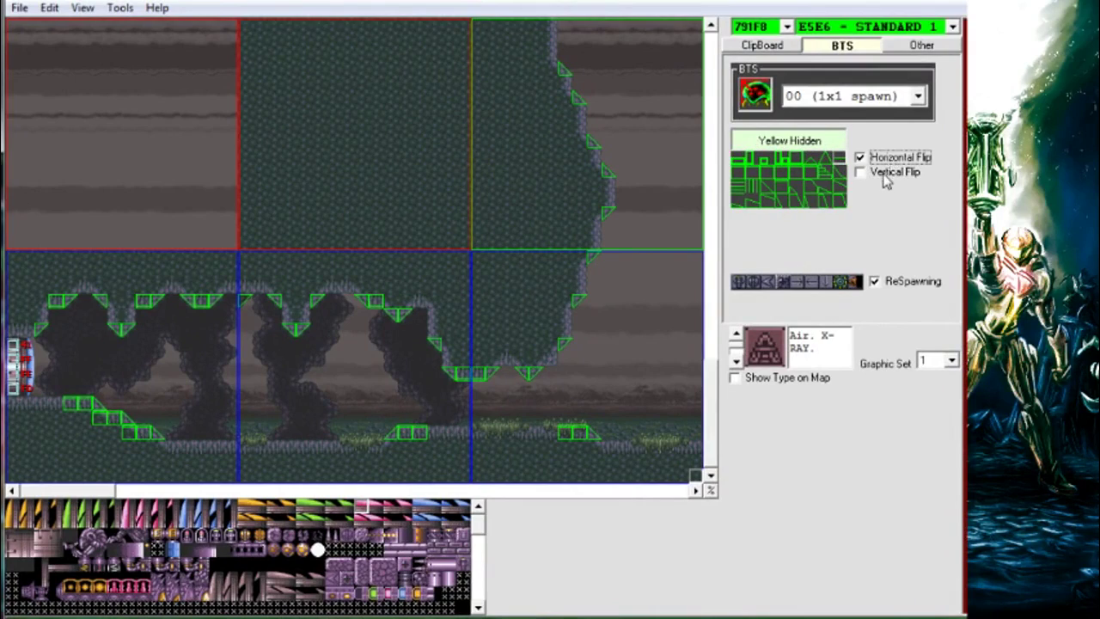
{"action": "left_click", "coordinate": [884, 158]}
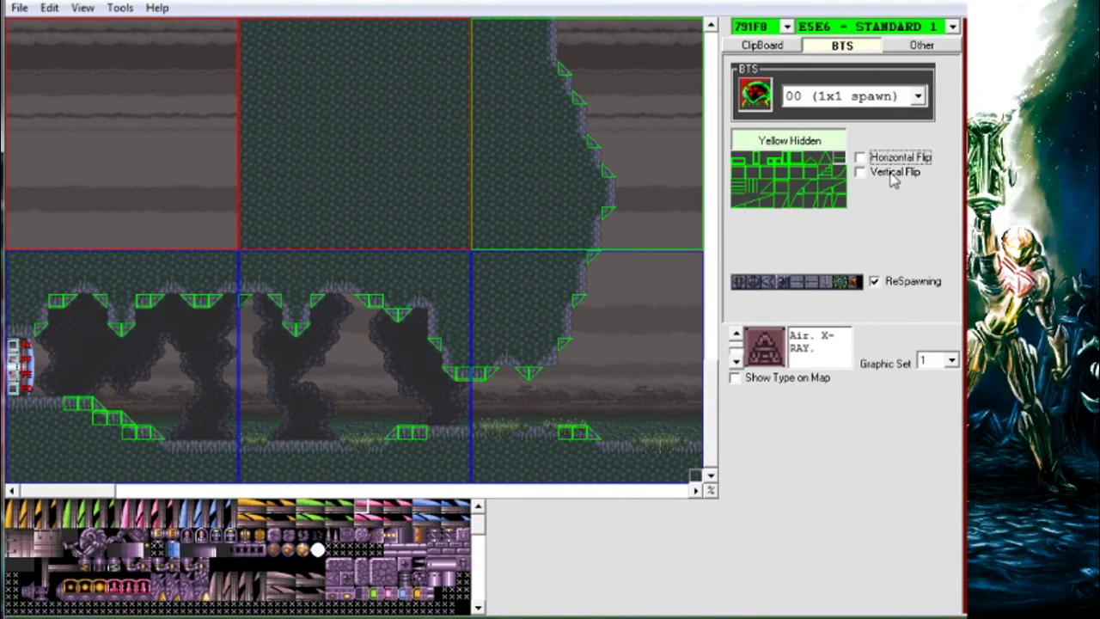
{"action": "left_click", "coordinate": [893, 174]}
{"action": "left_click", "coordinate": [891, 172]}
{"action": "left_click", "coordinate": [895, 163]}
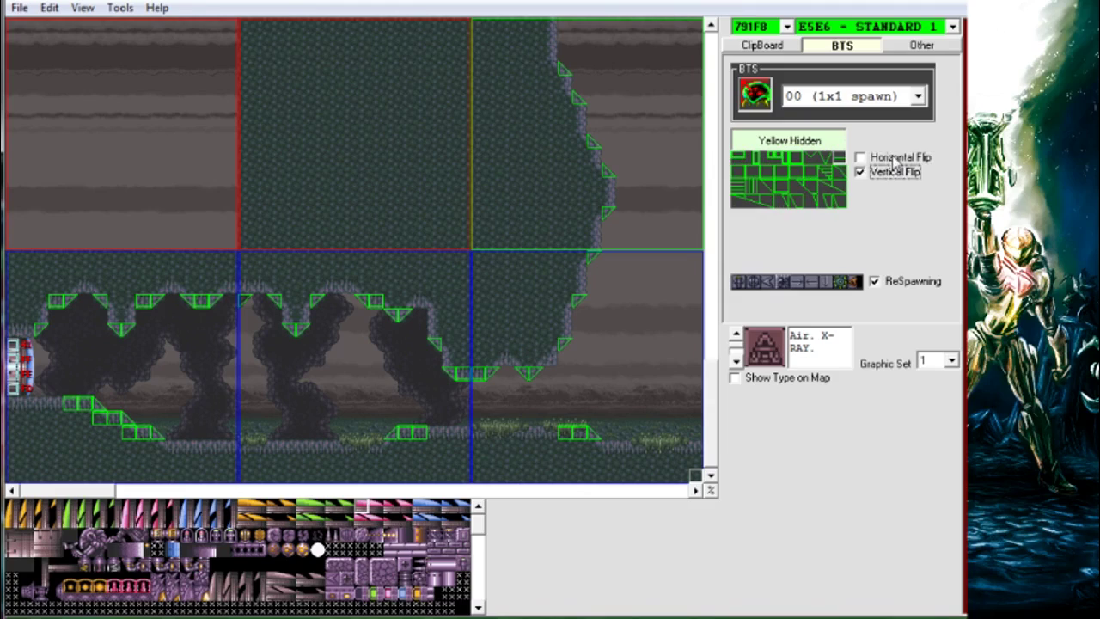
{"action": "left_click", "coordinate": [886, 181]}
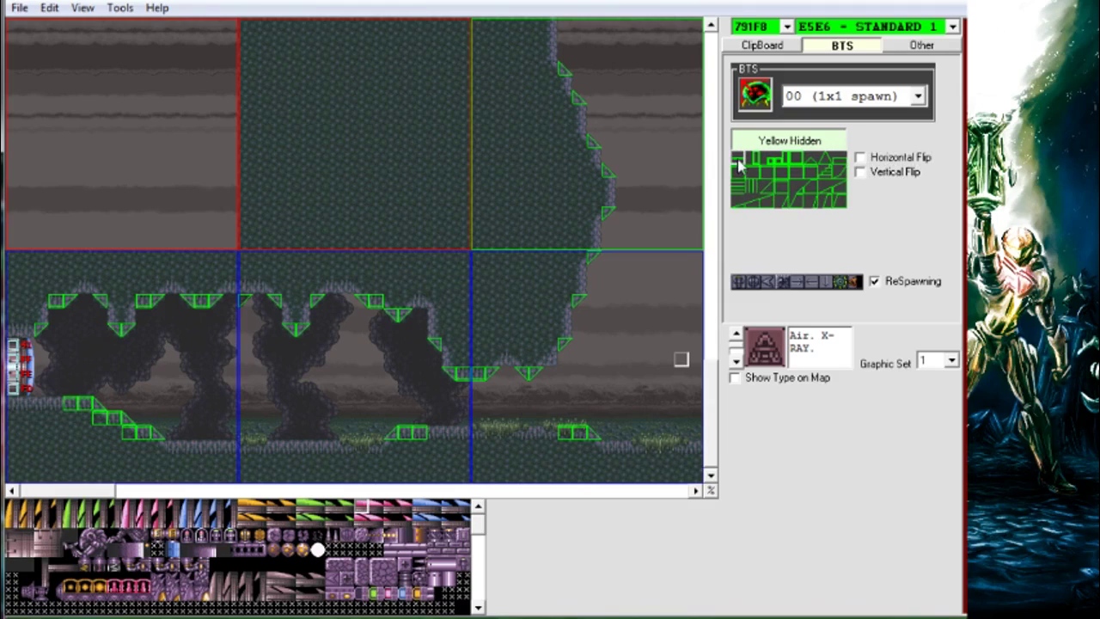
Step: Compare the BTS slope shapes with vertical, combined and horizontal flipping, and leave both flip options off
{"action": "left_click", "coordinate": [878, 174]}
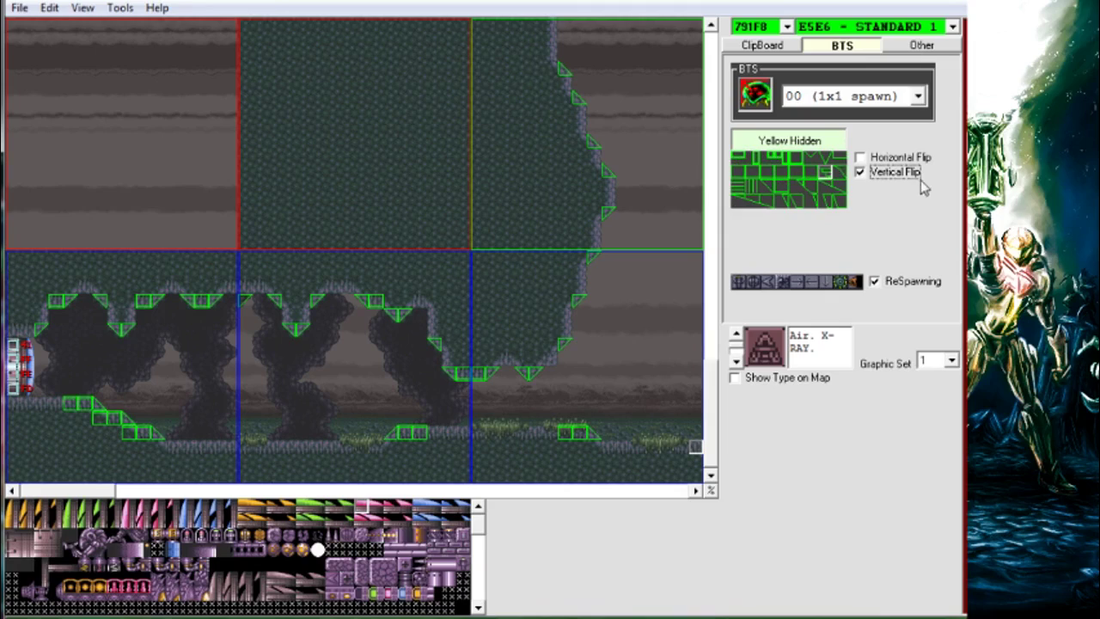
{"action": "left_click", "coordinate": [895, 158]}
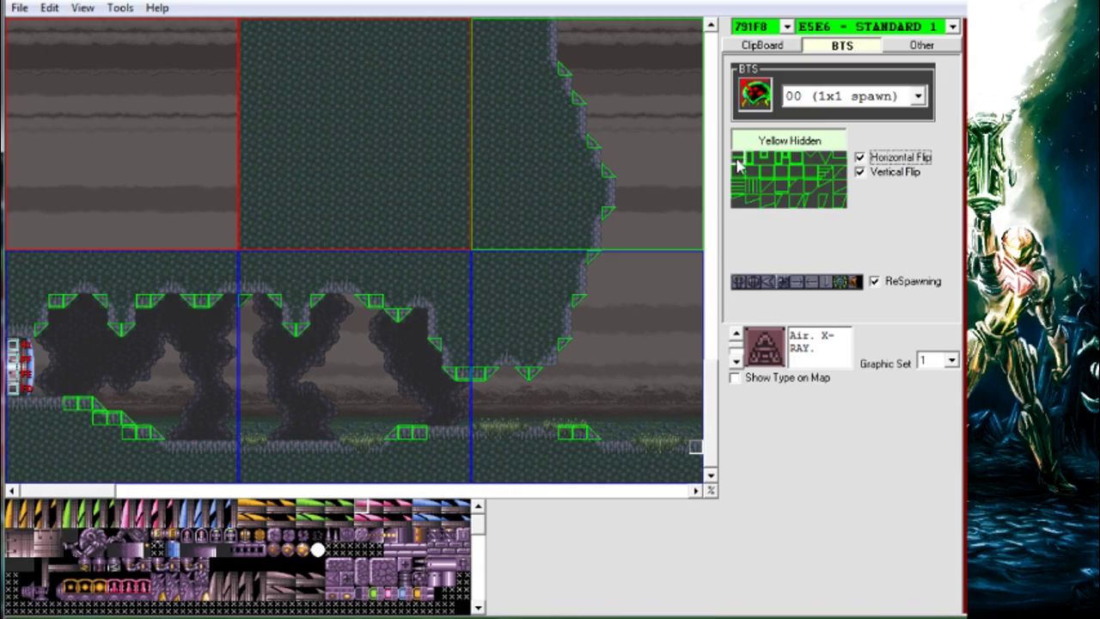
{"action": "left_click", "coordinate": [883, 174]}
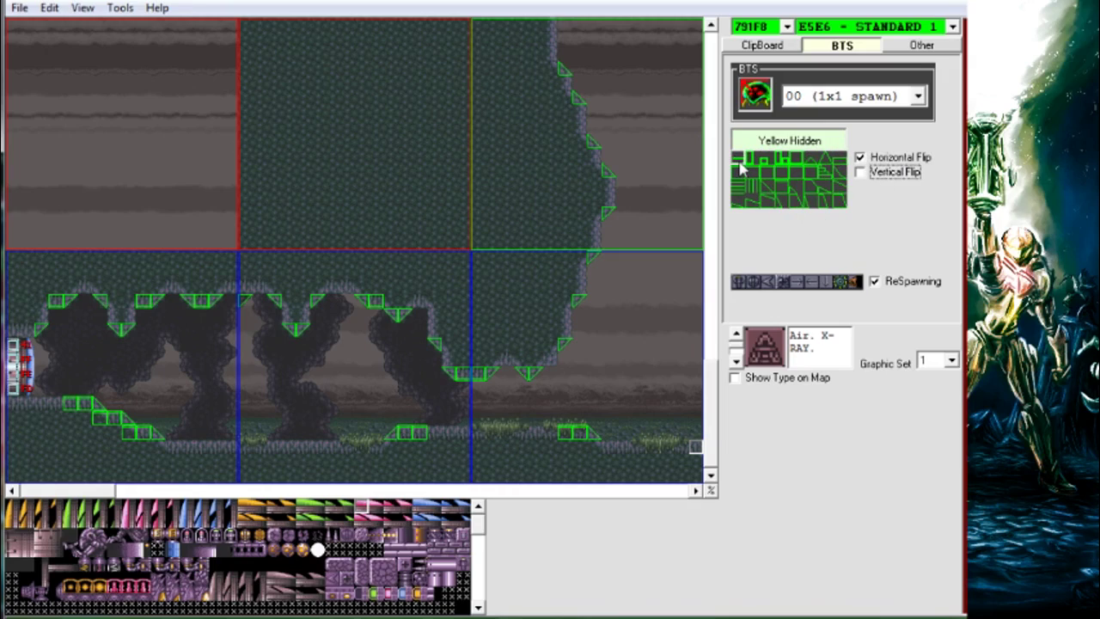
{"action": "left_click", "coordinate": [892, 158]}
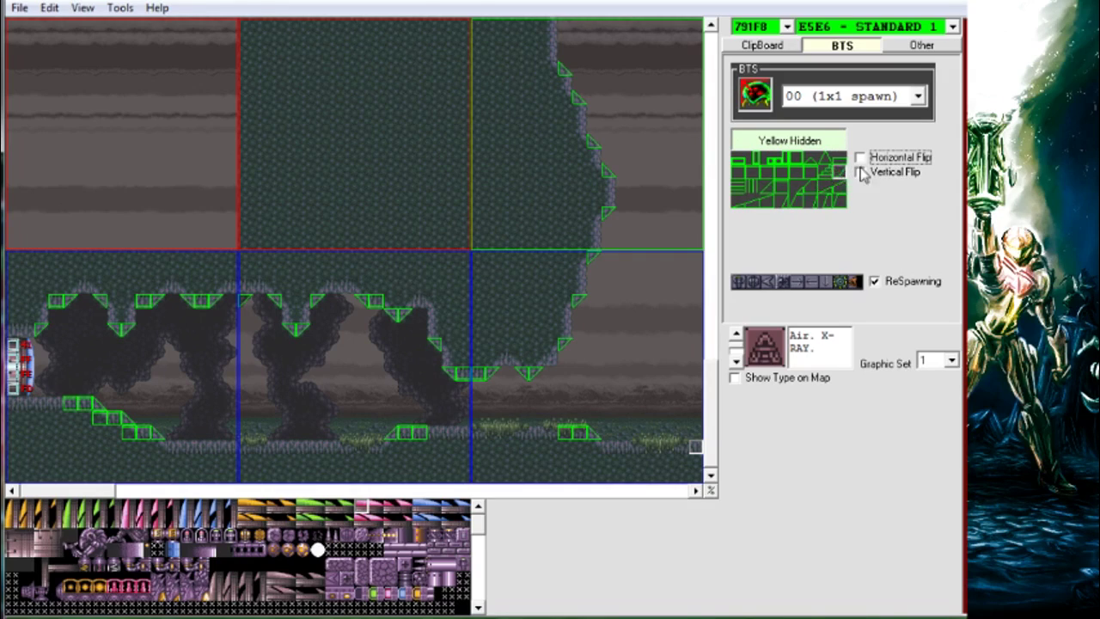
{"action": "left_click", "coordinate": [909, 174]}
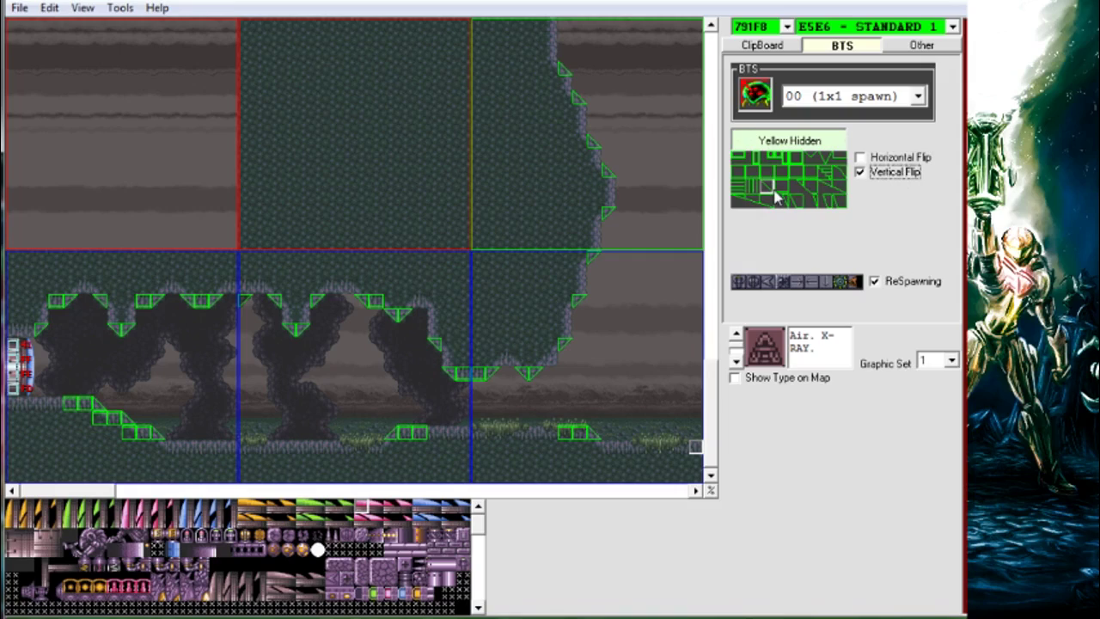
{"action": "key", "text": "h"}
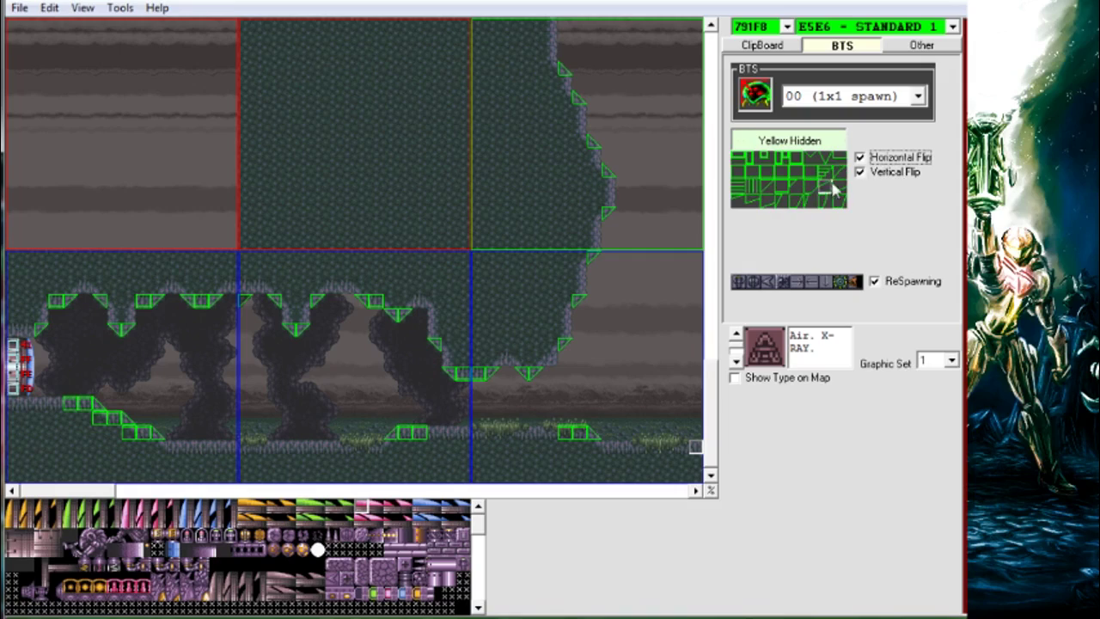
{"action": "left_click", "coordinate": [889, 174]}
{"action": "left_click", "coordinate": [888, 160]}
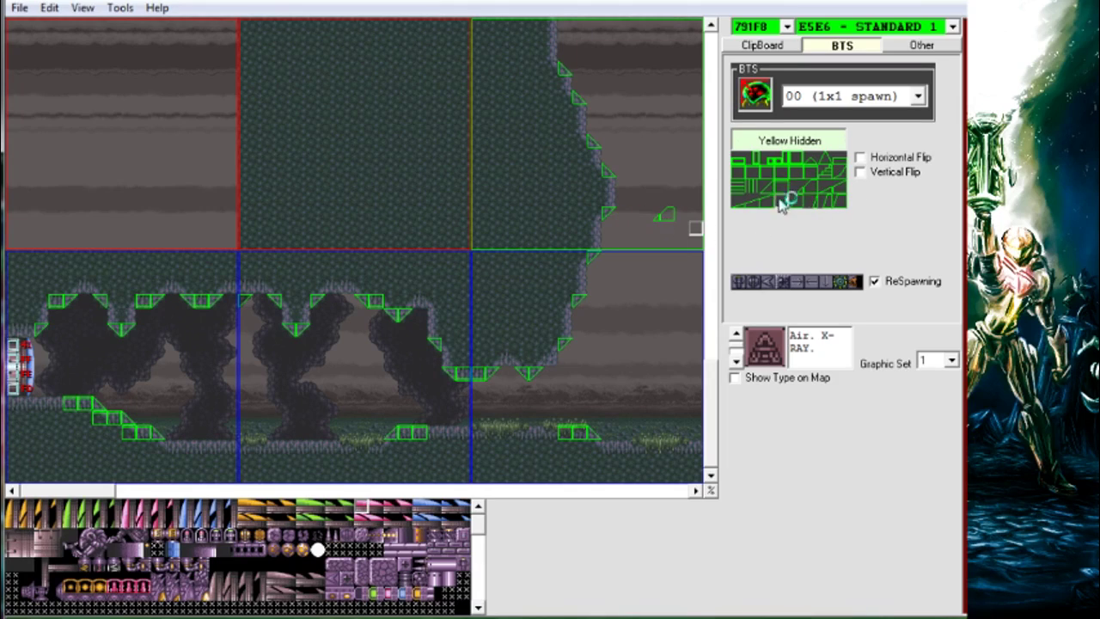
Step: Select the unflipped diagonal slope BTS shape and clear the sample slope from the open air beside the cliff
{"action": "left_click", "coordinate": [780, 188]}
{"action": "left_click", "coordinate": [675, 215]}
{"action": "left_click_drag", "start_coordinate": [683, 214], "coordinate": [654, 217]}
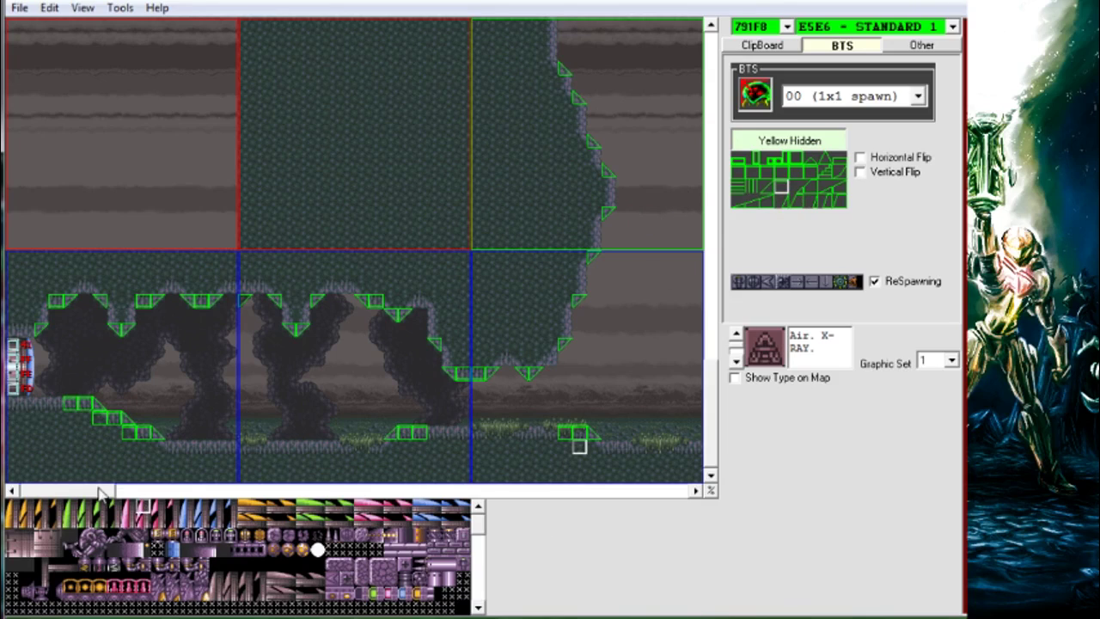
Step: Go to the room's far right end and turn on Show Type on Map
{"action": "left_click_drag", "start_coordinate": [99, 491], "coordinate": [674, 464]}
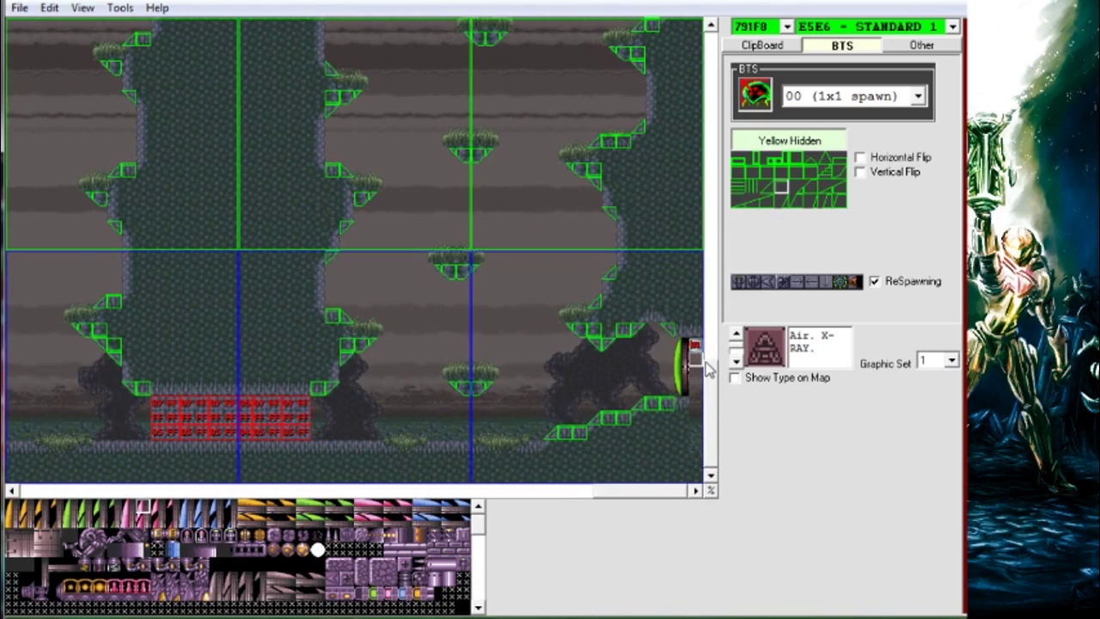
{"action": "mouse_move", "coordinate": [717, 444]}
{"action": "left_mouse_down"}
{"action": "mouse_move", "coordinate": [726, 191]}
{"action": "mouse_move", "coordinate": [717, 120]}
{"action": "mouse_move", "coordinate": [722, 464]}
{"action": "left_mouse_up"}
{"action": "left_click", "coordinate": [781, 380]}
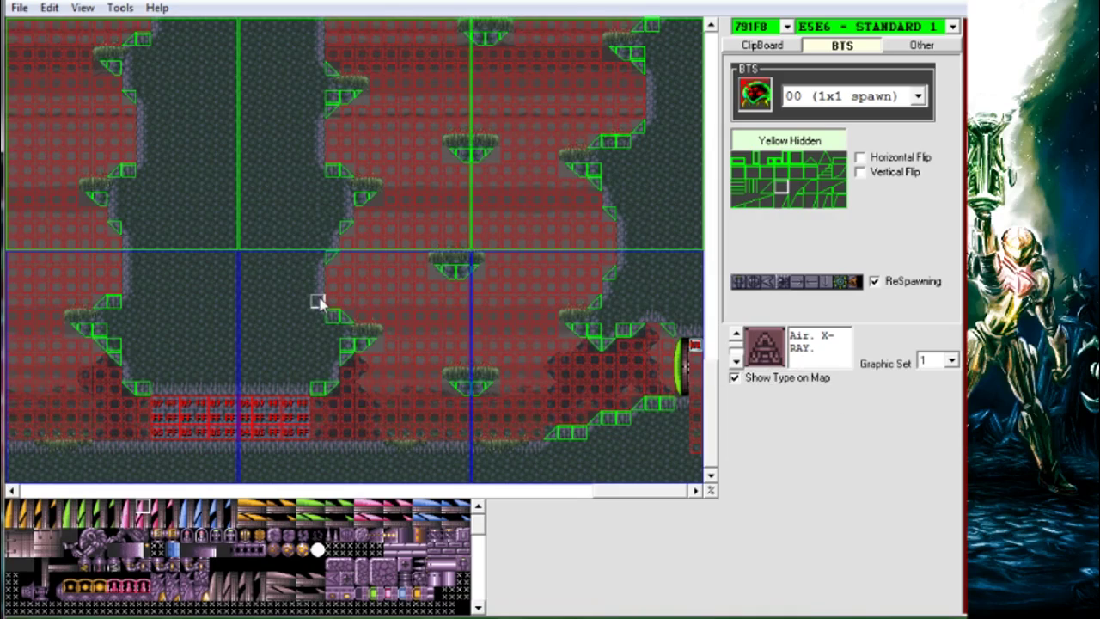
Step: Paint Air blocks in a diagonal band through the wide rock pillar above the red blocks, connecting its two sides
{"action": "mouse_move", "coordinate": [276, 279]}
{"action": "left_mouse_down"}
{"action": "mouse_move", "coordinate": [314, 289]}
{"action": "mouse_move", "coordinate": [319, 265]}
{"action": "mouse_move", "coordinate": [276, 258]}
{"action": "left_mouse_up"}
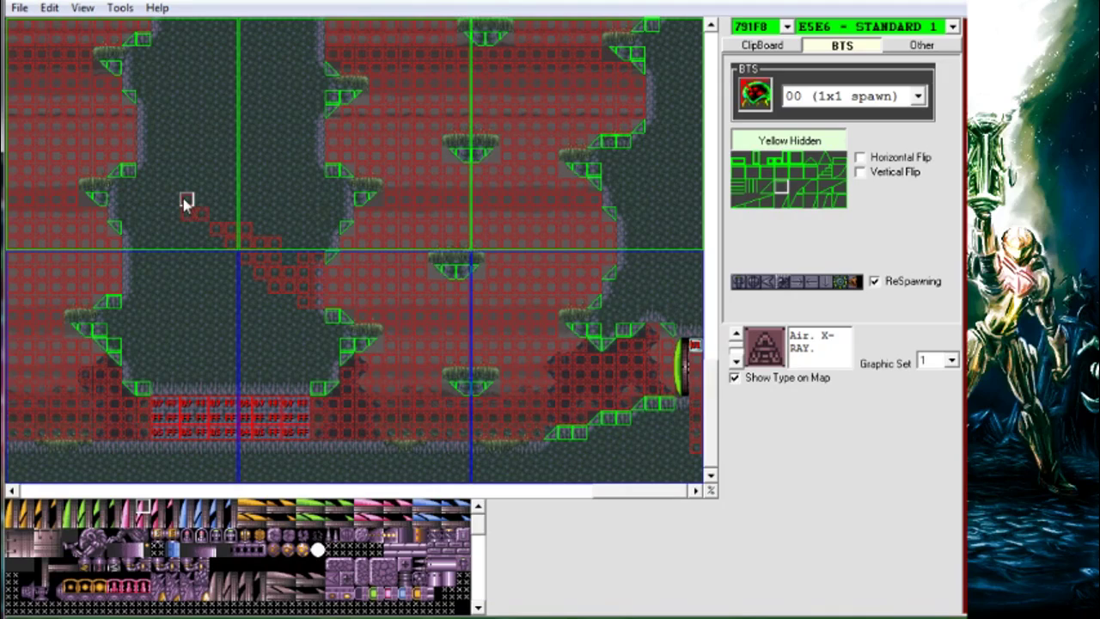
{"action": "right_click", "coordinate": [189, 227]}
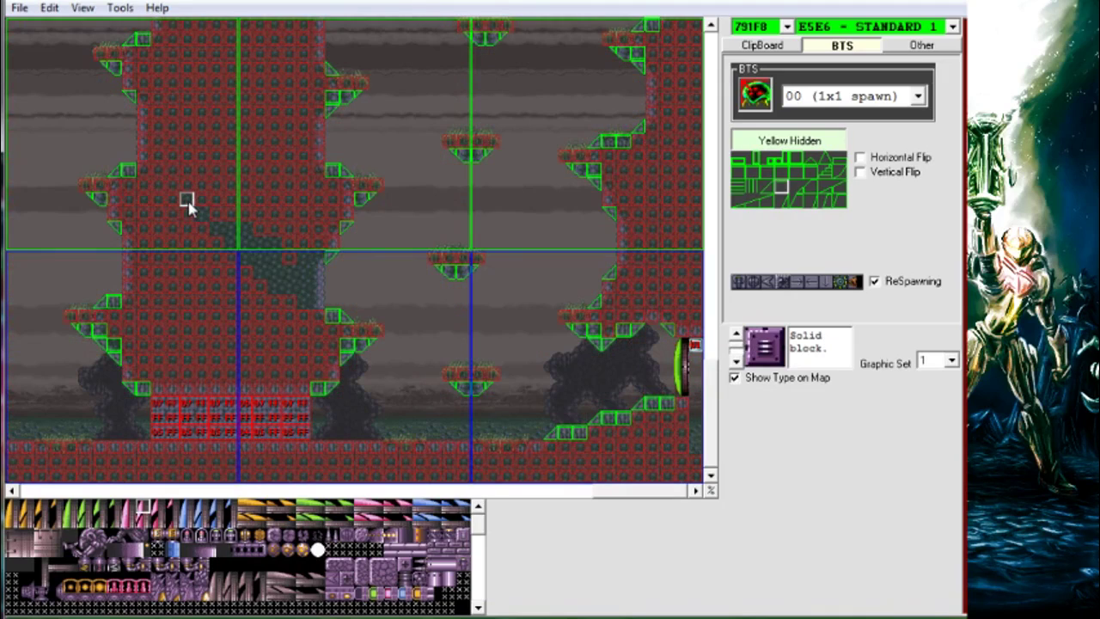
{"action": "right_click", "coordinate": [176, 197]}
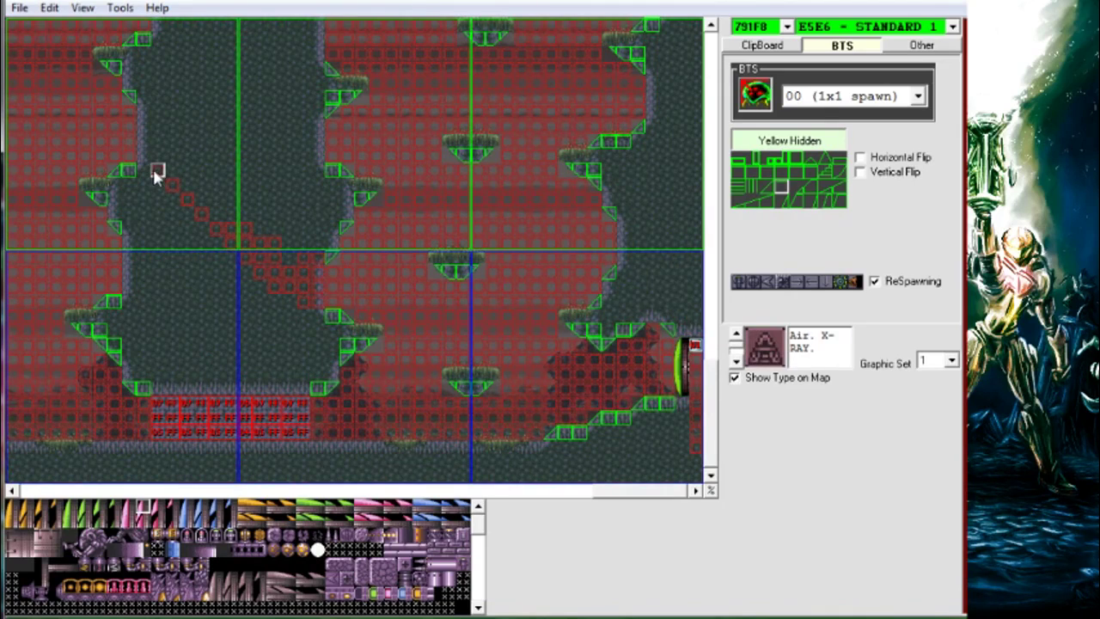
{"action": "mouse_move", "coordinate": [157, 171]}
{"action": "left_mouse_down"}
{"action": "mouse_move", "coordinate": [169, 169]}
{"action": "mouse_move", "coordinate": [155, 154]}
{"action": "mouse_move", "coordinate": [169, 142]}
{"action": "mouse_move", "coordinate": [161, 147]}
{"action": "mouse_move", "coordinate": [218, 190]}
{"action": "mouse_move", "coordinate": [201, 157]}
{"action": "mouse_move", "coordinate": [255, 204]}
{"action": "mouse_move", "coordinate": [290, 255]}
{"action": "mouse_move", "coordinate": [217, 200]}
{"action": "mouse_move", "coordinate": [202, 201]}
{"action": "mouse_move", "coordinate": [157, 143]}
{"action": "mouse_move", "coordinate": [153, 163]}
{"action": "left_mouse_up"}
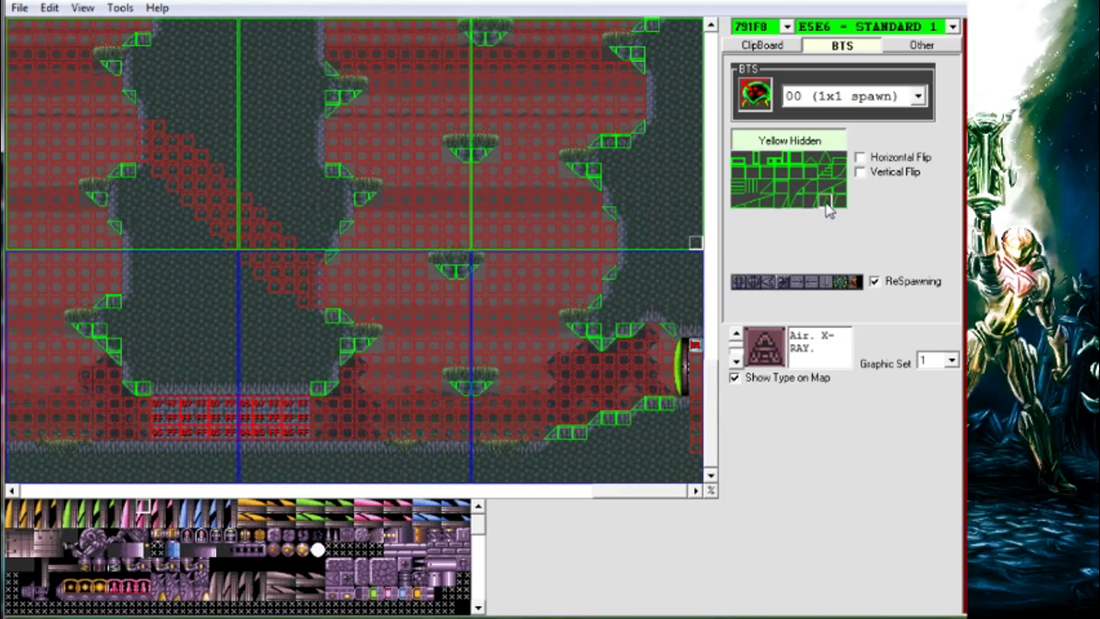
Step: Line the floor of the diagonal passage through the rock pillar with horizontally flipped diagonal slope blocks and their backing shapes
{"action": "left_click", "coordinate": [894, 160]}
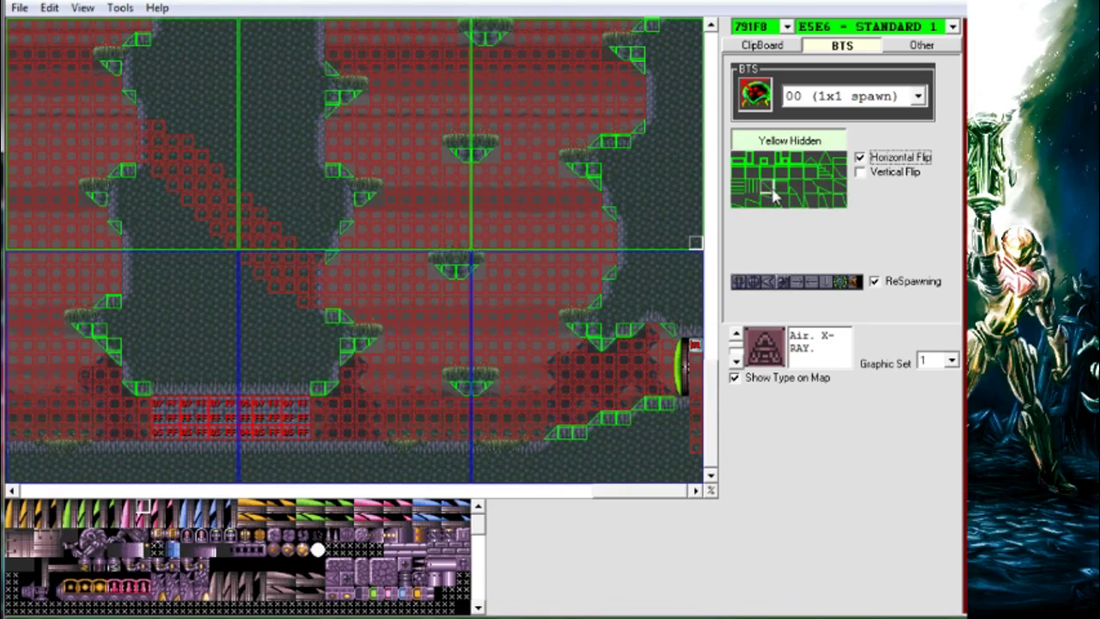
{"action": "left_click", "coordinate": [147, 169]}
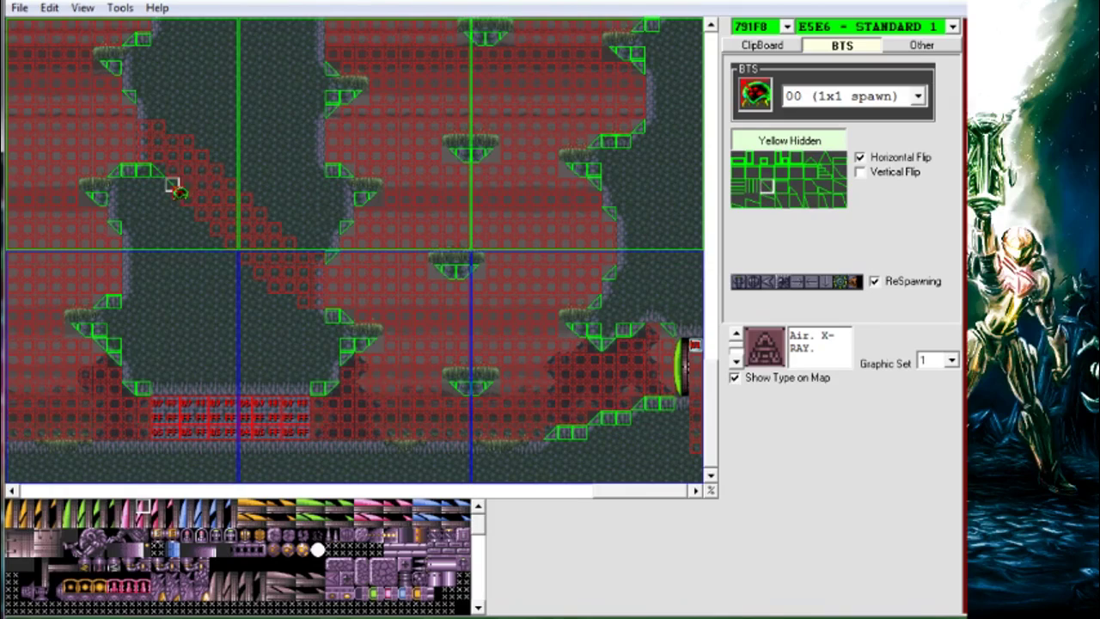
{"action": "left_click", "coordinate": [175, 187]}
{"action": "left_click", "coordinate": [185, 201]}
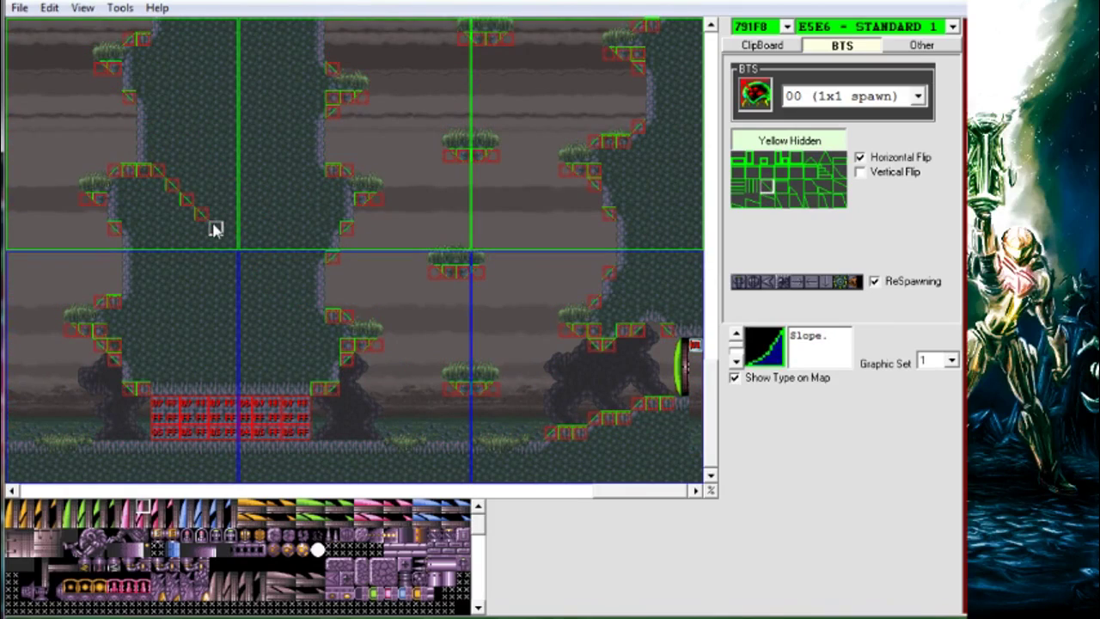
{"action": "left_click", "coordinate": [215, 228]}
{"action": "left_click", "coordinate": [231, 244]}
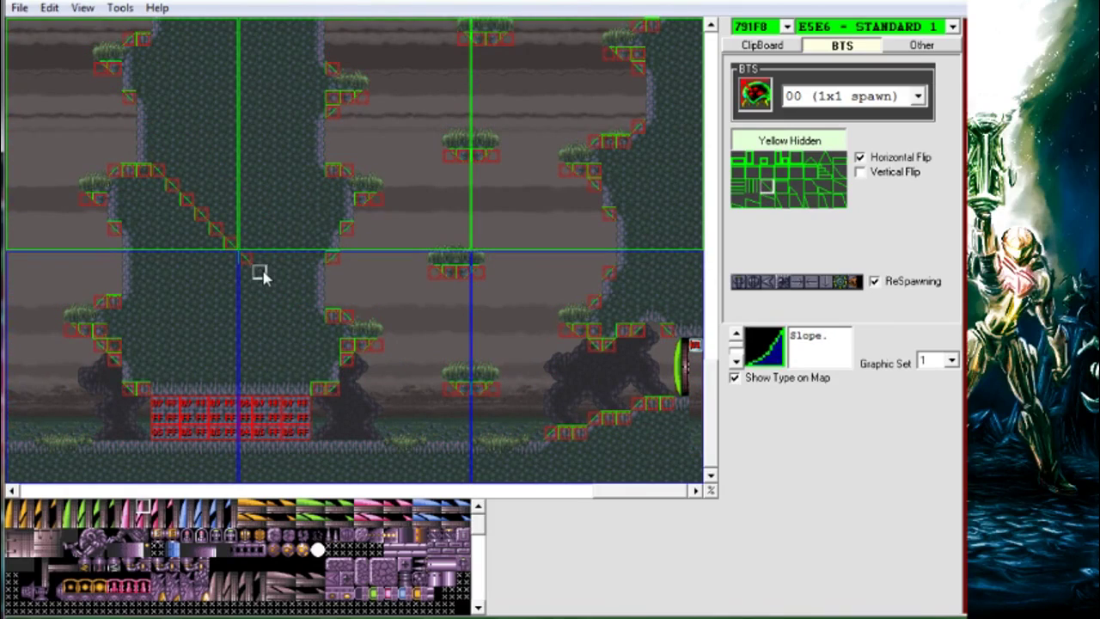
{"action": "left_click", "coordinate": [288, 300]}
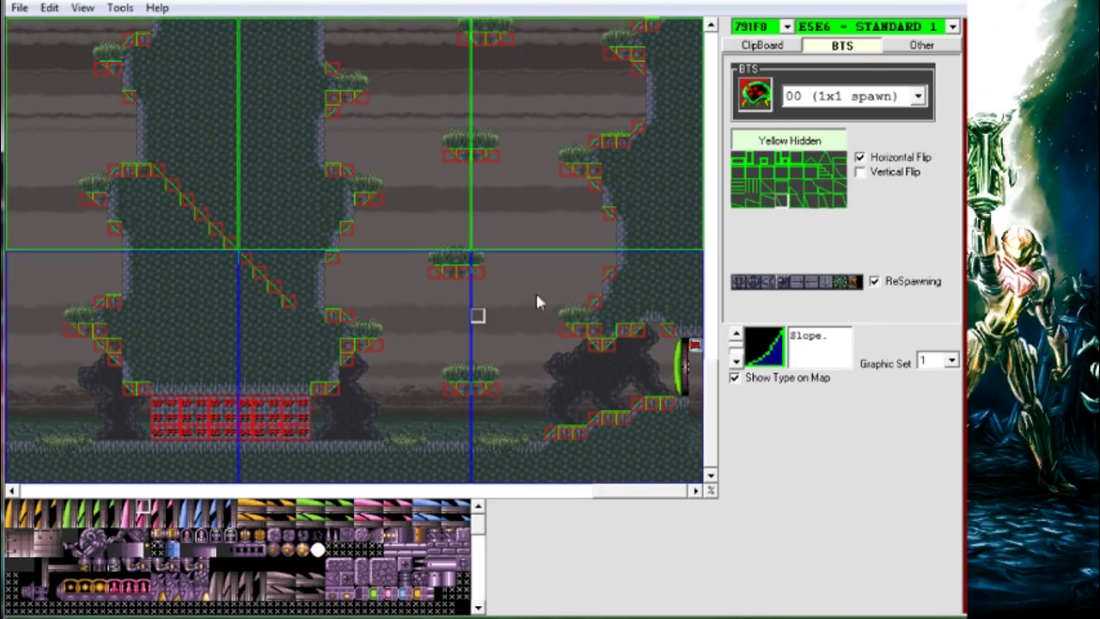
{"action": "right_click", "coordinate": [435, 286]}
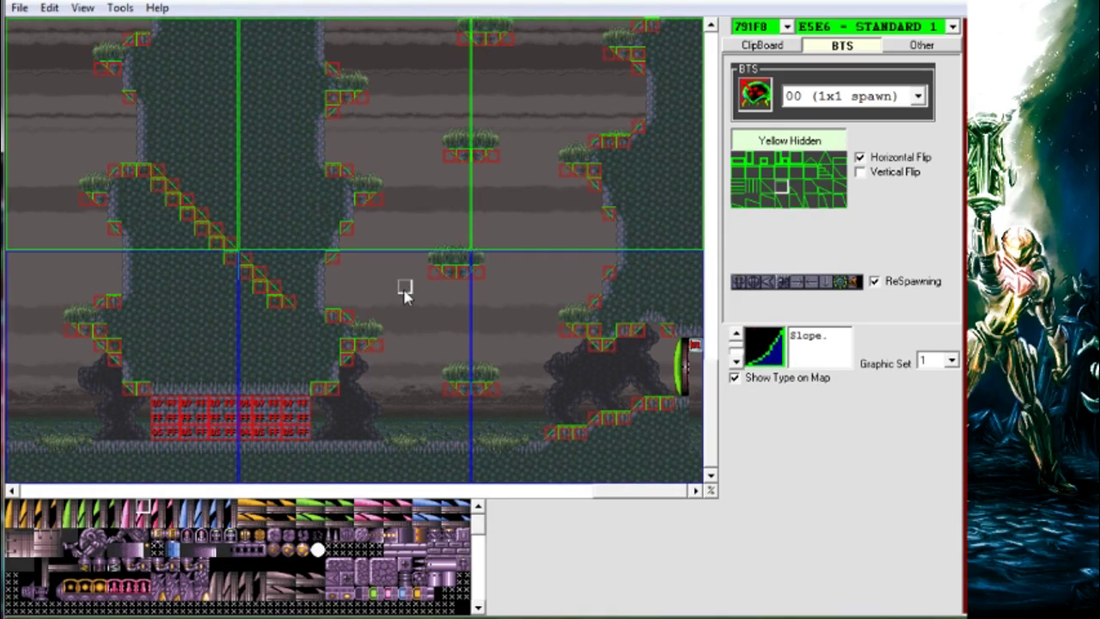
Step: Line the passage's ceiling with slope and backing shapes using only Vertical Flip, and turn off Show Type on Map
{"action": "left_click", "coordinate": [899, 158]}
{"action": "left_click", "coordinate": [893, 173]}
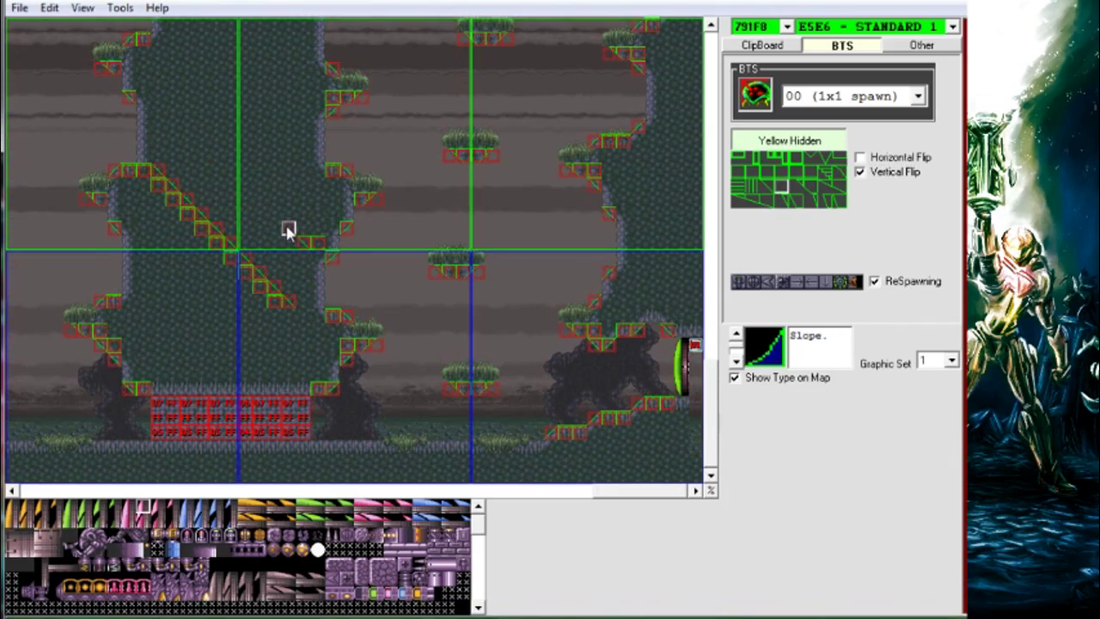
{"action": "left_click_drag", "start_coordinate": [231, 171], "coordinate": [207, 147]}
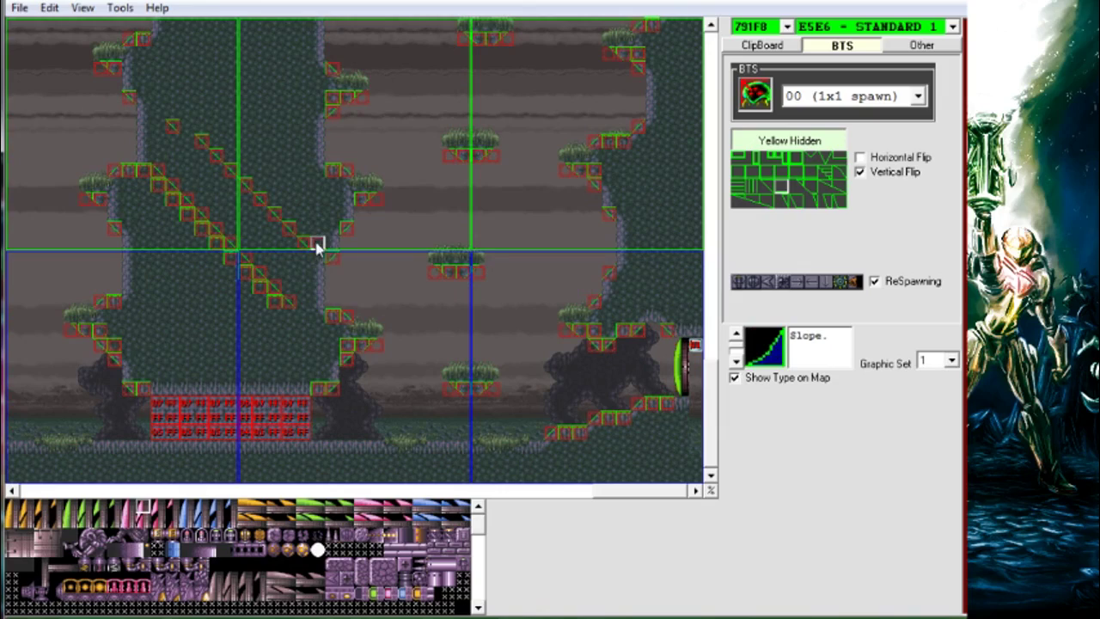
{"action": "mouse_move", "coordinate": [275, 202]}
{"action": "left_mouse_down"}
{"action": "mouse_move", "coordinate": [255, 172]}
{"action": "mouse_move", "coordinate": [191, 129]}
{"action": "left_mouse_up"}
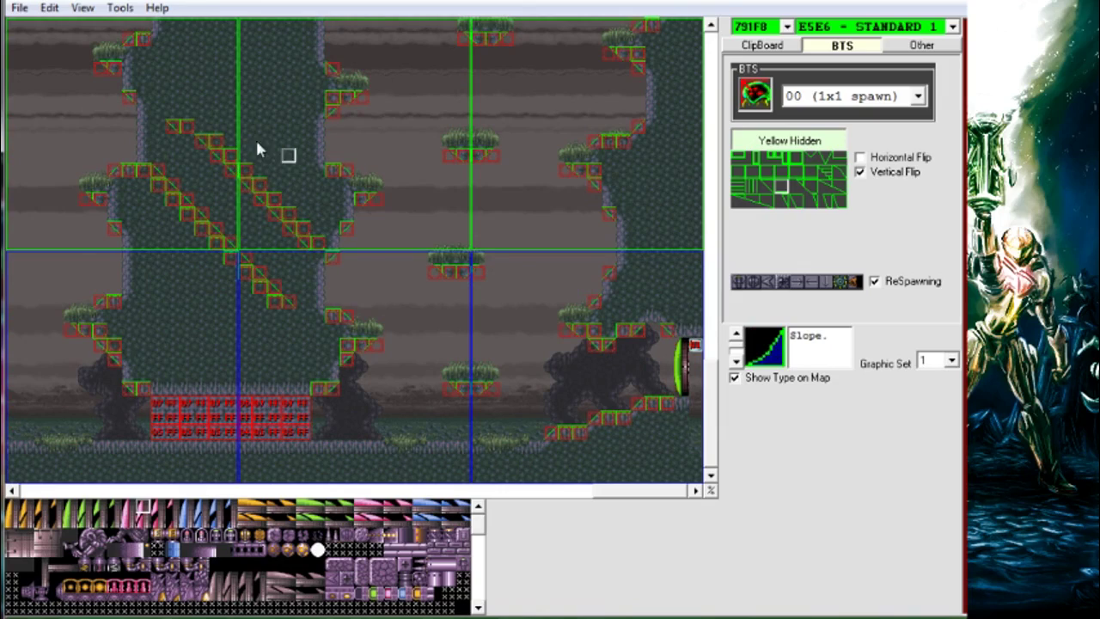
{"action": "right_click", "coordinate": [533, 215]}
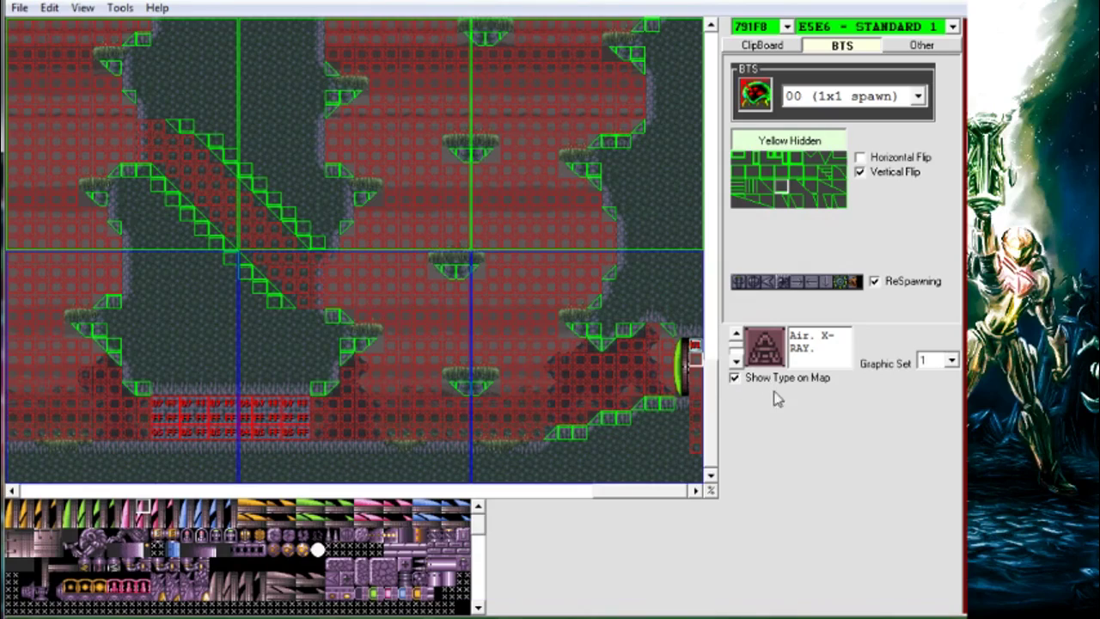
{"action": "left_click", "coordinate": [747, 381]}
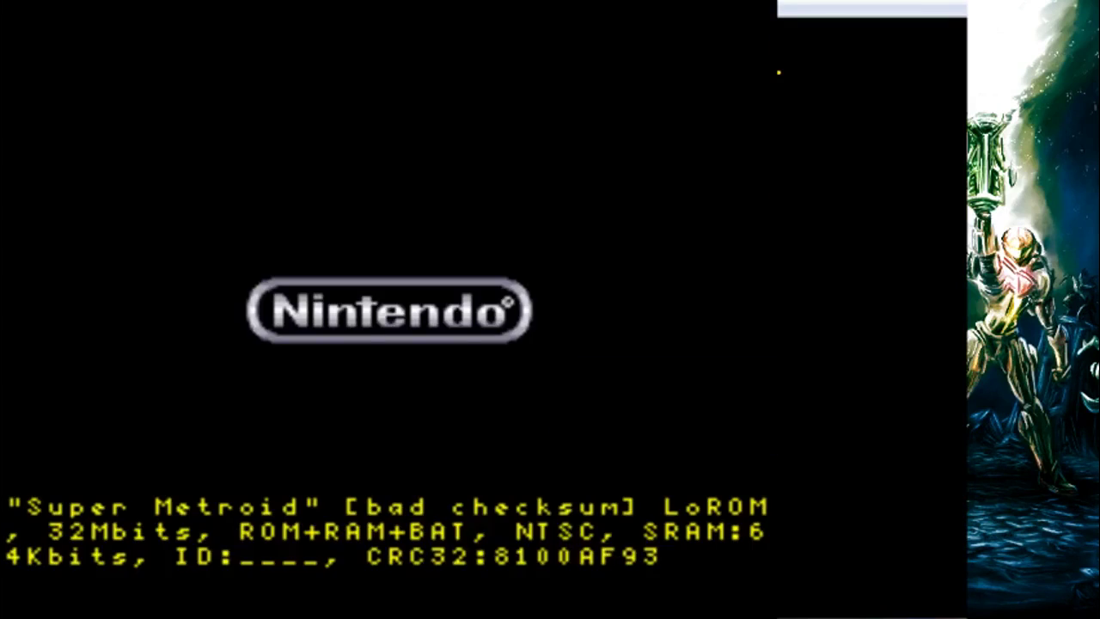
Step: Playtest the room in the emulator, running Samus back and forth through the sloped passage hidden in the rock pillar
{"action": "key", "text": "Tab"}
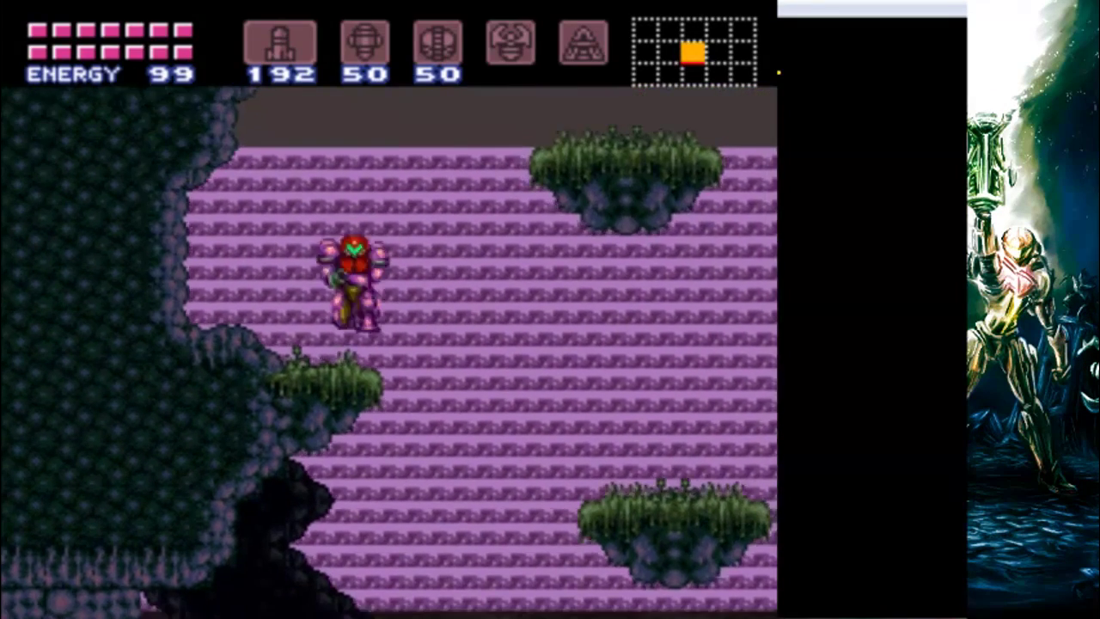
{"action": "key", "text": "Right"}
{"action": "key", "text": "v"}
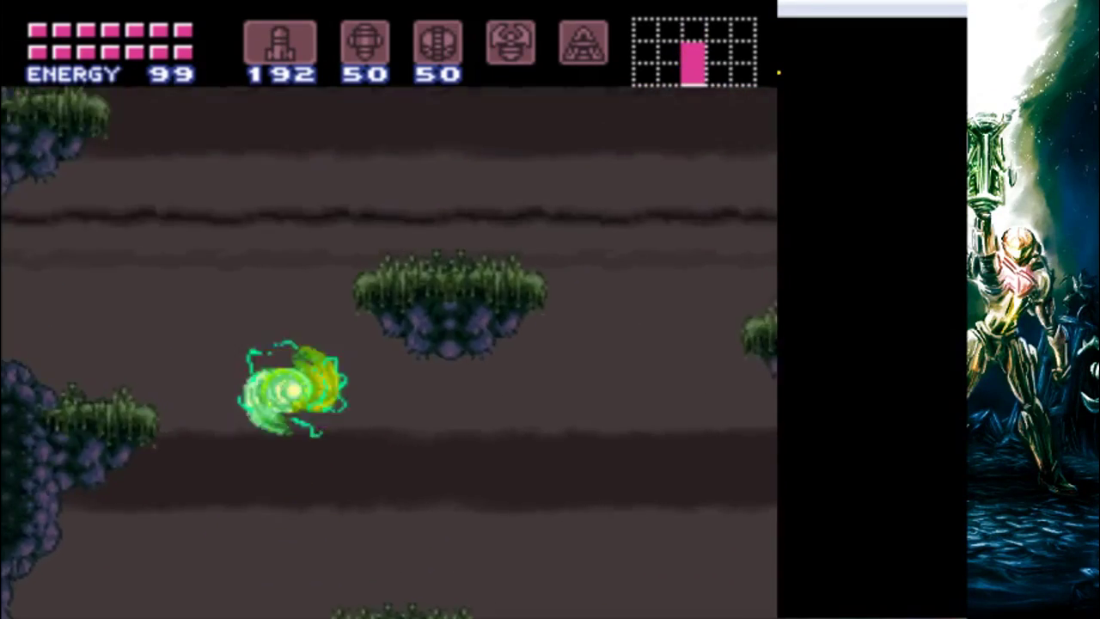
{"action": "key", "text": "Left"}
{"action": "key", "text": "v"}
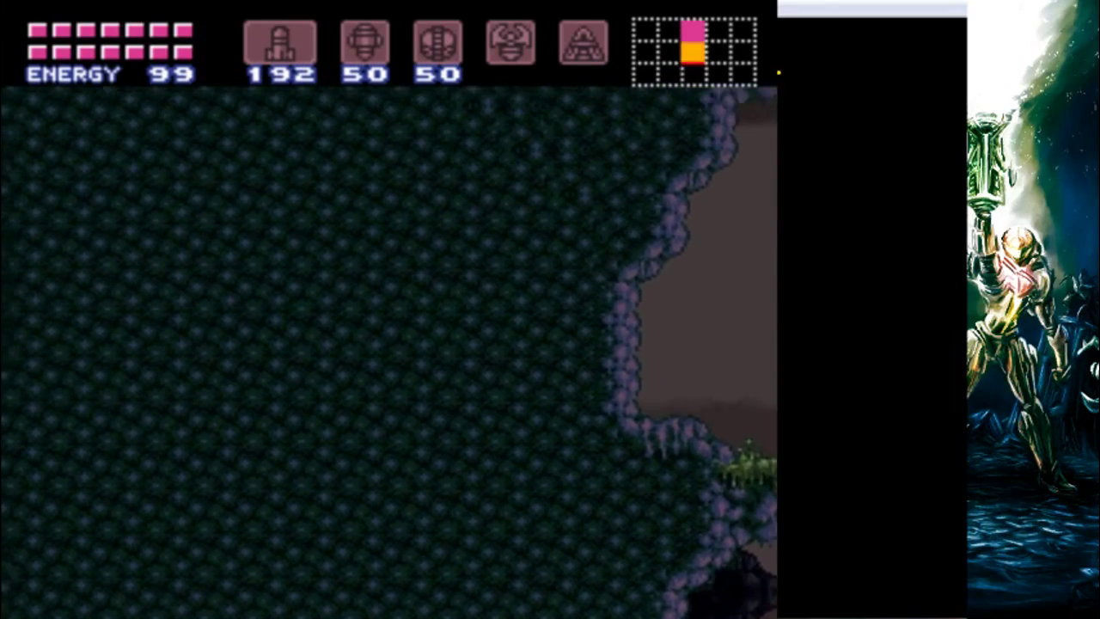
{"action": "key", "text": "Left"}
{"action": "key", "text": "Right"}
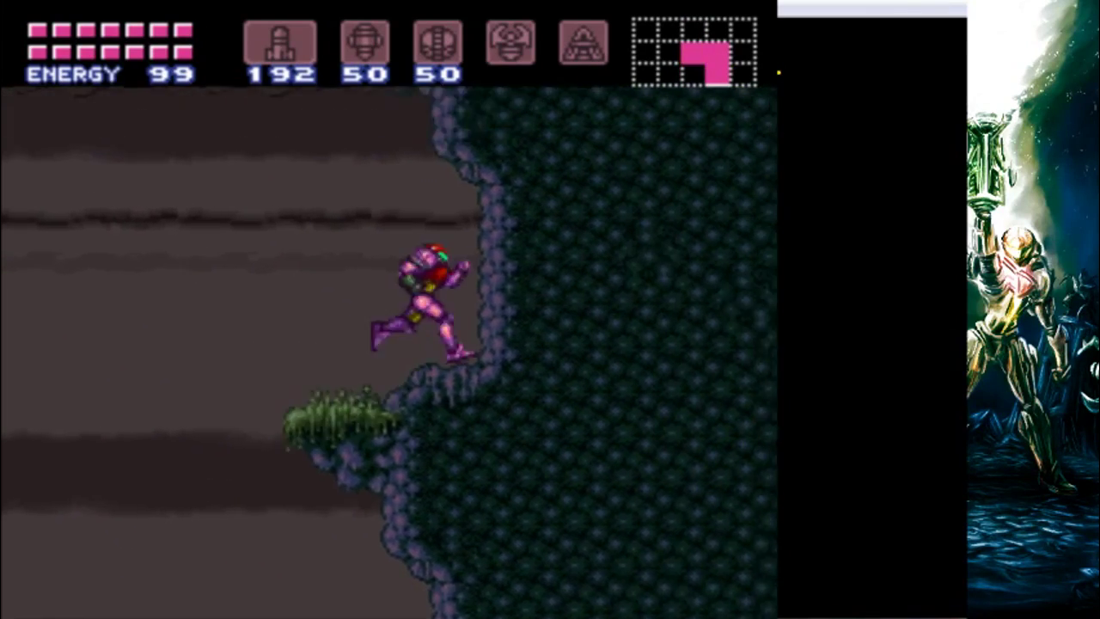
{"action": "key", "text": "Right"}
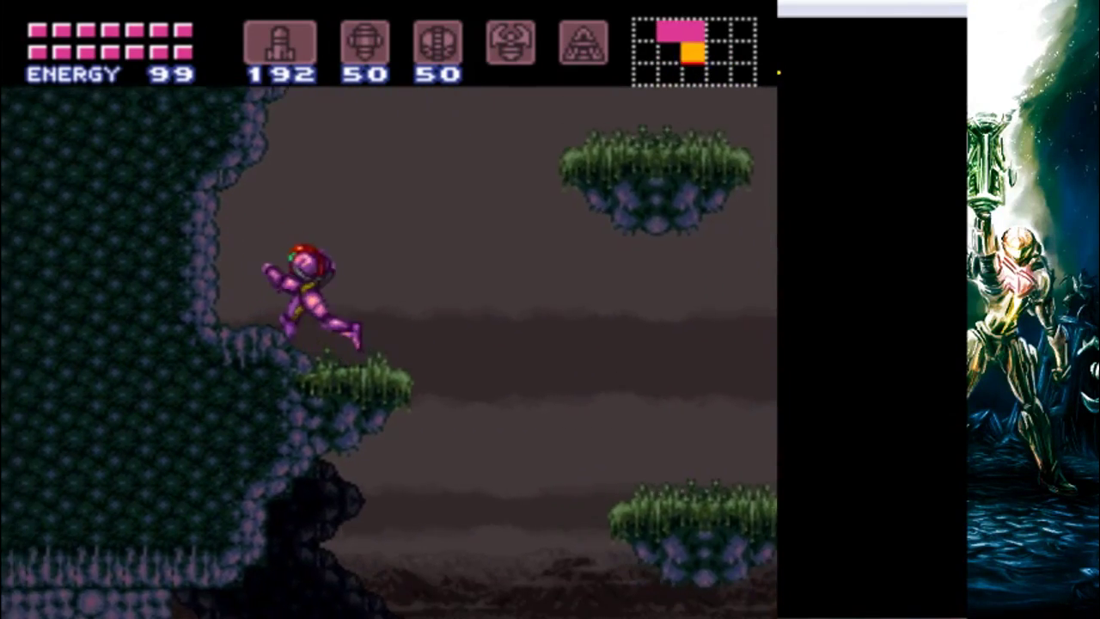
{"action": "key", "text": "Right"}
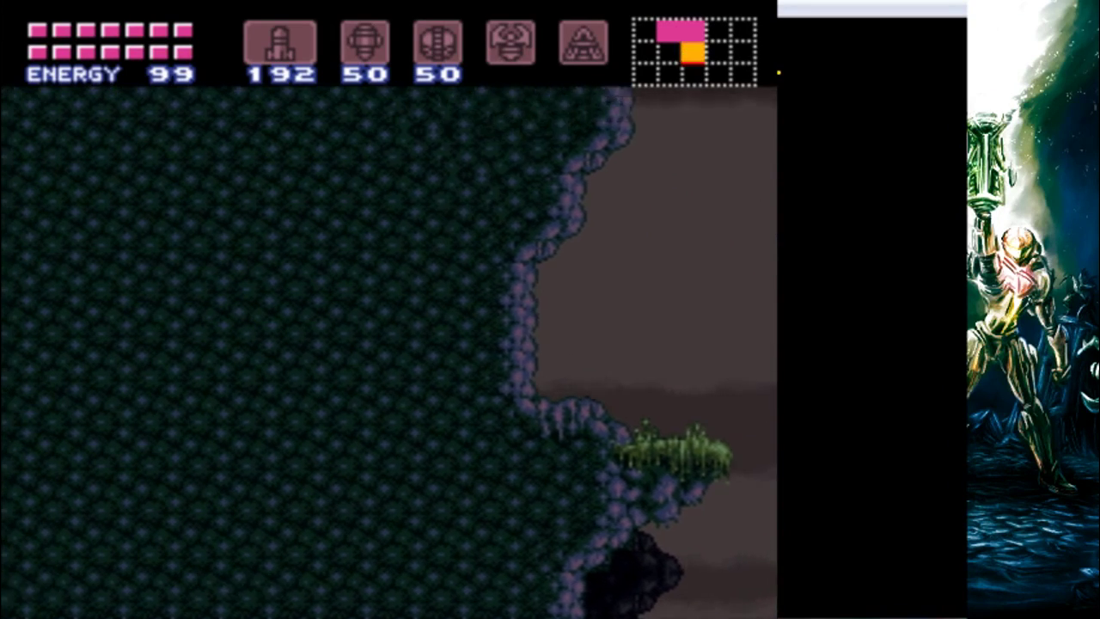
{"action": "key", "text": "Right"}
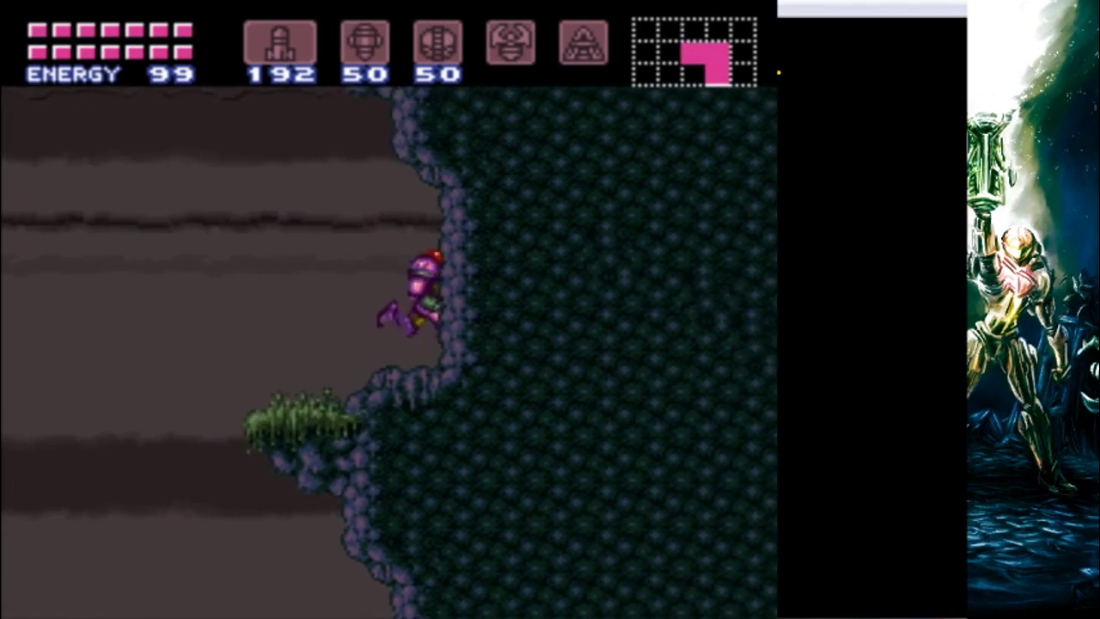
{"action": "key", "text": "Left"}
{"action": "key", "text": "Right"}
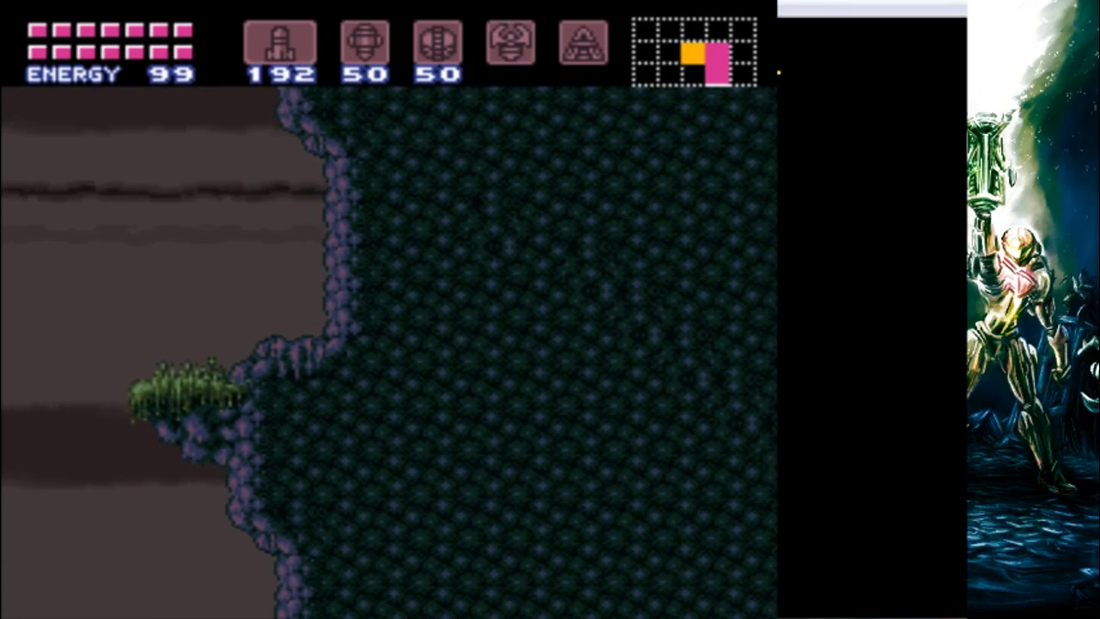
Step: Test-fire missiles while moving through the hidden passage, and close the emulator to return to the level editor
{"action": "key", "text": "Return"}
{"action": "key", "text": "Right"}
{"action": "key", "text": "d"}
{"action": "key", "text": "d"}
{"action": "key", "text": "d"}
{"action": "key", "text": "Right"}
{"action": "key", "text": "x"}
{"action": "key", "text": "x"}
{"action": "key", "text": "x"}
{"action": "key", "text": "x"}
{"action": "key", "text": "x"}
{"action": "key", "text": "x"}
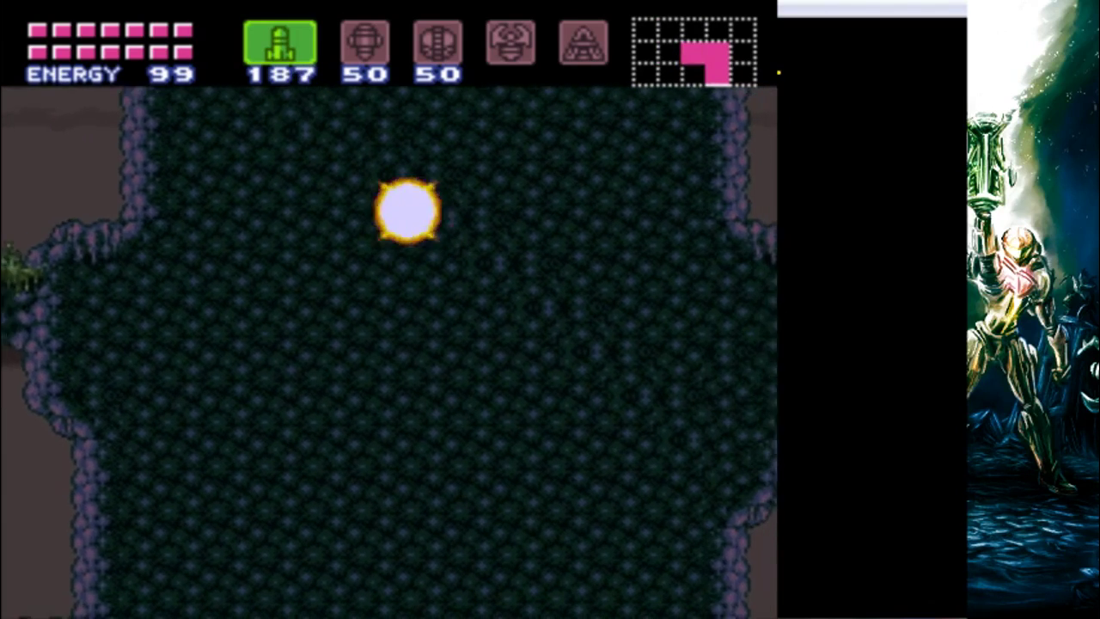
{"action": "key", "text": "Right"}
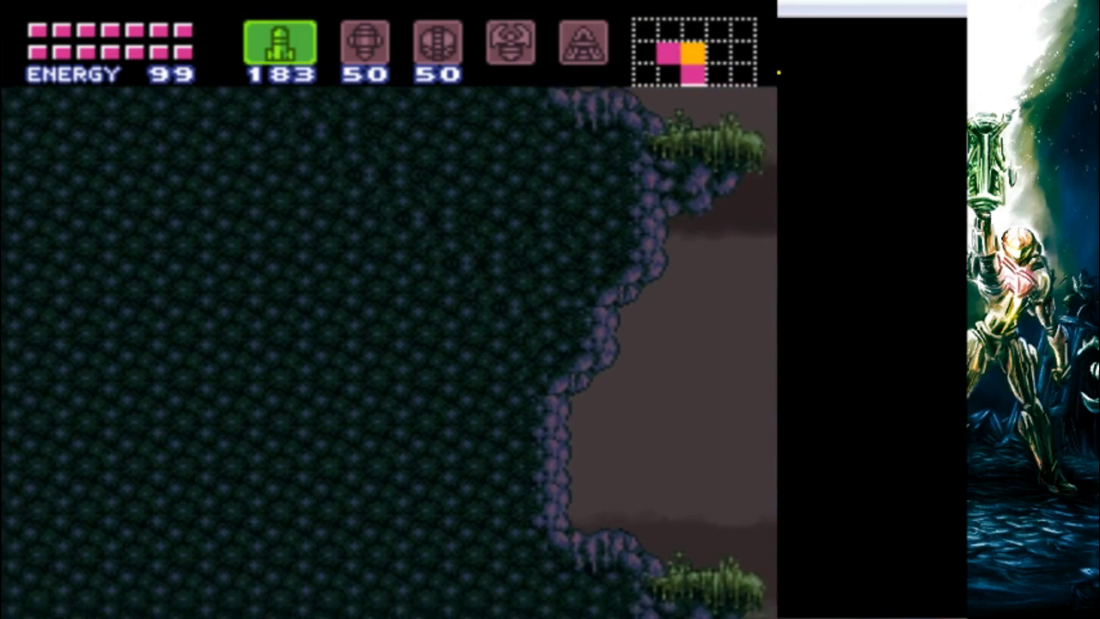
{"action": "key", "text": "x"}
{"action": "key", "text": "x"}
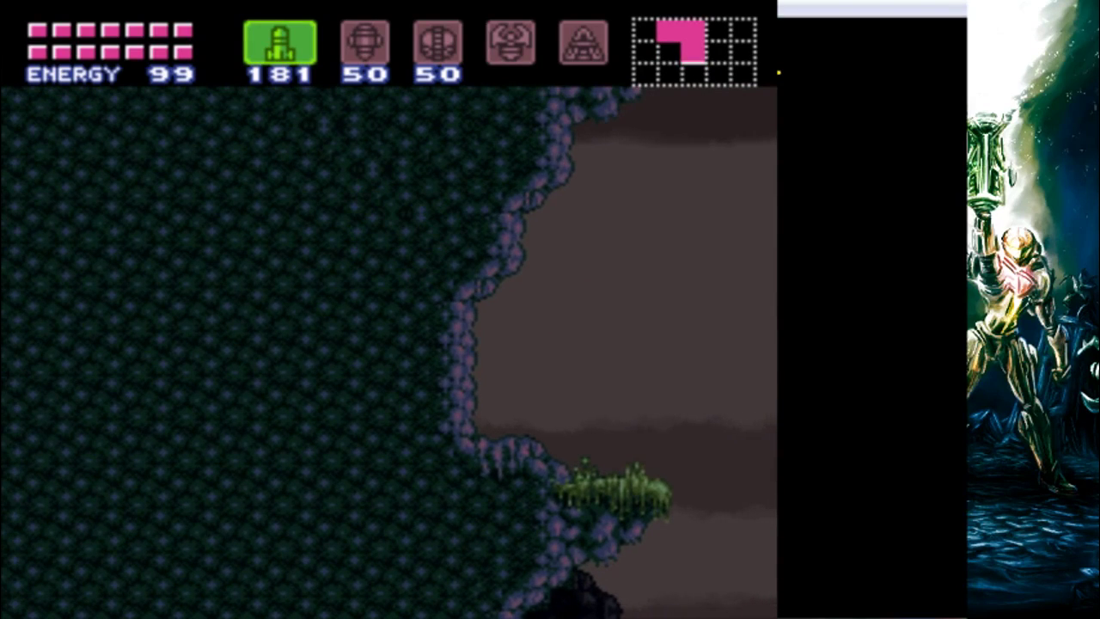
{"action": "key", "text": "alt+F4"}
{"action": "left_click", "coordinate": [26, 256]}
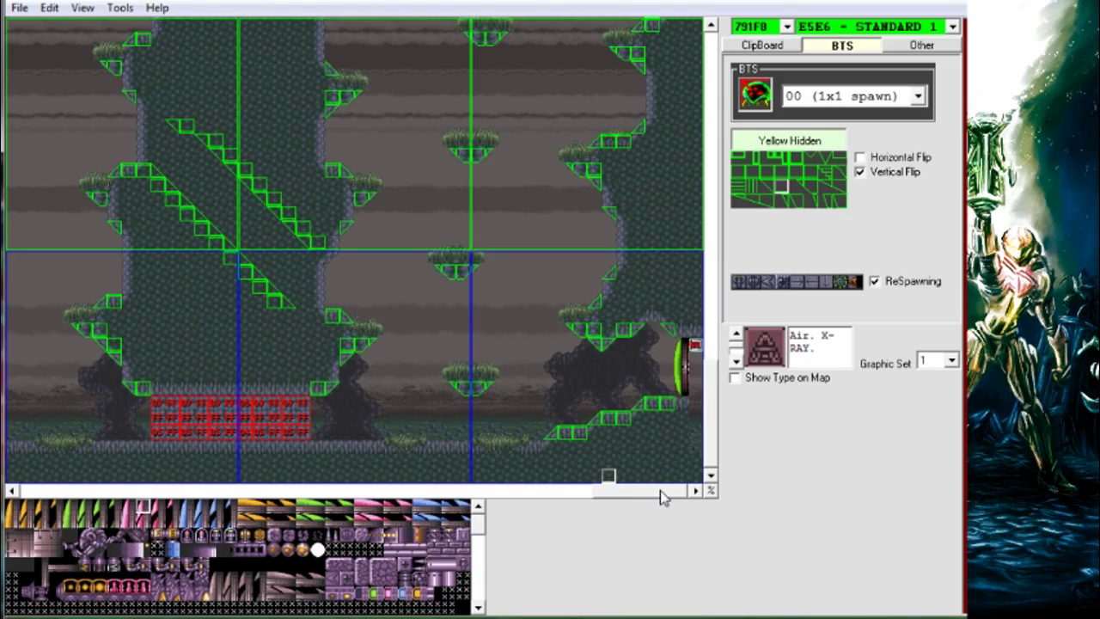
Step: Open room 79879 by picking it on the area map in the Map Editor
{"action": "left_click_drag", "start_coordinate": [659, 489], "coordinate": [546, 490]}
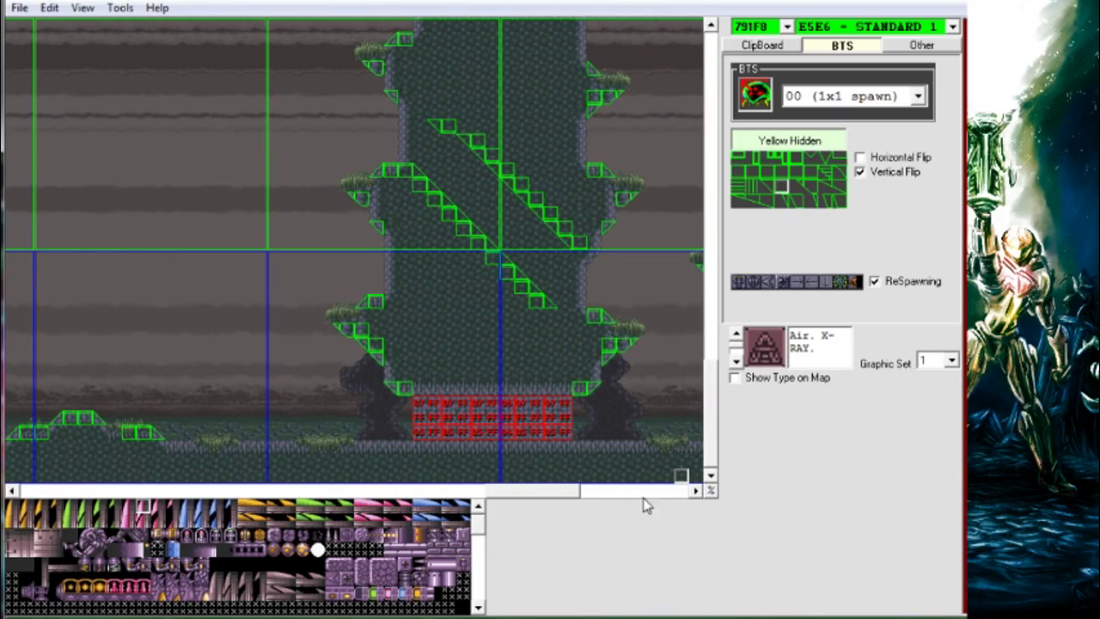
{"action": "left_click", "coordinate": [125, 11]}
{"action": "left_click", "coordinate": [164, 91]}
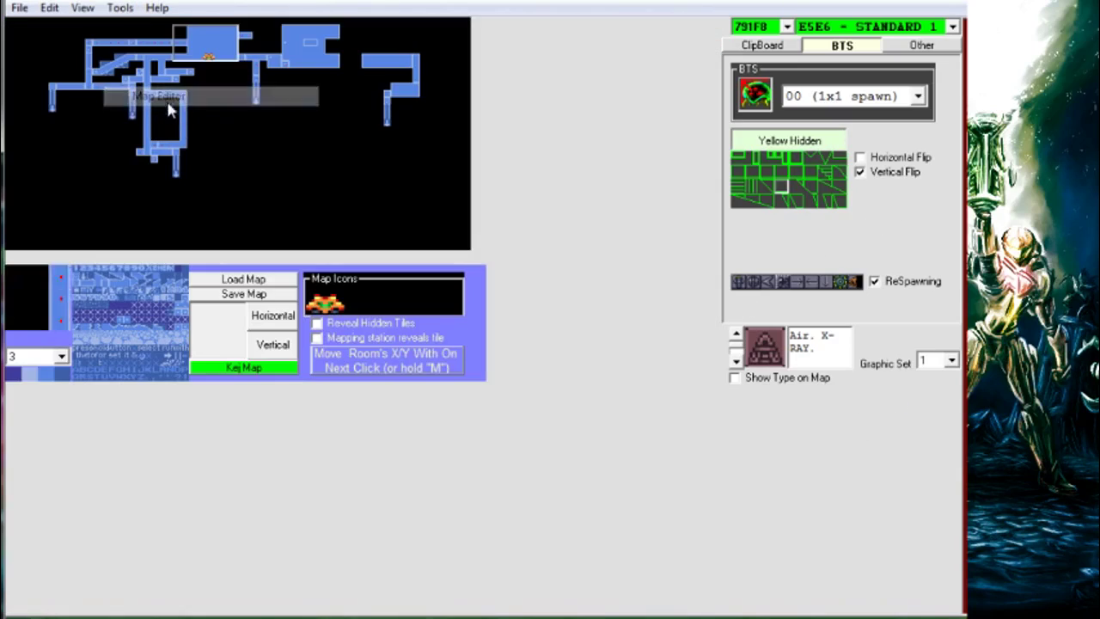
{"action": "left_click", "coordinate": [180, 79]}
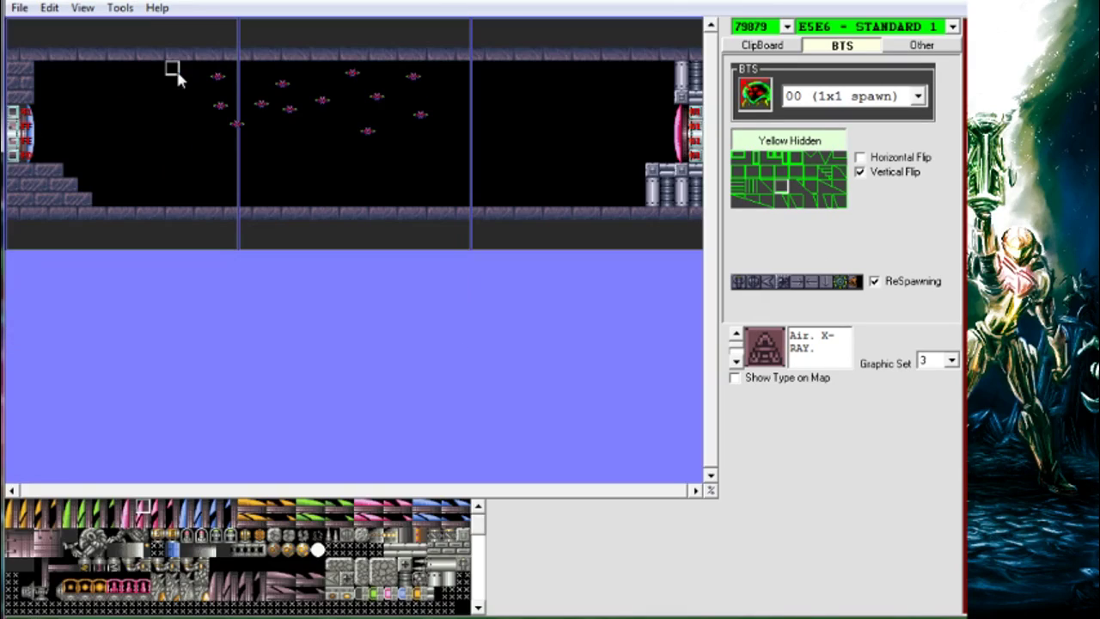
Step: Overlay the brick staircase below the blue door with slope and backing shapes using only Horizontal Flip
{"action": "left_click", "coordinate": [869, 175]}
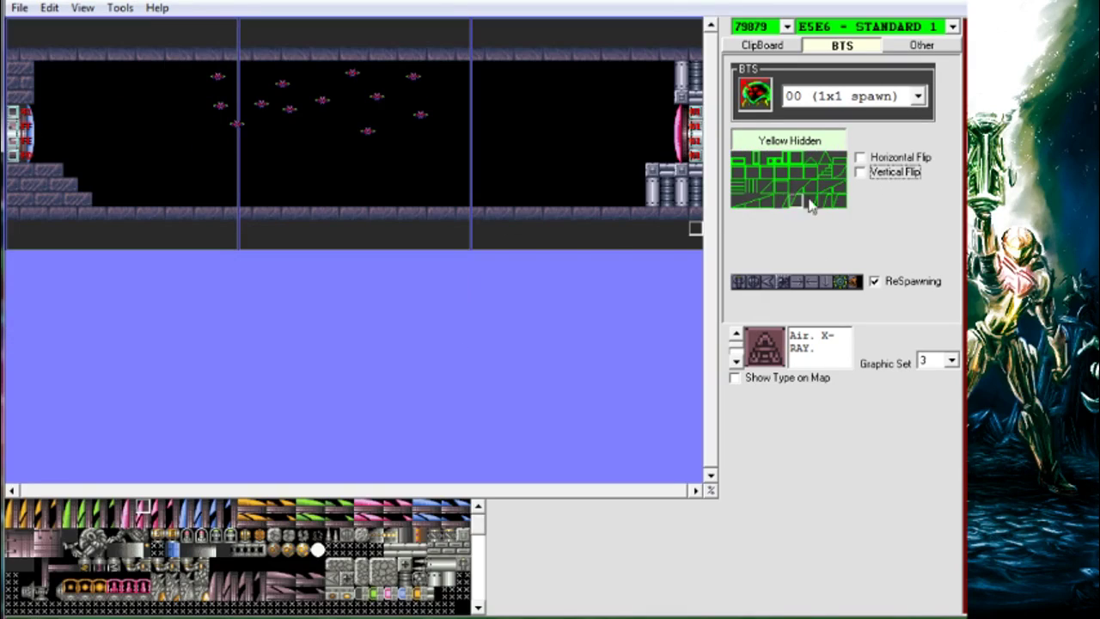
{"action": "left_click", "coordinate": [896, 157]}
{"action": "left_click_drag", "start_coordinate": [89, 211], "coordinate": [84, 199]}
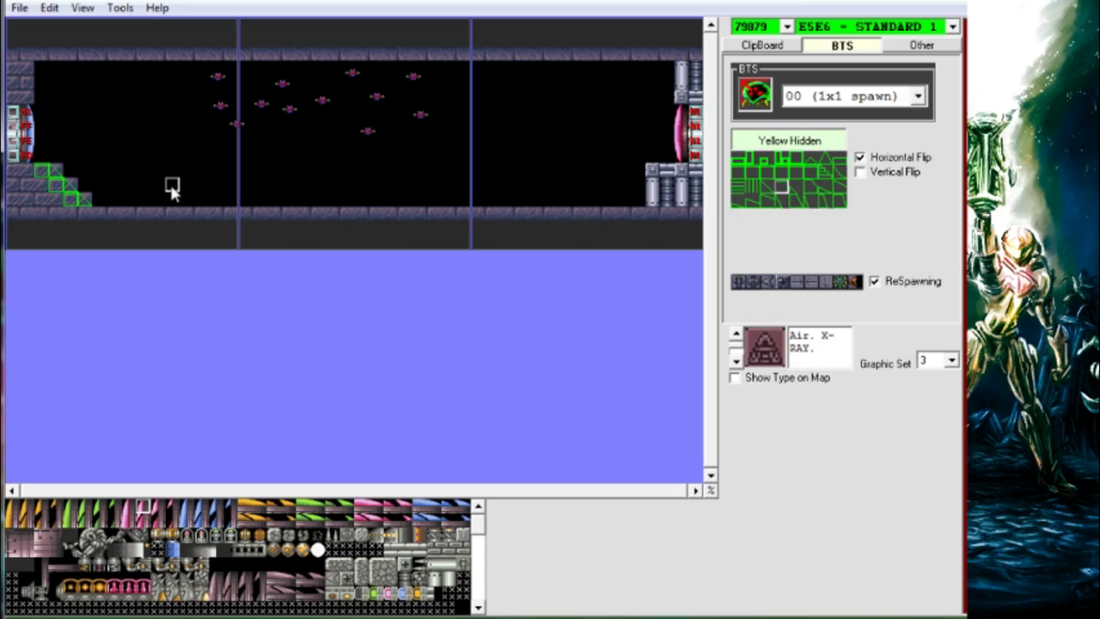
Step: Build an unflipped diagonal slope rising three blocks from the middle of the floor, and fill beneath it with horizontally flipped backing shapes
{"action": "left_click", "coordinate": [915, 162]}
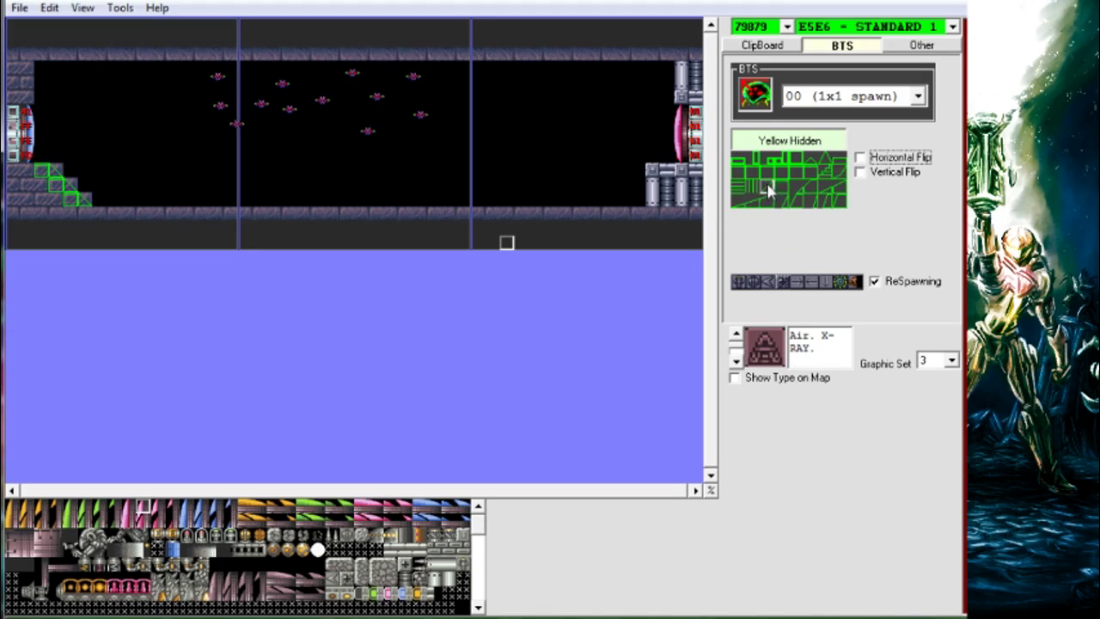
{"action": "right_click", "coordinate": [306, 200]}
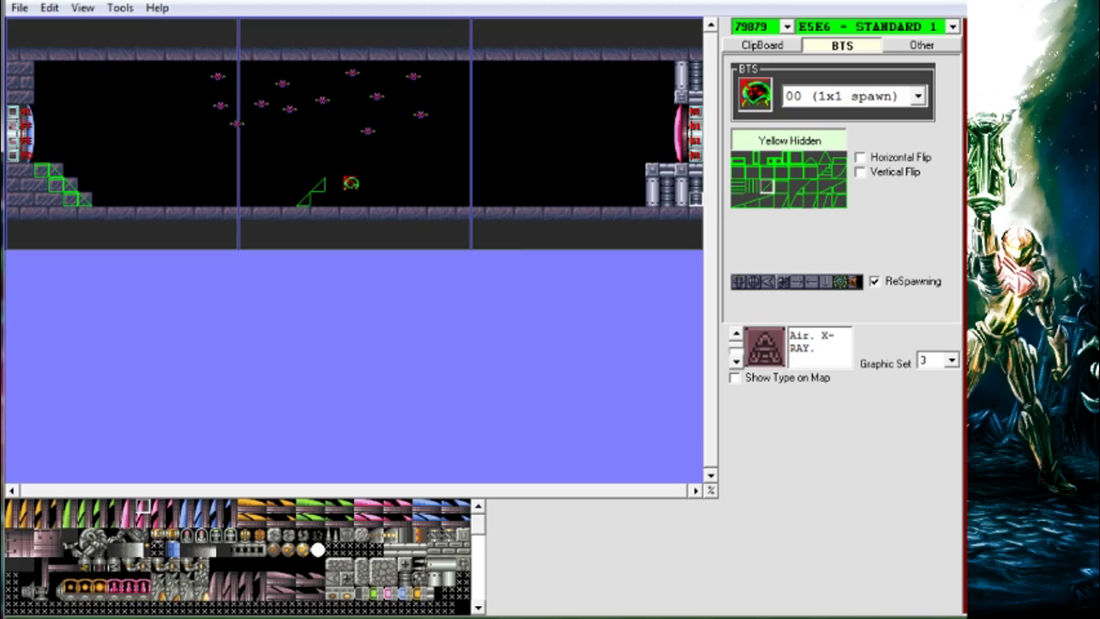
{"action": "right_click", "coordinate": [339, 178]}
{"action": "left_click", "coordinate": [893, 158]}
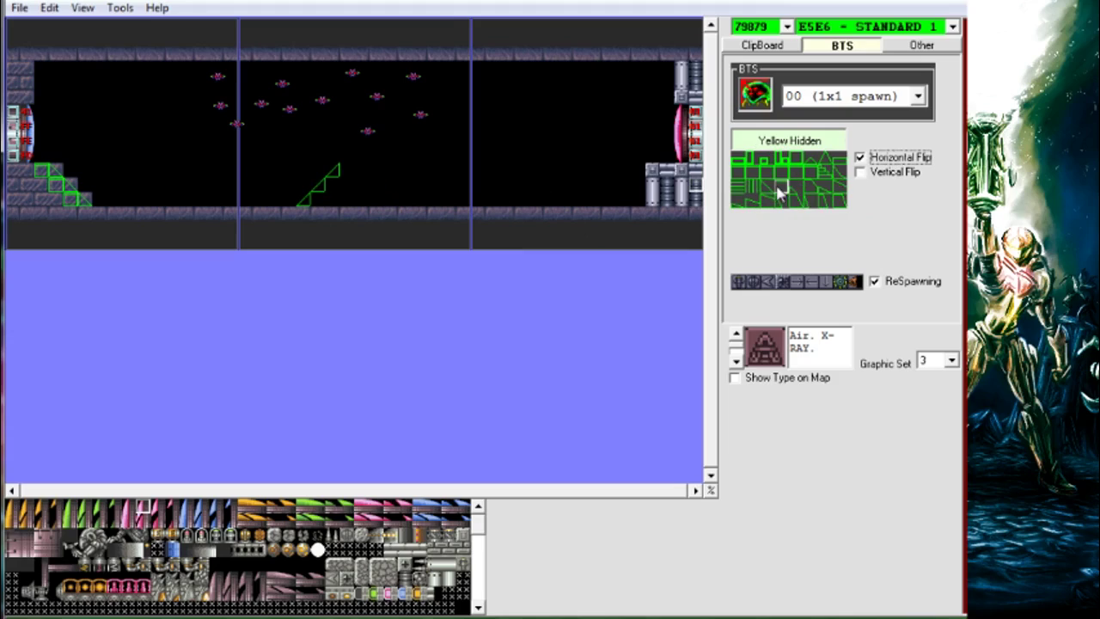
{"action": "right_click", "coordinate": [334, 189]}
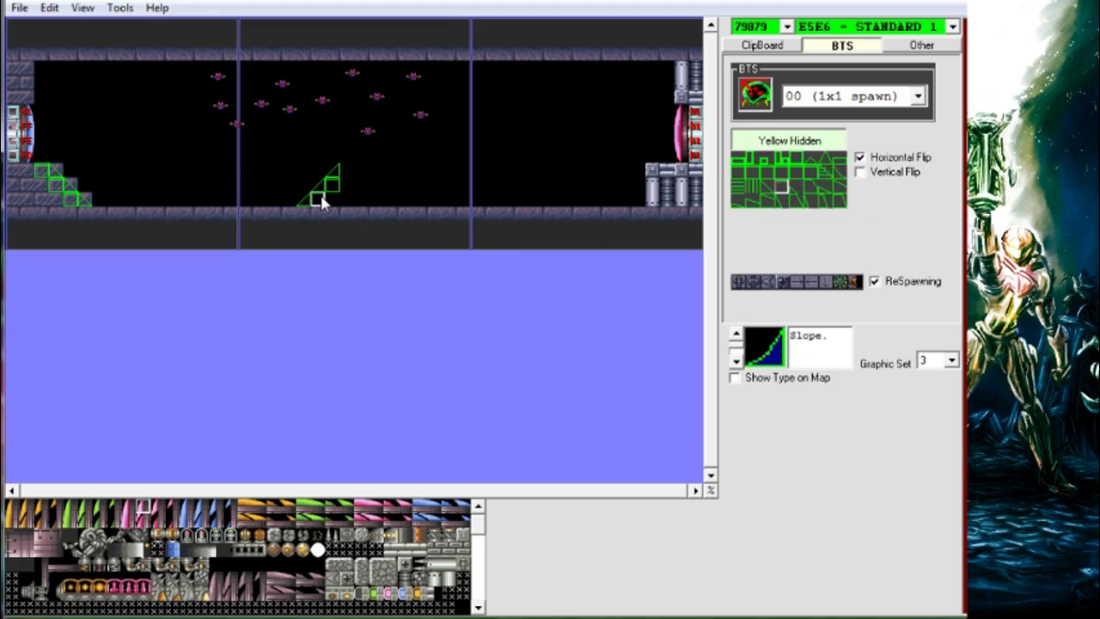
{"action": "right_click", "coordinate": [321, 200]}
{"action": "right_click", "coordinate": [335, 202]}
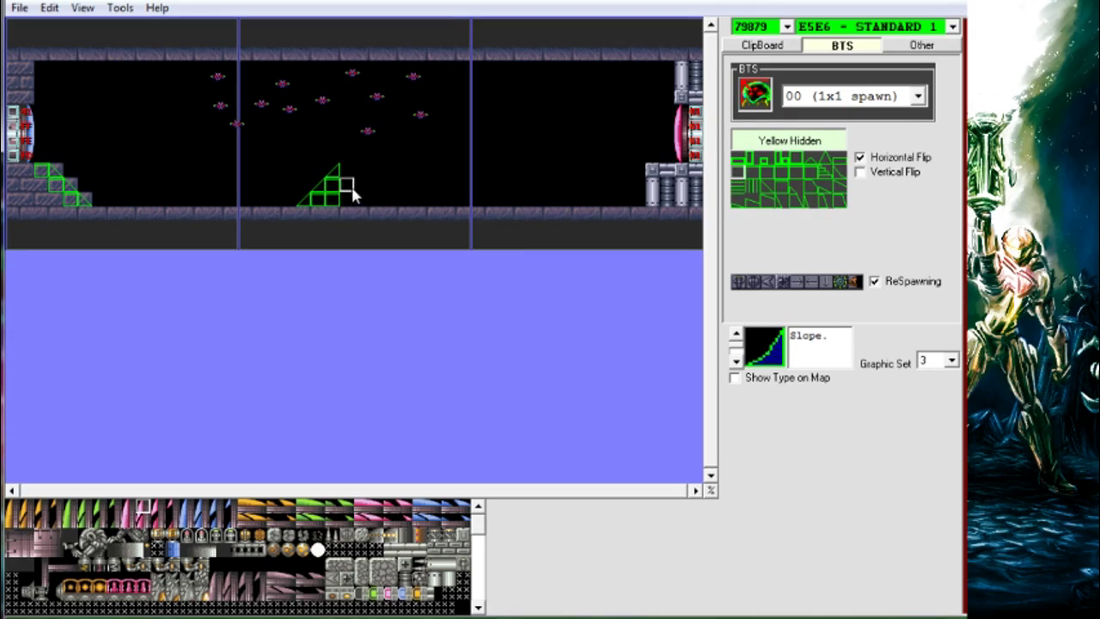
Step: Copy the three-block-high slope, flip the copy horizontally and place it against the original to form a symmetrical ramp
{"action": "left_click", "coordinate": [304, 176]}
{"action": "left_click", "coordinate": [778, 47]}
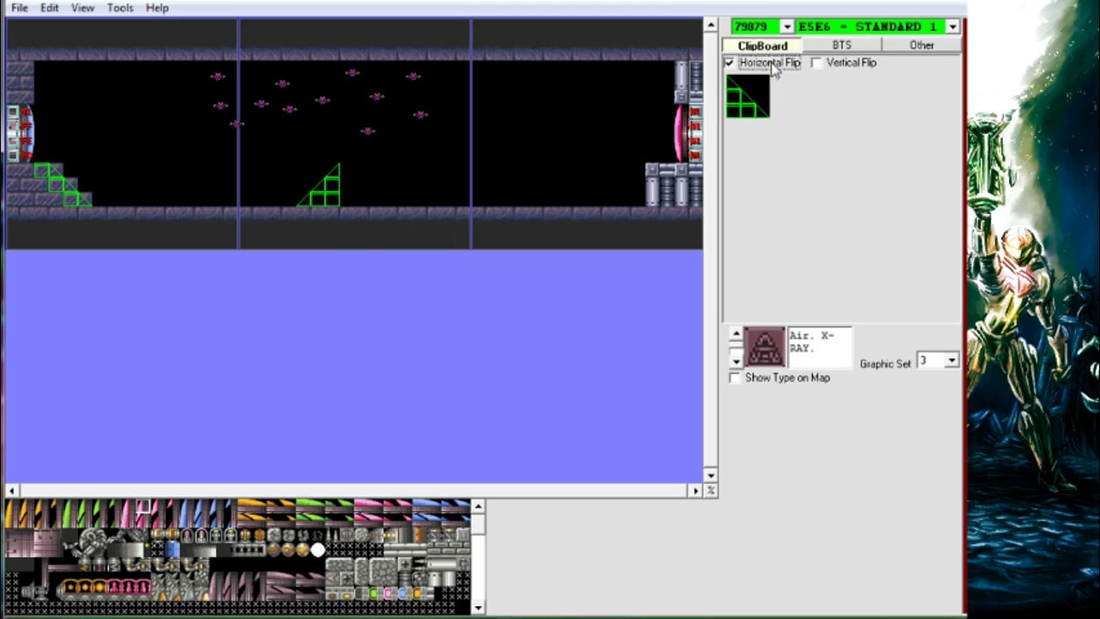
{"action": "left_click", "coordinate": [367, 182]}
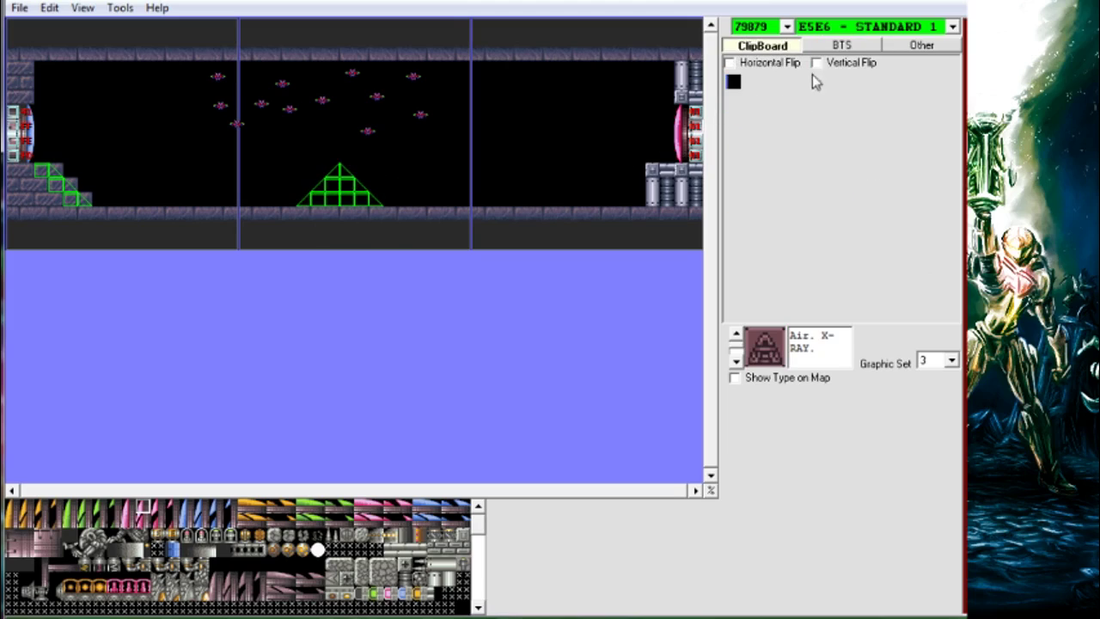
Step: Replace the ramp's right foot with a horizontally flipped two-block gentle slope and its left foot with an unflipped three-block gentle slope
{"action": "left_click", "coordinate": [842, 45]}
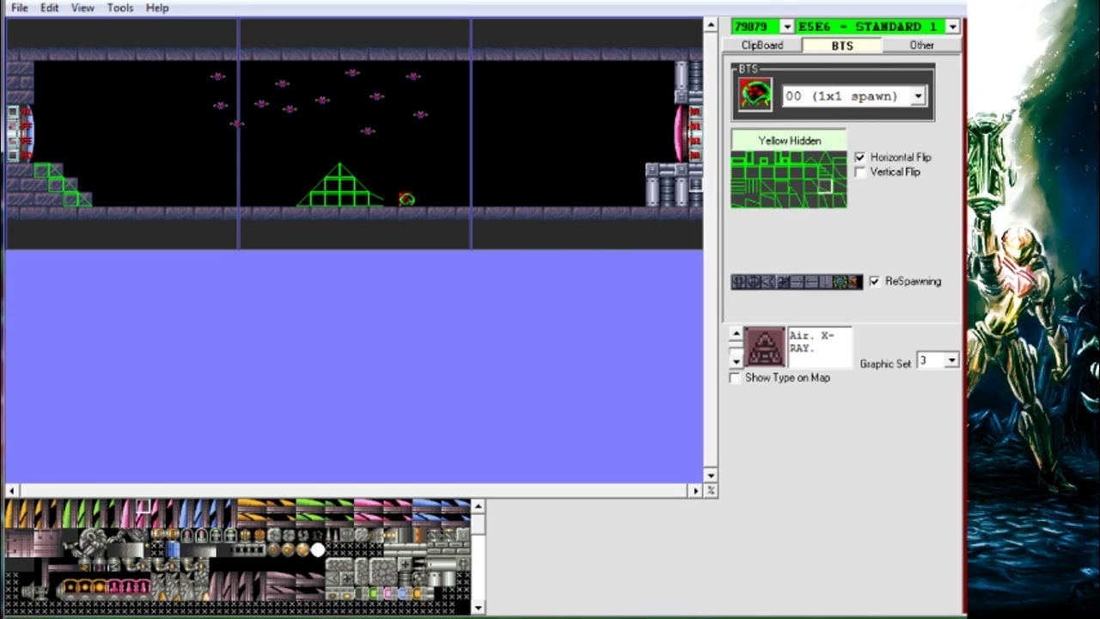
{"action": "left_click", "coordinate": [860, 157]}
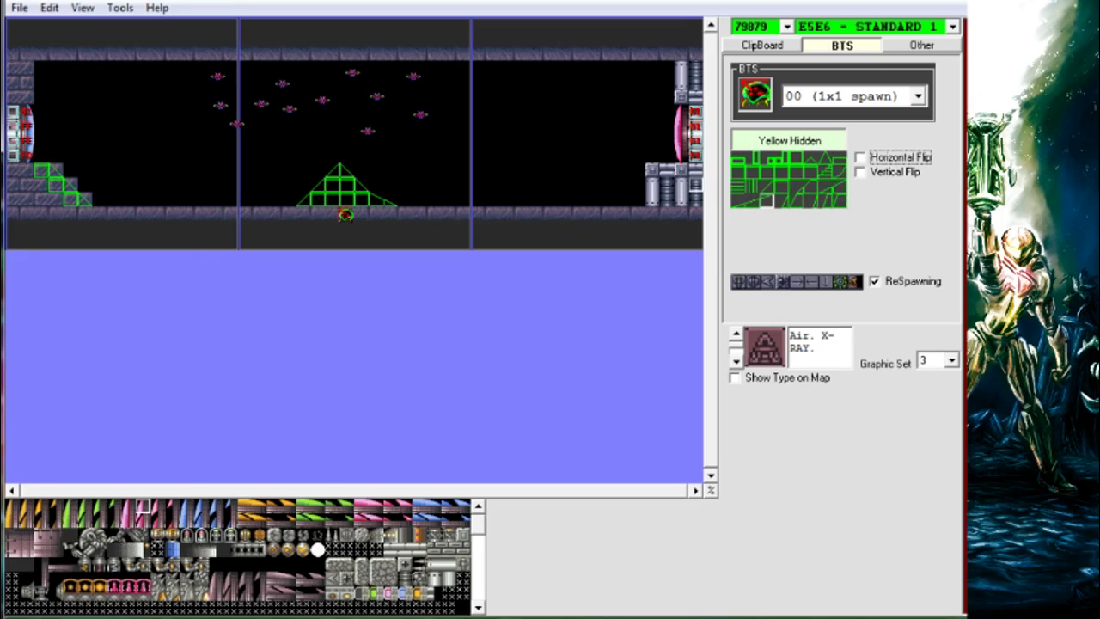
{"action": "left_click", "coordinate": [305, 200]}
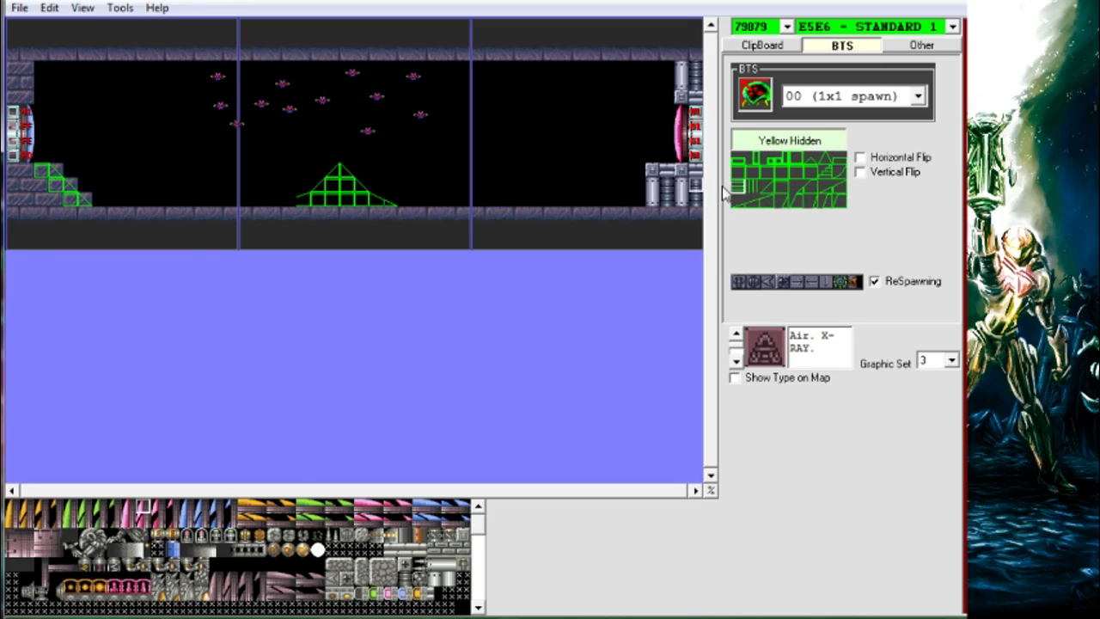
{"action": "left_click", "coordinate": [751, 204]}
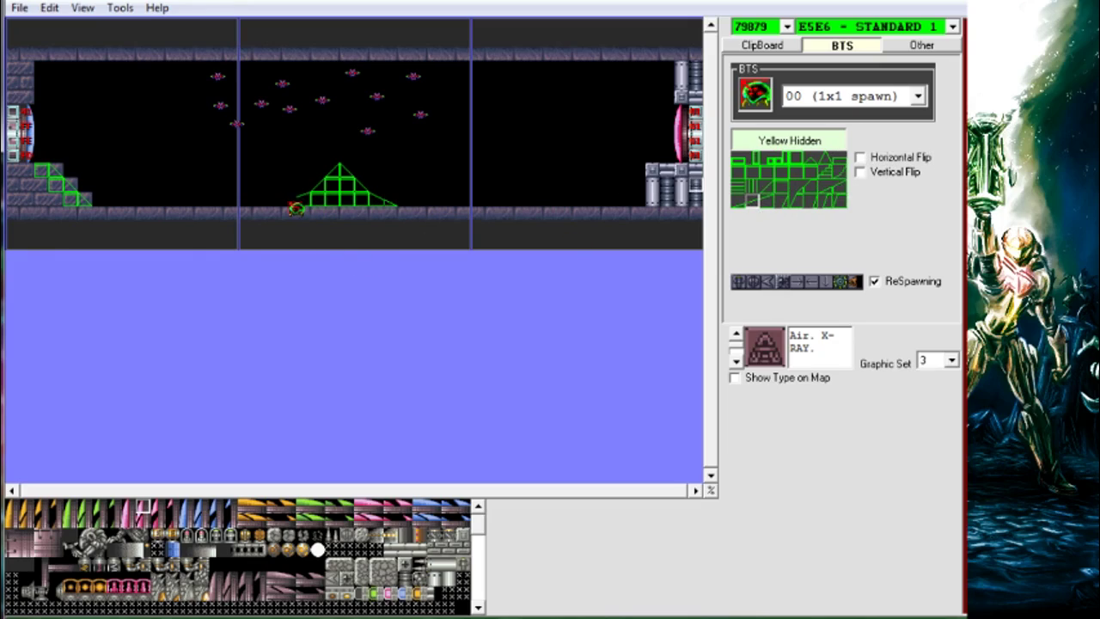
{"action": "left_click", "coordinate": [291, 201]}
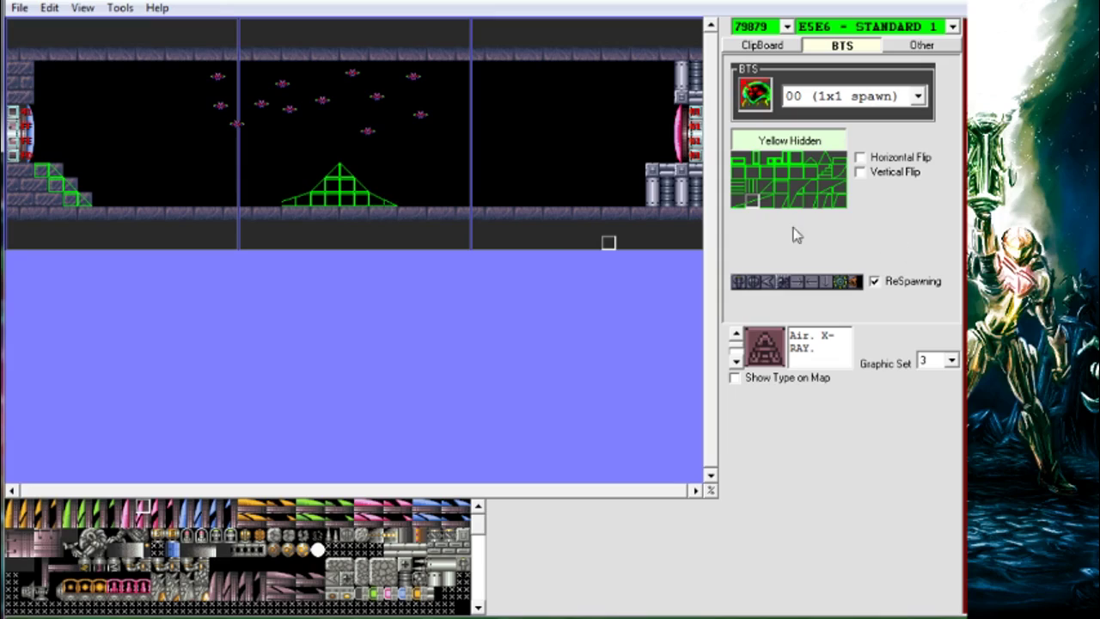
{"action": "left_click", "coordinate": [275, 203]}
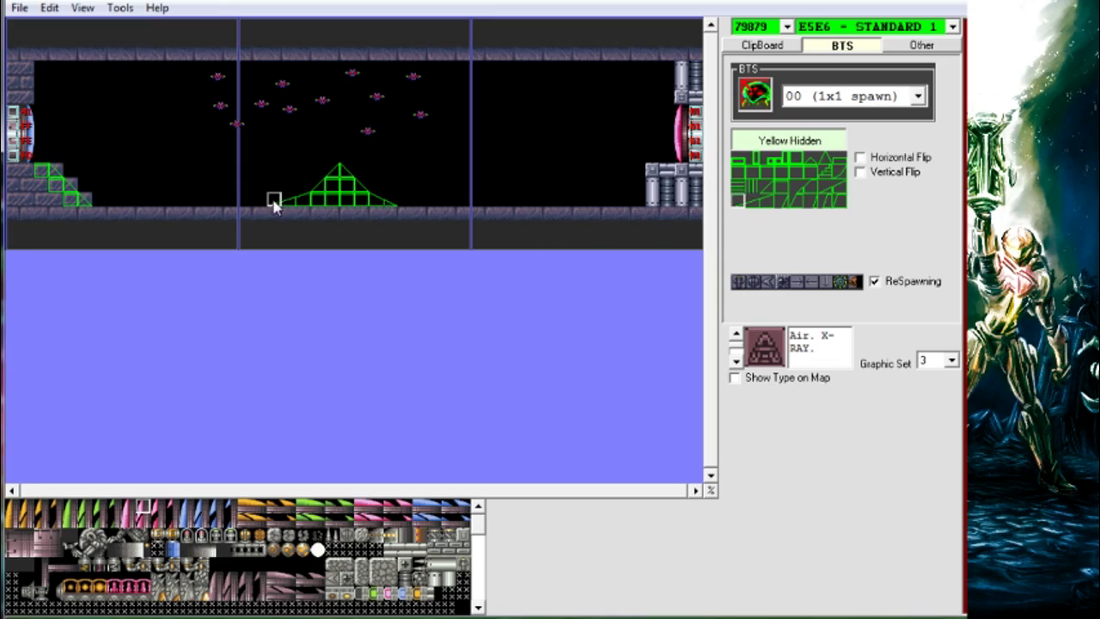
Step: Turn the ramp's peak into a two-block-high steep point, using unflipped steep slope shapes on its left side and horizontally flipped ones on its right
{"action": "left_click", "coordinate": [795, 203]}
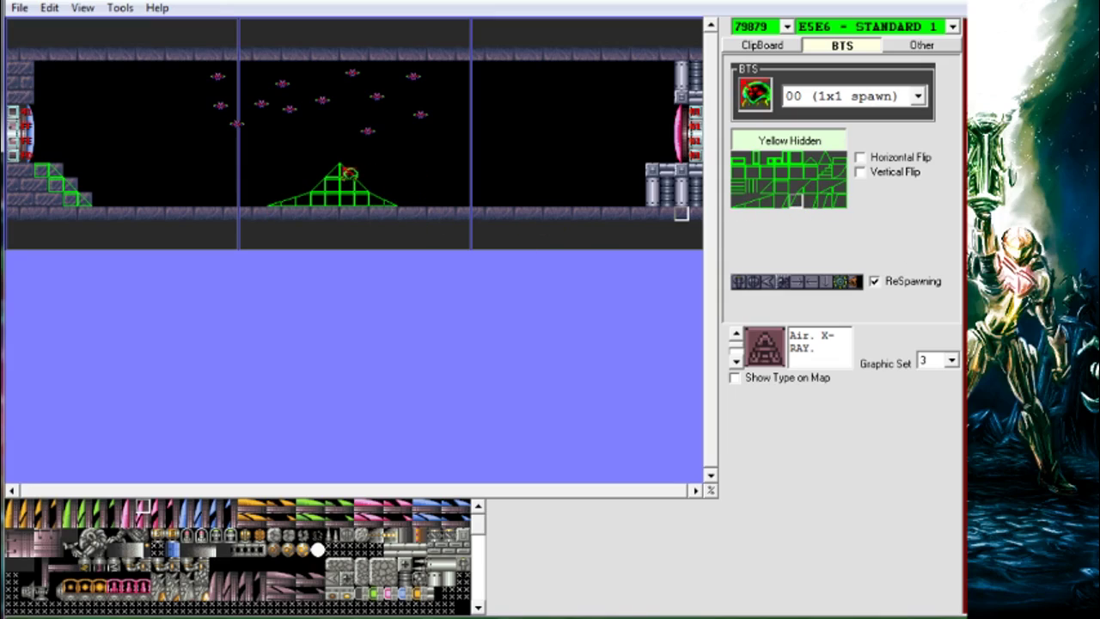
{"action": "left_click", "coordinate": [335, 172]}
{"action": "left_click", "coordinate": [779, 206]}
{"action": "left_click_drag", "start_coordinate": [449, 182], "coordinate": [337, 157]}
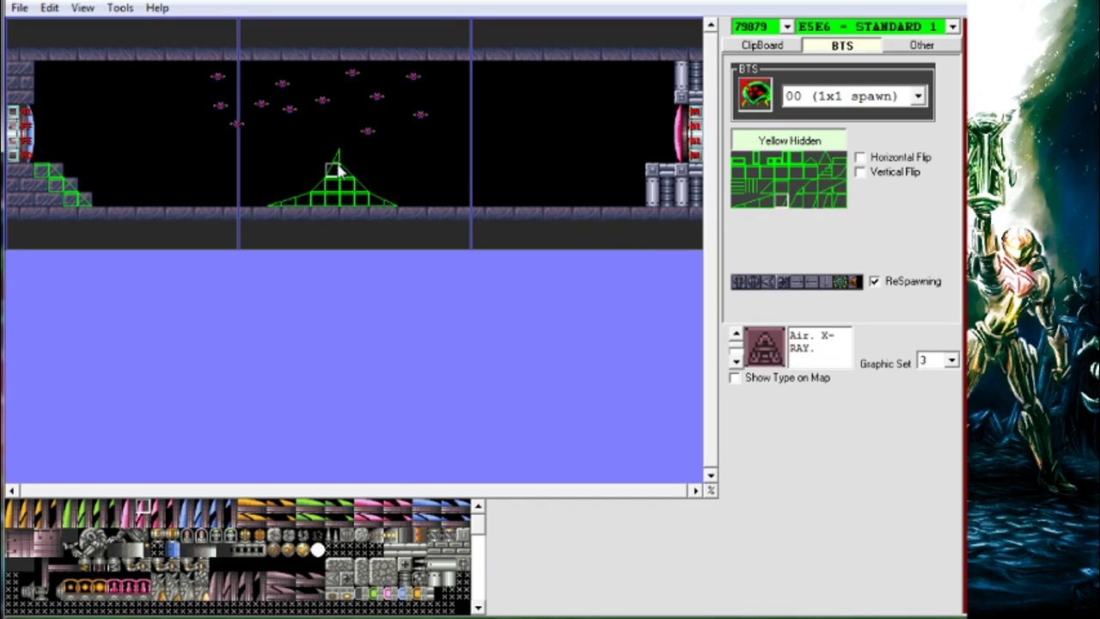
{"action": "left_click", "coordinate": [893, 158]}
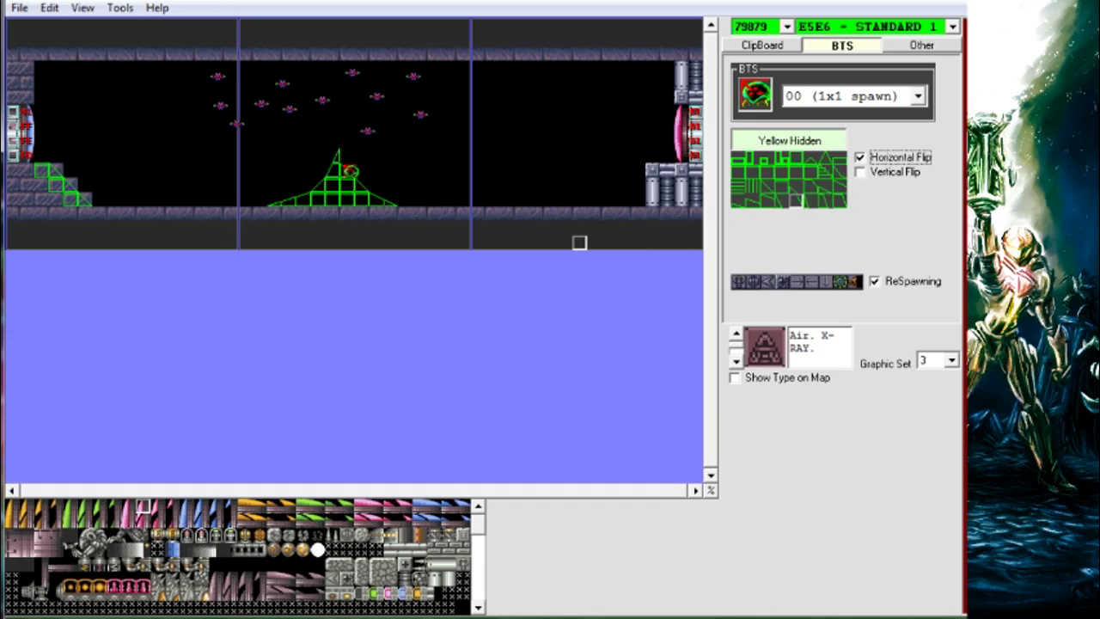
{"action": "left_click_drag", "start_coordinate": [350, 171], "coordinate": [347, 171]}
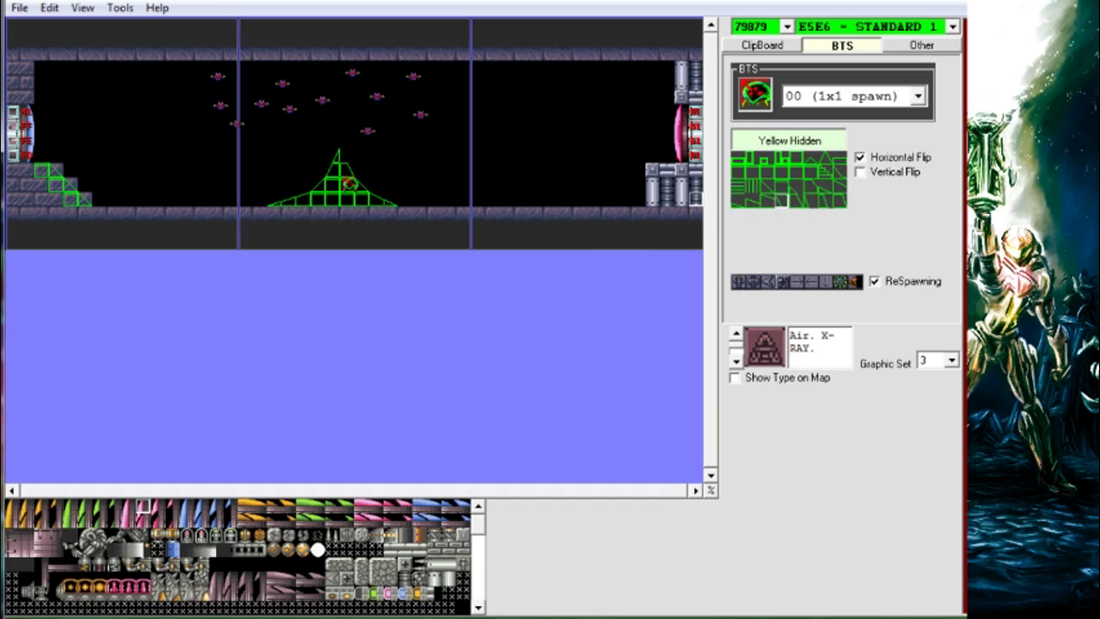
{"action": "left_click", "coordinate": [875, 162]}
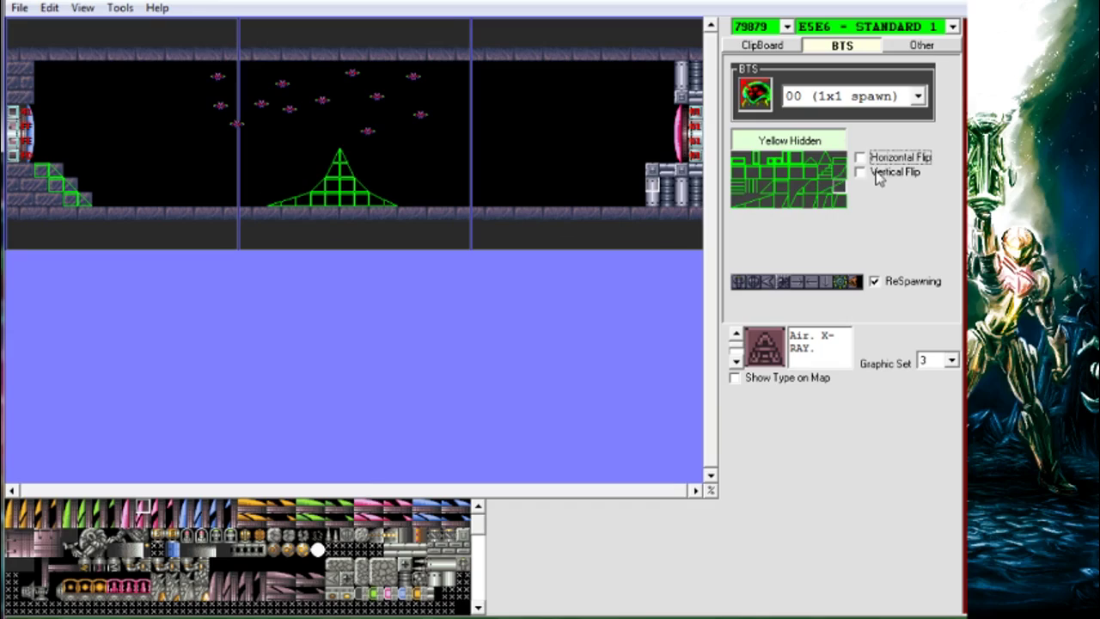
Step: Playtest the room from the blue door, running and jumping Samus up and down the slope-overlaid staircase
{"action": "middle_click", "coordinate": [77, 136]}
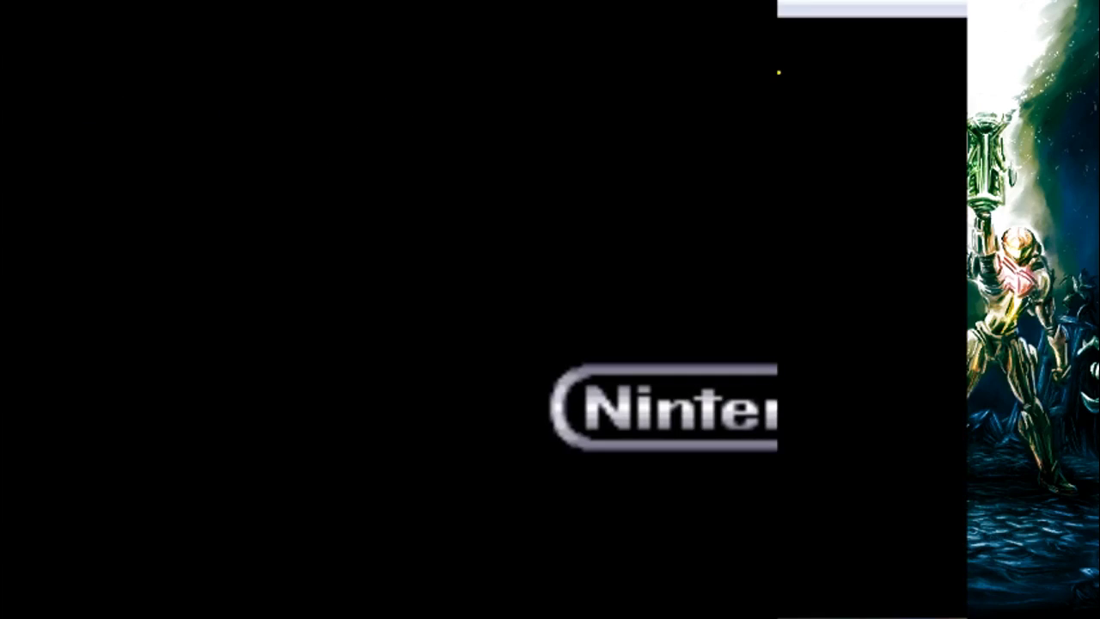
{"action": "key", "text": "Tab"}
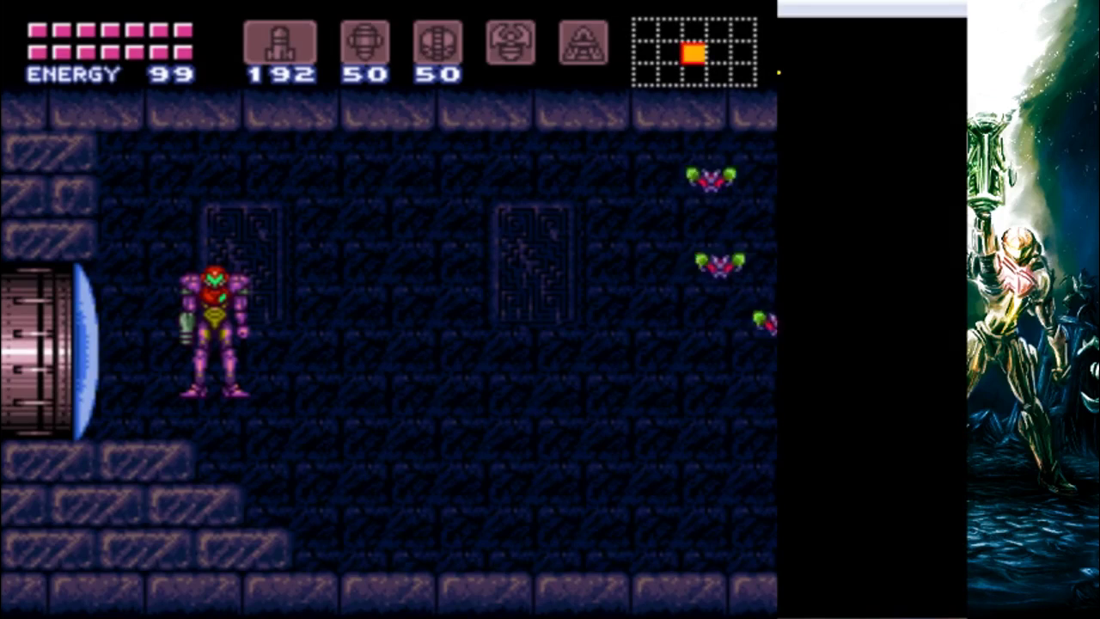
{"action": "key", "text": "Left"}
{"action": "key", "text": "Right"}
{"action": "key", "text": "Right"}
{"action": "key", "text": "Left"}
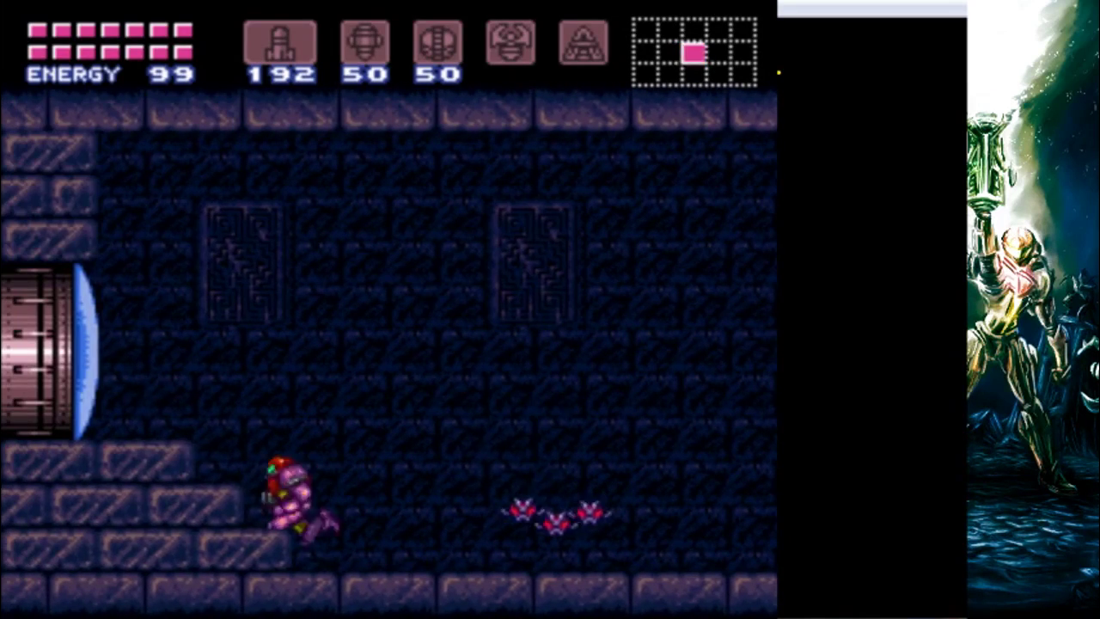
{"action": "key", "text": "Right"}
{"action": "key", "text": "v"}
{"action": "key", "text": "Left"}
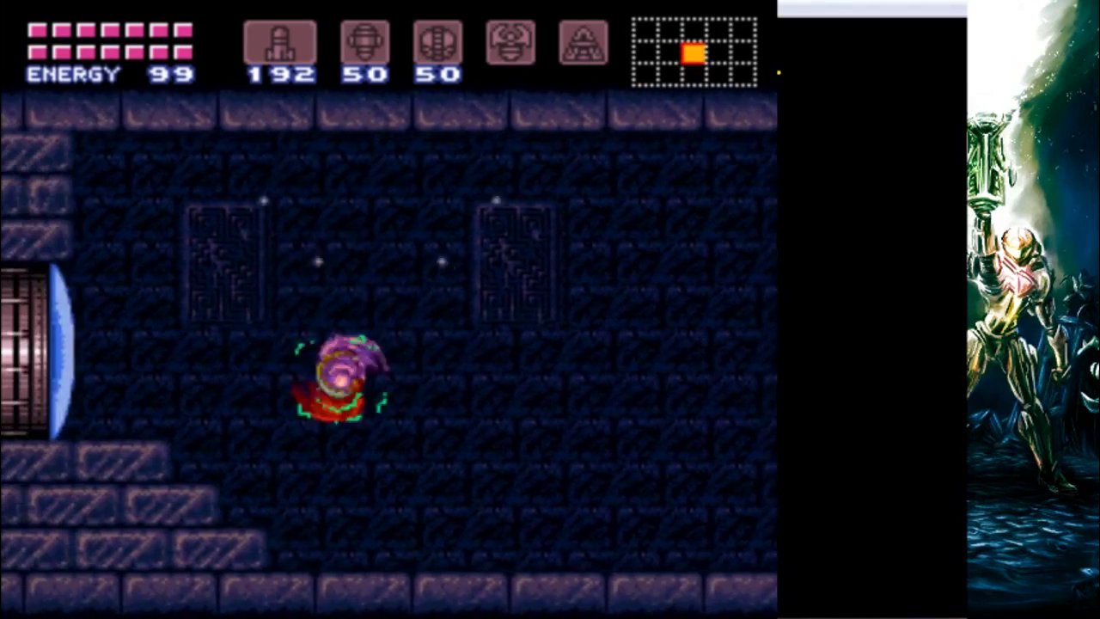
{"action": "key", "text": "Right"}
{"action": "key", "text": "Left"}
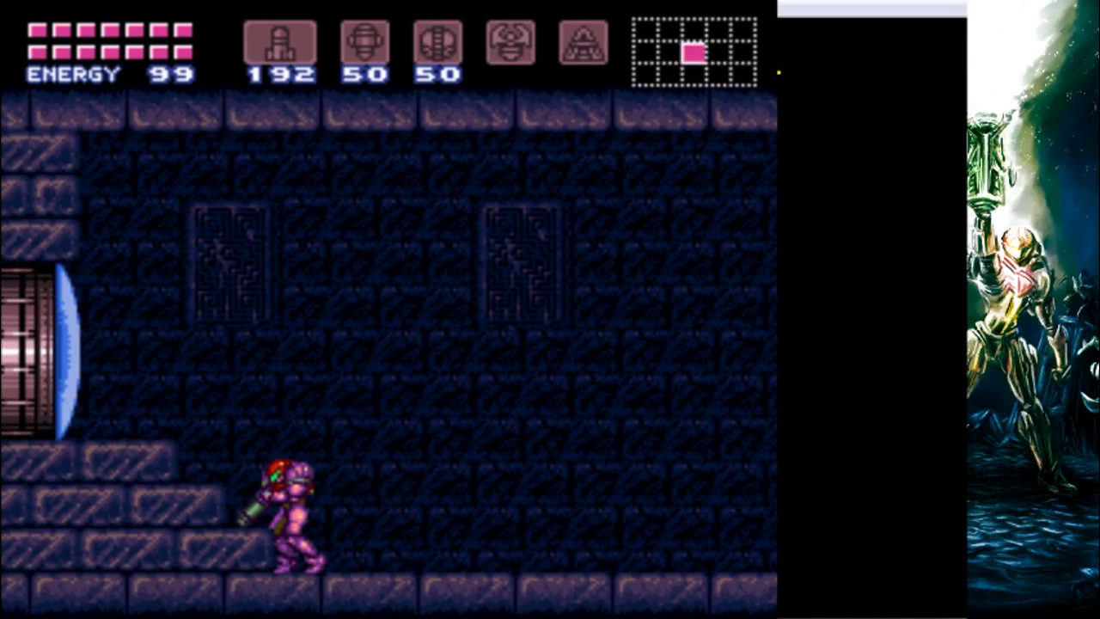
{"action": "key", "text": "Left"}
Step: Run and jump Samus back and forth over the mid-room ramp to test its gentle and steep slopes, and end the playtest
{"action": "key", "text": "Right"}
{"action": "key", "text": "v"}
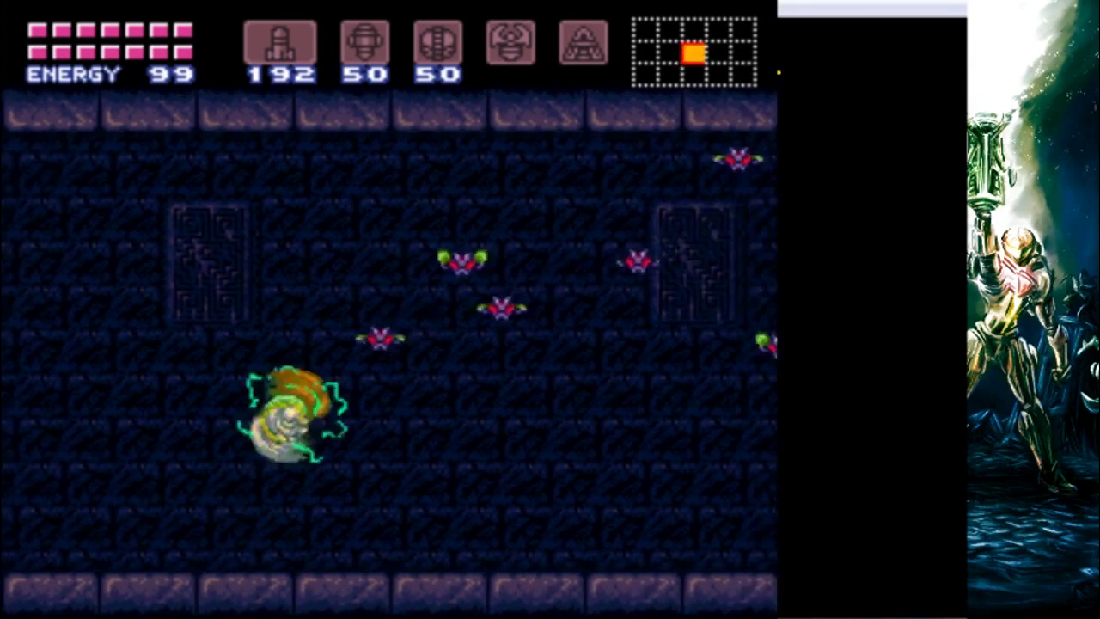
{"action": "key", "text": "v"}
{"action": "key", "text": "Left"}
{"action": "key", "text": "Right"}
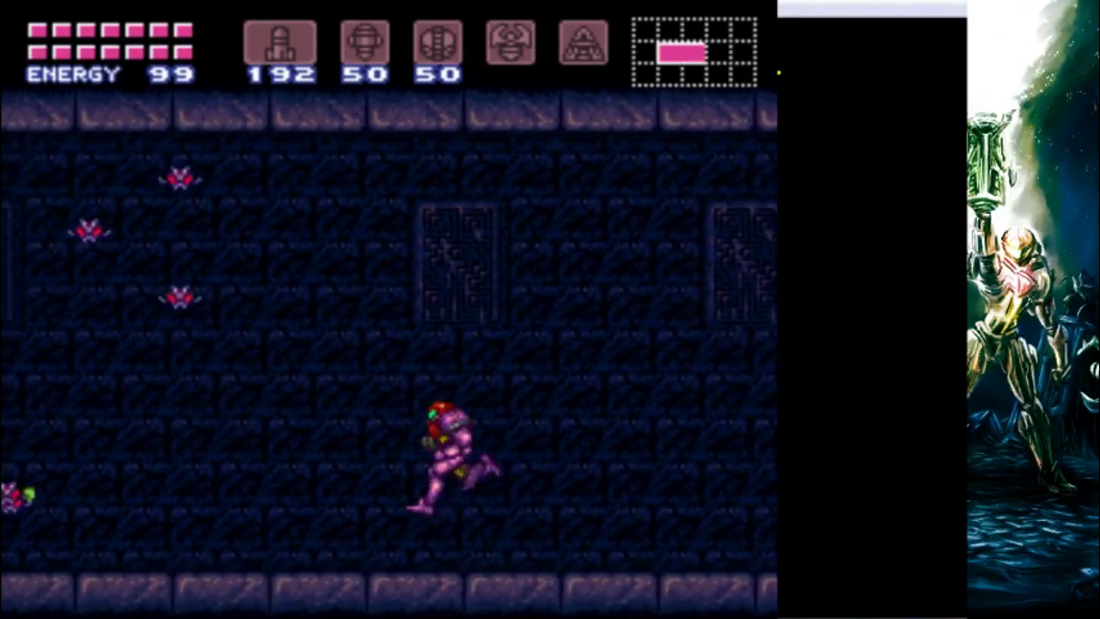
{"action": "key", "text": "v"}
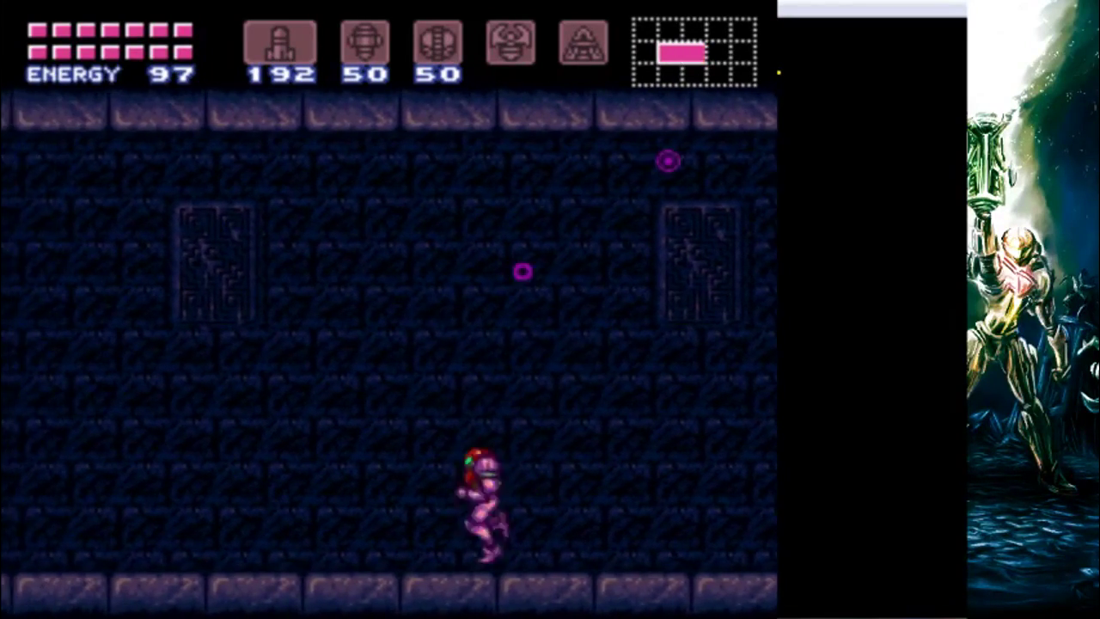
{"action": "key", "text": "Left"}
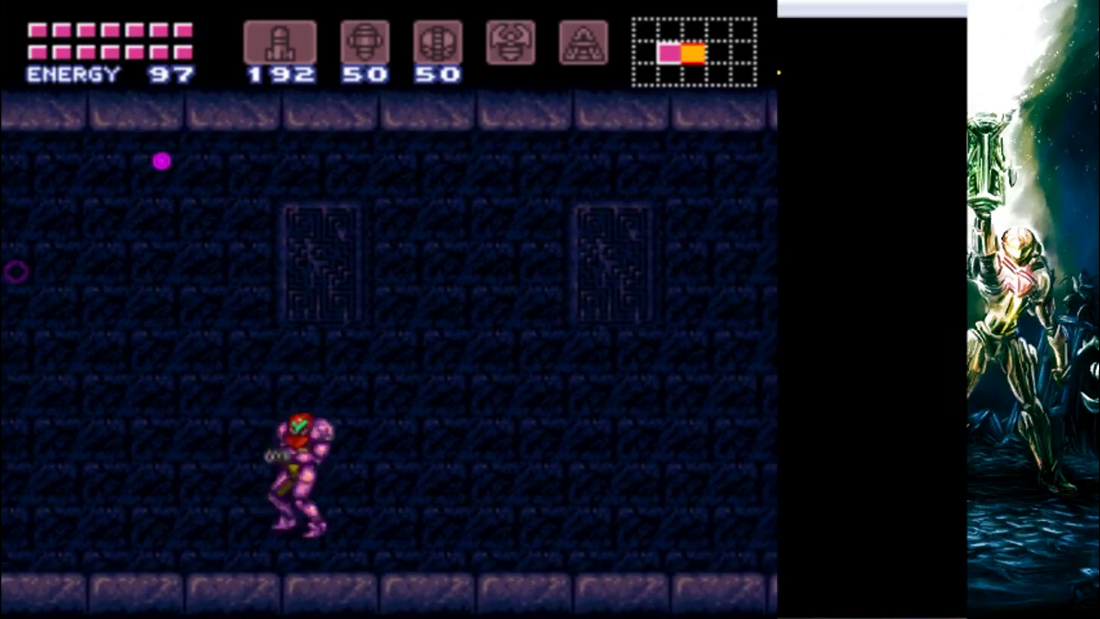
{"action": "key", "text": "v"}
{"action": "key", "text": "Right"}
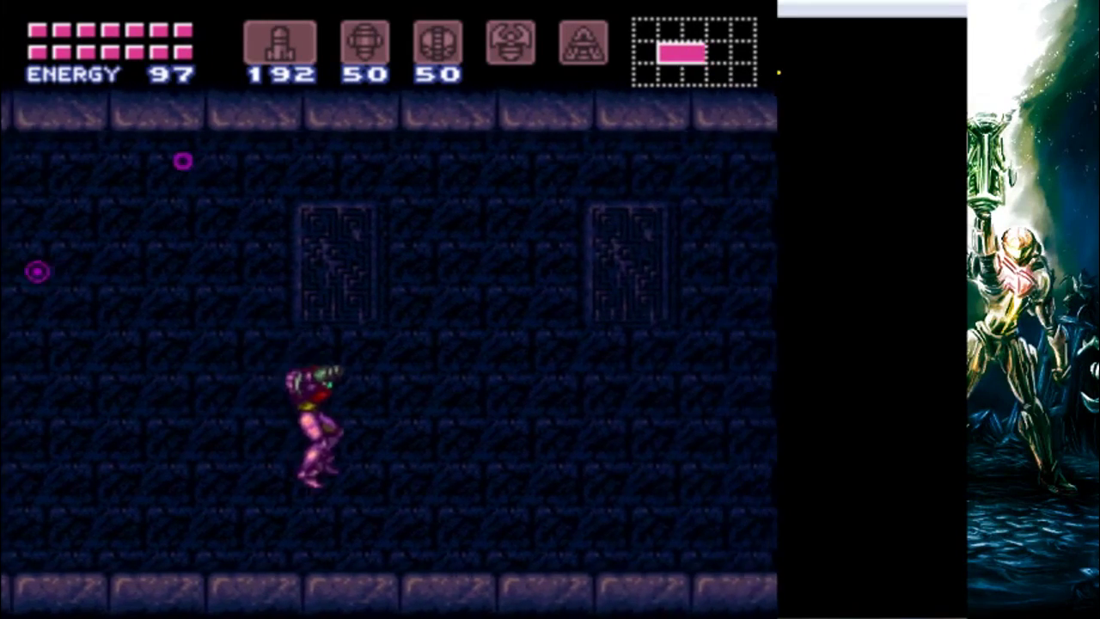
{"action": "key", "text": "Left"}
{"action": "key", "text": "v"}
{"action": "key", "text": "Right"}
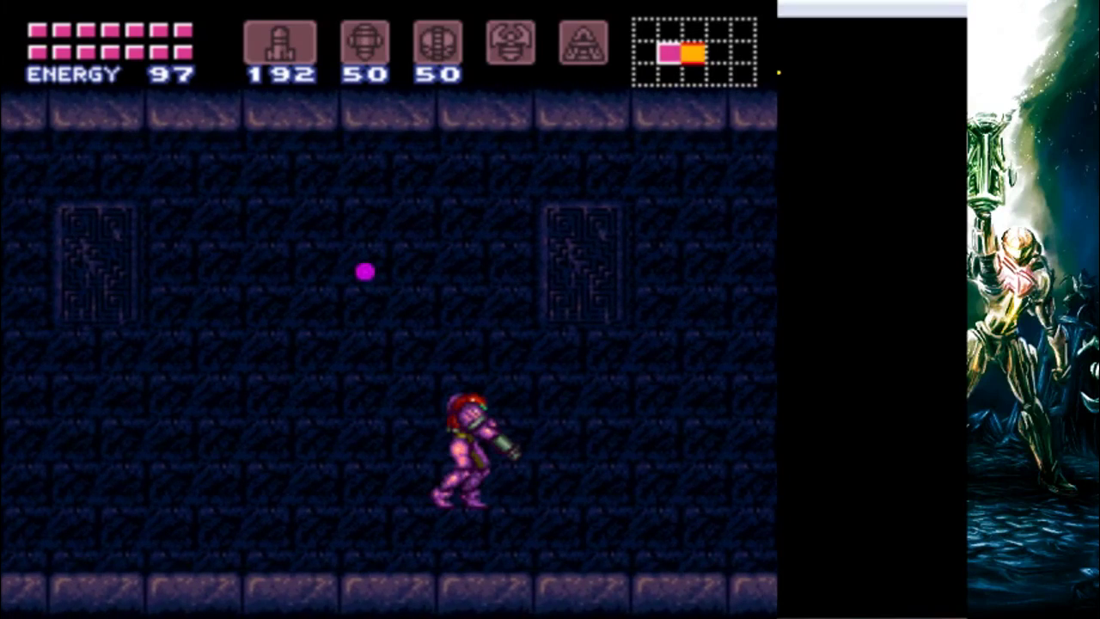
{"action": "key", "text": "space"}
{"action": "key", "text": "Left"}
{"action": "key", "text": "v"}
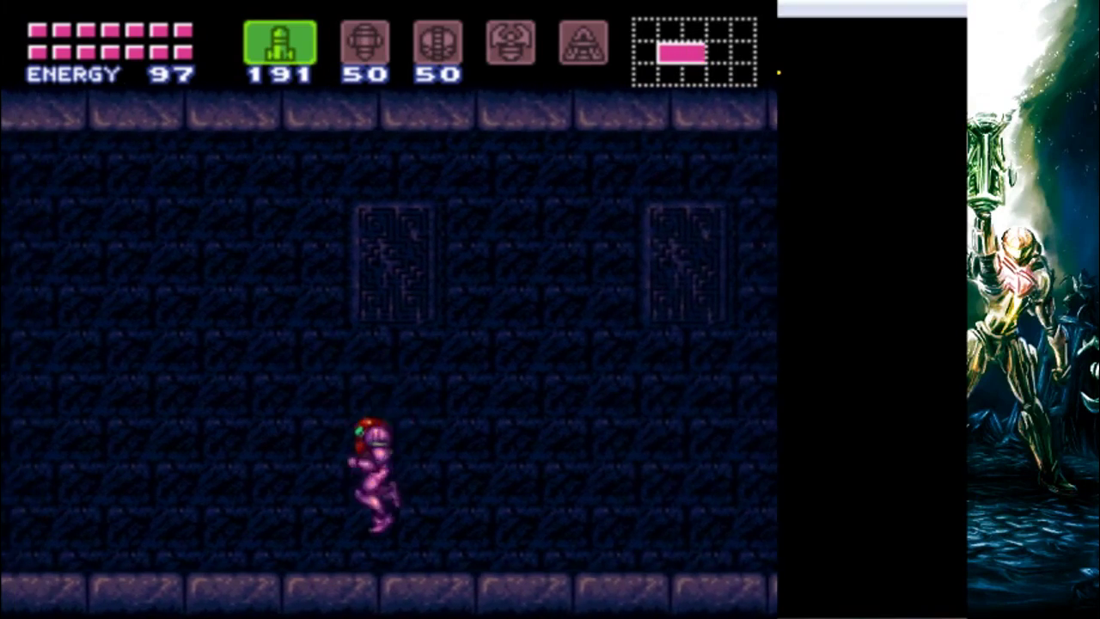
{"action": "key", "text": "v"}
{"action": "key", "text": "Right"}
{"action": "key", "text": "v"}
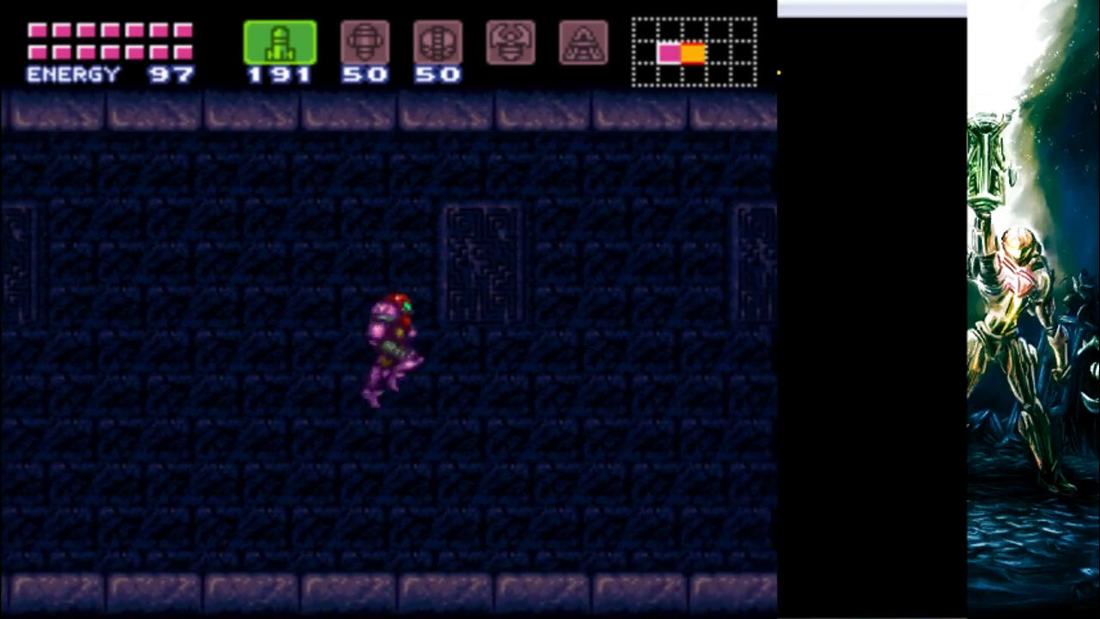
{"action": "key", "text": "Left"}
{"action": "key", "text": "Left"}
{"action": "key", "text": "v"}
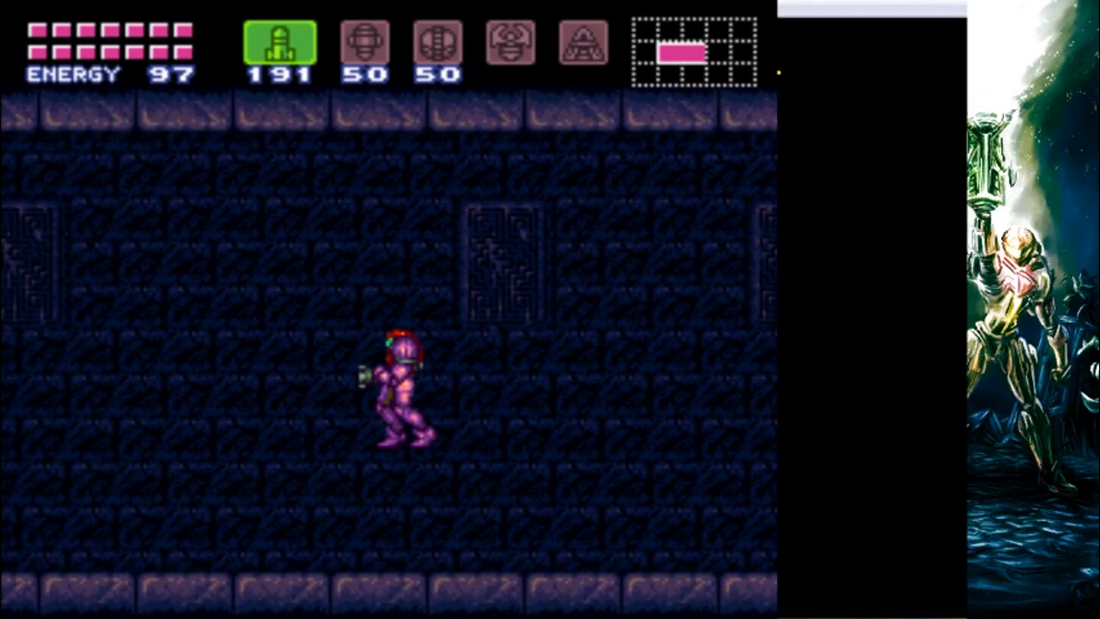
{"action": "key", "text": "Escape"}
{"action": "left_click", "coordinate": [549, 175]}
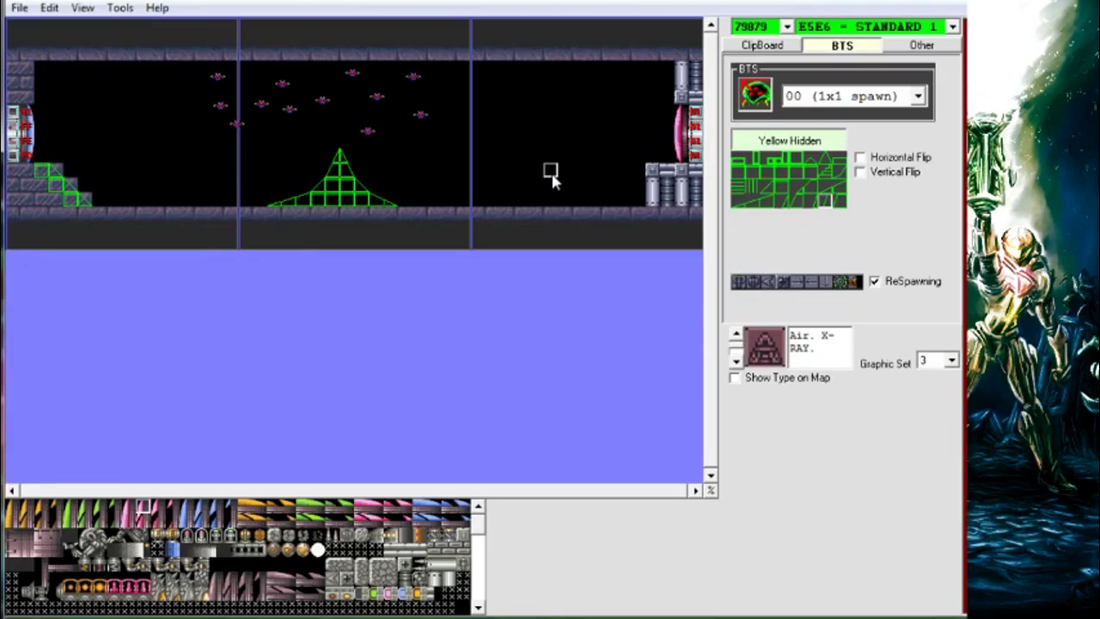
Step: Open room 791F8 from the area map in the Map Editor and preview the slope shapes with Vertical Flip before restoring them to unflipped
{"action": "left_click", "coordinate": [120, 9]}
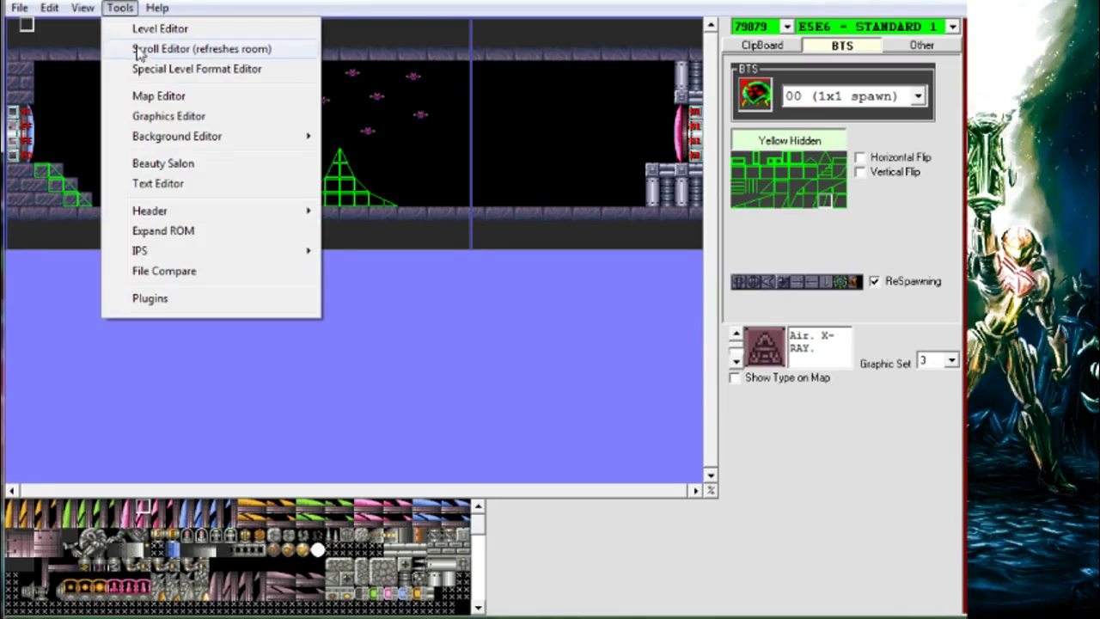
{"action": "left_click", "coordinate": [137, 94]}
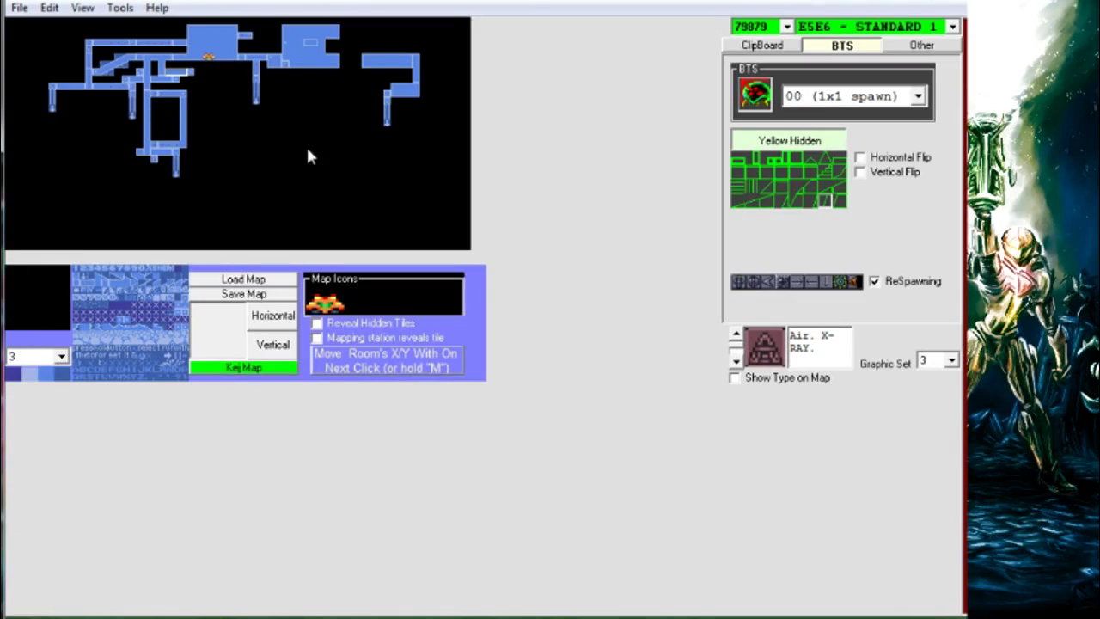
{"action": "left_click", "coordinate": [219, 42]}
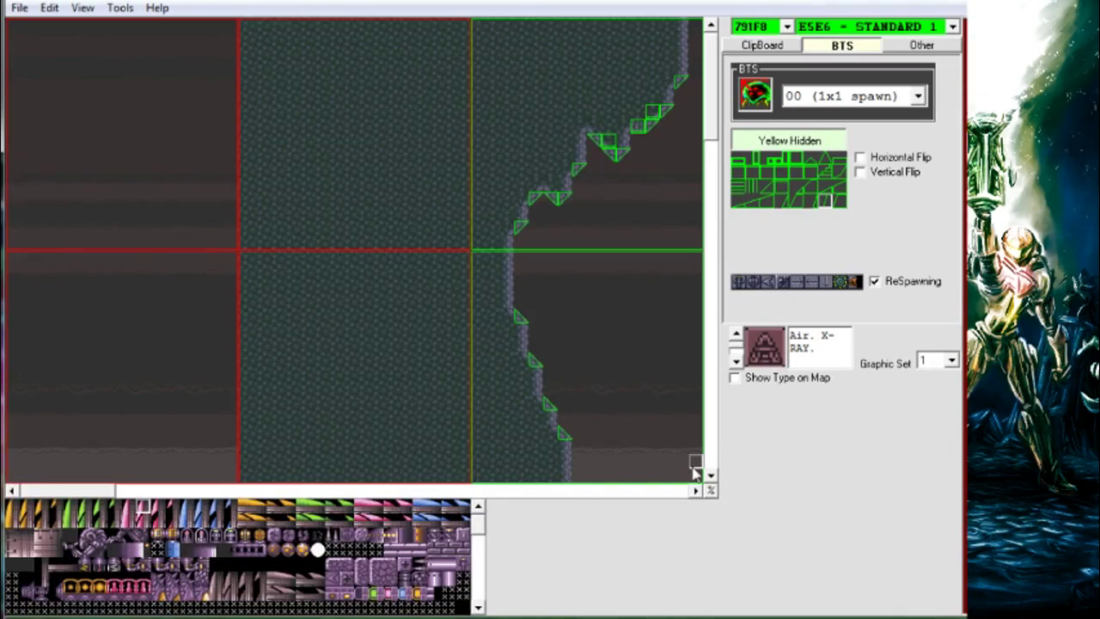
{"action": "left_click", "coordinate": [711, 432]}
{"action": "left_click", "coordinate": [653, 490]}
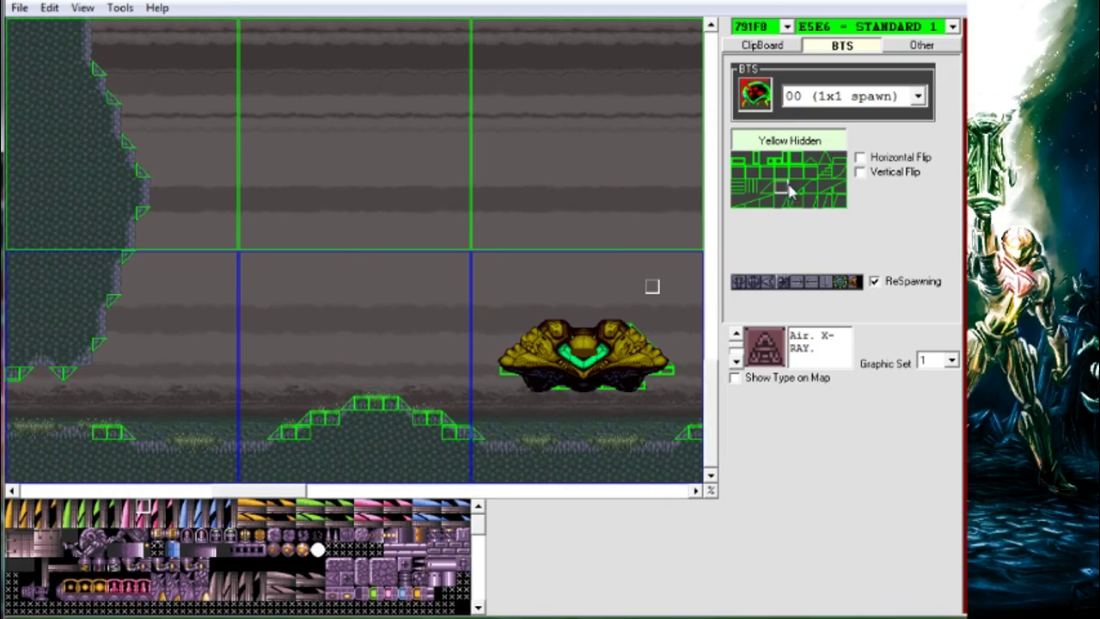
{"action": "left_click", "coordinate": [885, 175]}
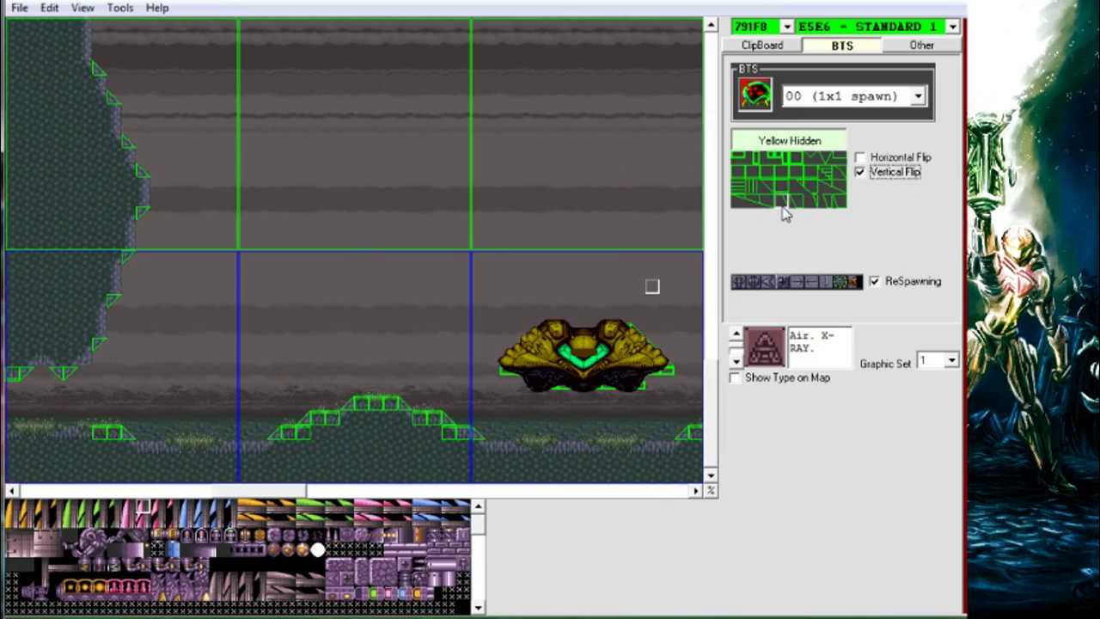
{"action": "left_click", "coordinate": [885, 174]}
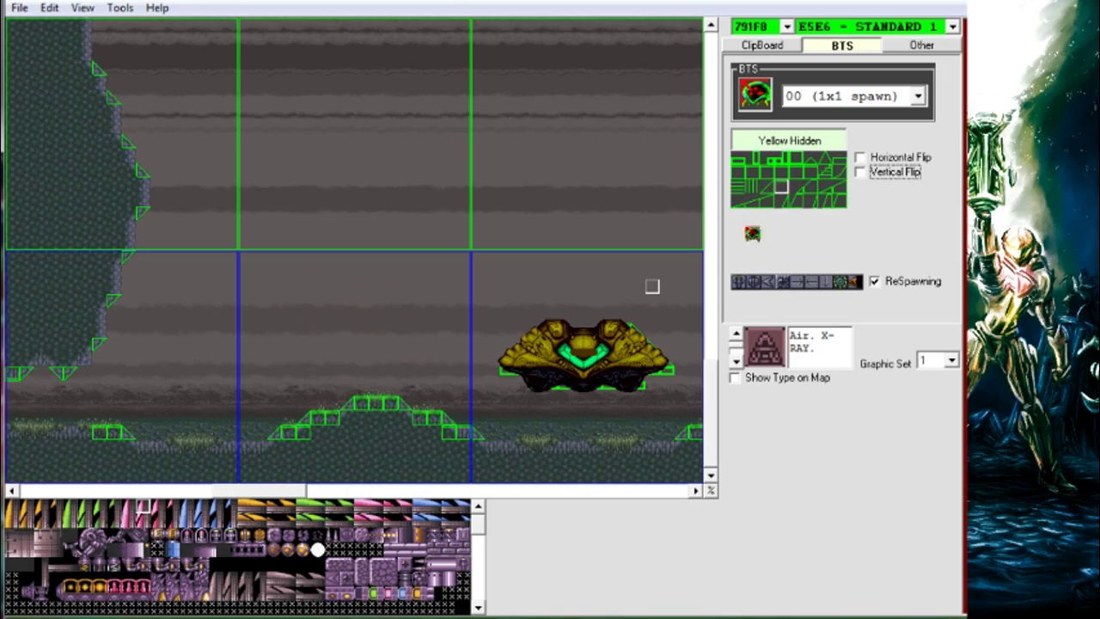
Step: Build a three-block-wide vertical column of solid metal blocks about 21 blocks tall above the small hill beside the ship
{"action": "scroll", "coordinate": [485, 531], "scroll_direction": "down", "scroll_amount": 1}
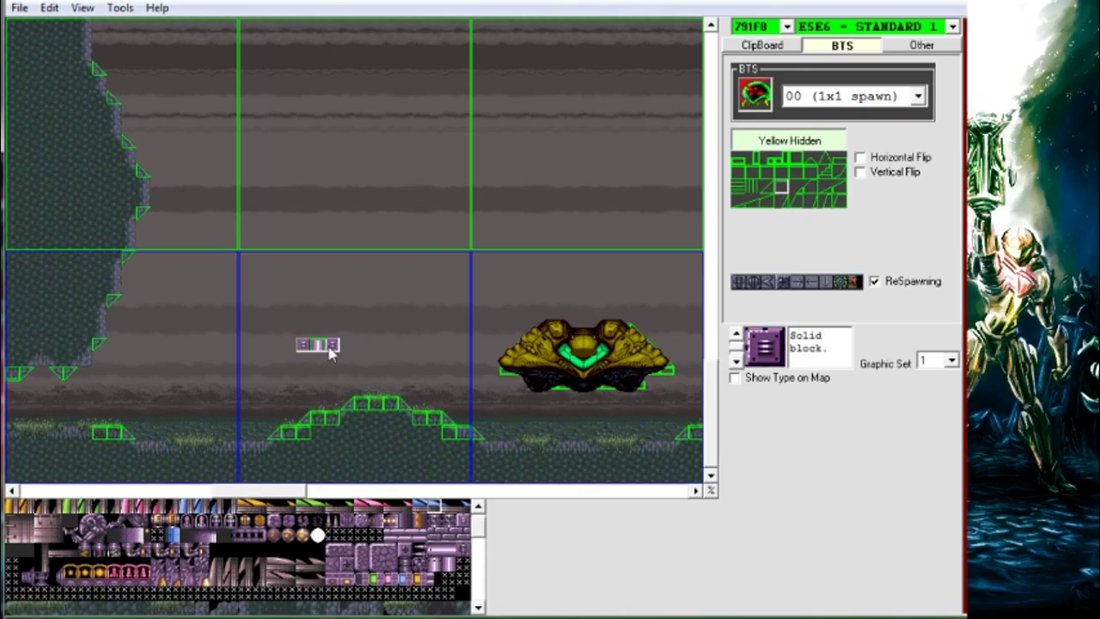
{"action": "left_click_drag", "start_coordinate": [311, 340], "coordinate": [313, 256]}
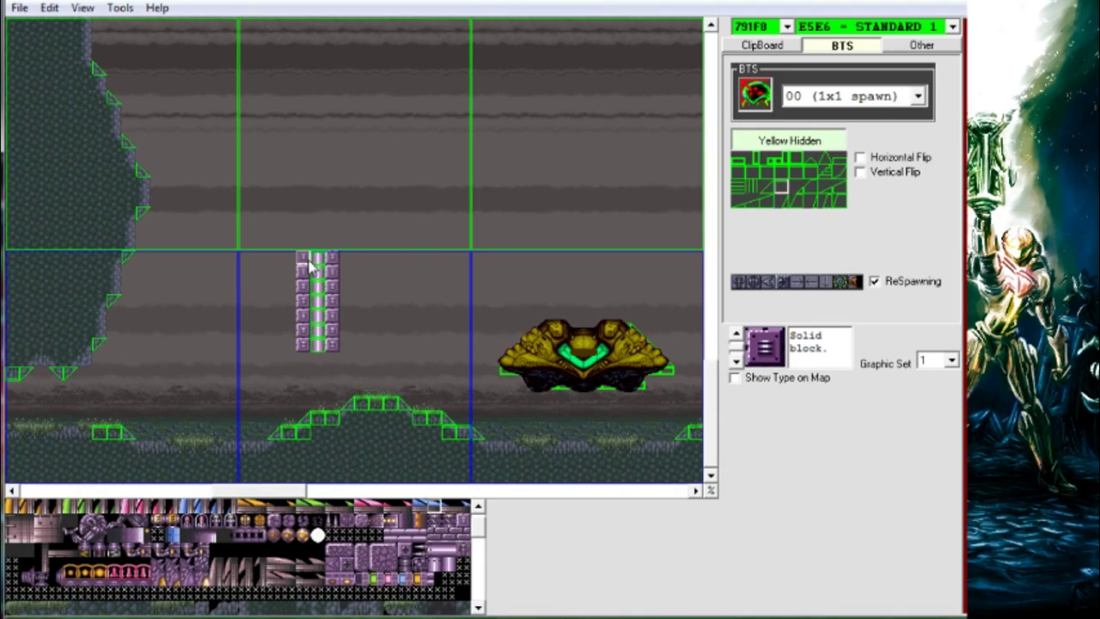
{"action": "left_click", "coordinate": [301, 159]}
{"action": "left_click", "coordinate": [310, 51]}
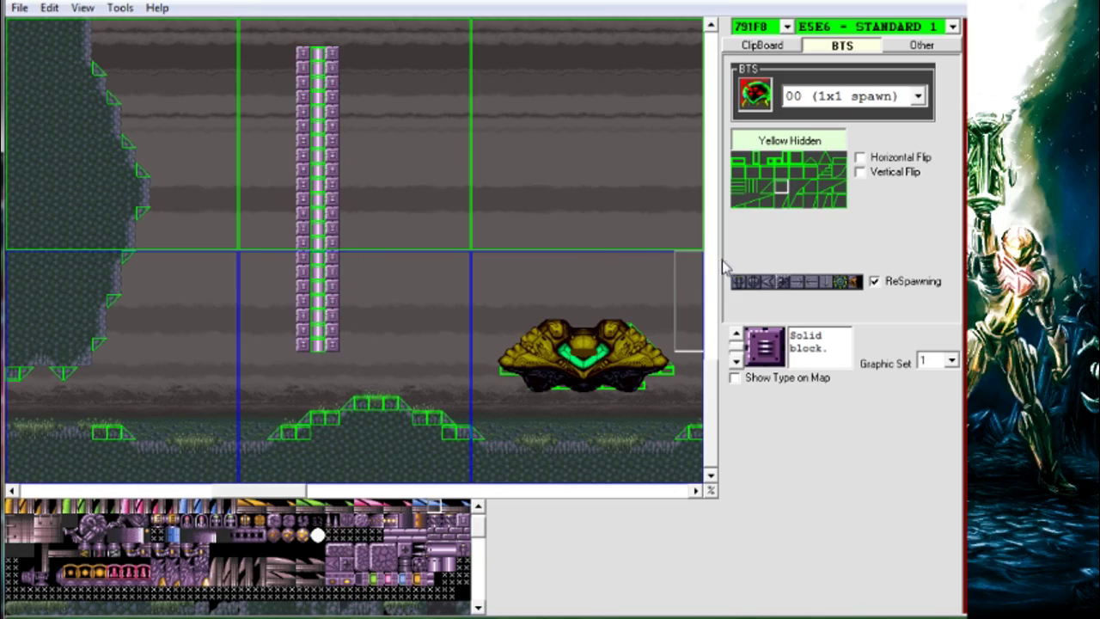
Step: Extend the three-block-wide metal column upward through the room with copied sections, ending in the room's upper area
{"action": "scroll", "coordinate": [446, 303], "scroll_direction": "up", "scroll_amount": 3}
{"action": "left_click", "coordinate": [302, 184]}
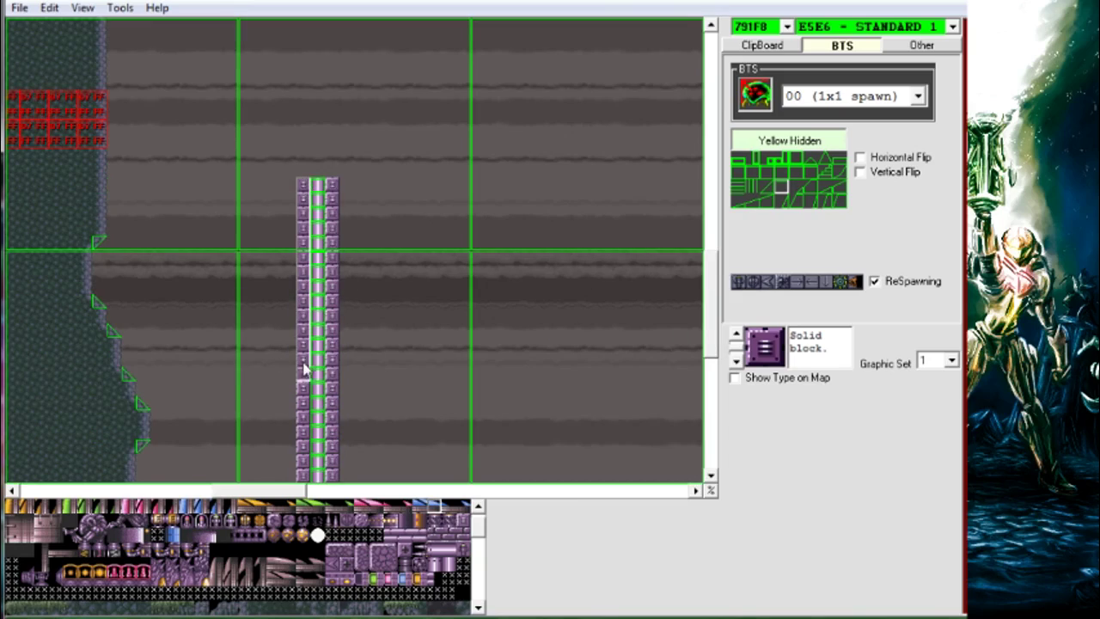
{"action": "left_click", "coordinate": [301, 28]}
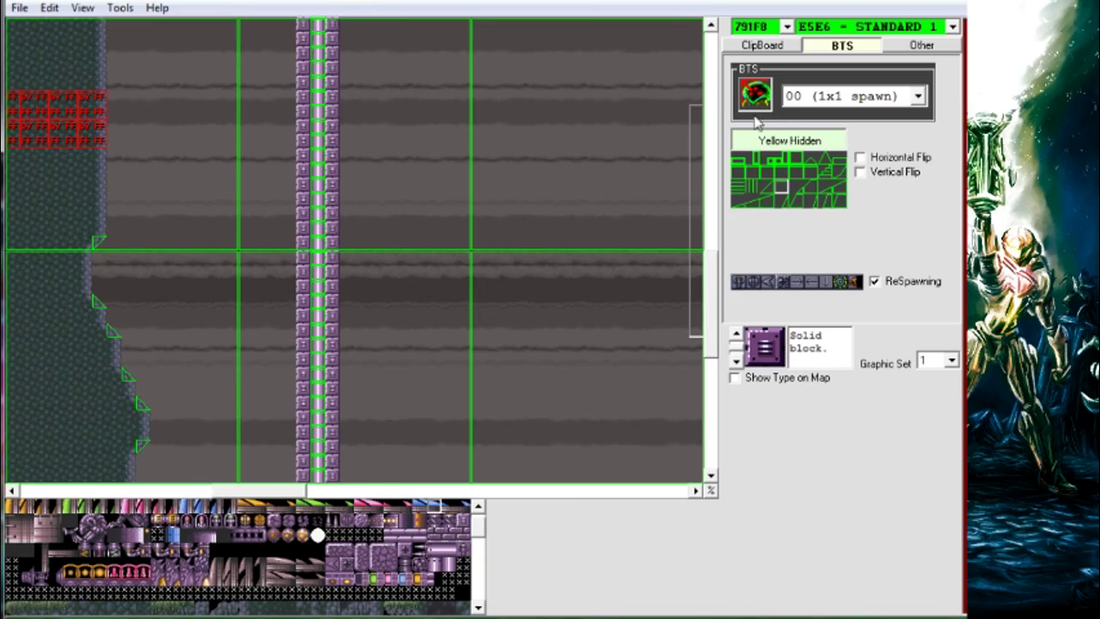
{"action": "scroll", "coordinate": [354, 249], "scroll_direction": "up", "scroll_amount": 3}
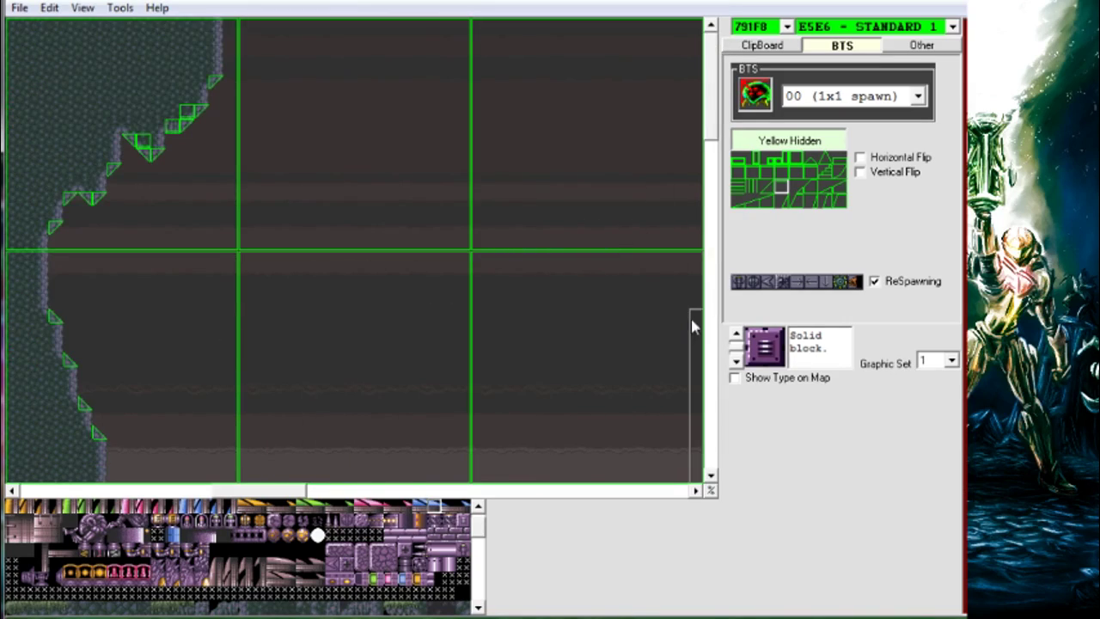
{"action": "scroll", "coordinate": [711, 329], "scroll_direction": "down", "scroll_amount": 3}
{"action": "left_click", "coordinate": [302, 26]}
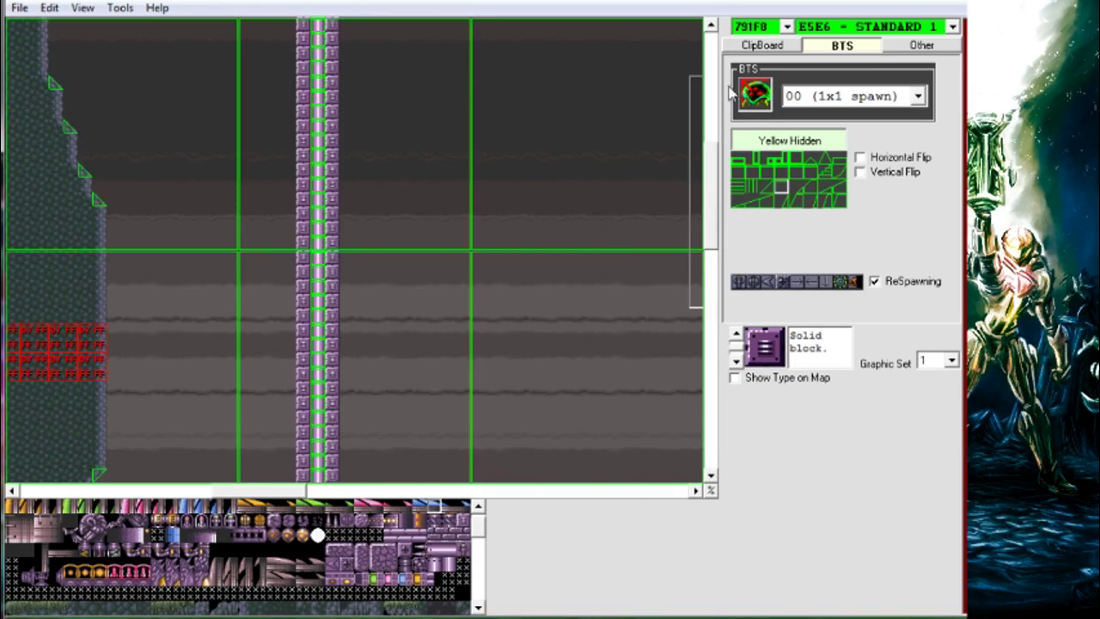
{"action": "scroll", "coordinate": [720, 72], "scroll_direction": "up", "scroll_amount": 2}
{"action": "left_click", "coordinate": [300, 126]}
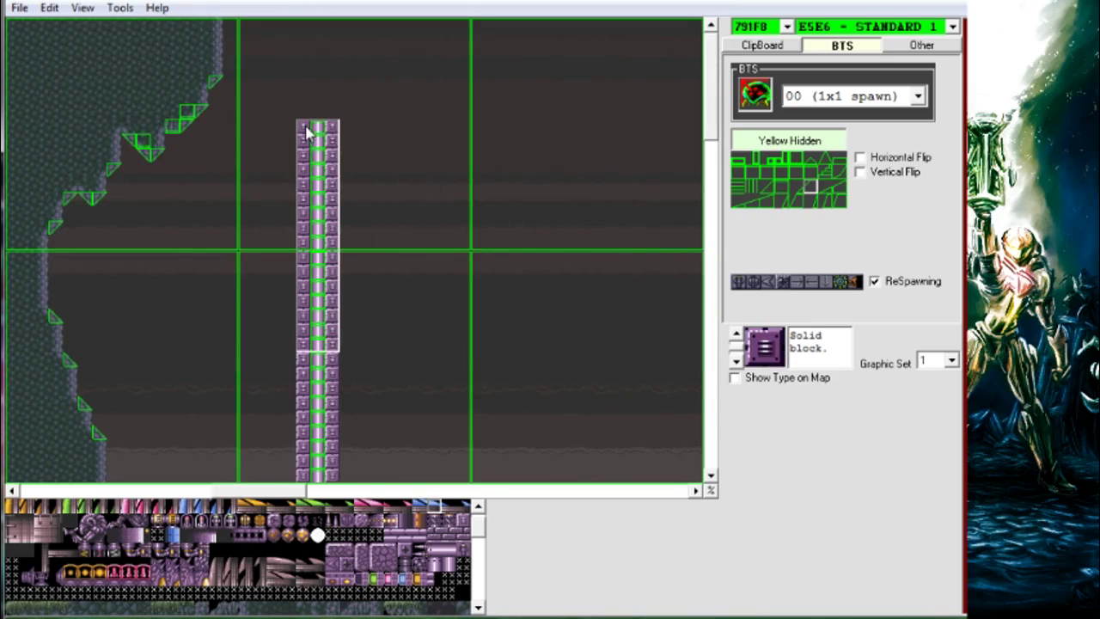
Step: Start a second three-block-wide metal column against the first one's right side, using Vertical Flip on the BTS of its middle blocks
{"action": "left_click_drag", "start_coordinate": [304, 127], "coordinate": [333, 127]}
{"action": "left_click", "coordinate": [352, 129]}
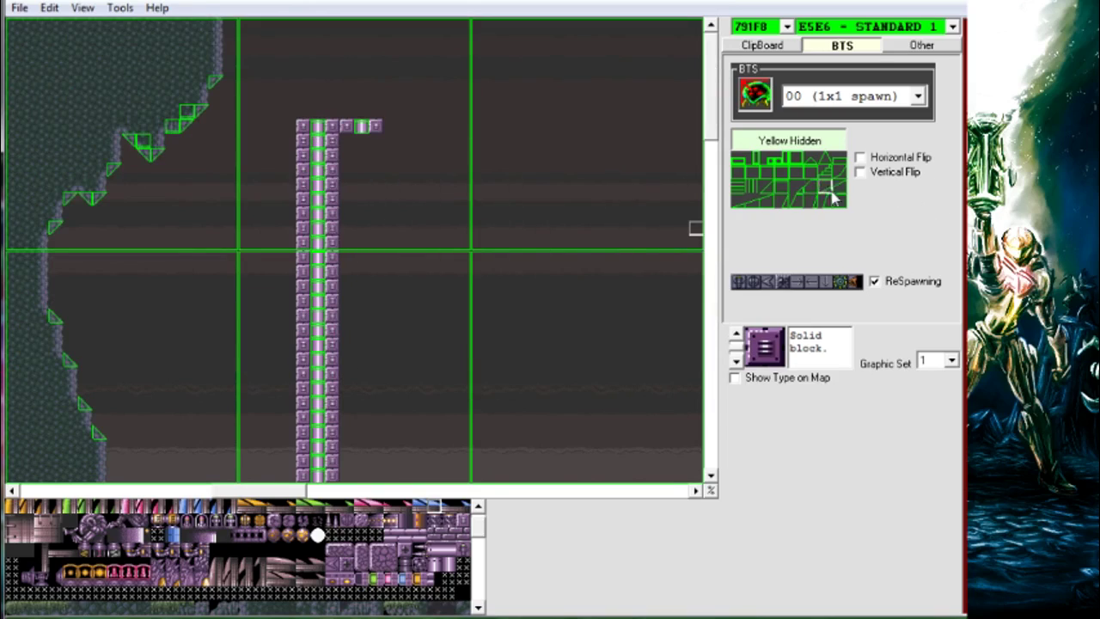
{"action": "left_click", "coordinate": [889, 173]}
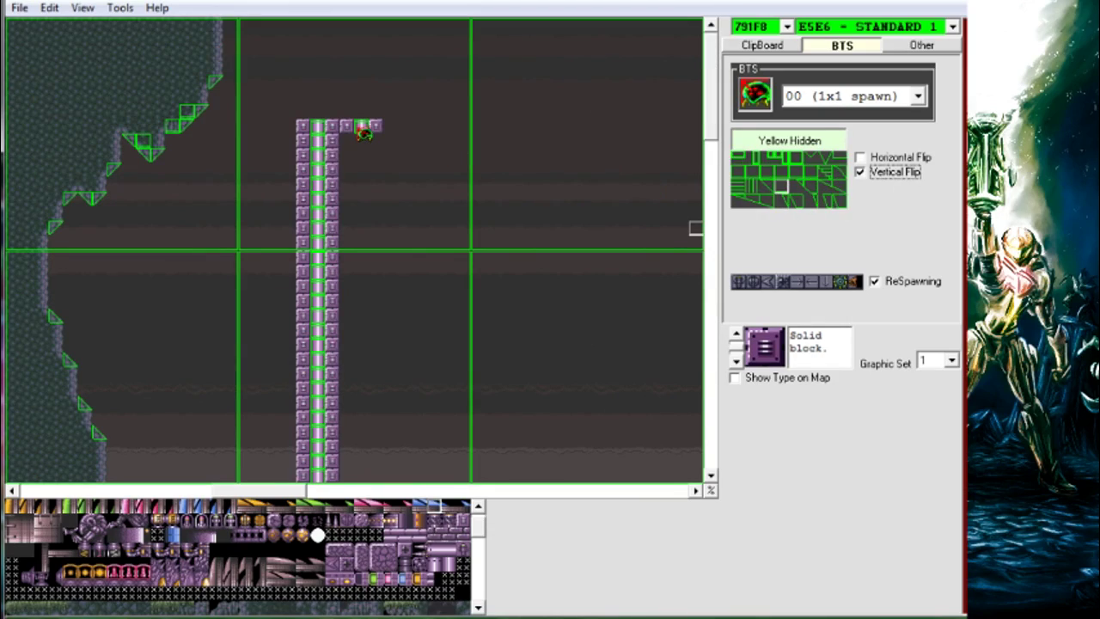
{"action": "left_click", "coordinate": [360, 129]}
{"action": "left_click_drag", "start_coordinate": [349, 146], "coordinate": [348, 198]}
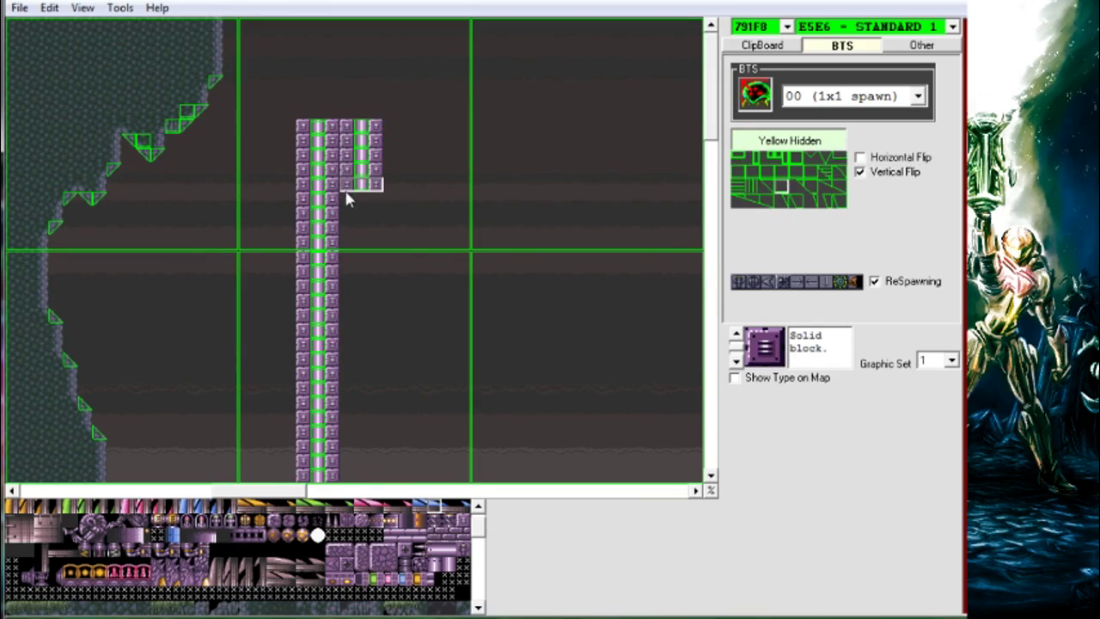
{"action": "mouse_move", "coordinate": [348, 129]}
{"action": "left_mouse_down"}
{"action": "mouse_move", "coordinate": [380, 191]}
{"action": "mouse_move", "coordinate": [348, 341]}
{"action": "left_mouse_up"}
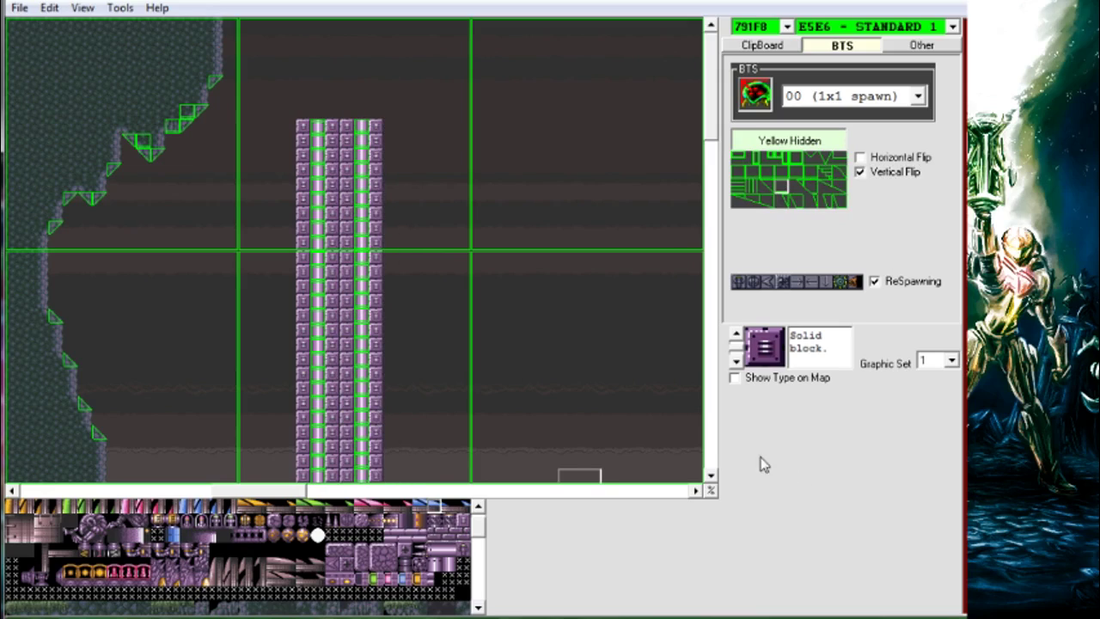
Step: Continue the second, vertically flipped column downward beside the first until both end at the same height above the hill
{"action": "left_click", "coordinate": [714, 440]}
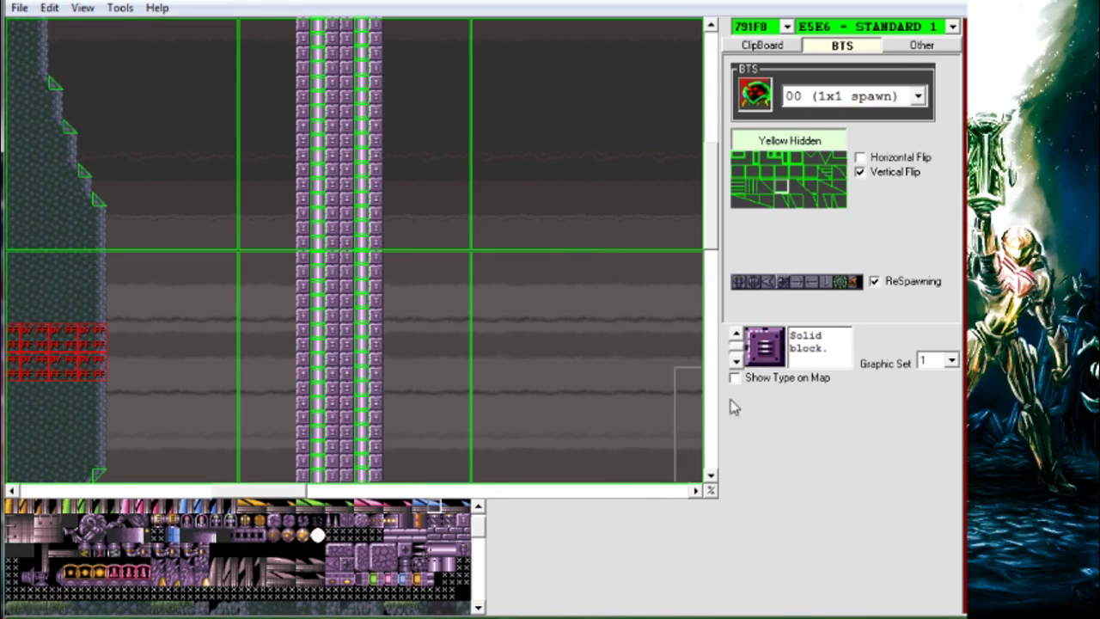
{"action": "left_click", "coordinate": [709, 421]}
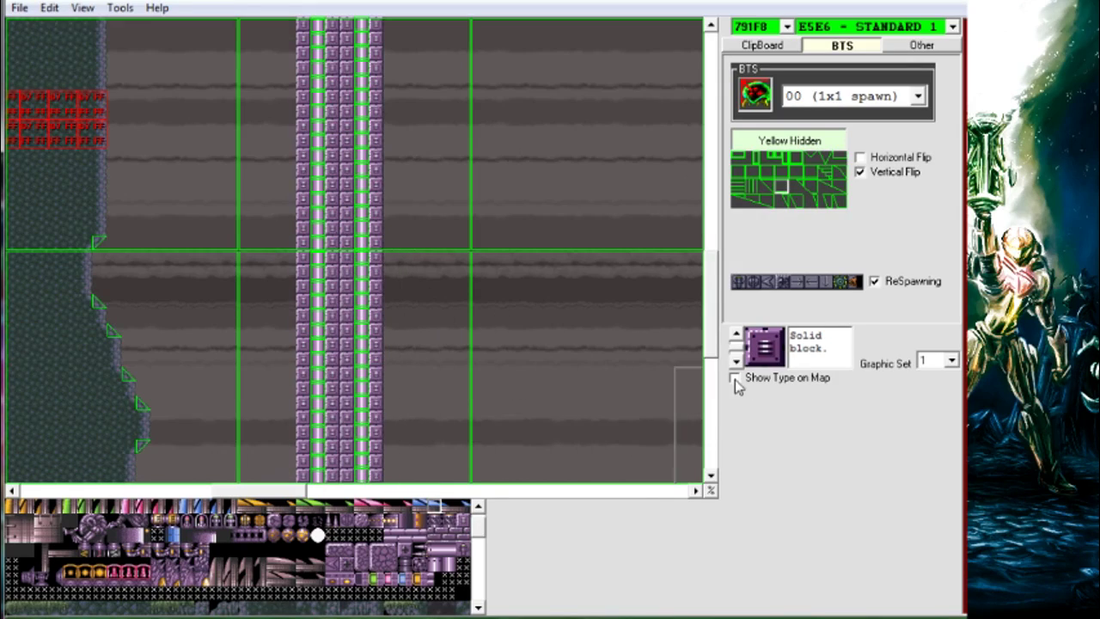
{"action": "left_click", "coordinate": [712, 405]}
{"action": "left_click", "coordinate": [352, 138]}
{"action": "right_click", "coordinate": [451, 148]}
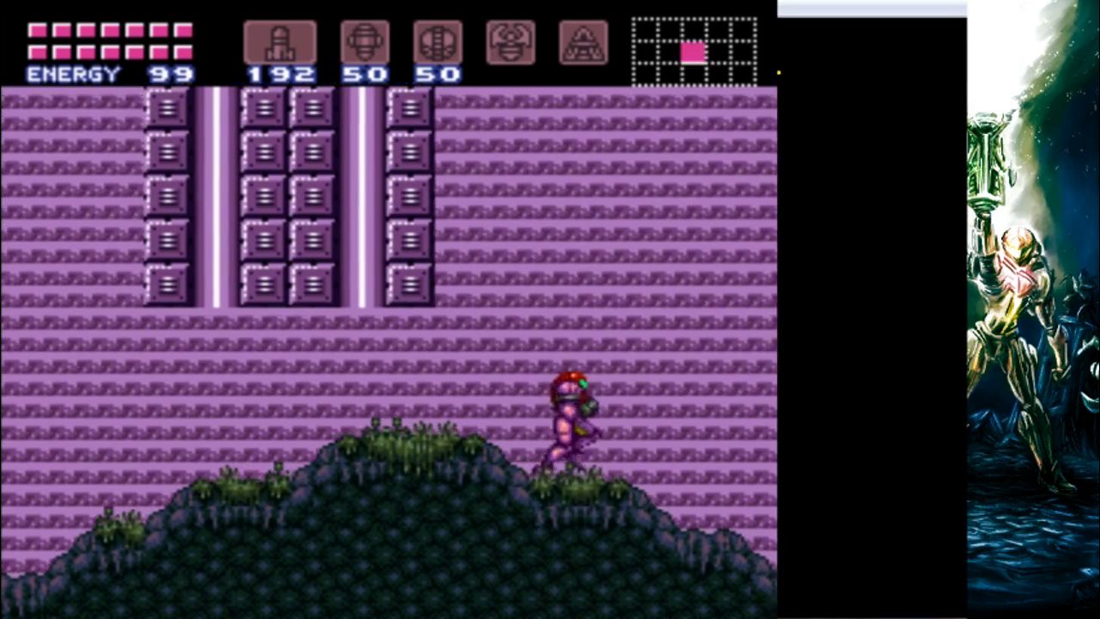
Step: Playtest the columns by running and jumping Samus around them and sending her from the hill up to the left column's top
{"action": "key", "text": "Right"}
{"action": "key", "text": "x"}
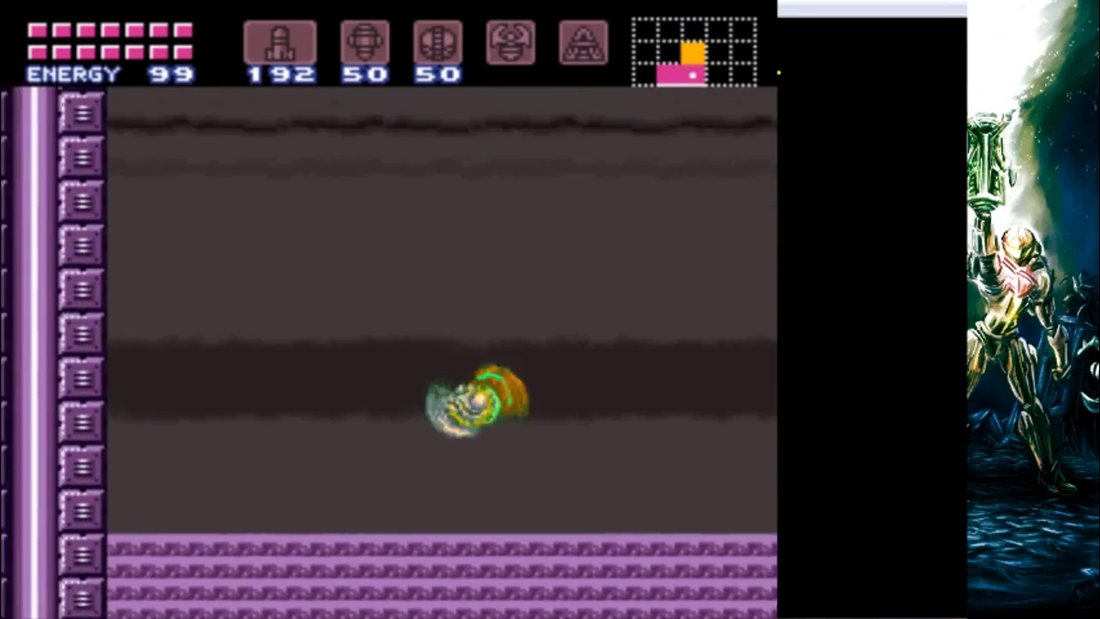
{"action": "key", "text": "Left"}
{"action": "key", "text": "Right"}
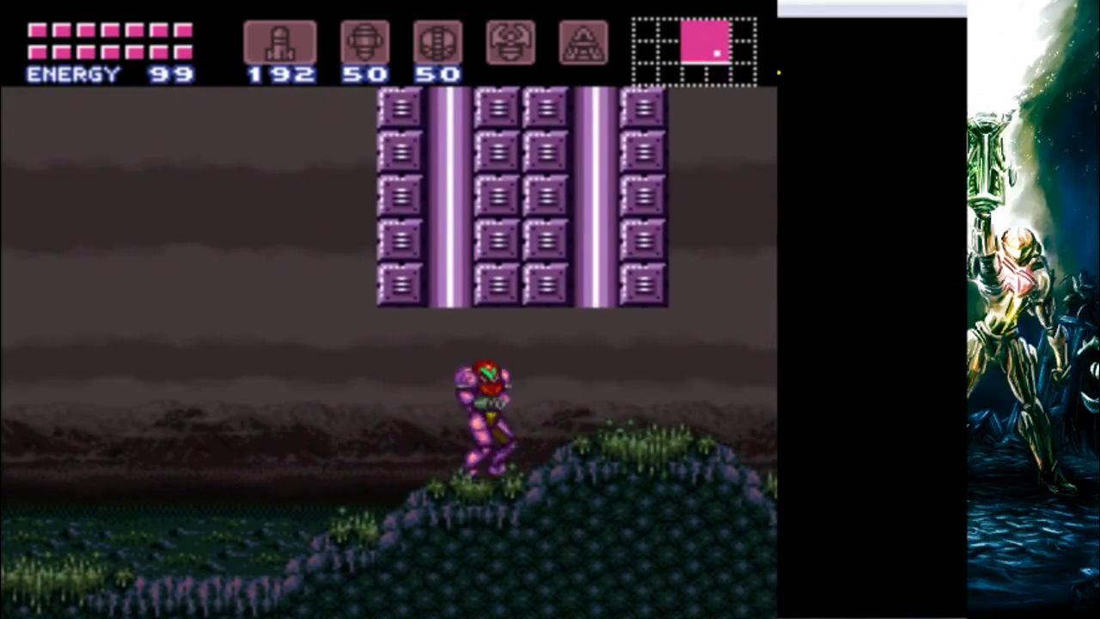
{"action": "key", "text": "Left"}
{"action": "key", "text": "Left"}
{"action": "key", "text": "Left"}
{"action": "key", "text": "x"}
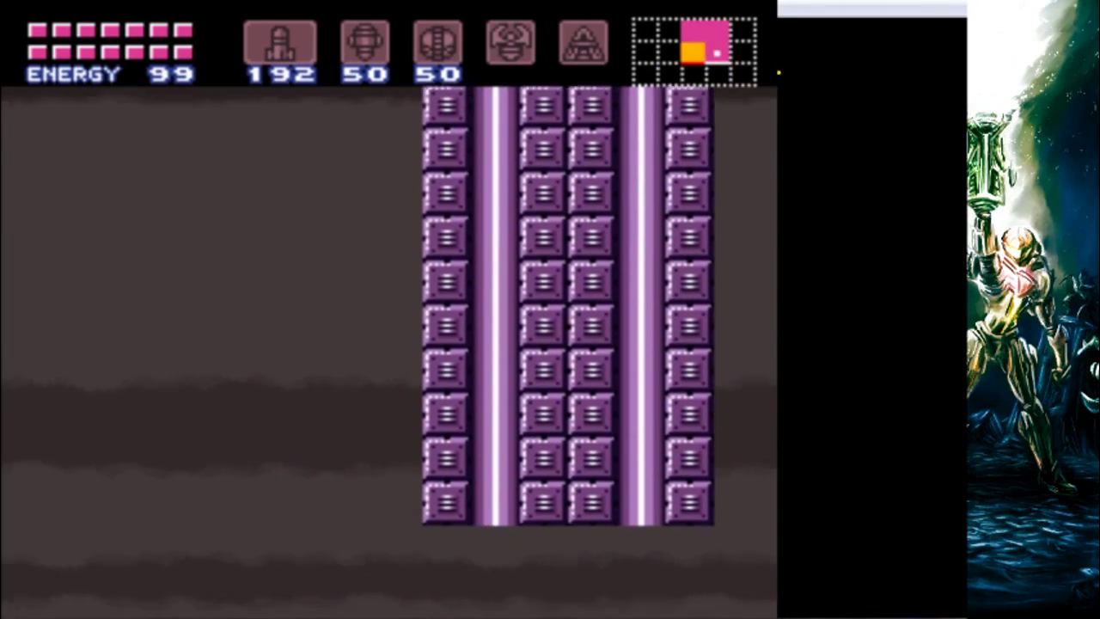
{"action": "key", "text": "Right"}
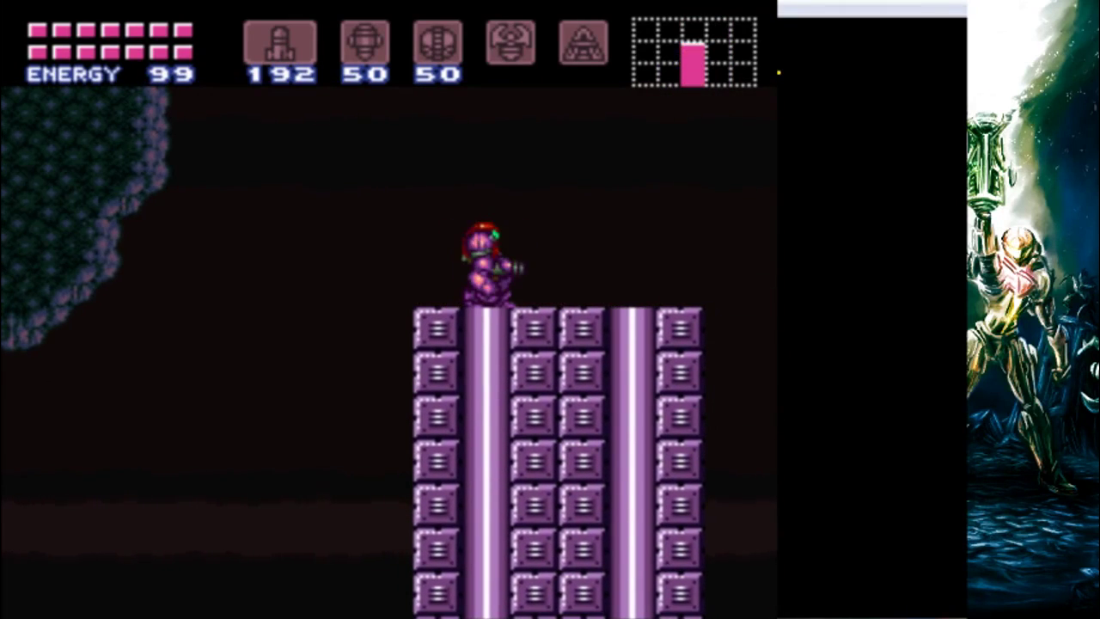
Step: Bring Samus back down to the hill, aim beneath the columns and spin-jump out past their left side
{"action": "key", "text": "Right"}
{"action": "key", "text": "Left"}
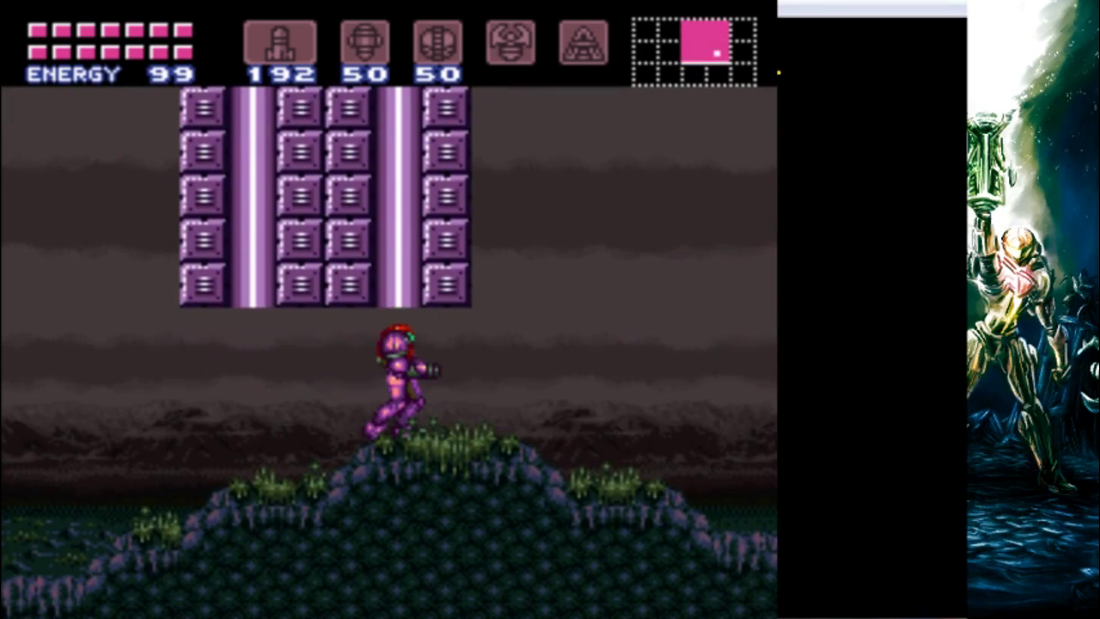
{"action": "key", "text": "Right"}
{"action": "key", "text": "Left"}
{"action": "key", "text": "Up"}
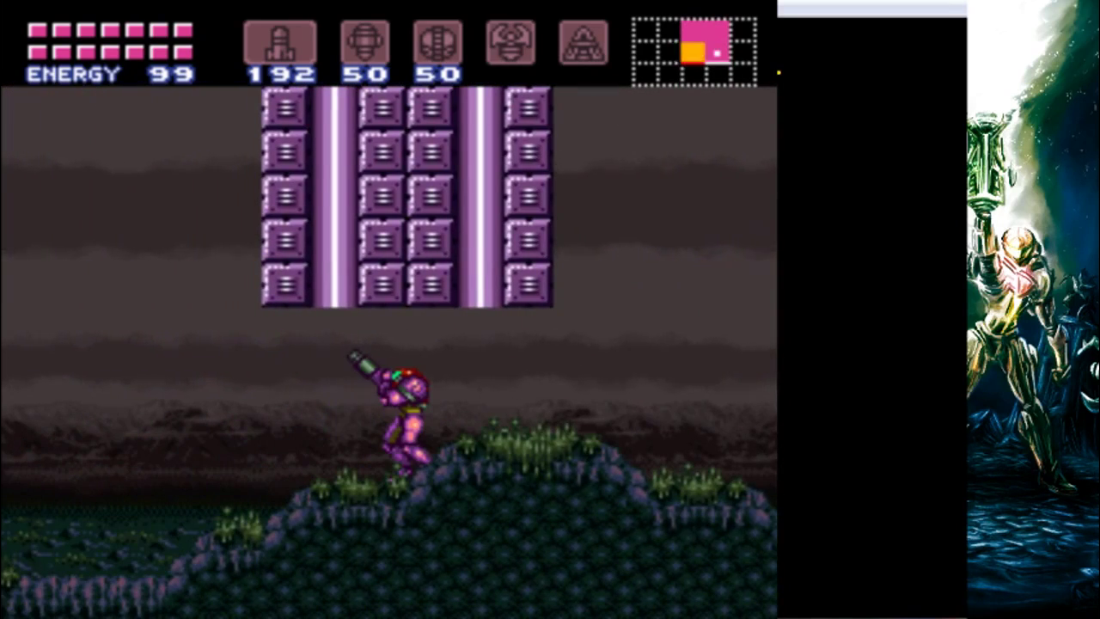
{"action": "key", "text": "Left"}
{"action": "key", "text": "v"}
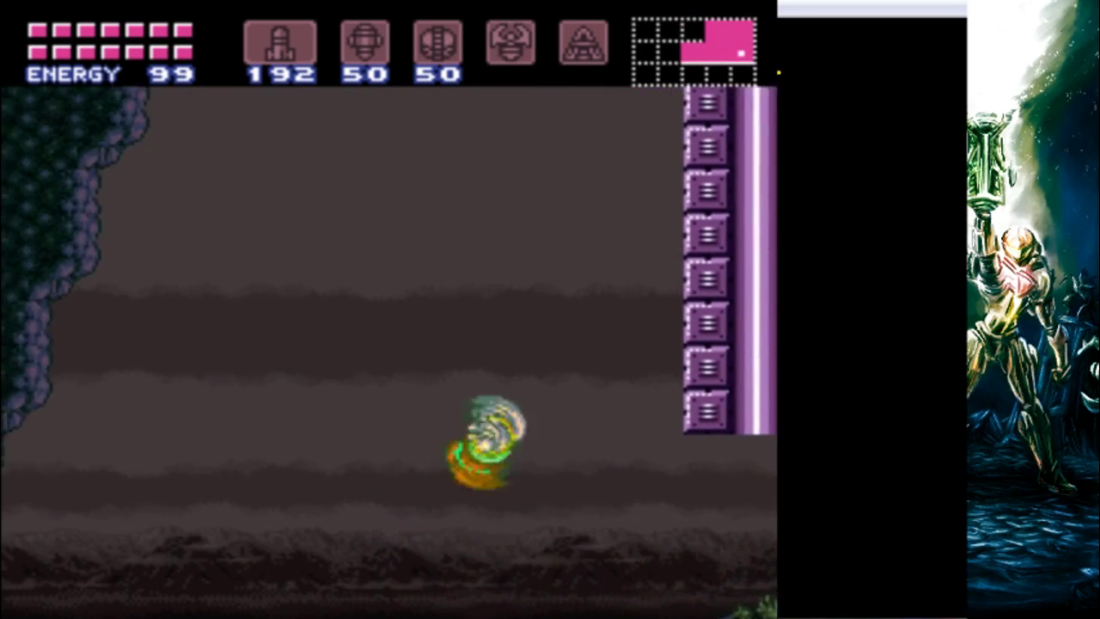
Step: Jump Samus into the left column's underside to test rising through its middle, and leave it on the left
{"action": "key", "text": "Right"}
{"action": "key", "text": "Right"}
{"action": "key", "text": "v"}
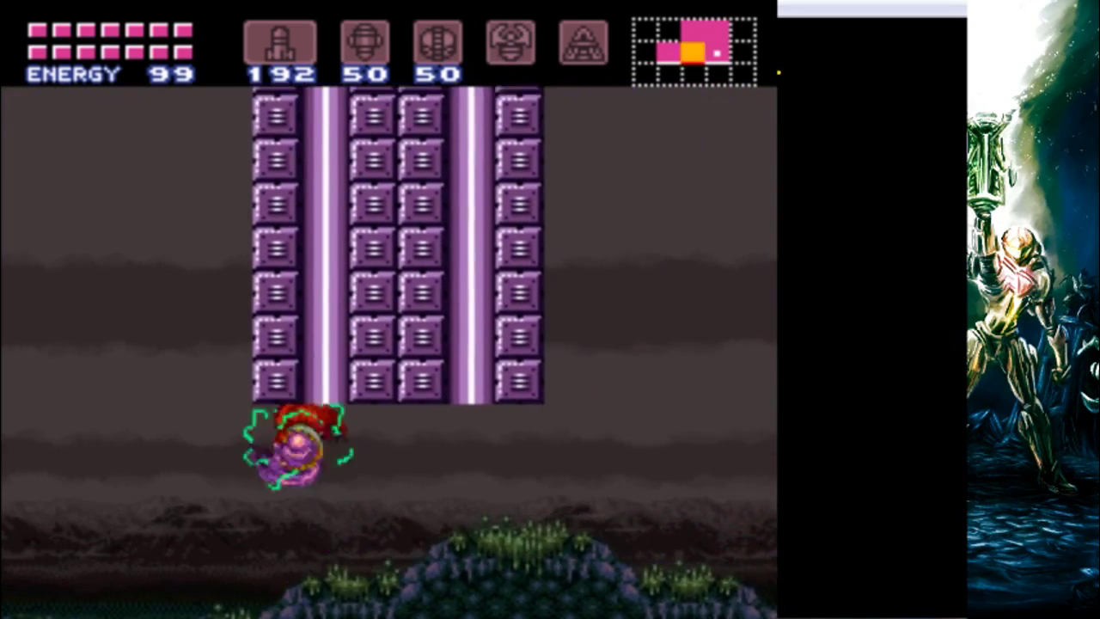
{"action": "key", "text": "Left"}
{"action": "key", "text": "Right"}
{"action": "key", "text": "v"}
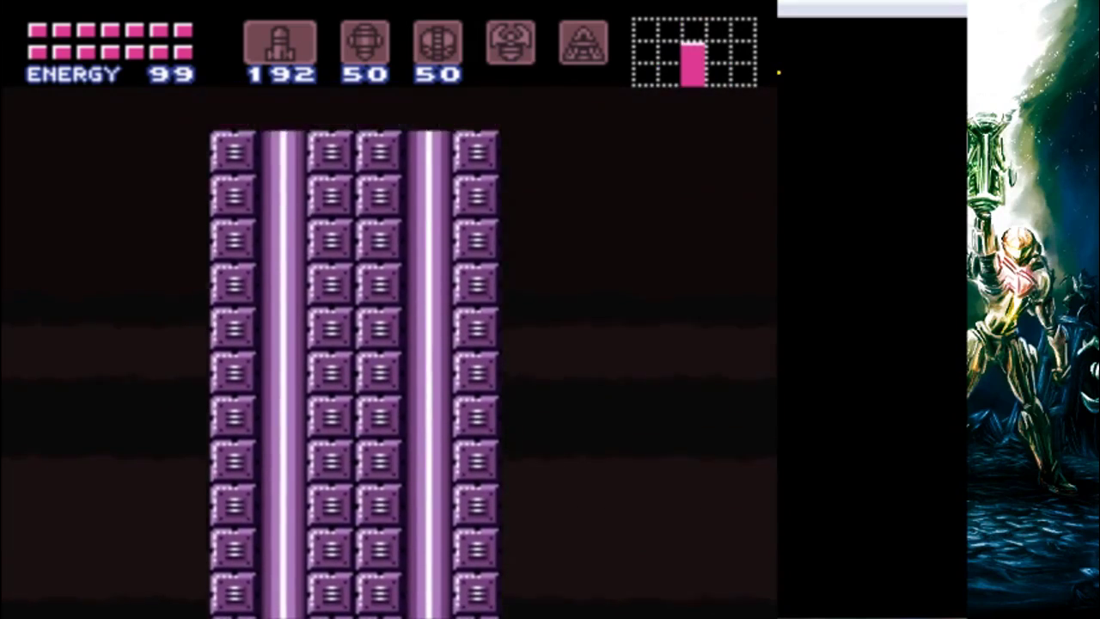
{"action": "key", "text": "Left"}
{"action": "key", "text": "Right"}
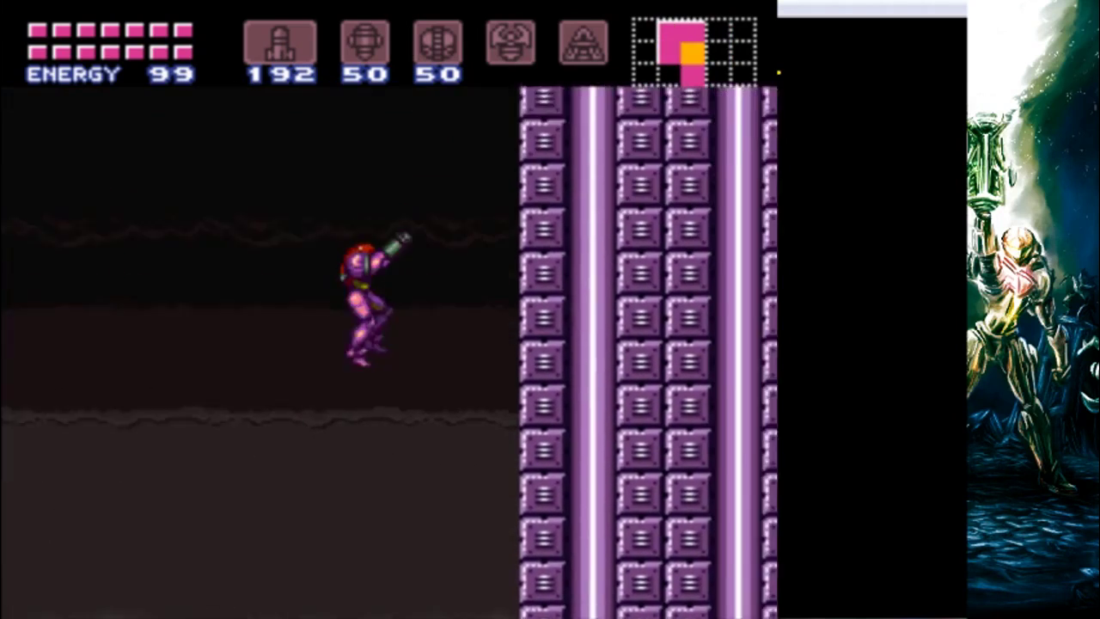
Step: Test a jump to the right of the columns, and return beneath the left column to send Samus up to its top
{"action": "key", "text": "Left"}
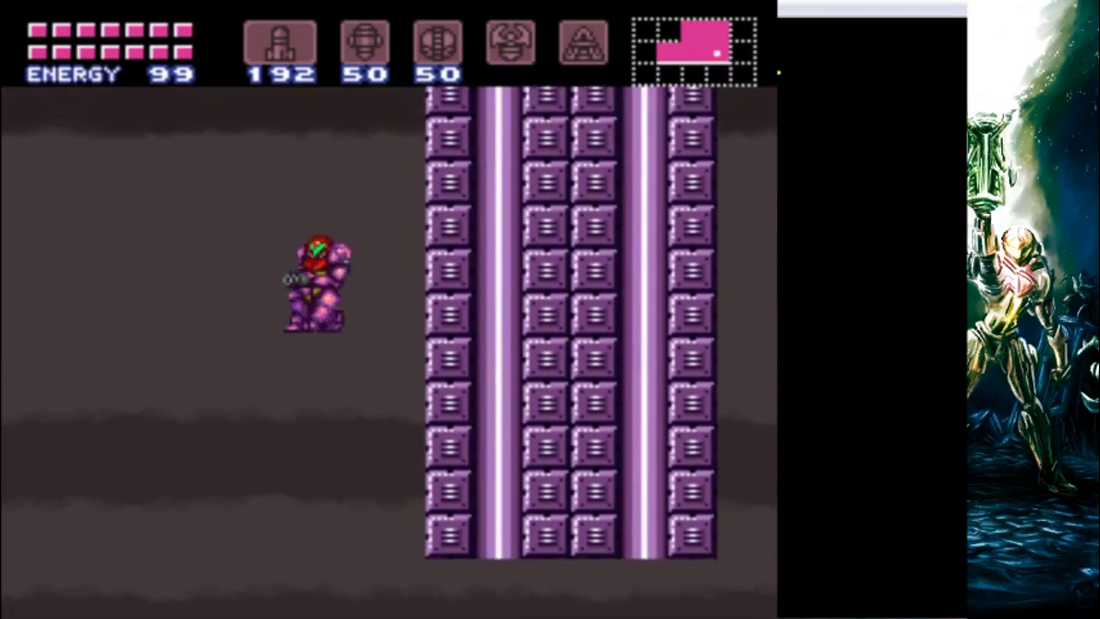
{"action": "key", "text": "Left"}
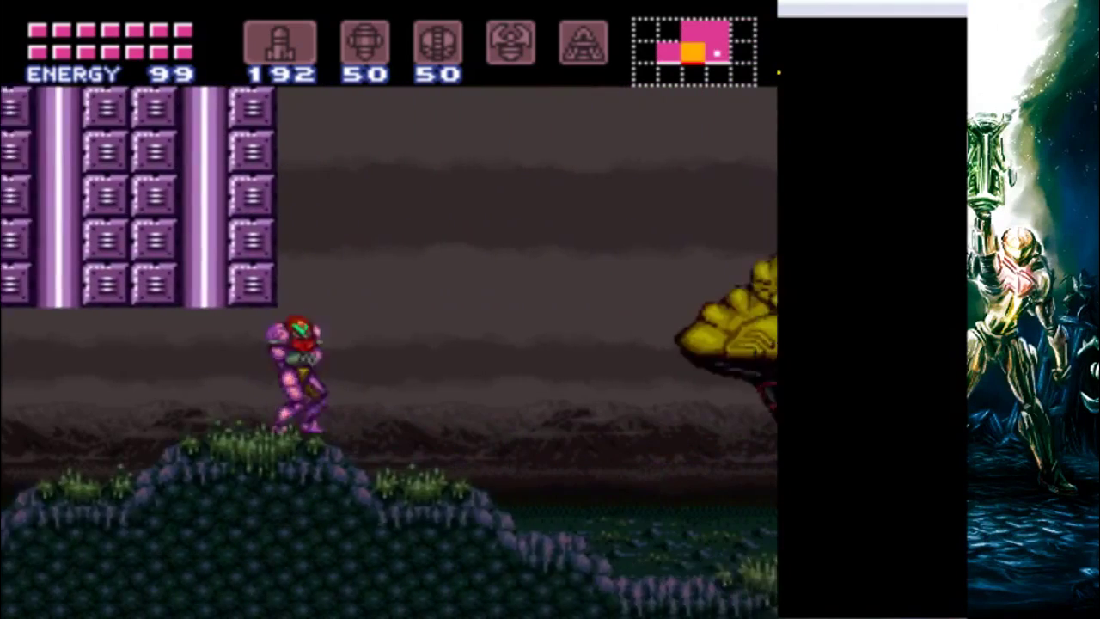
{"action": "key", "text": "x"}
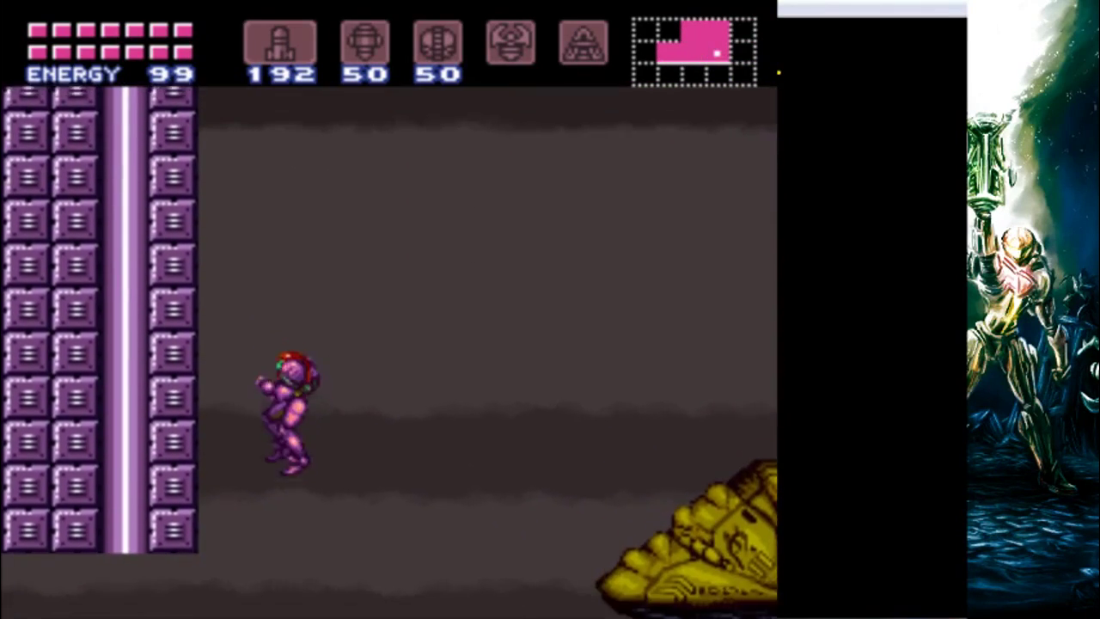
{"action": "key", "text": "Left"}
{"action": "key", "text": "Left"}
{"action": "key", "text": "x"}
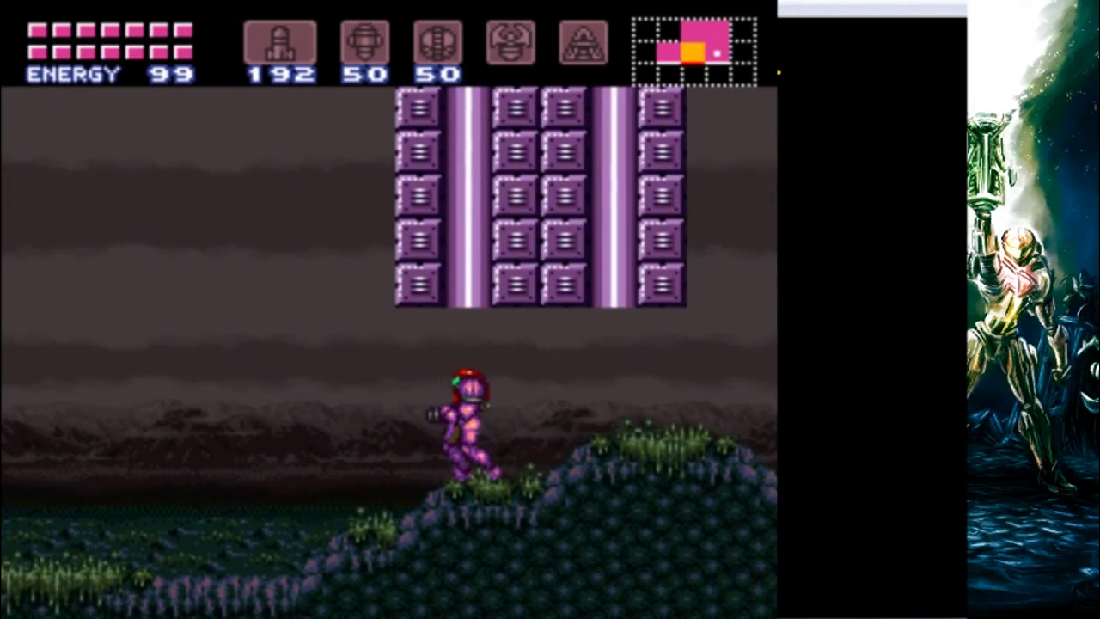
{"action": "key", "text": "x"}
{"action": "key", "text": "Right"}
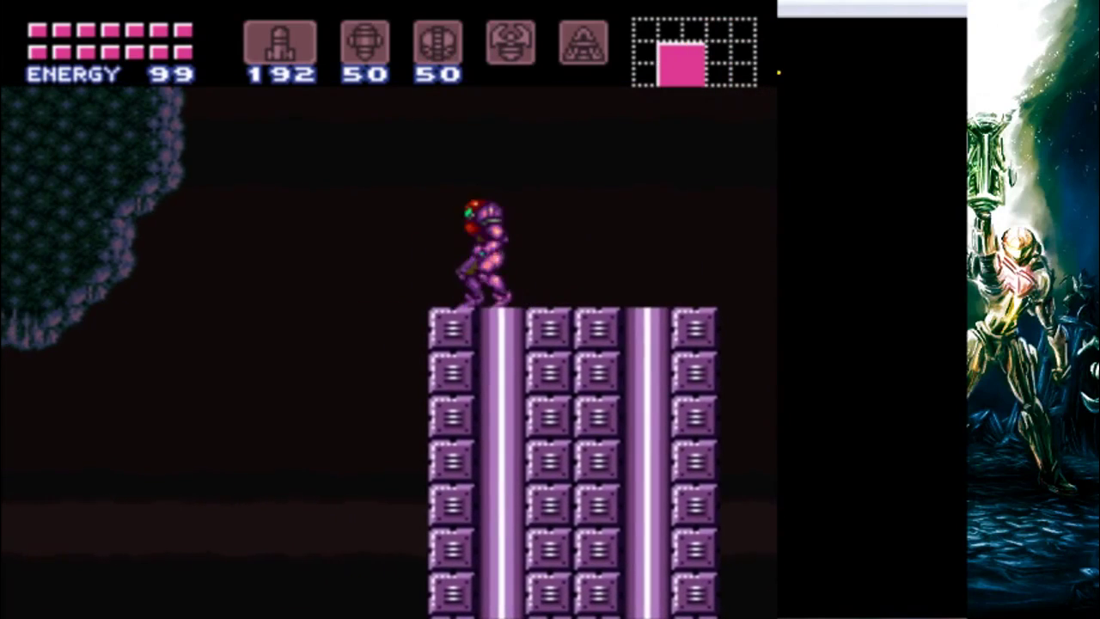
Step: Turn and jump Samus on top of the left column, and bring her back to the ground on the columns' right side
{"action": "key", "text": "Left"}
{"action": "key", "text": "Right"}
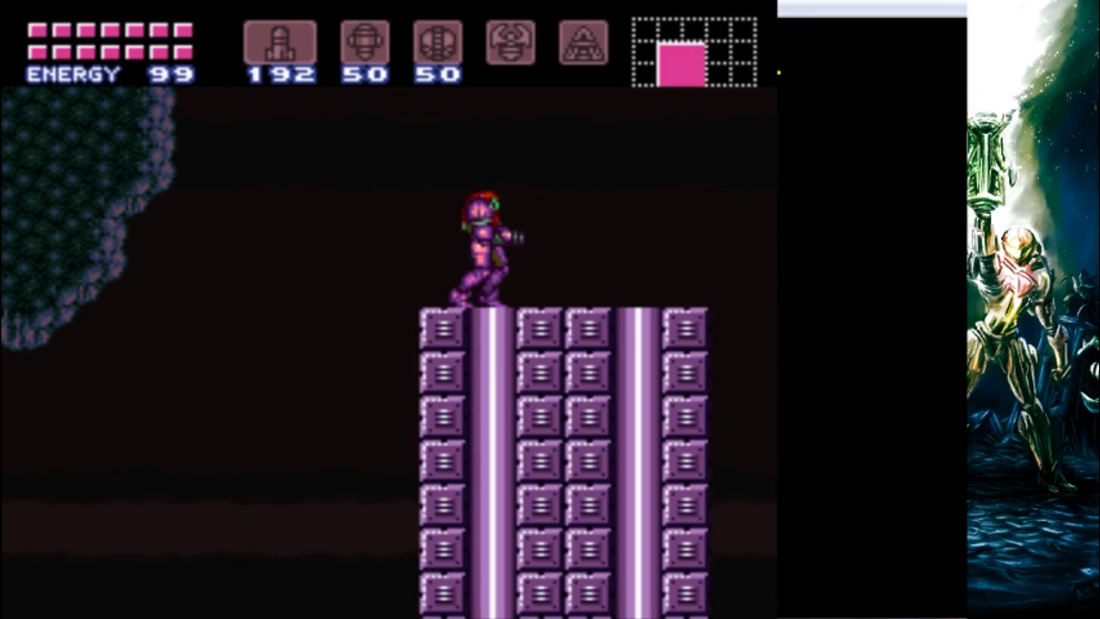
{"action": "key", "text": "x"}
{"action": "key", "text": "Left"}
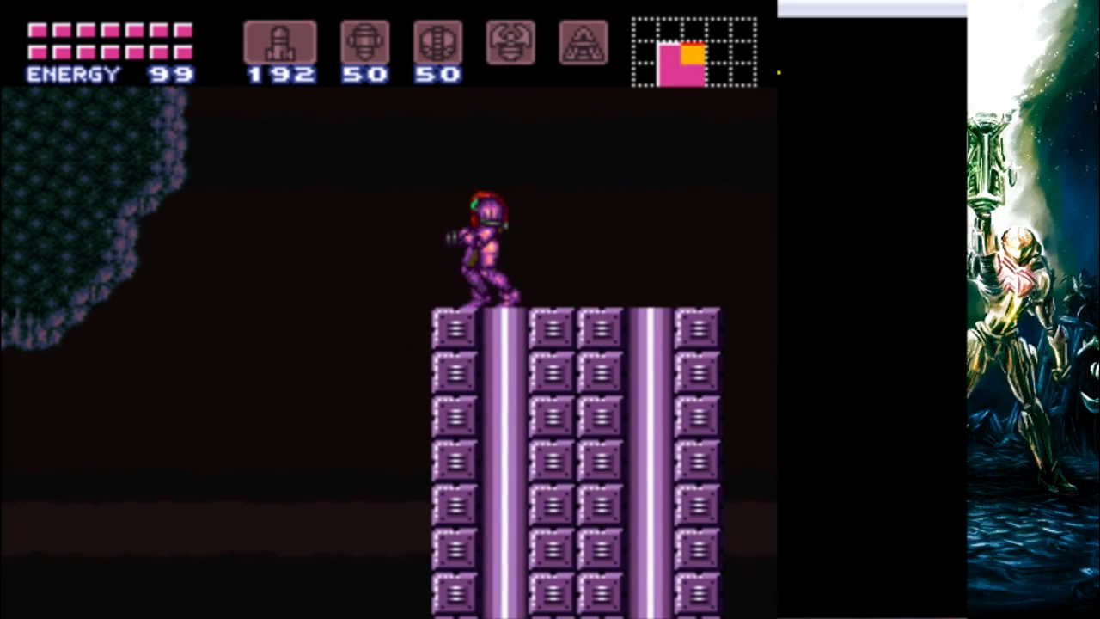
{"action": "key", "text": "Right"}
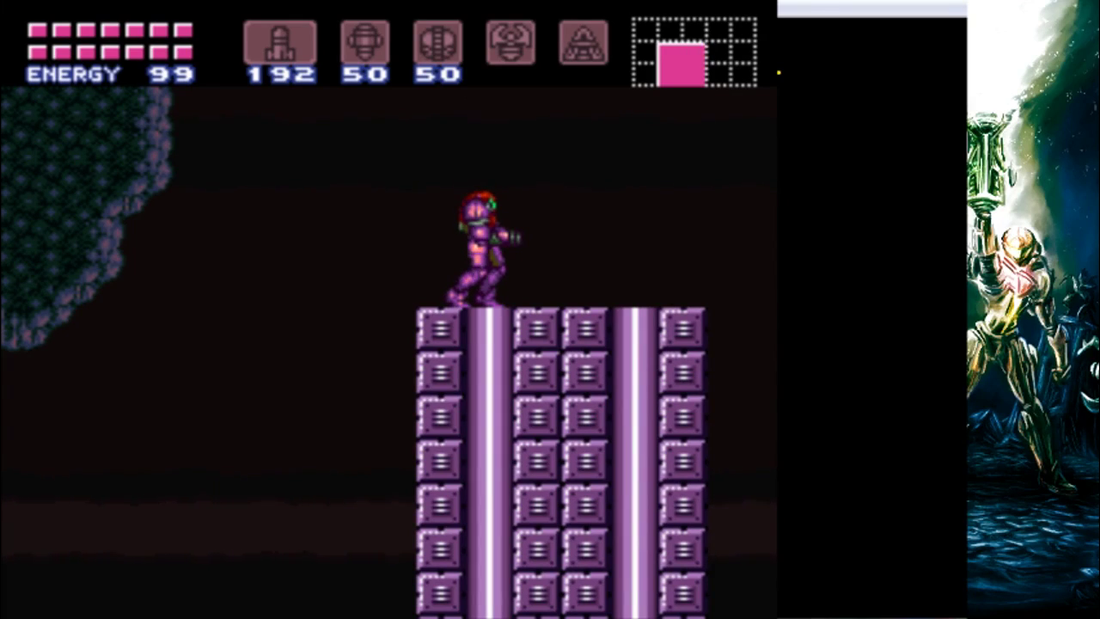
{"action": "key", "text": "Right"}
{"action": "key", "text": "x"}
{"action": "key", "text": "Left"}
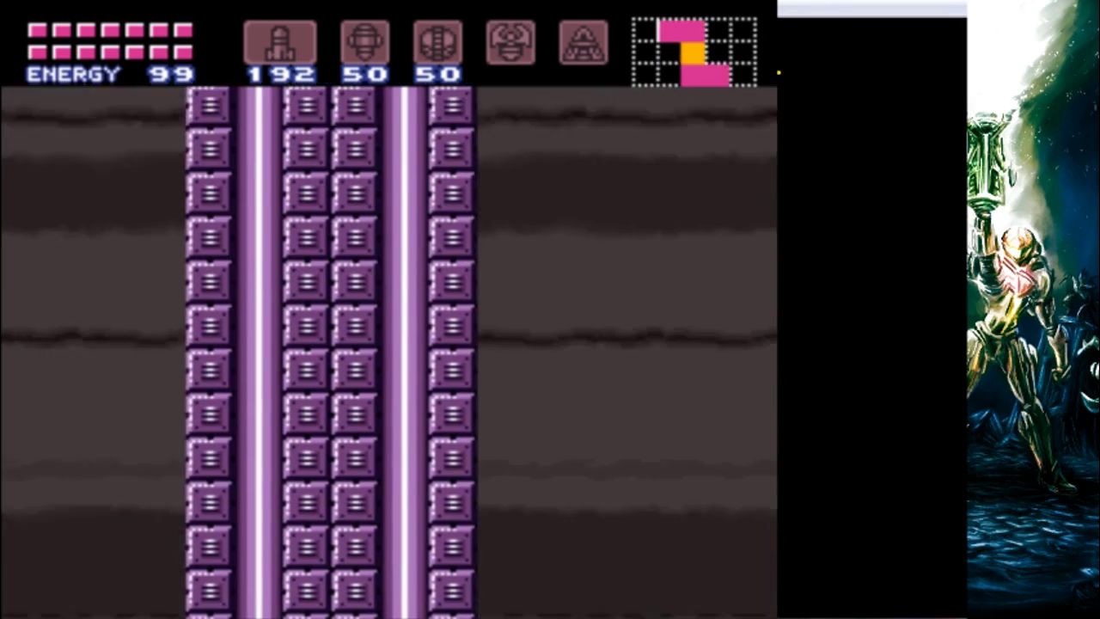
{"action": "key", "text": "Right"}
{"action": "key", "text": "Left"}
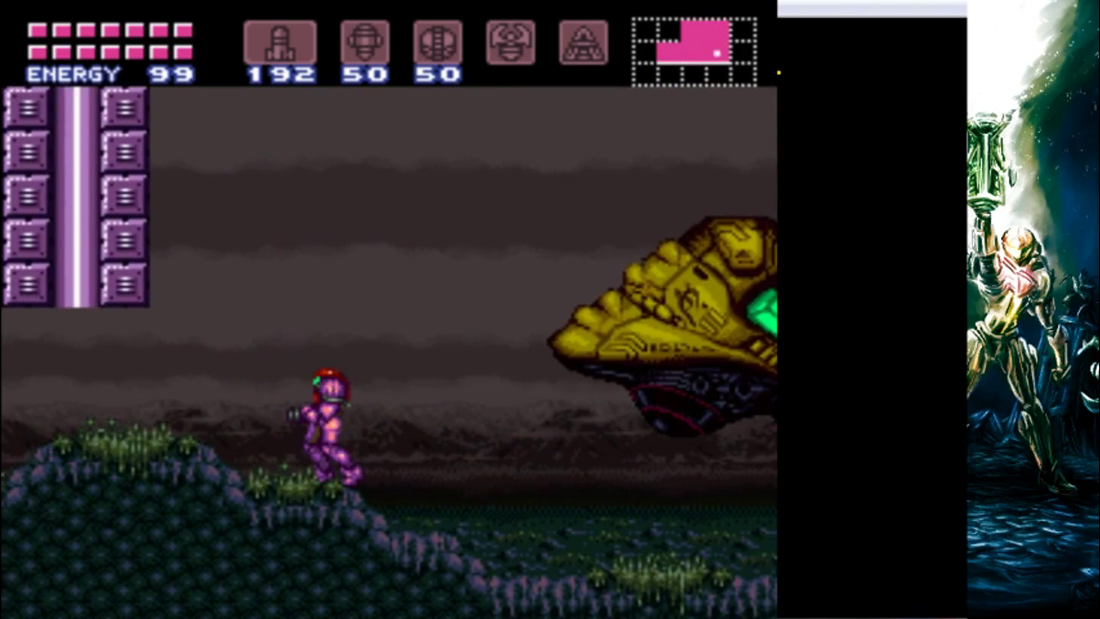
Step: Jump Samus along the right column's outer side to test its solid edge
{"action": "key", "text": "c"}
{"action": "key", "text": "Left"}
{"action": "key", "text": "x"}
{"action": "key", "text": "Right"}
{"action": "key", "text": "Left"}
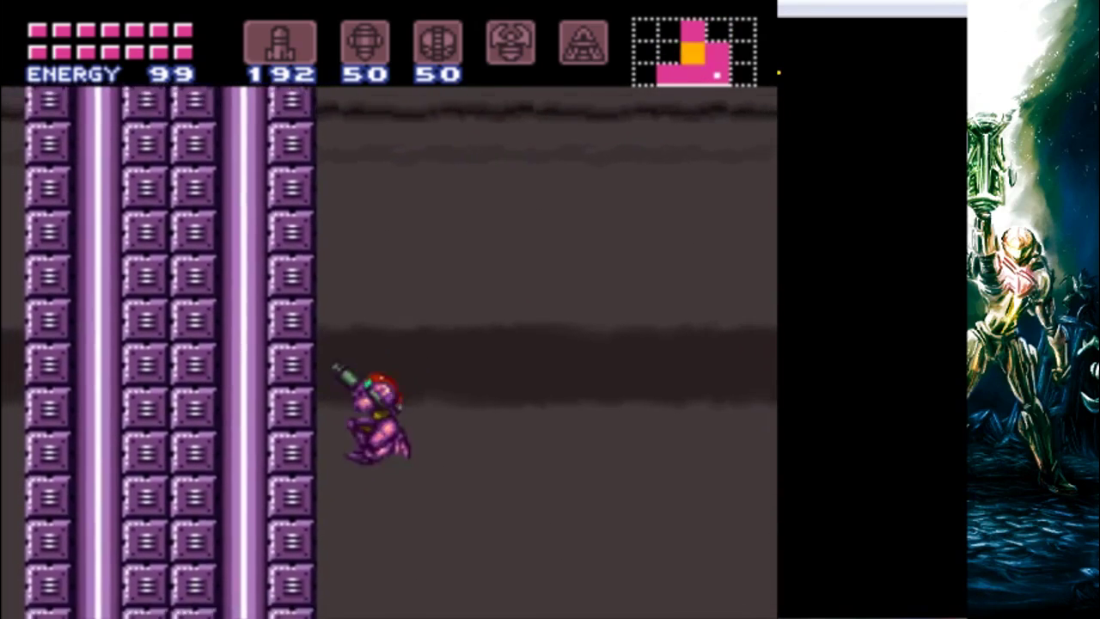
Step: Move Samus back to the hill under the left column and send her up through it once more to the top
{"action": "key", "text": "Right"}
{"action": "key", "text": "Left"}
{"action": "key", "text": "x"}
{"action": "key", "text": "Right"}
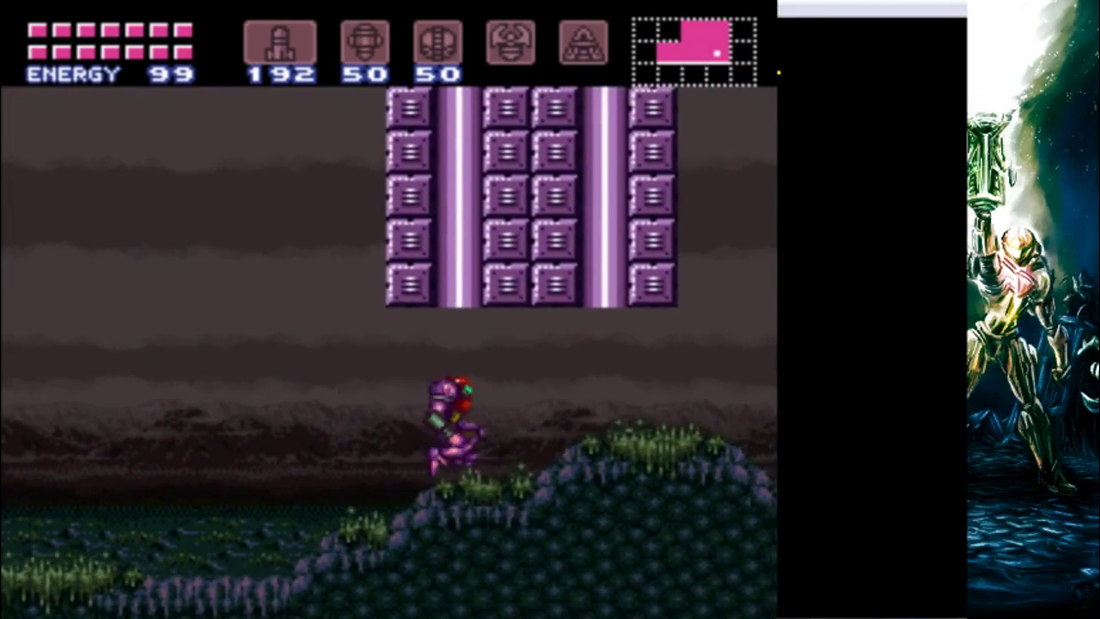
{"action": "key", "text": "x"}
{"action": "key", "text": "Left"}
{"action": "key", "text": "Right"}
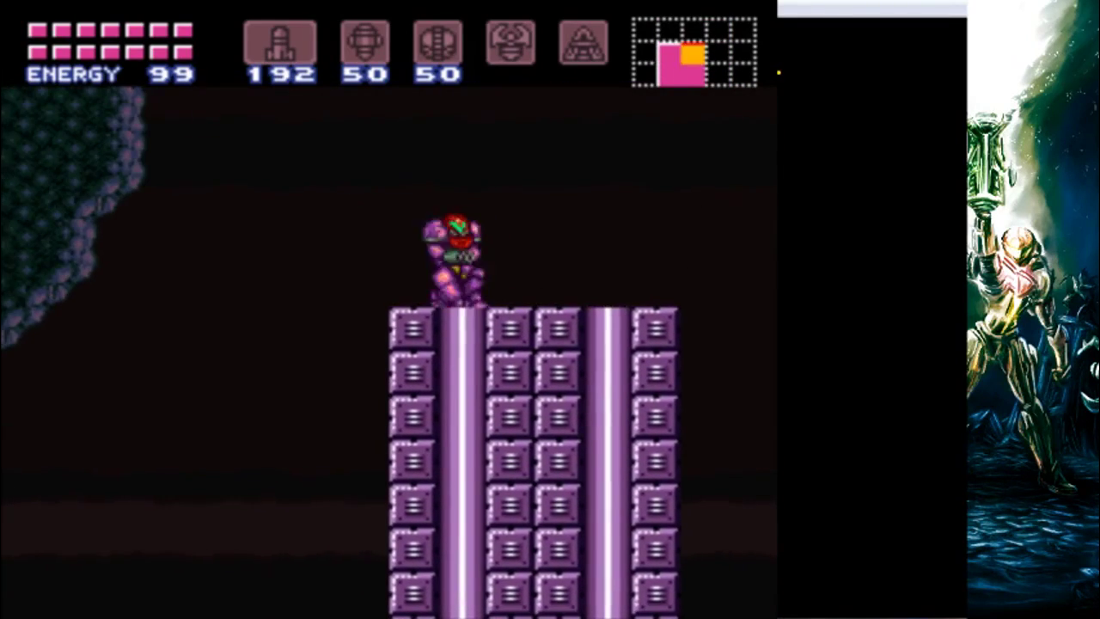
Step: Jump Samus off the columns' tops and bring her down their outer side to the hill beside the ship
{"action": "key", "text": "Left"}
{"action": "key", "text": "Right"}
{"action": "key", "text": "x"}
{"action": "key", "text": "Left"}
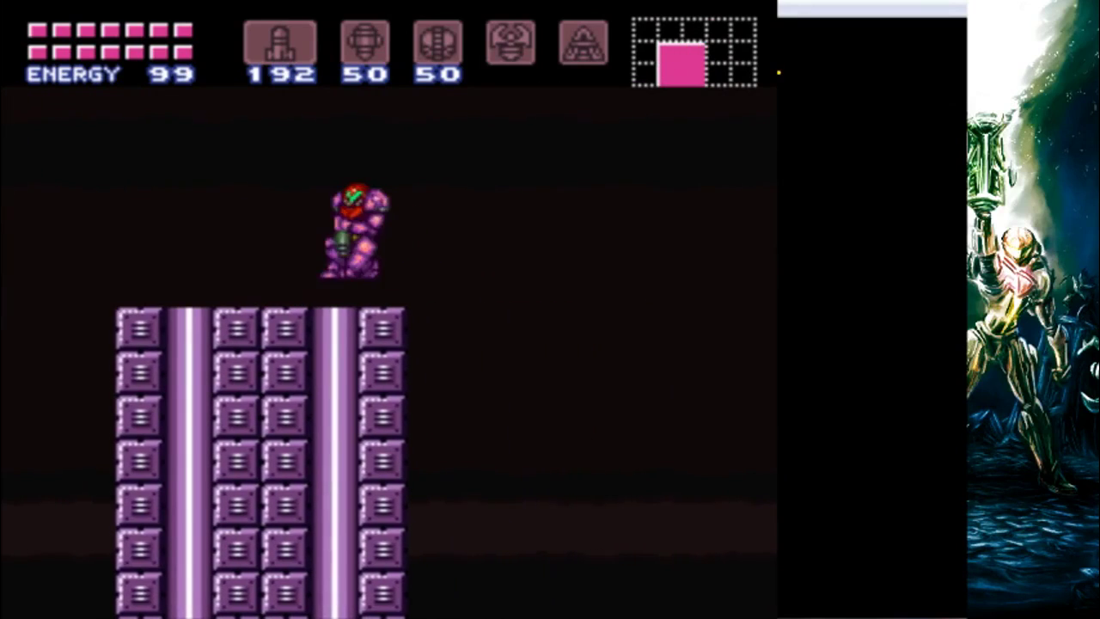
{"action": "key", "text": "Right"}
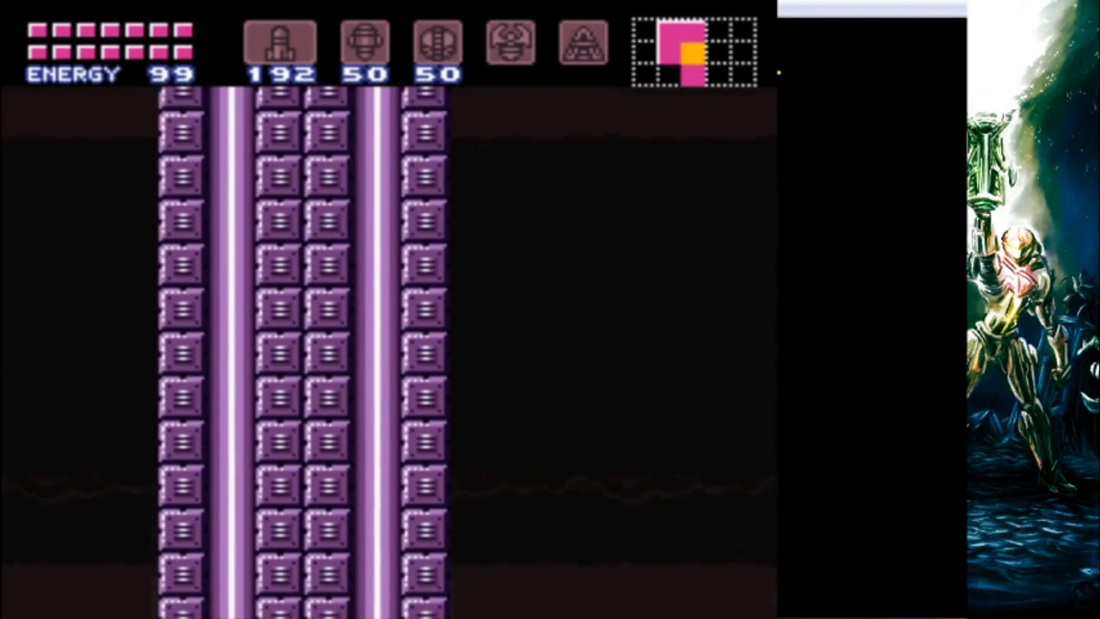
{"action": "key", "text": "Left"}
{"action": "key", "text": "Right"}
{"action": "key", "text": "Left"}
{"action": "key", "text": "Right"}
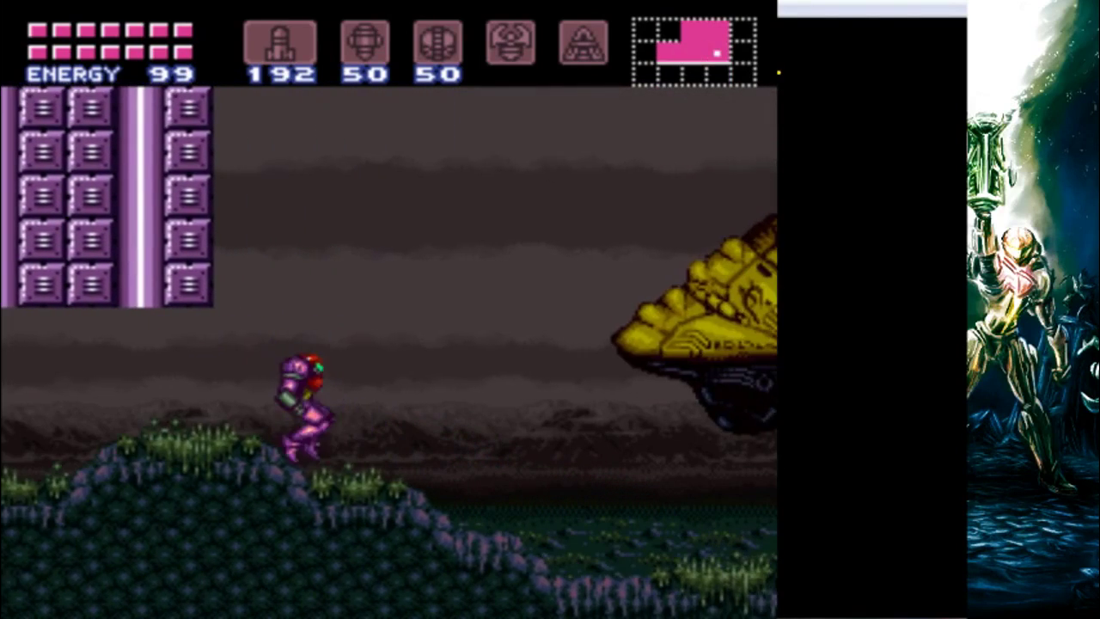
{"action": "key", "text": "Left"}
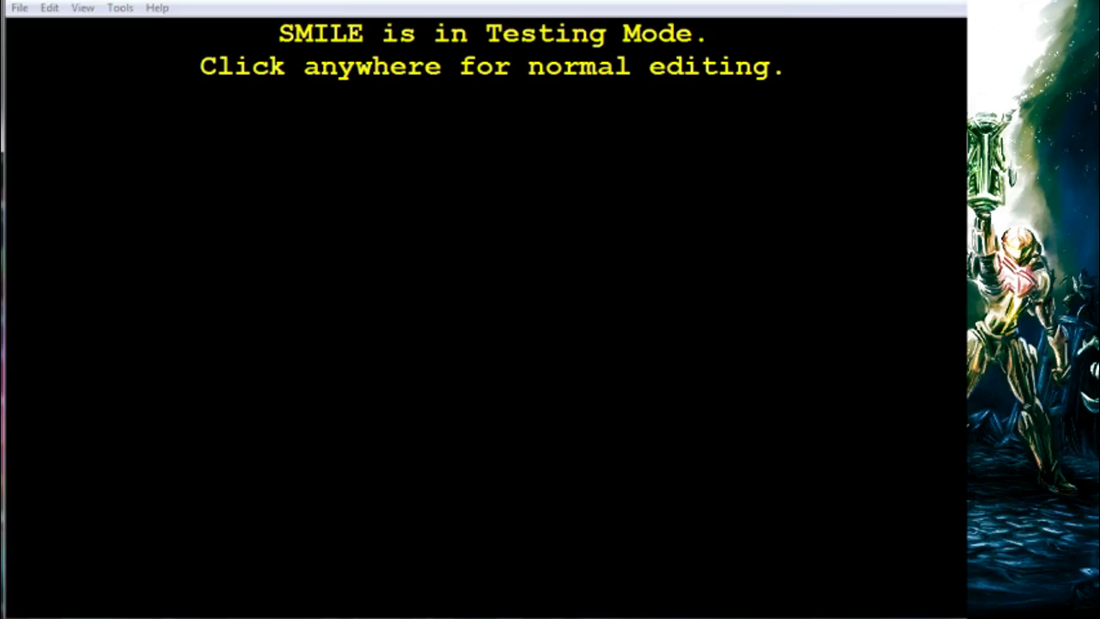
Step: Return from testing mode to normal editing and mark out the areas beside and around the columns' tops
{"action": "left_click", "coordinate": [594, 146]}
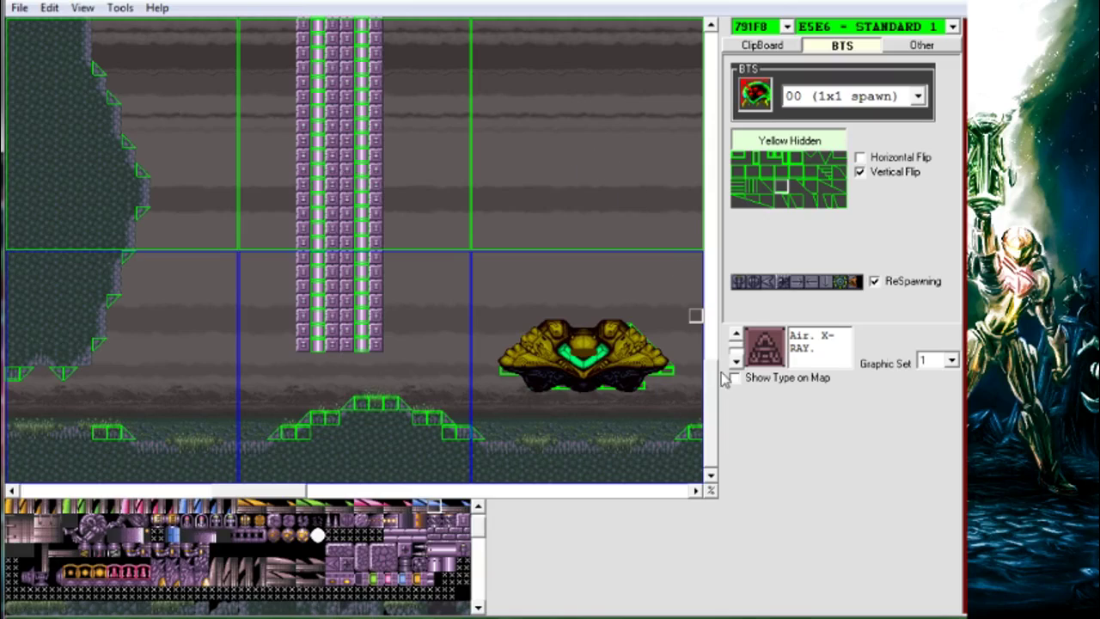
{"action": "left_click_drag", "start_coordinate": [714, 381], "coordinate": [713, 43]}
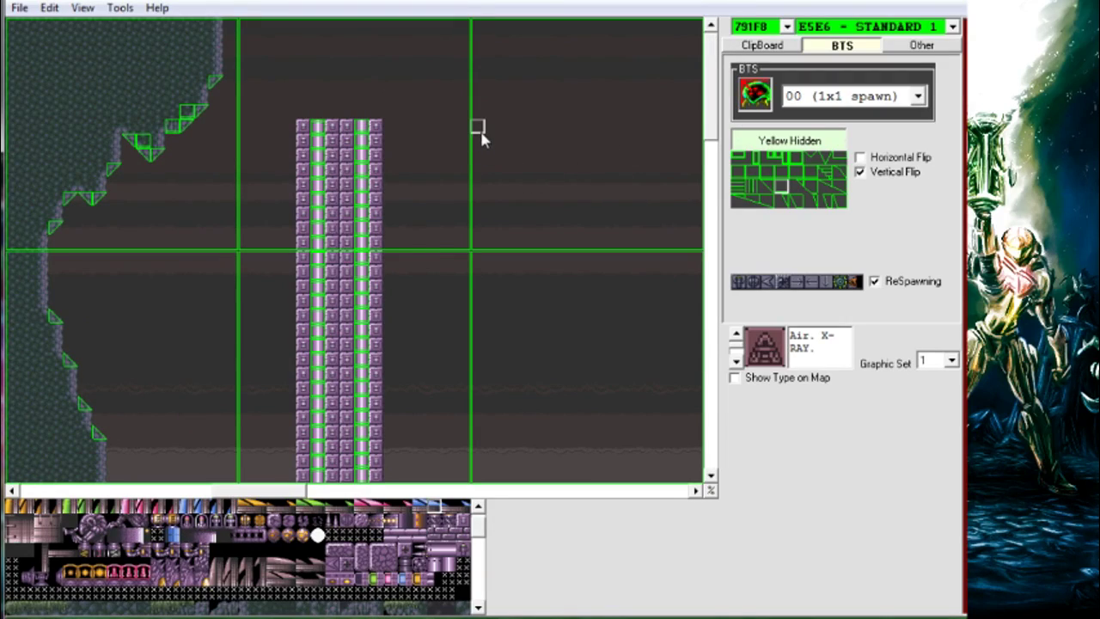
{"action": "mouse_move", "coordinate": [479, 131]}
{"action": "left_mouse_down"}
{"action": "mouse_move", "coordinate": [523, 321]}
{"action": "mouse_move", "coordinate": [599, 453]}
{"action": "left_mouse_up"}
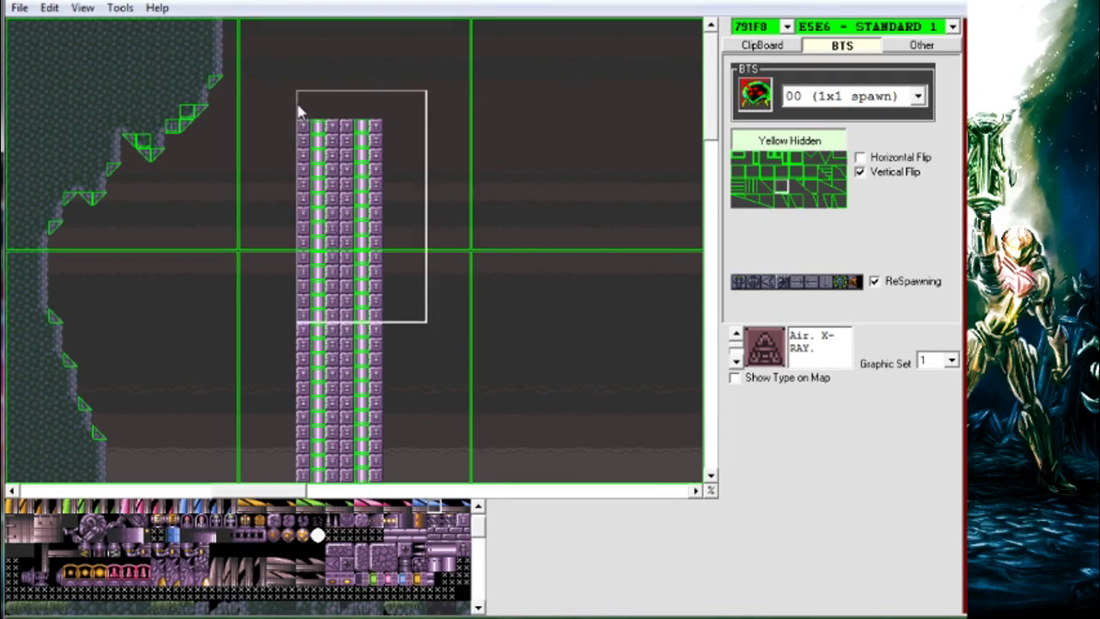
{"action": "left_click", "coordinate": [506, 129]}
Step: Build a horizontal pipe platform with three square end blocks, reaching out from the cliff's grassy ledge toward the ship
{"action": "left_click", "coordinate": [674, 489]}
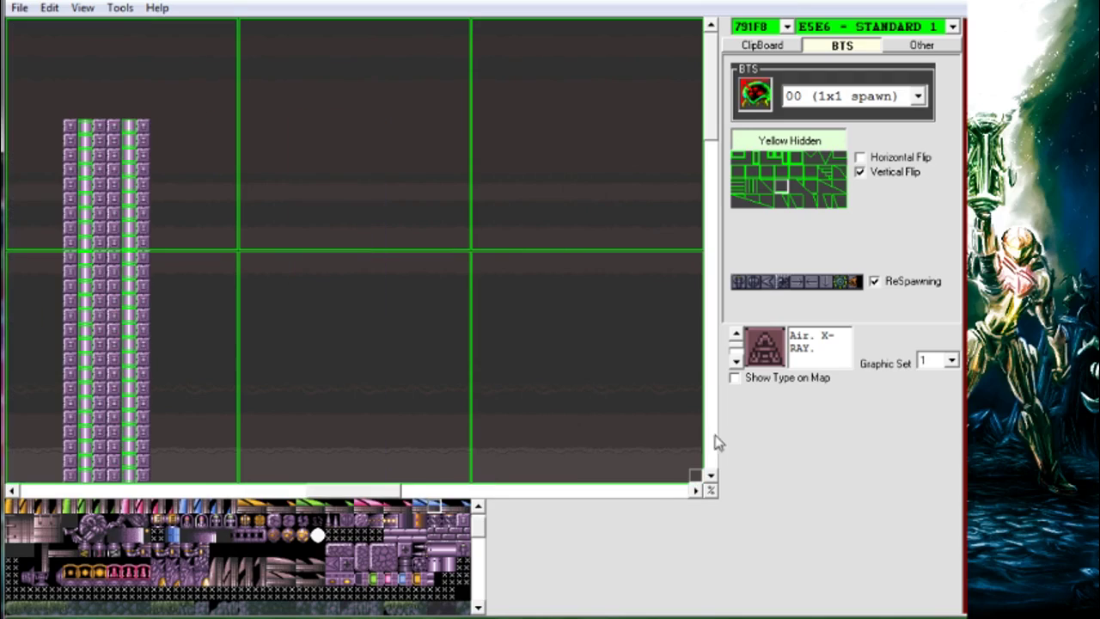
{"action": "left_click", "coordinate": [711, 444]}
{"action": "left_click", "coordinate": [712, 444]}
{"action": "left_click", "coordinate": [712, 444]}
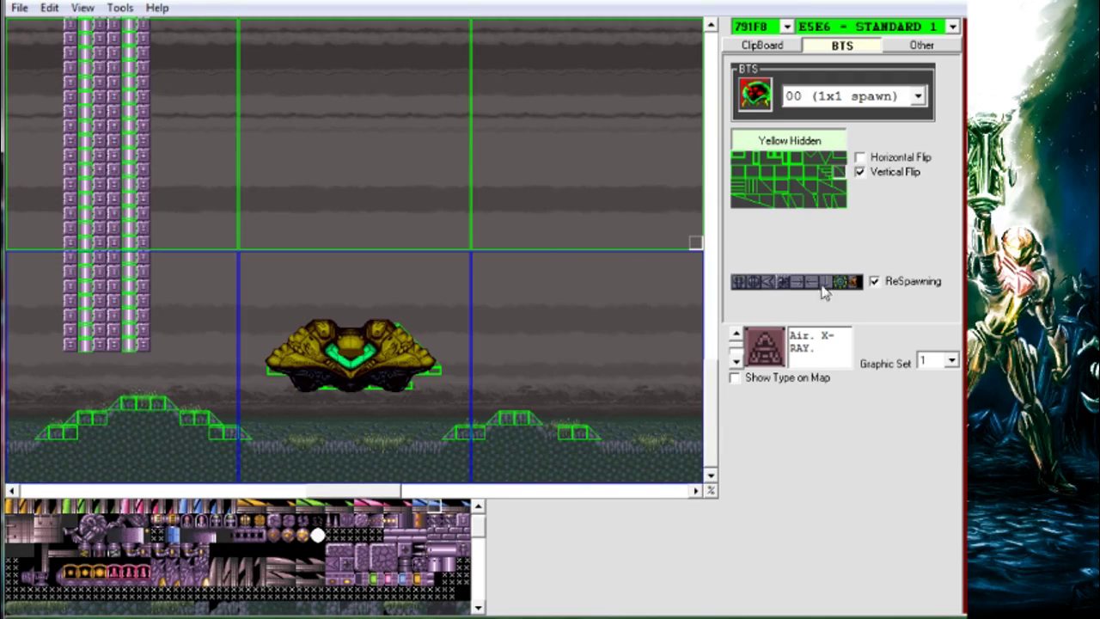
{"action": "left_click", "coordinate": [677, 491]}
{"action": "left_click_drag", "start_coordinate": [579, 491], "coordinate": [478, 501]}
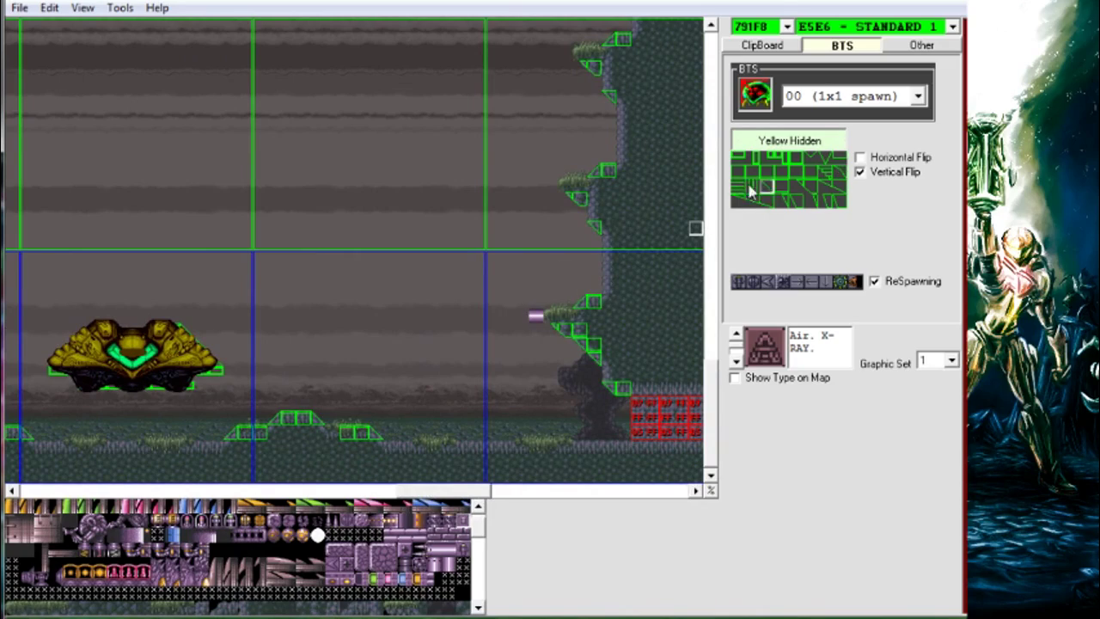
{"action": "left_click_drag", "start_coordinate": [535, 316], "coordinate": [347, 319]}
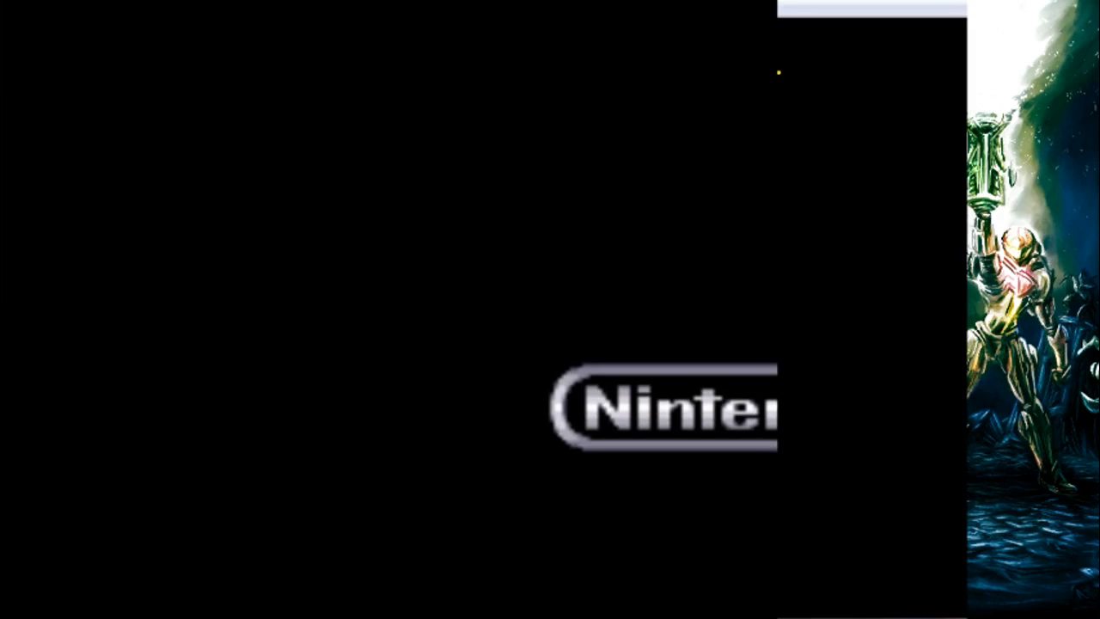
Step: Start playtesting the room and jump Samus away from the new platform toward the ship
{"action": "key", "text": "Tab"}
{"action": "key", "text": "Right"}
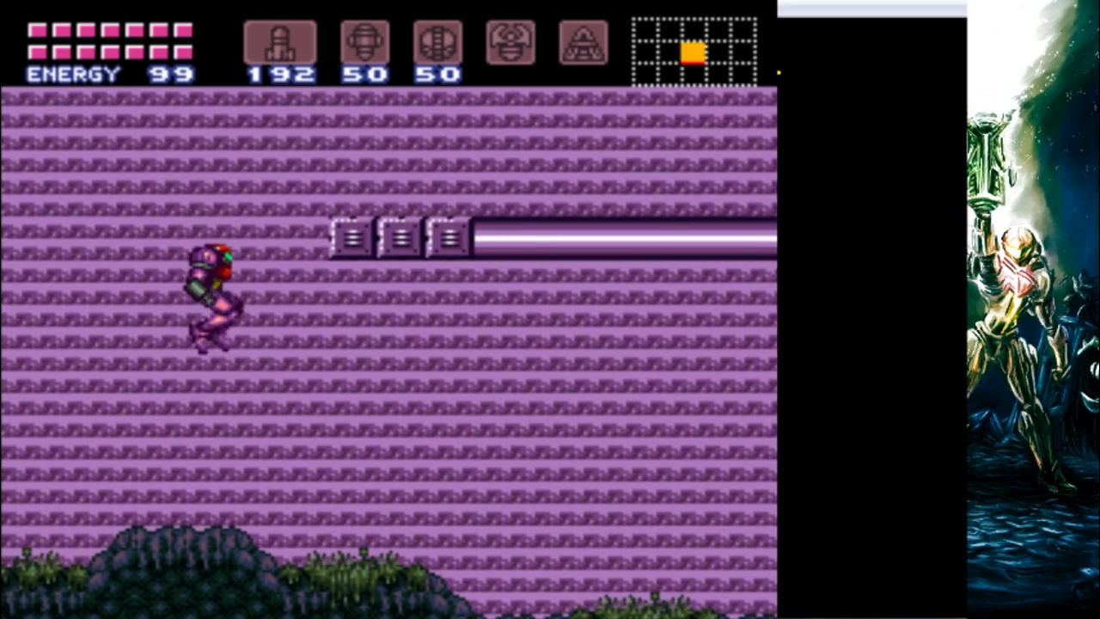
{"action": "key", "text": "Left"}
{"action": "key", "text": "Left"}
{"action": "key", "text": "x"}
{"action": "key", "text": "x"}
{"action": "key", "text": "x"}
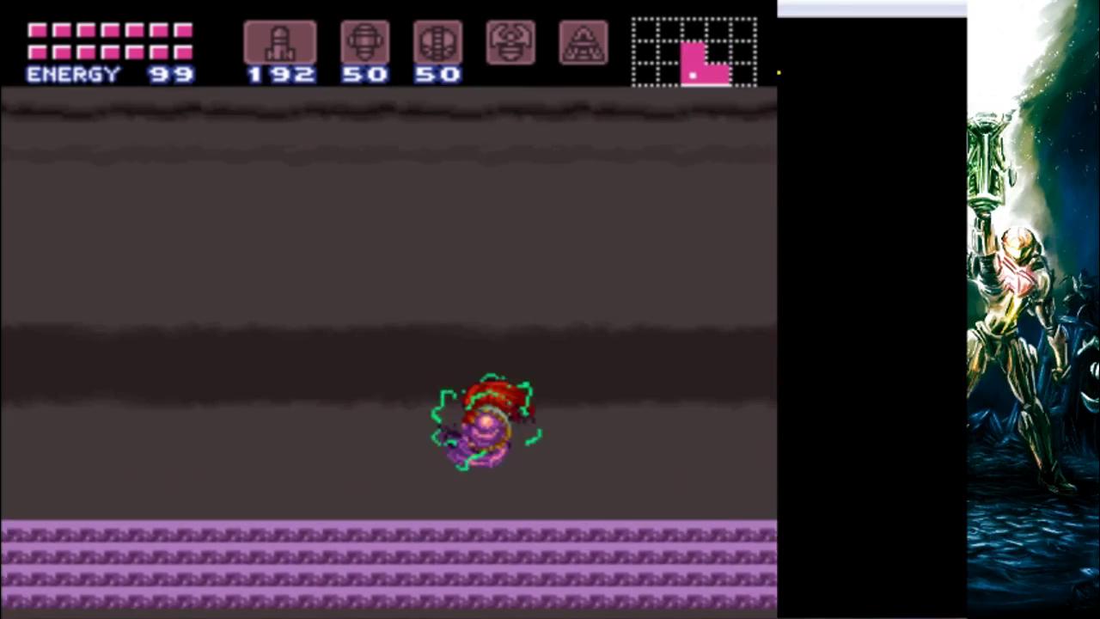
{"action": "key", "text": "Return"}
Step: Select missiles, jump Samus from the ship onto the platform's end blocks, and run her toward the pipe
{"action": "key", "text": "Right"}
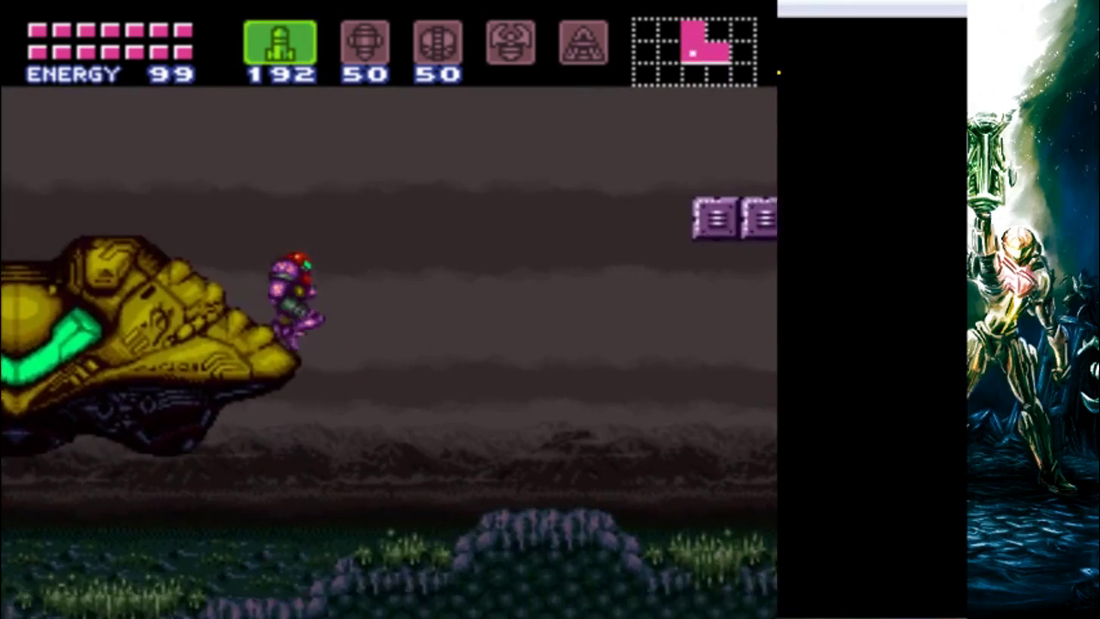
{"action": "key", "text": "s"}
{"action": "key", "text": "x"}
{"action": "key", "text": "Right"}
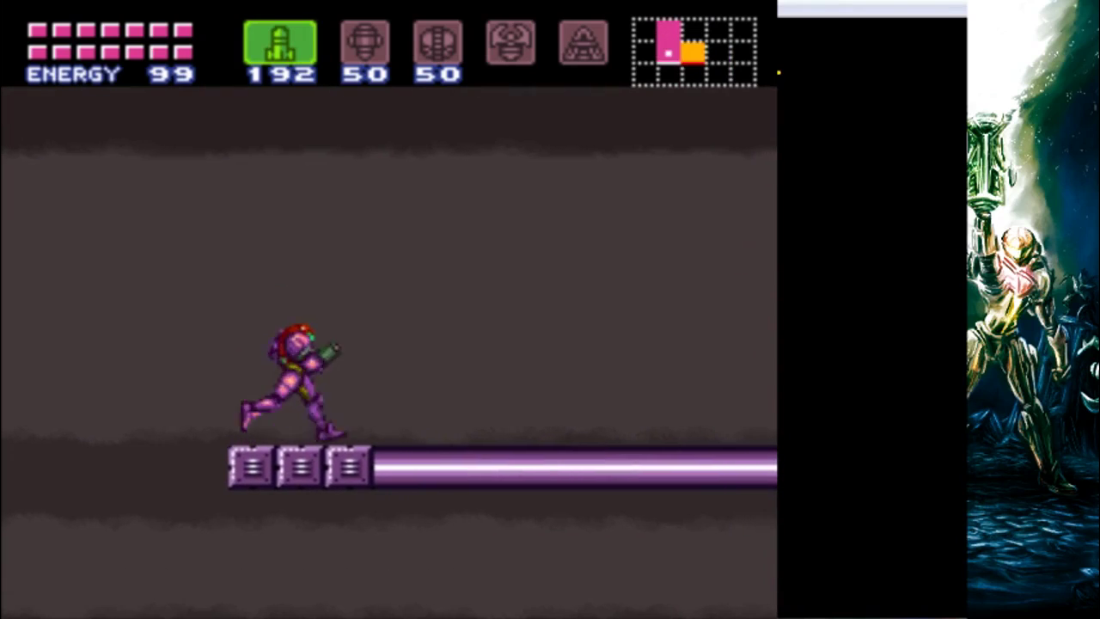
{"action": "key", "text": "x"}
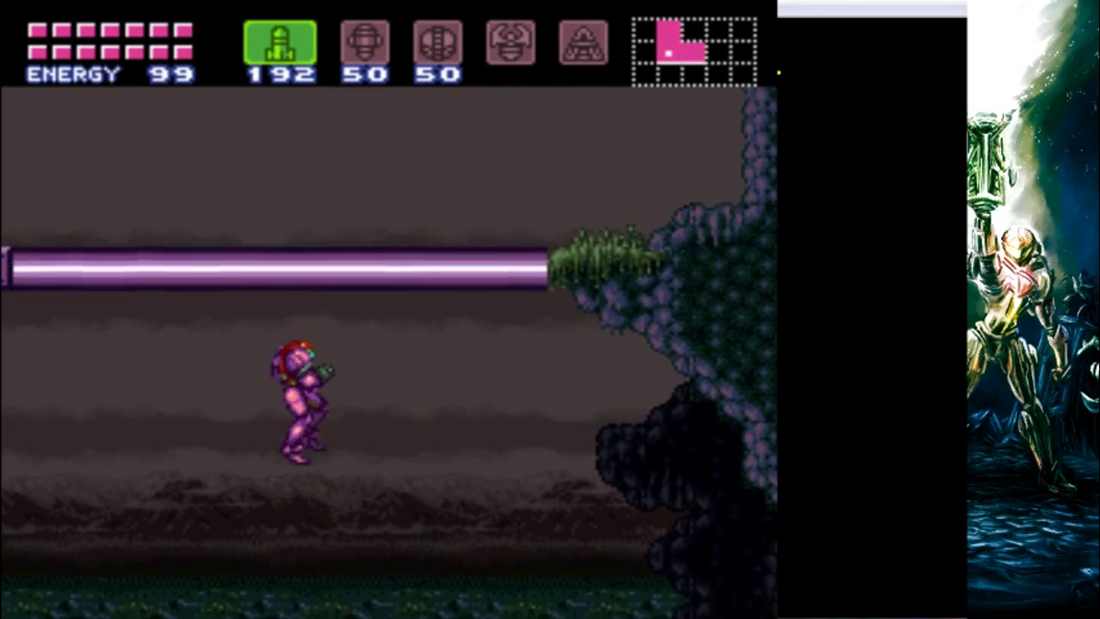
Step: Aim Samus straight up beneath the pipe and fire a missile at its underside
{"action": "key", "text": "Up"}
{"action": "key", "text": "space"}
{"action": "key", "text": "space"}
{"action": "key", "text": "space"}
{"action": "key", "text": "space"}
{"action": "key", "text": "x"}
{"action": "key", "text": "c"}
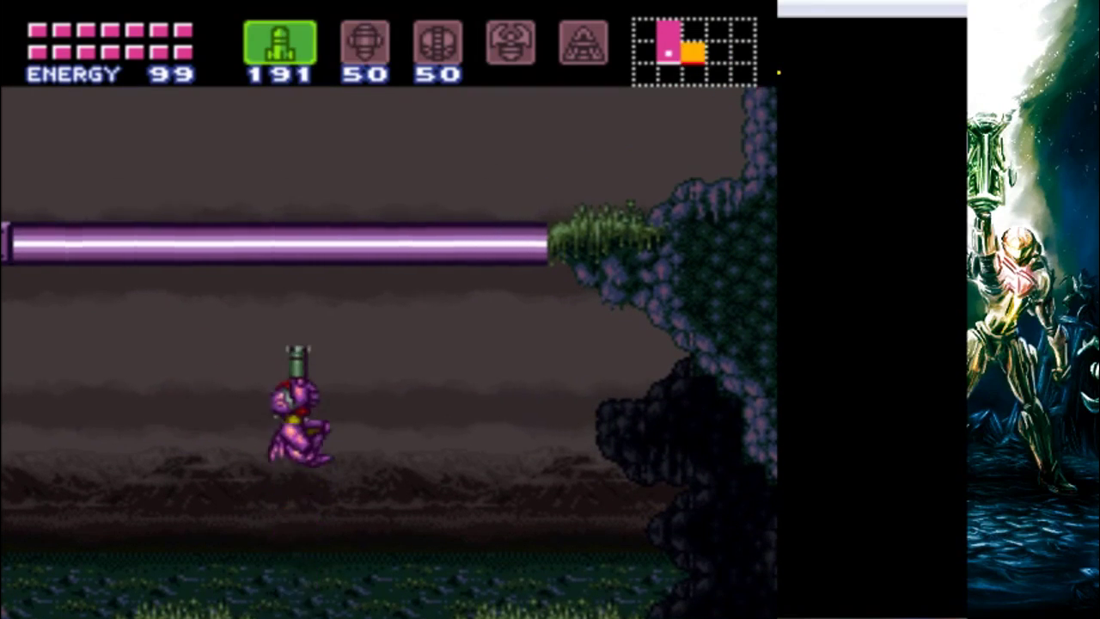
Step: Jump Samus beneath the platform while firing missiles diagonally upward at the pipe and its end blocks
{"action": "key", "text": "c"}
{"action": "key", "text": "Right"}
{"action": "key", "text": "c"}
{"action": "key", "text": "x"}
{"action": "key", "text": "Left"}
{"action": "key", "text": "c"}
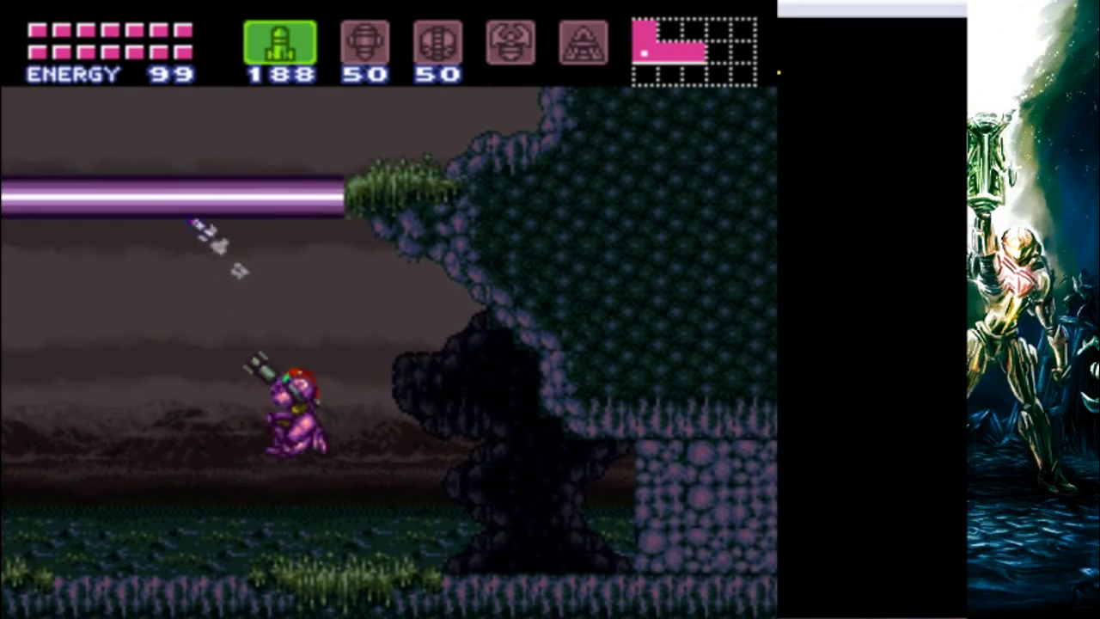
{"action": "key", "text": "x"}
{"action": "key", "text": "c"}
{"action": "key", "text": "c"}
{"action": "key", "text": "x"}
{"action": "key", "text": "x"}
{"action": "key", "text": "Right"}
{"action": "key", "text": "x"}
{"action": "key", "text": "x"}
{"action": "key", "text": "x"}
{"action": "key", "text": "x"}
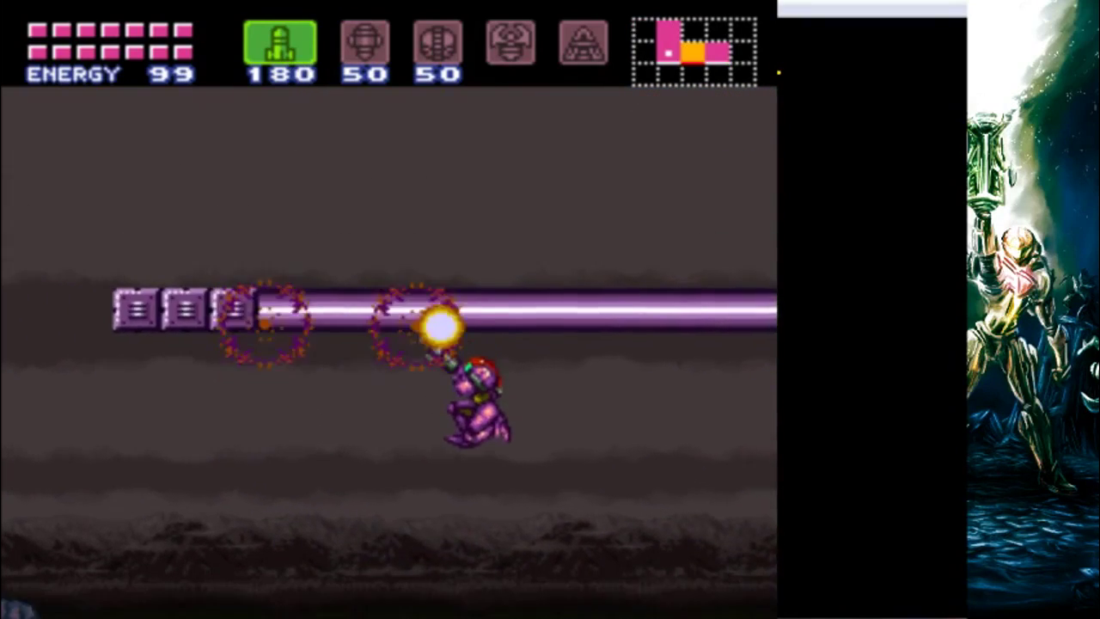
Step: Jump Samus back onto the end blocks, aim diagonally down, and move her onto the pipe
{"action": "key", "text": "Left"}
{"action": "key", "text": "space"}
{"action": "key", "text": "Right"}
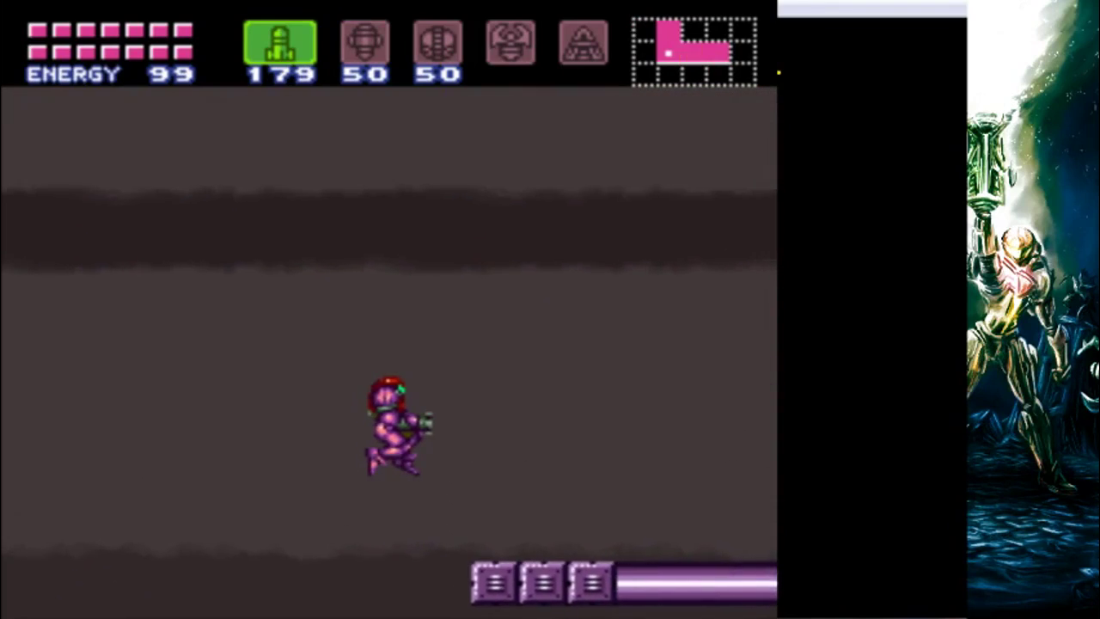
{"action": "key", "text": "space"}
{"action": "key", "text": "Right"}
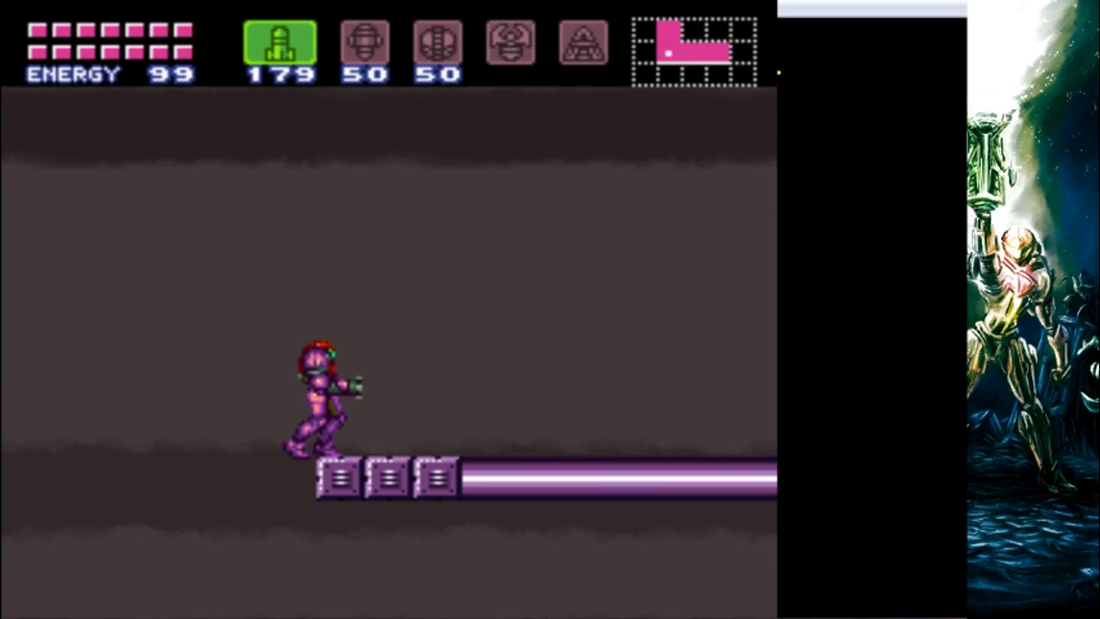
{"action": "key", "text": "a"}
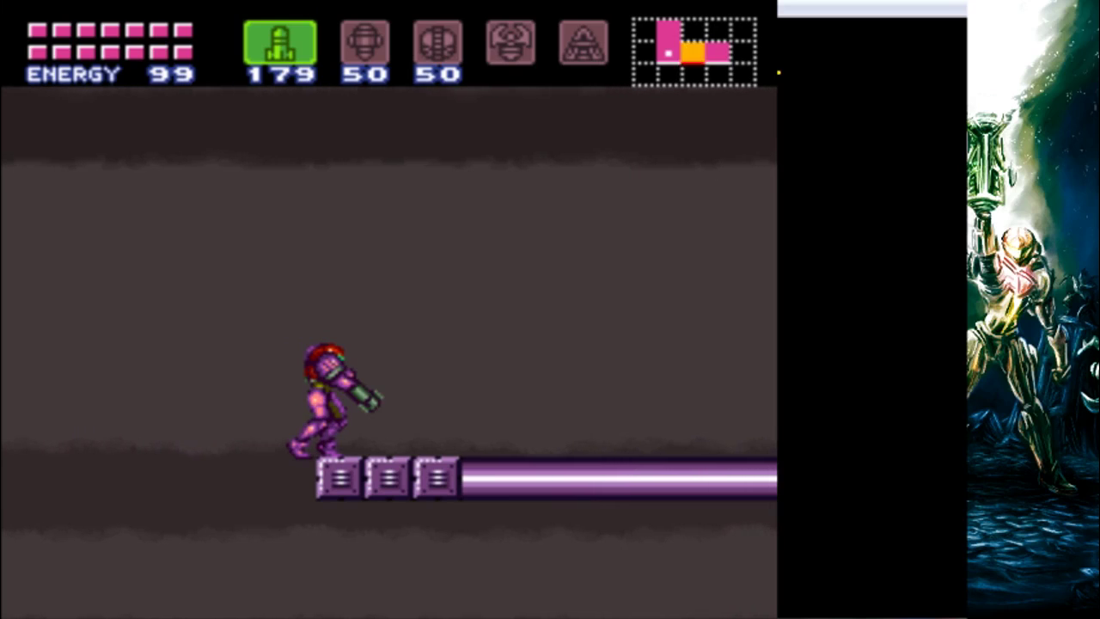
{"action": "key", "text": "Right"}
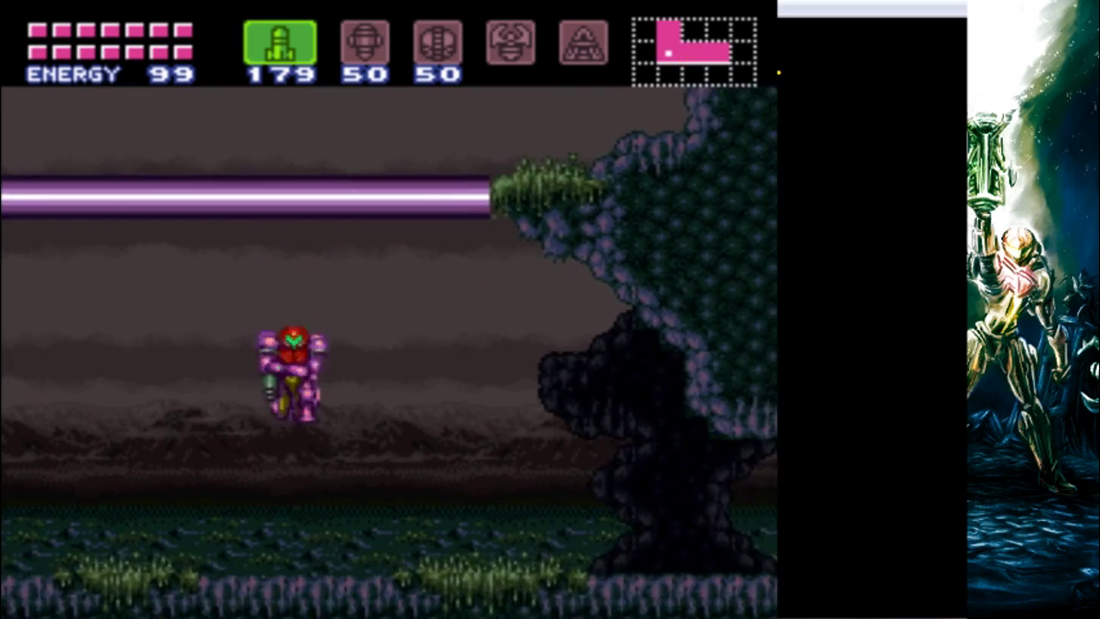
Step: Bring Samus back onto the end blocks twice more, moving her onto the pipe each time
{"action": "key", "text": "Left"}
{"action": "key", "text": "v"}
{"action": "key", "text": "Right"}
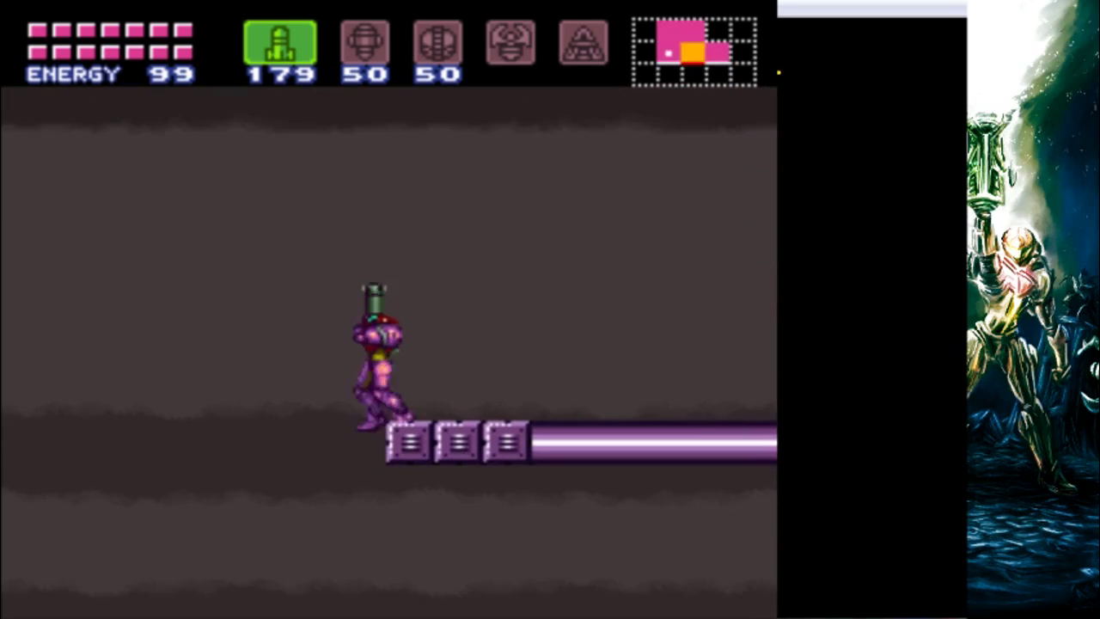
{"action": "key", "text": "v"}
{"action": "key", "text": "a"}
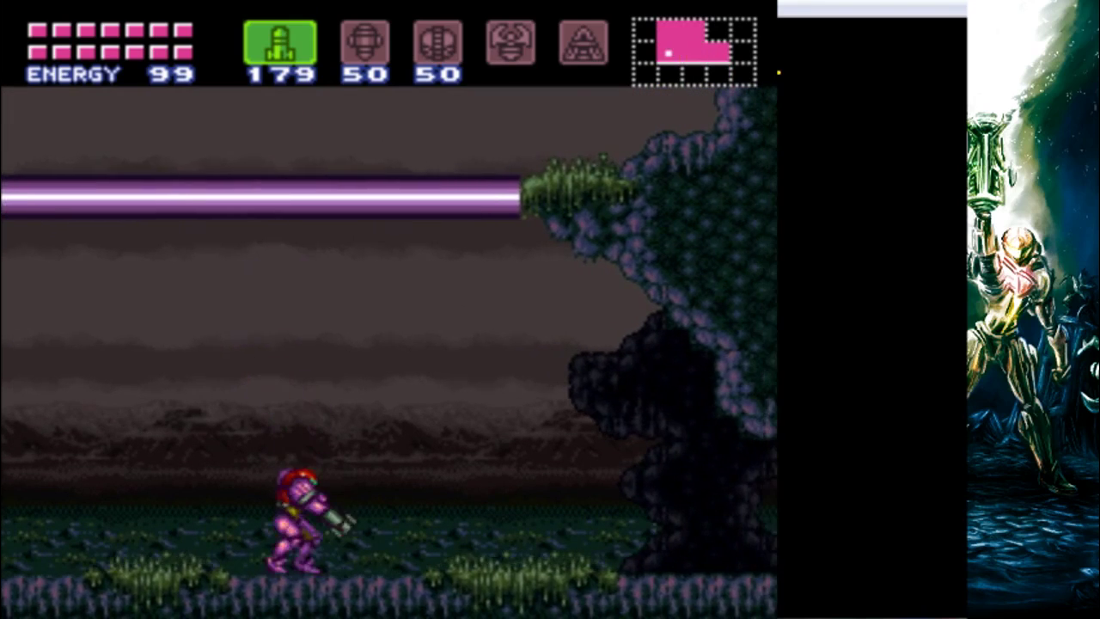
{"action": "key", "text": "Left"}
{"action": "key", "text": "v"}
{"action": "key", "text": "Right"}
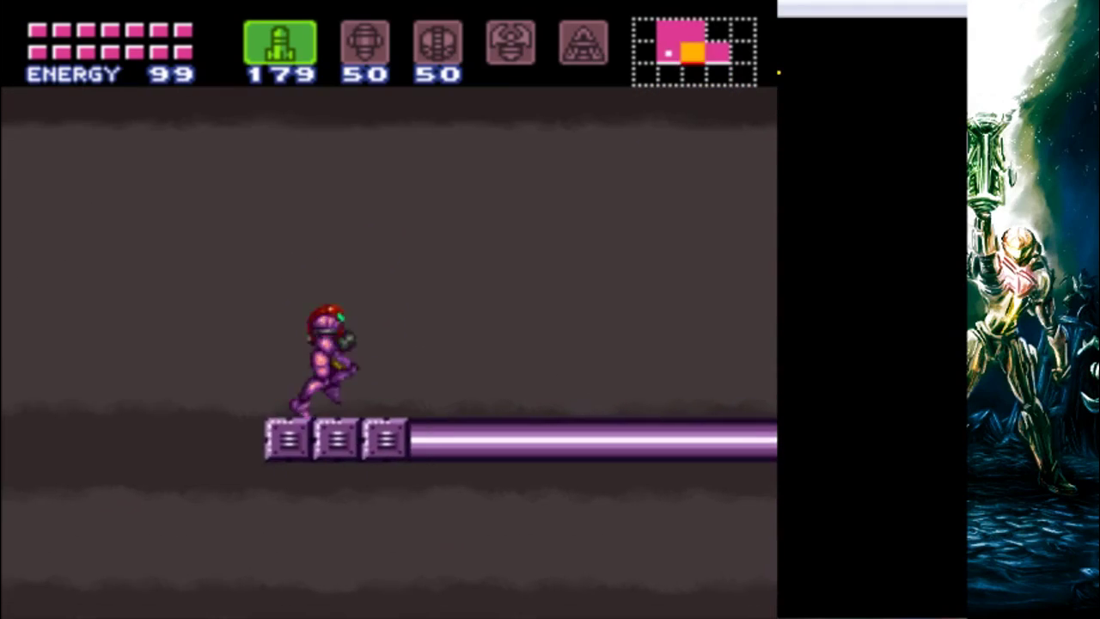
{"action": "key", "text": "v"}
{"action": "key", "text": "Left"}
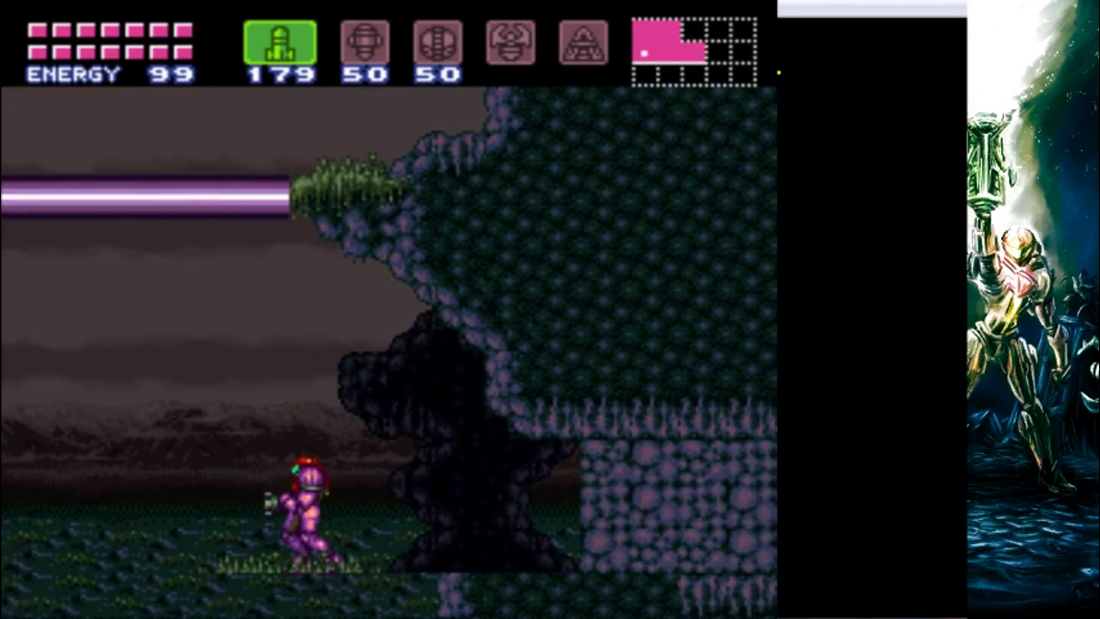
Step: Fire missiles diagonally down at the ground beneath the cliff ledge, turning Samus both ways
{"action": "key", "text": "Right"}
{"action": "key", "text": "a"}
{"action": "key", "text": "d"}
{"action": "key", "text": "Right"}
{"action": "key", "text": "Left"}
{"action": "key", "text": "d"}
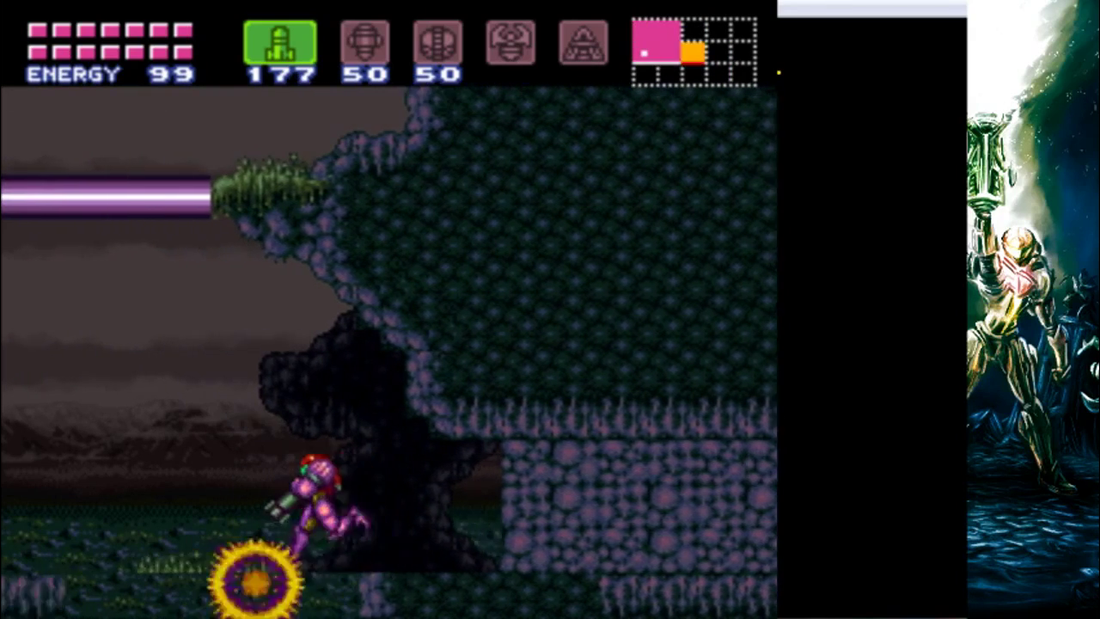
{"action": "key", "text": "s"}
{"action": "key", "text": "Right"}
{"action": "key", "text": "z"}
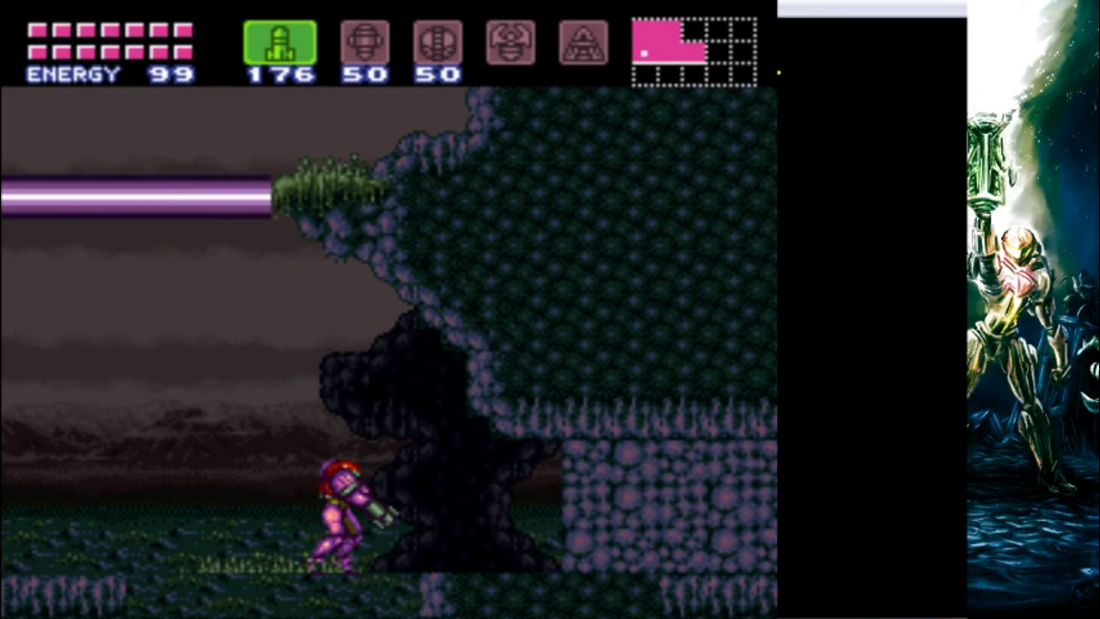
{"action": "key", "text": "z"}
{"action": "key", "text": "Left"}
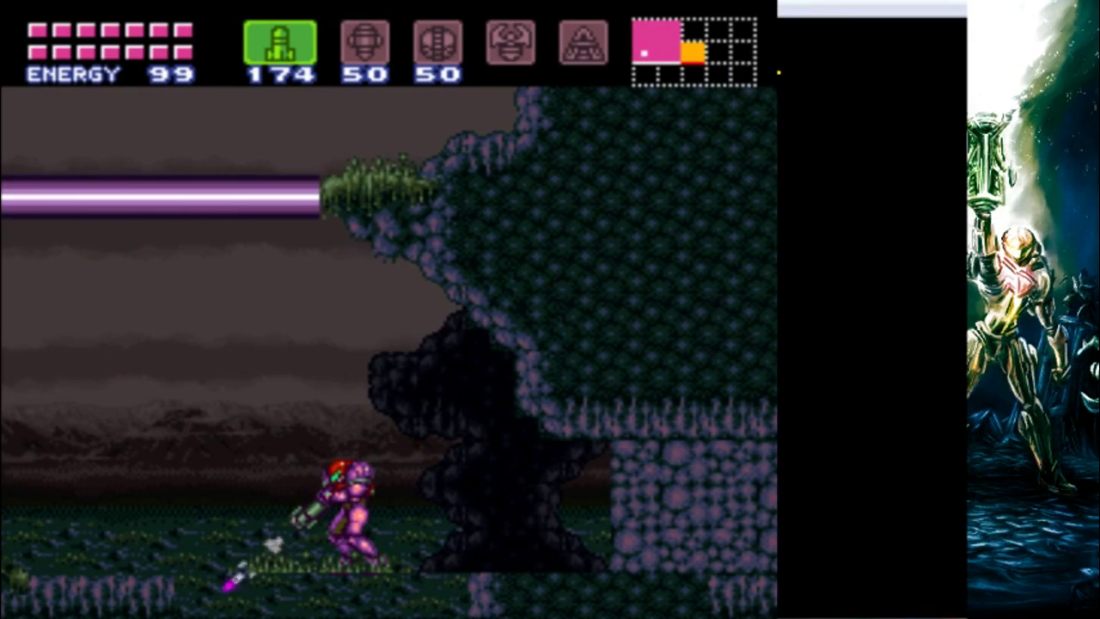
Step: Fire further missiles down at the ground while moving Samus up to the rock wall under the cliff
{"action": "key", "text": "z"}
{"action": "key", "text": "z"}
{"action": "key", "text": "Right"}
{"action": "key", "text": "z"}
{"action": "key", "text": "z"}
{"action": "key", "text": "z"}
{"action": "key", "text": "Left"}
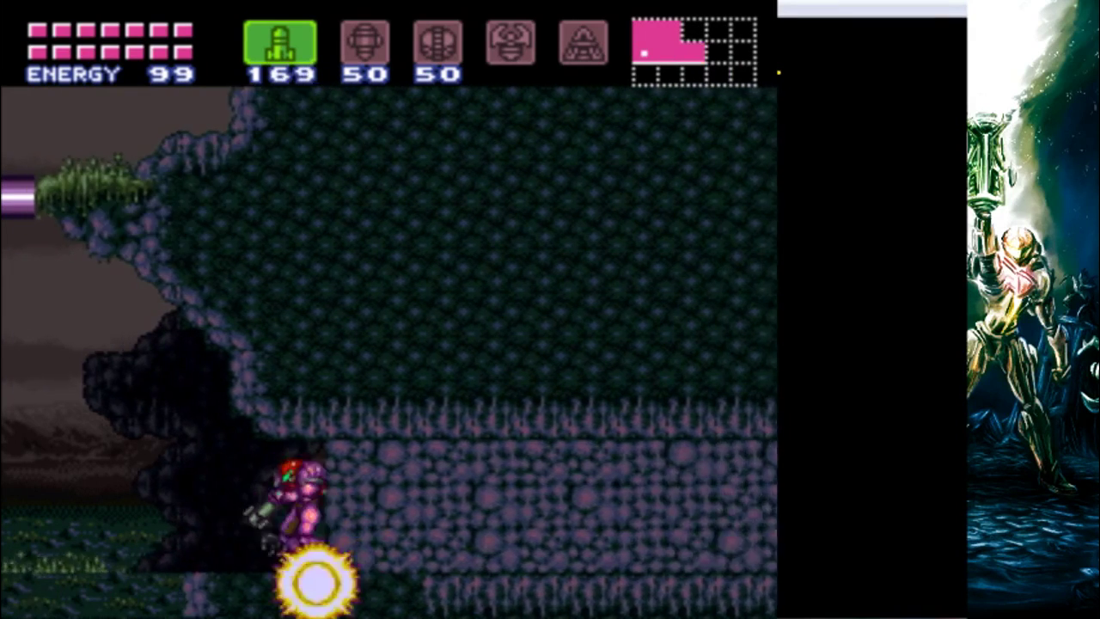
{"action": "key", "text": "z"}
Step: Run Samus away from the rock wall beneath the pipe, aim straight up at it, and continue onto the small hill
{"action": "key", "text": "Left"}
{"action": "key", "text": "Right"}
{"action": "key", "text": "Right"}
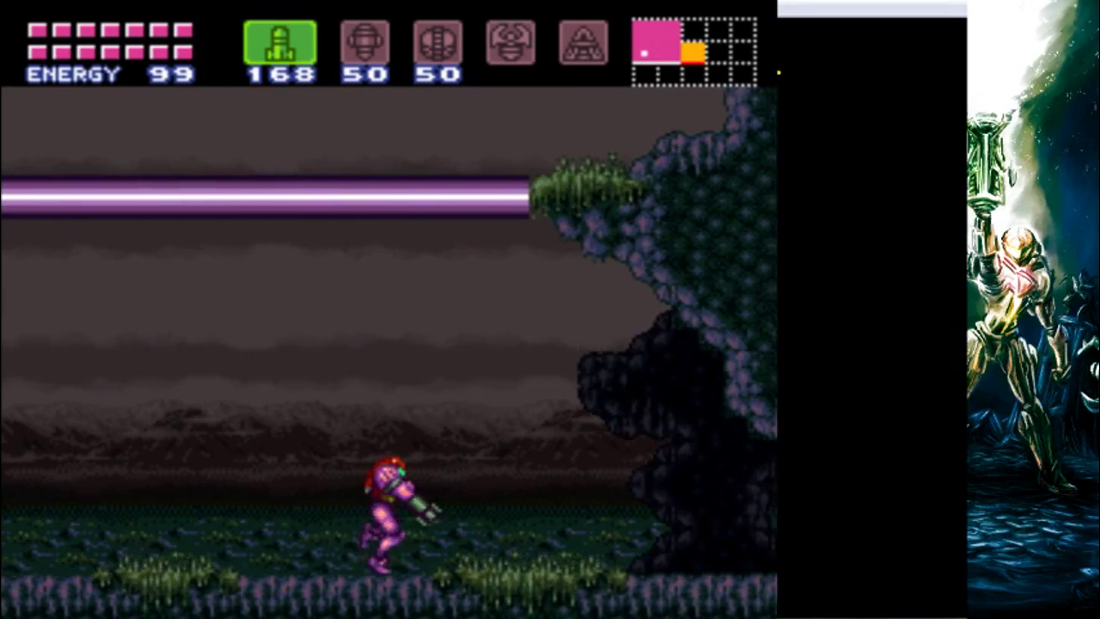
{"action": "key", "text": "Left"}
{"action": "key", "text": "Up"}
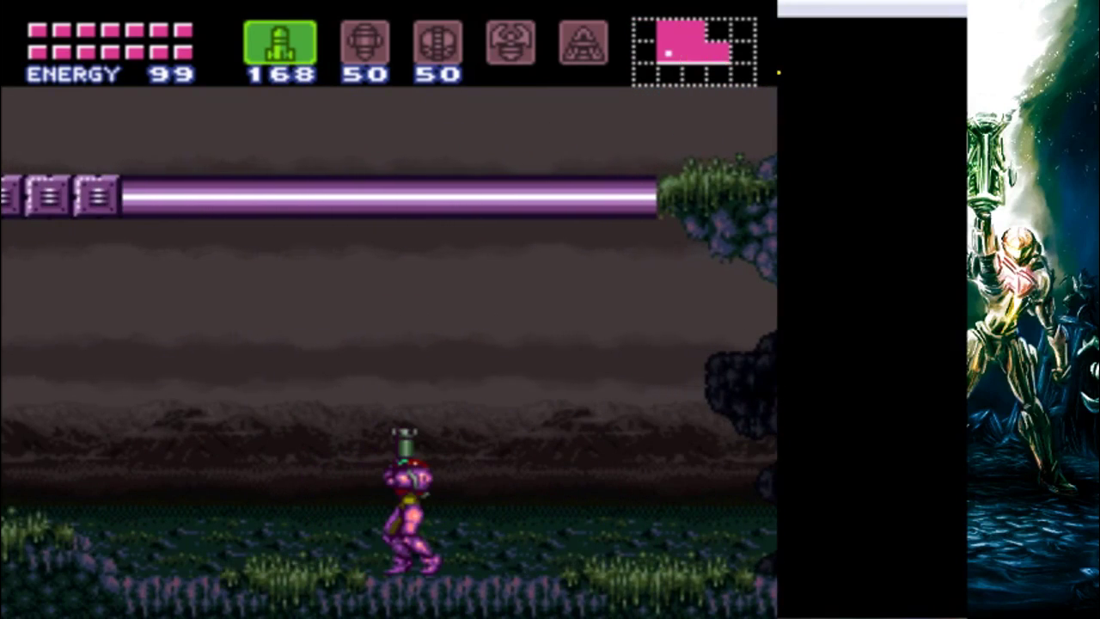
{"action": "key", "text": "Left"}
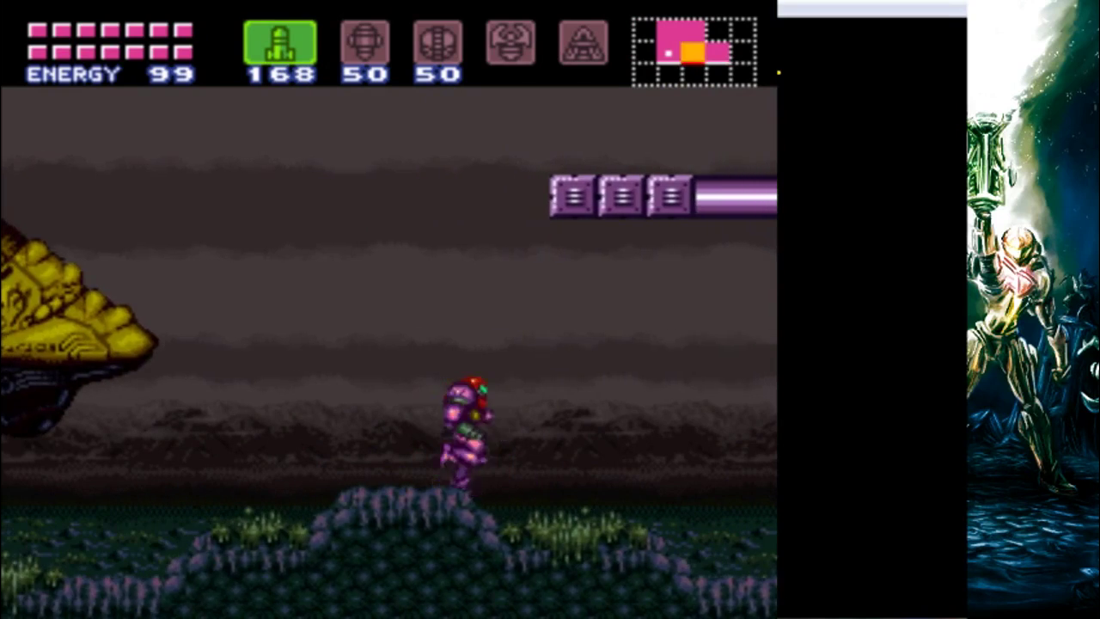
Step: Spin-jump Samus repeatedly from the hill through the open air above the pipe and beside the cliff
{"action": "key", "text": "x"}
{"action": "key", "text": "Right"}
{"action": "key", "text": "Right"}
{"action": "key", "text": "x"}
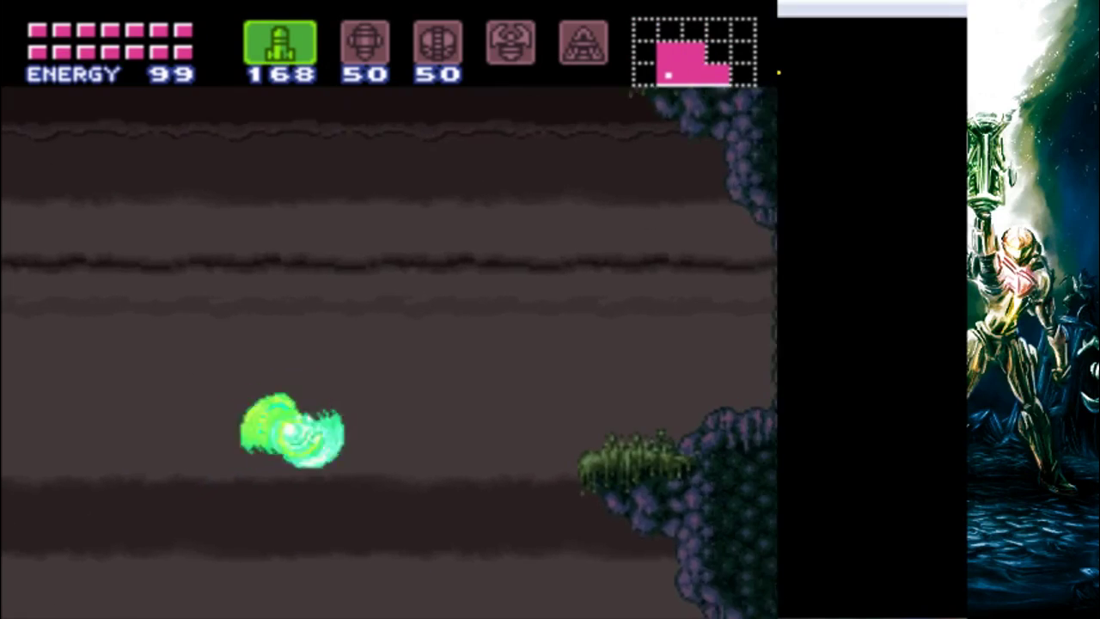
{"action": "key", "text": "Right"}
{"action": "key", "text": "Left"}
{"action": "key", "text": "x"}
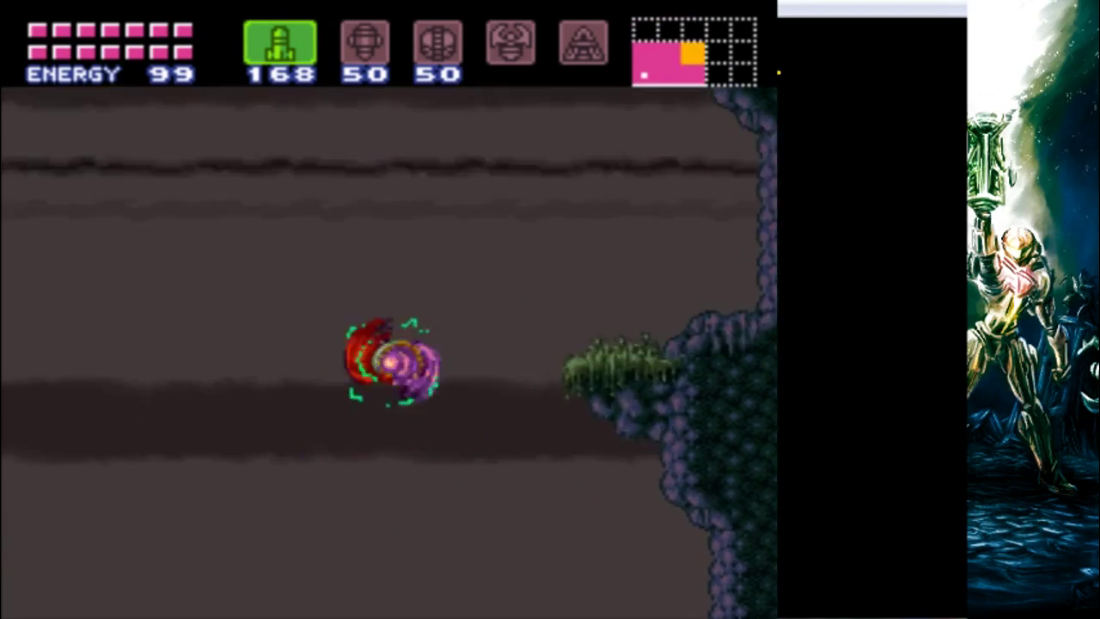
{"action": "key", "text": "Right"}
{"action": "key", "text": "x"}
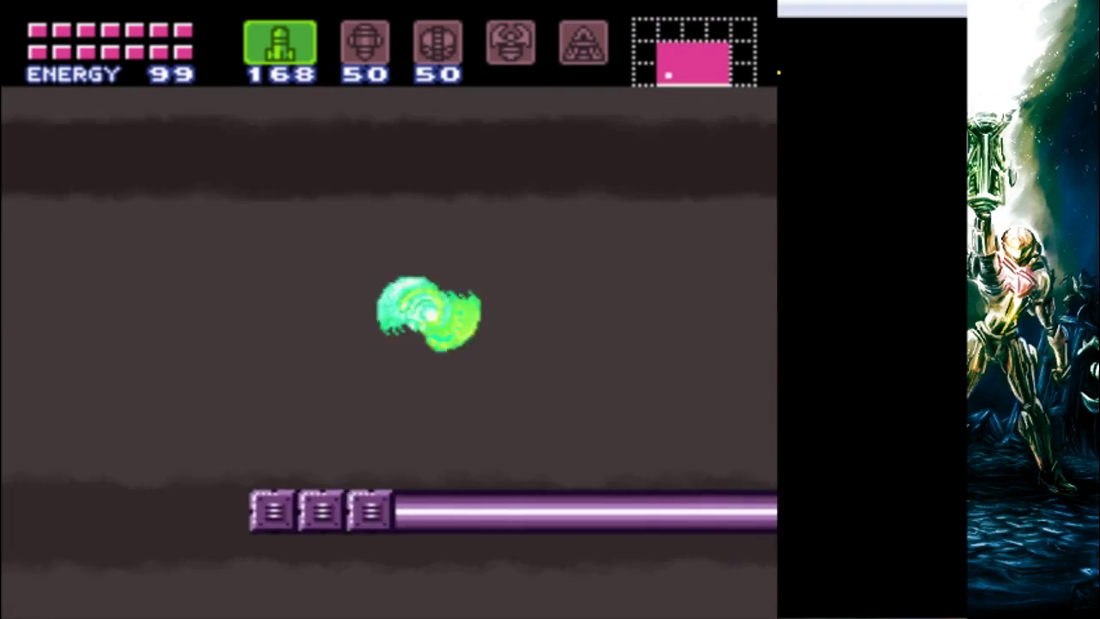
Step: Jump Samus across to the cliff ledge, fire a missile, and move her back over the pipe
{"action": "key", "text": "x"}
{"action": "key", "text": "Left"}
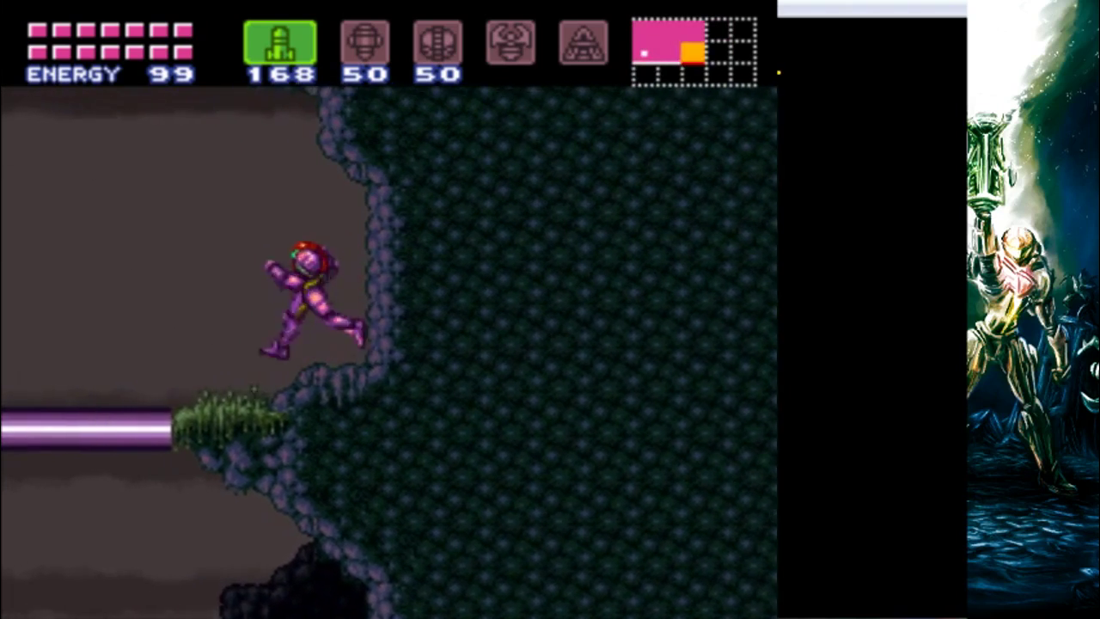
{"action": "key", "text": "Right"}
{"action": "key", "text": "s"}
{"action": "key", "text": "Left"}
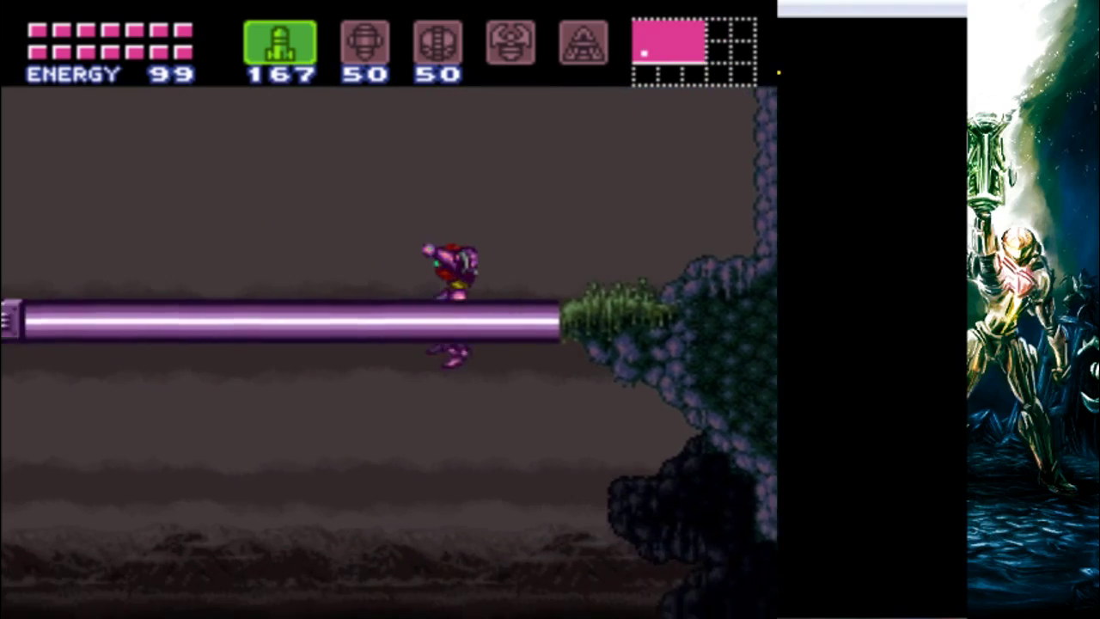
Step: From the ground beneath the pipe, fire a missile straight up at its underside and aim Samus up again
{"action": "key", "text": "x"}
{"action": "key", "text": "Right"}
{"action": "key", "text": "Up"}
{"action": "key", "text": "s"}
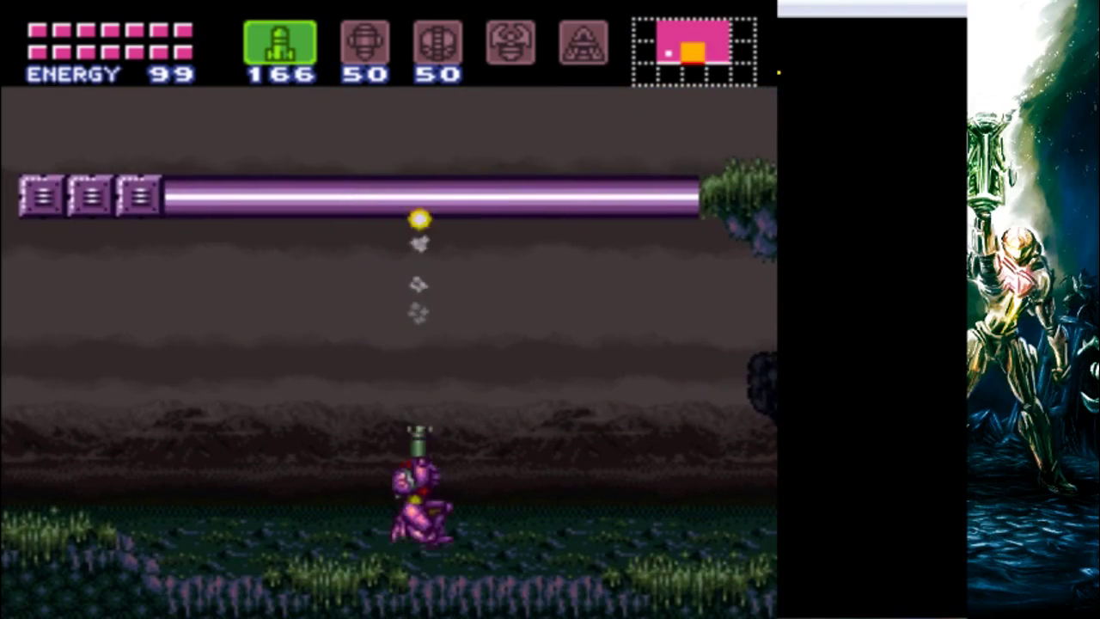
{"action": "key", "text": "Left"}
{"action": "key", "text": "Right"}
{"action": "key", "text": "Up"}
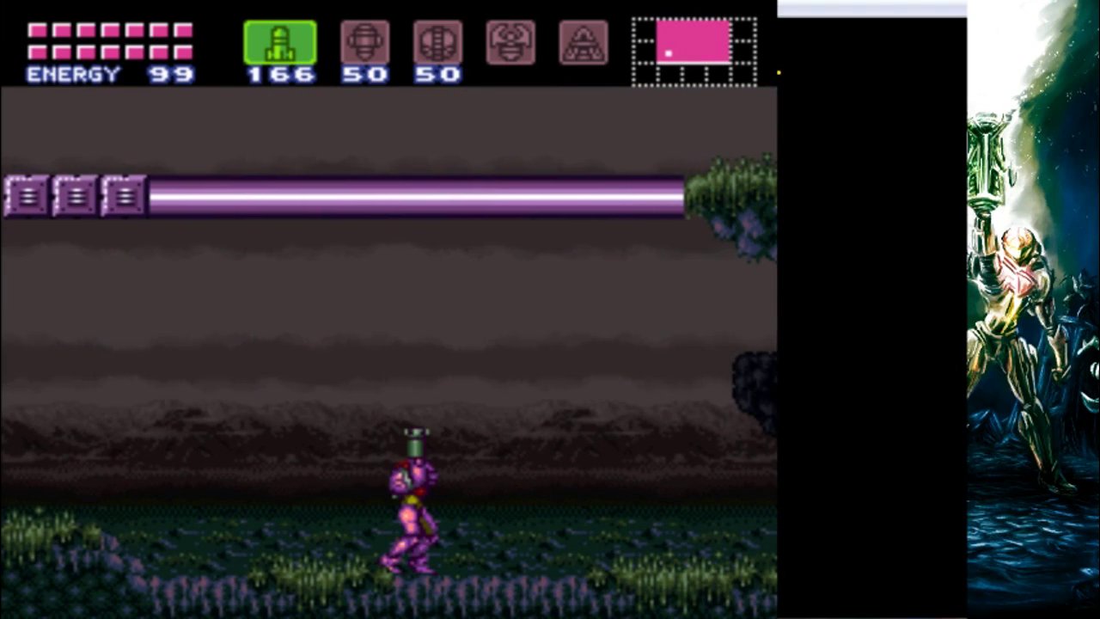
{"action": "key", "text": "x"}
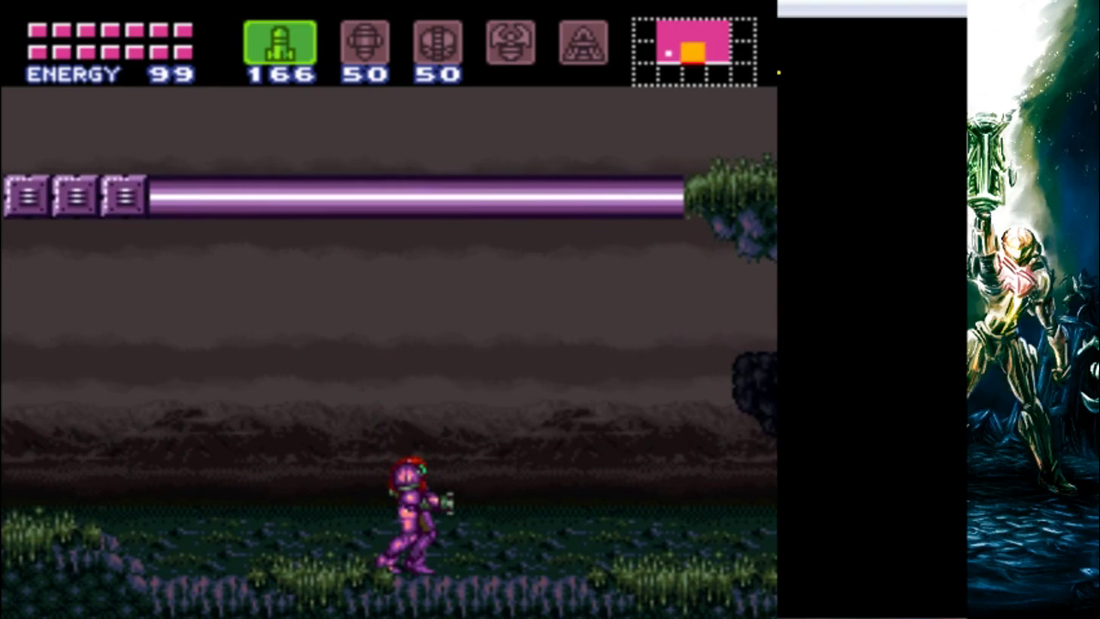
Step: End the playtest, return to normal editing in SMILE, and turn off Vertical Flip for the slope shapes
{"action": "key", "text": "alt+F4"}
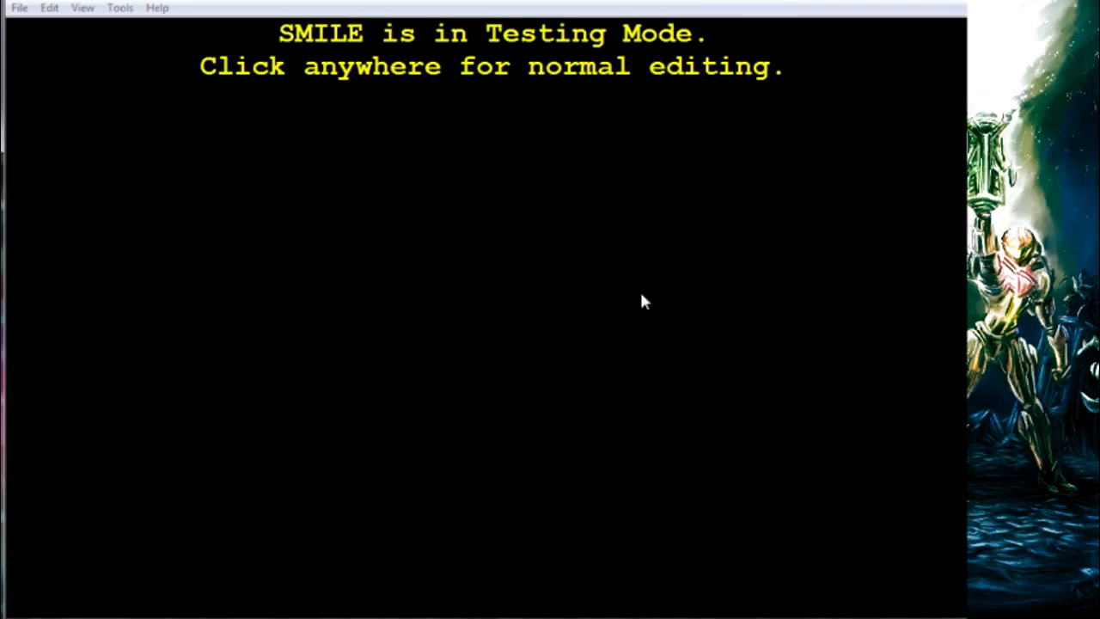
{"action": "left_click", "coordinate": [643, 300]}
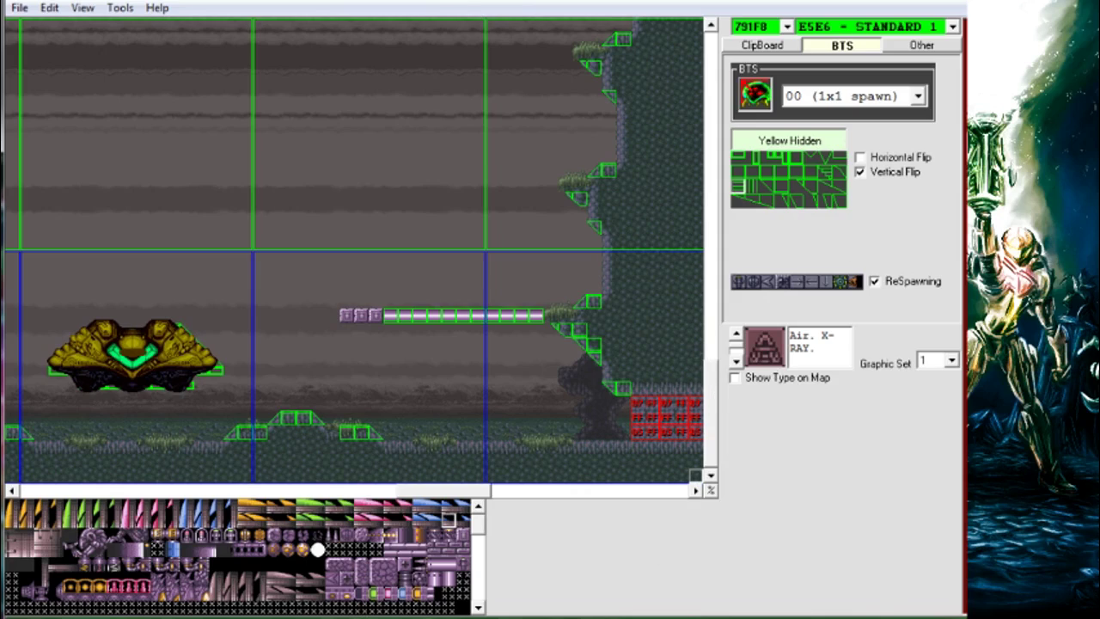
{"action": "left_click_drag", "start_coordinate": [483, 539], "coordinate": [486, 591]}
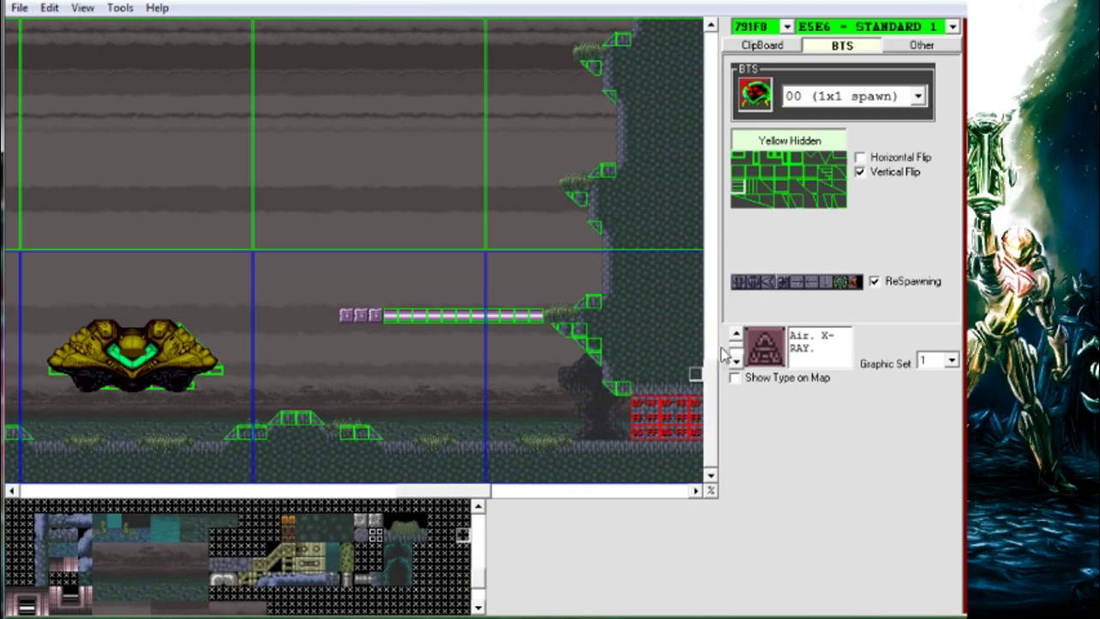
{"action": "left_click", "coordinate": [906, 173]}
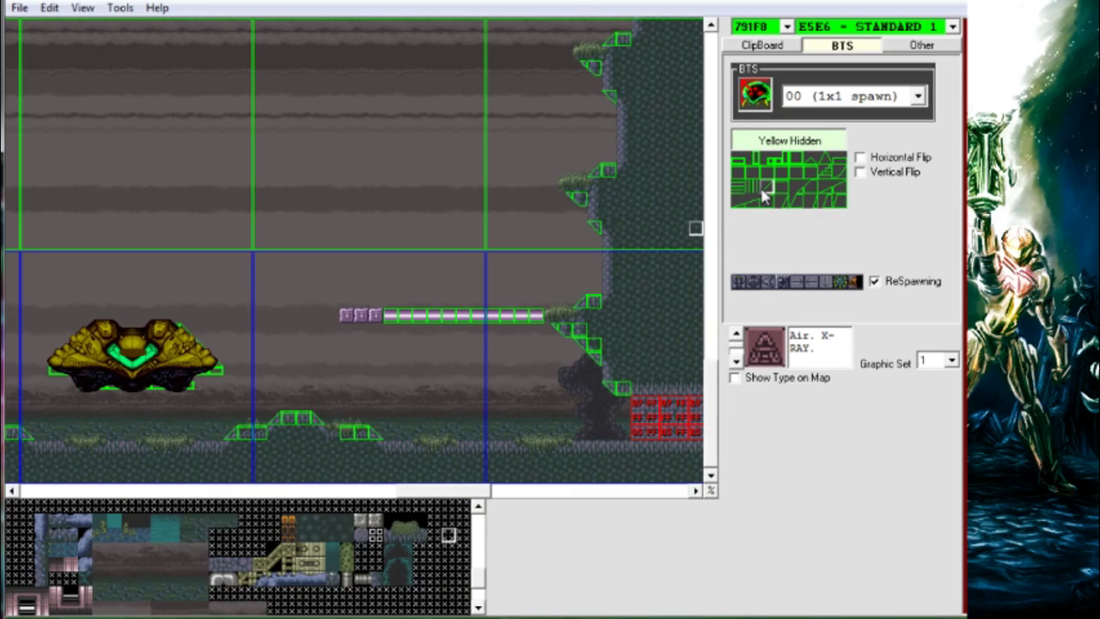
{"action": "left_click_drag", "start_coordinate": [646, 1], "coordinate": [648, 27]}
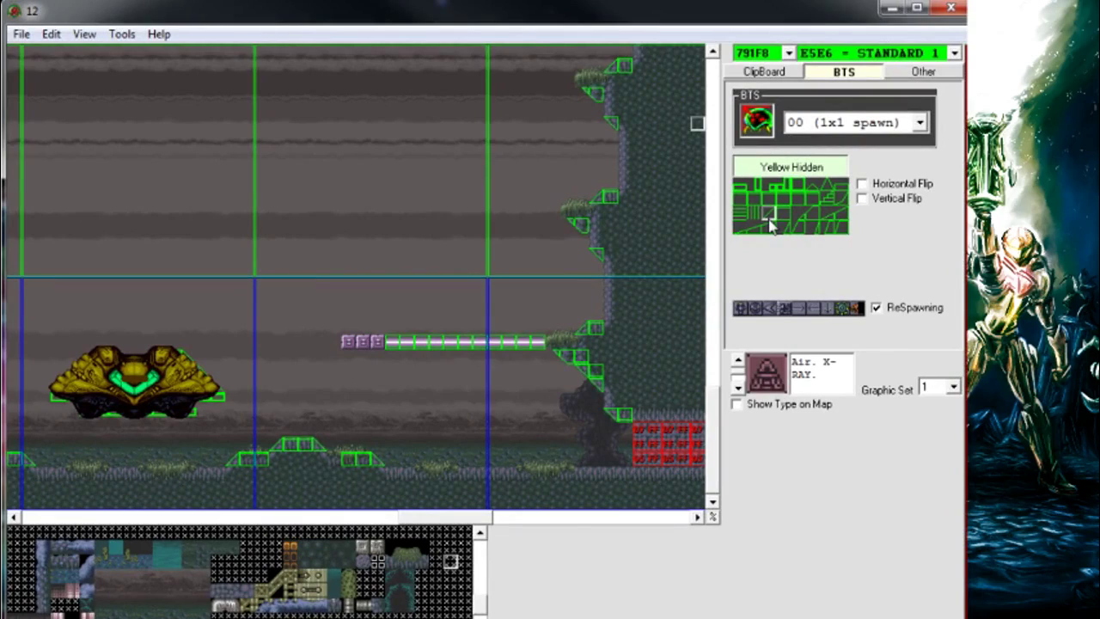
Step: Make Slope with BTS 12 the diagonal girder tile's default and place several of these tiles in the open air
{"action": "right_click", "coordinate": [276, 584]}
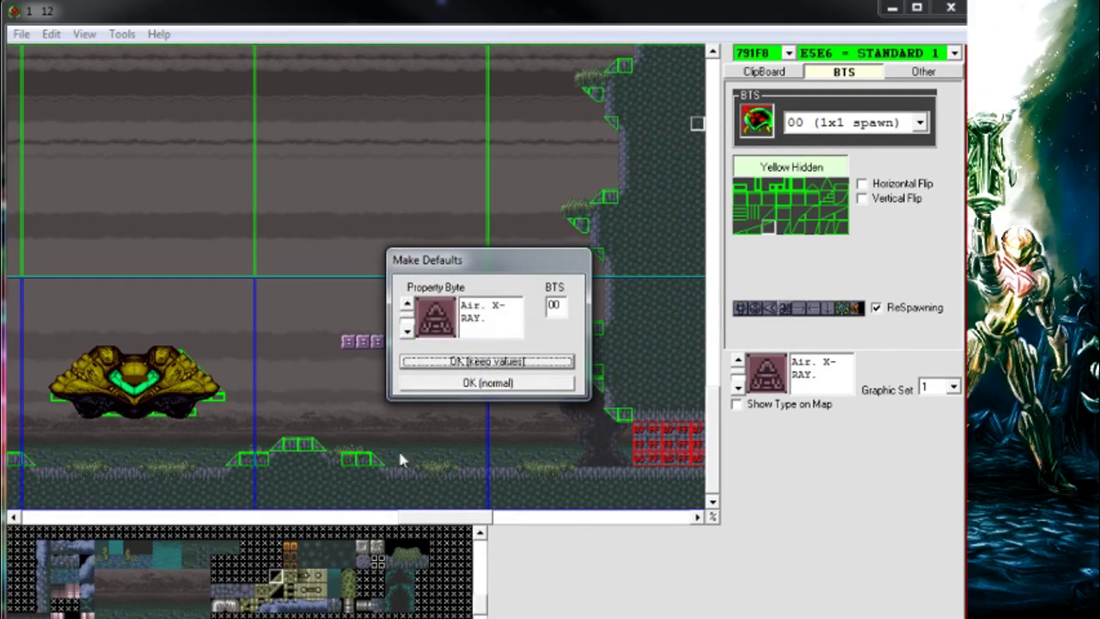
{"action": "left_click", "coordinate": [408, 332]}
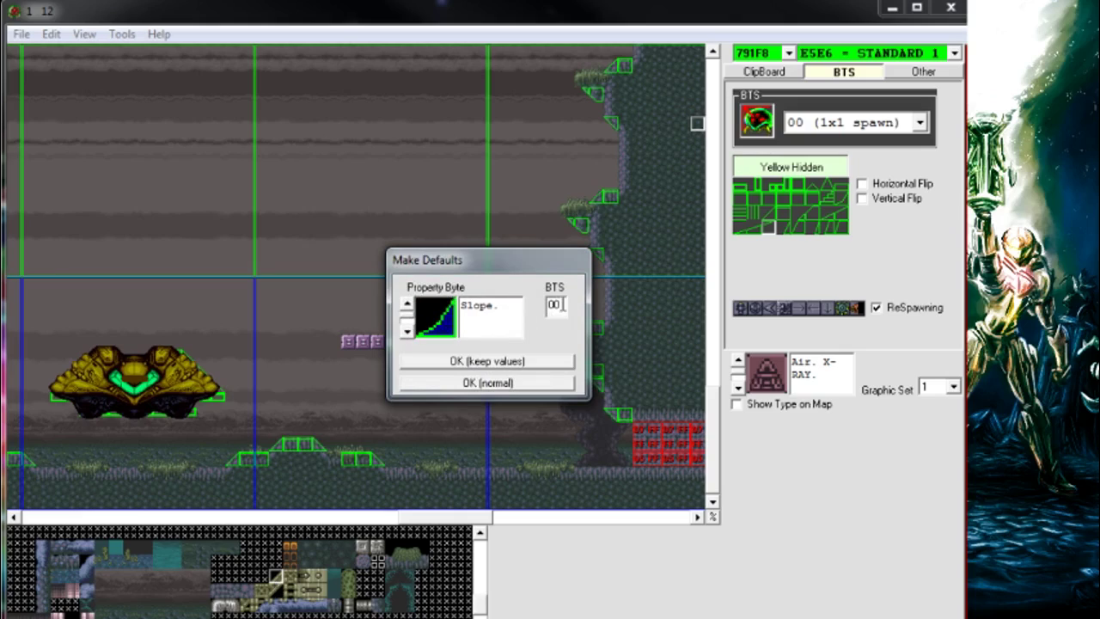
{"action": "left_click", "coordinate": [523, 361]}
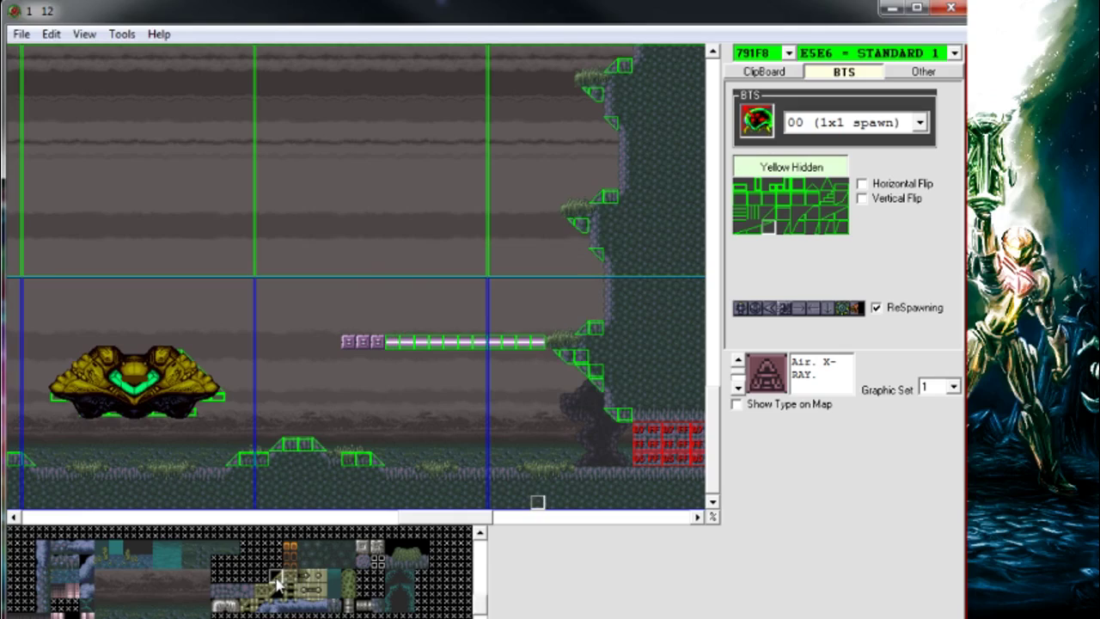
{"action": "left_click", "coordinate": [393, 226]}
{"action": "left_click", "coordinate": [436, 226]}
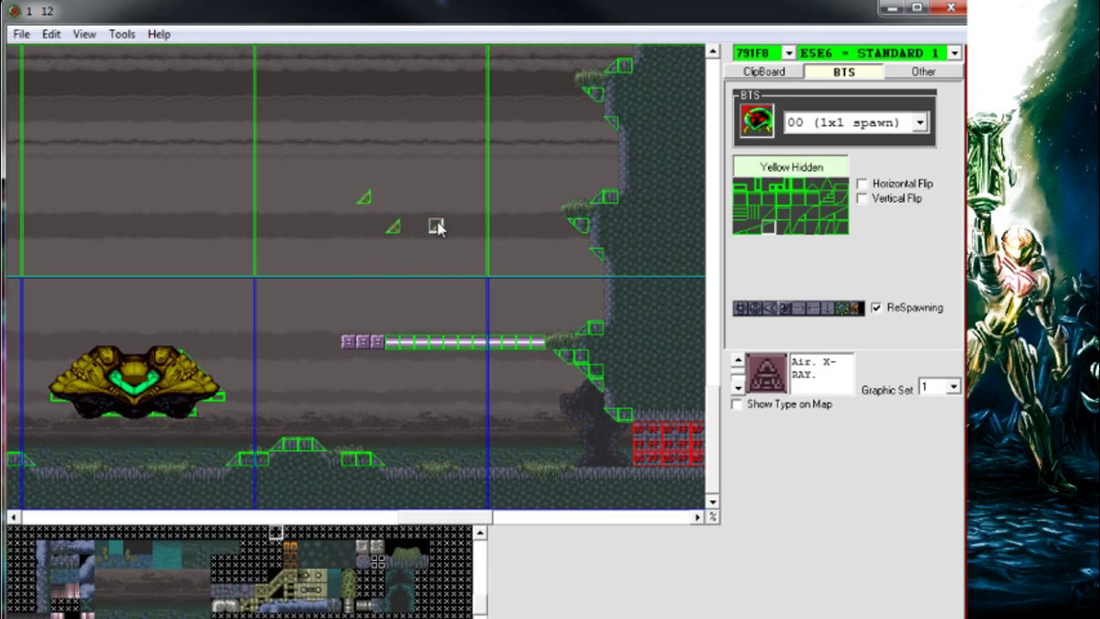
{"action": "left_click", "coordinate": [408, 241]}
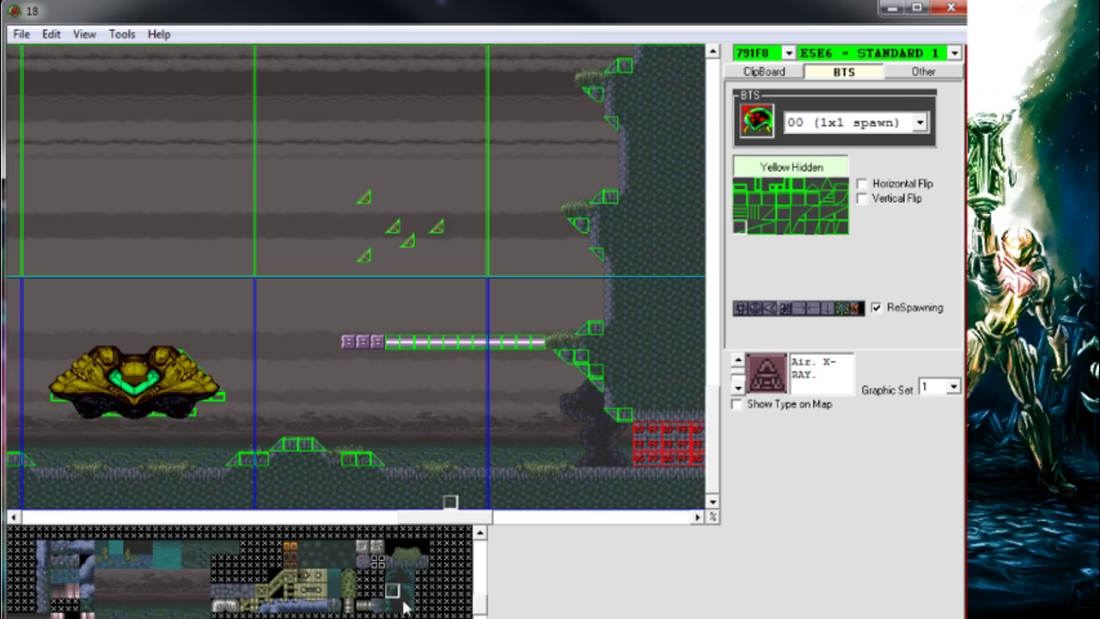
Step: Make Air X-RAY with BTS 00 the girder tile's default, place a column of them, and apply the slope to individual tiles
{"action": "right_click", "coordinate": [275, 578]}
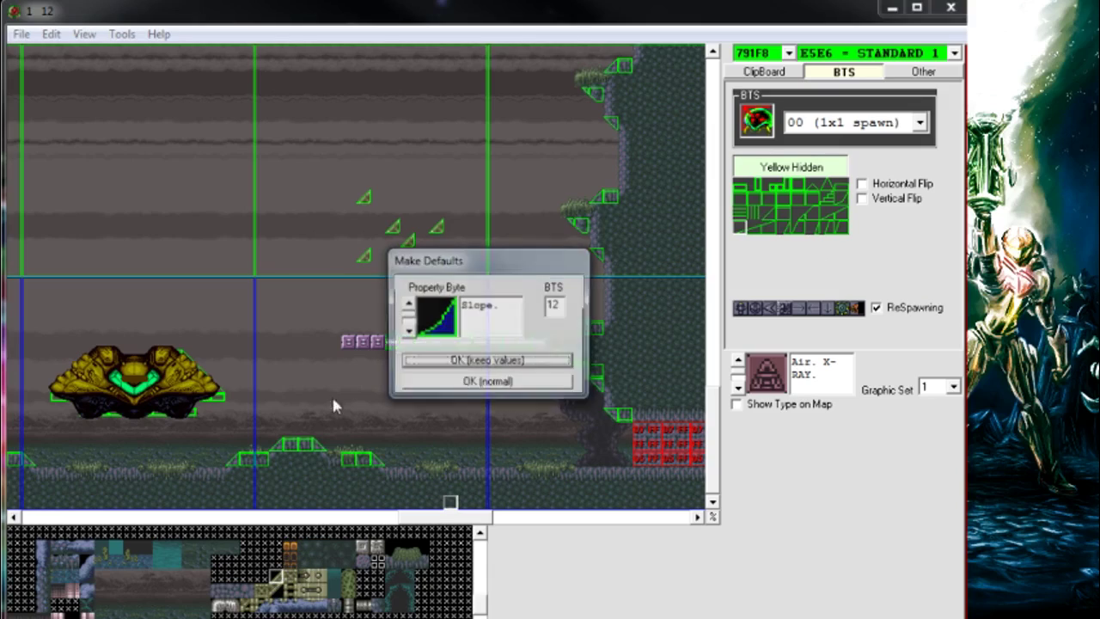
{"action": "left_click", "coordinate": [406, 305]}
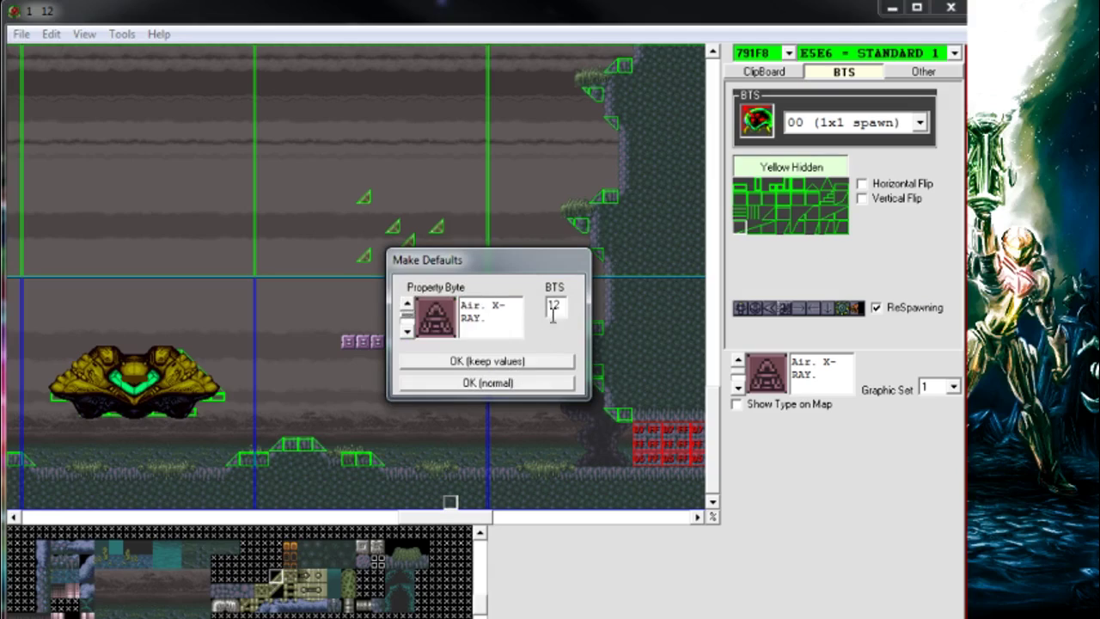
{"action": "left_click", "coordinate": [532, 359]}
{"action": "left_click", "coordinate": [295, 194]}
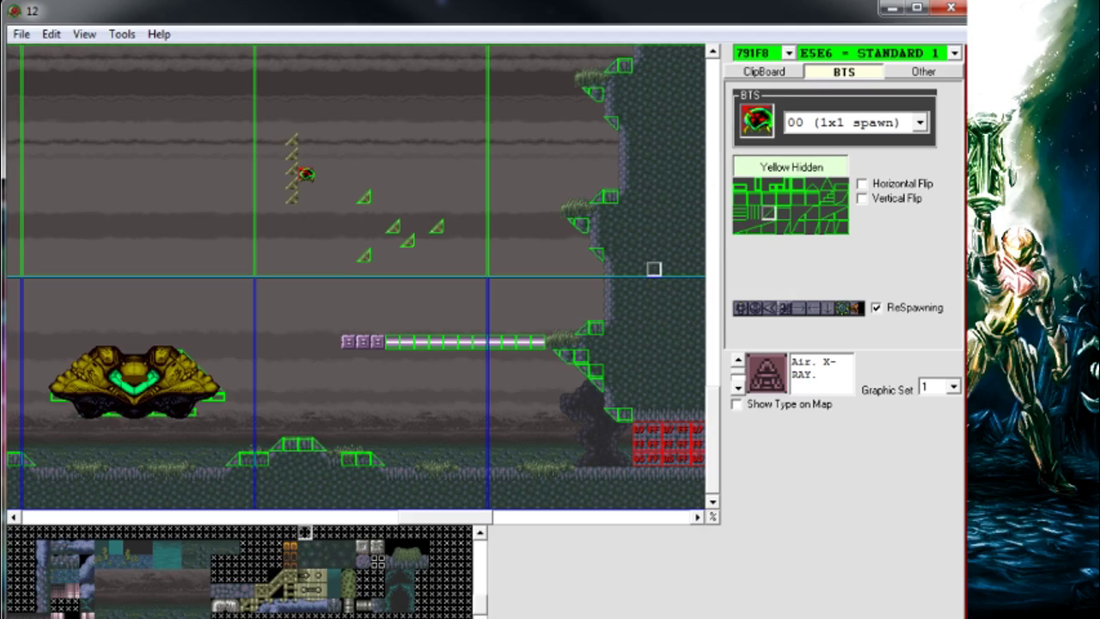
{"action": "right_click", "coordinate": [294, 176]}
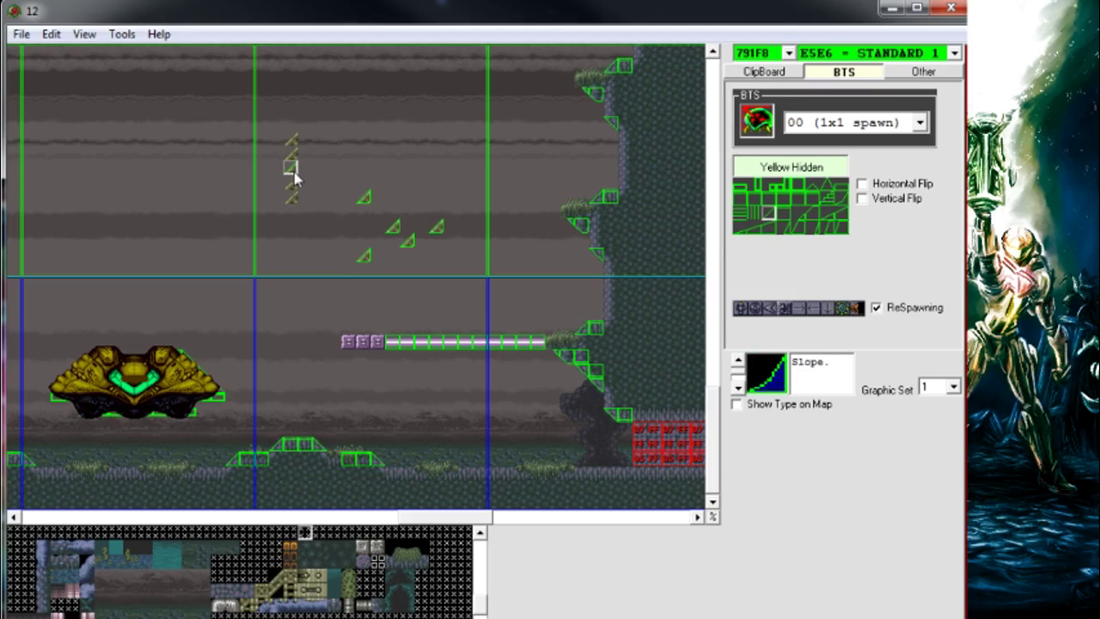
{"action": "right_click", "coordinate": [361, 168]}
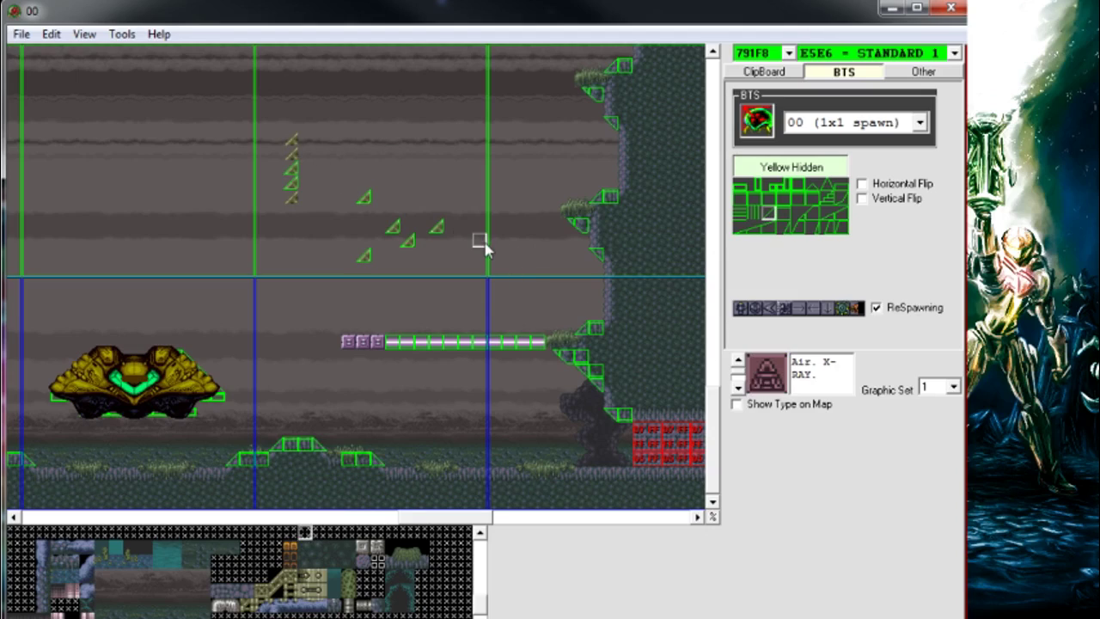
Step: Change the diagonal girder tile's default back to Slope with BTS 12
{"action": "right_click", "coordinate": [280, 578]}
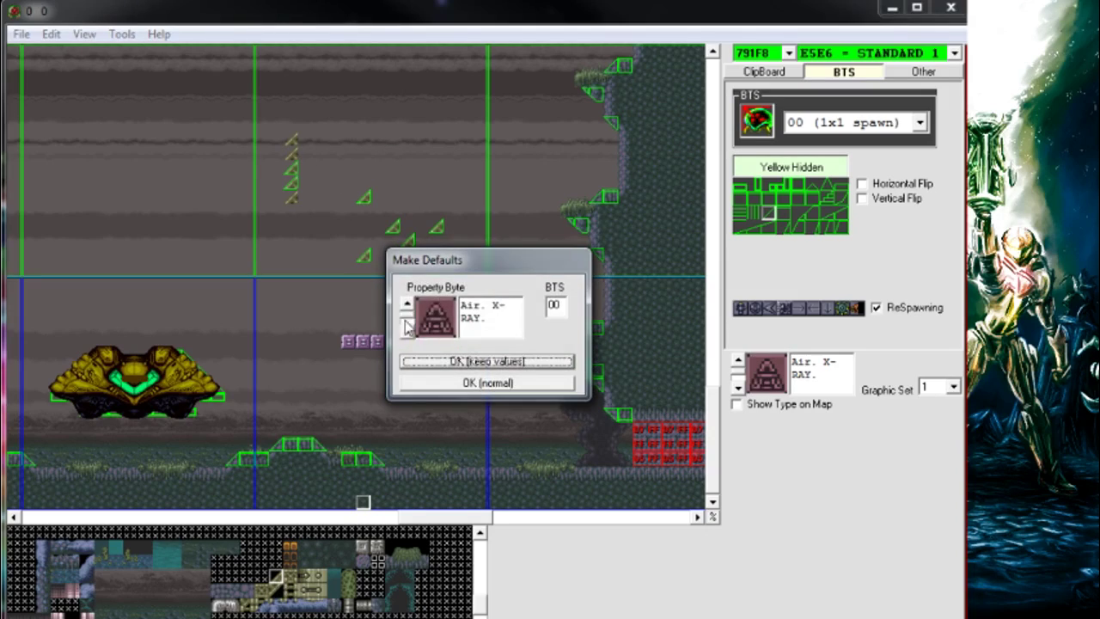
{"action": "left_click", "coordinate": [407, 331]}
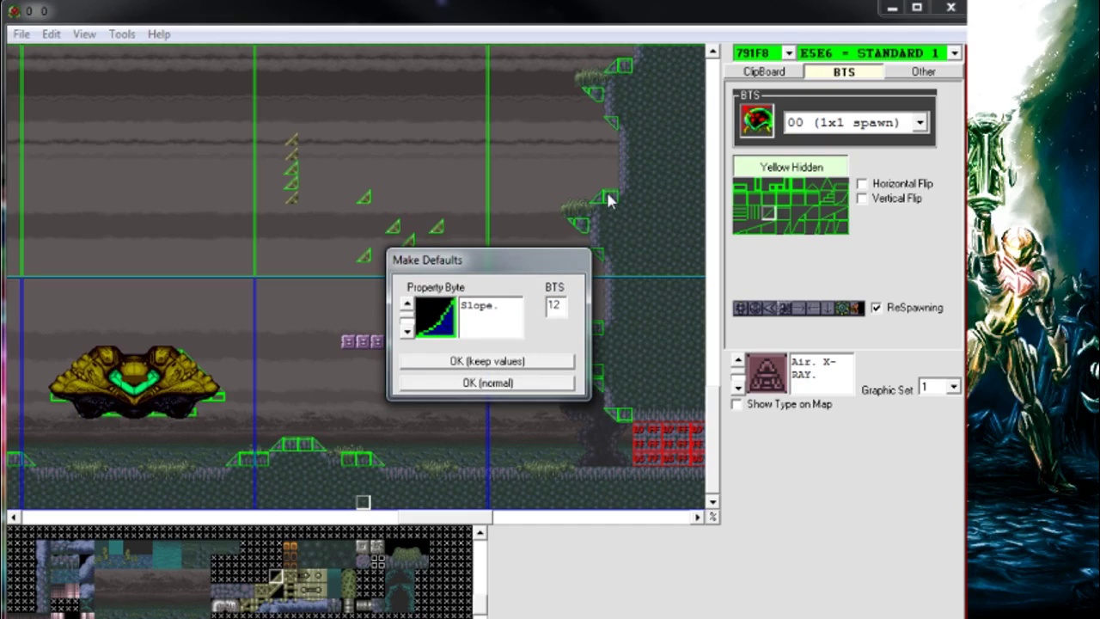
{"action": "left_click", "coordinate": [523, 382]}
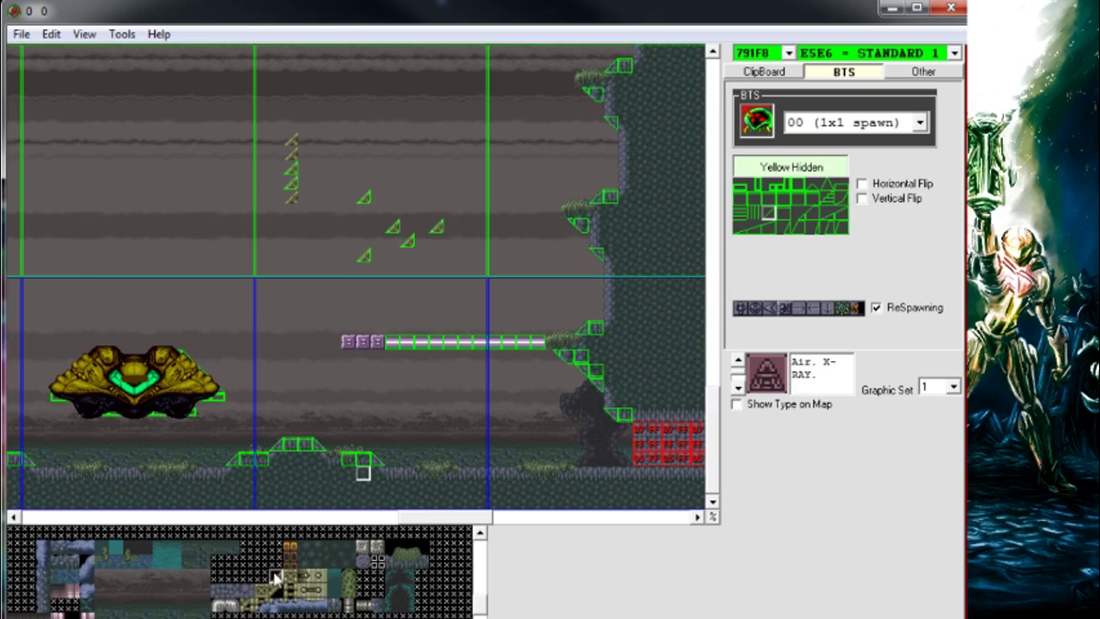
Step: Paint a diagonal girder ramp from the pipe's end blocks down toward the hill and erase the test tiles above
{"action": "left_click", "coordinate": [337, 343]}
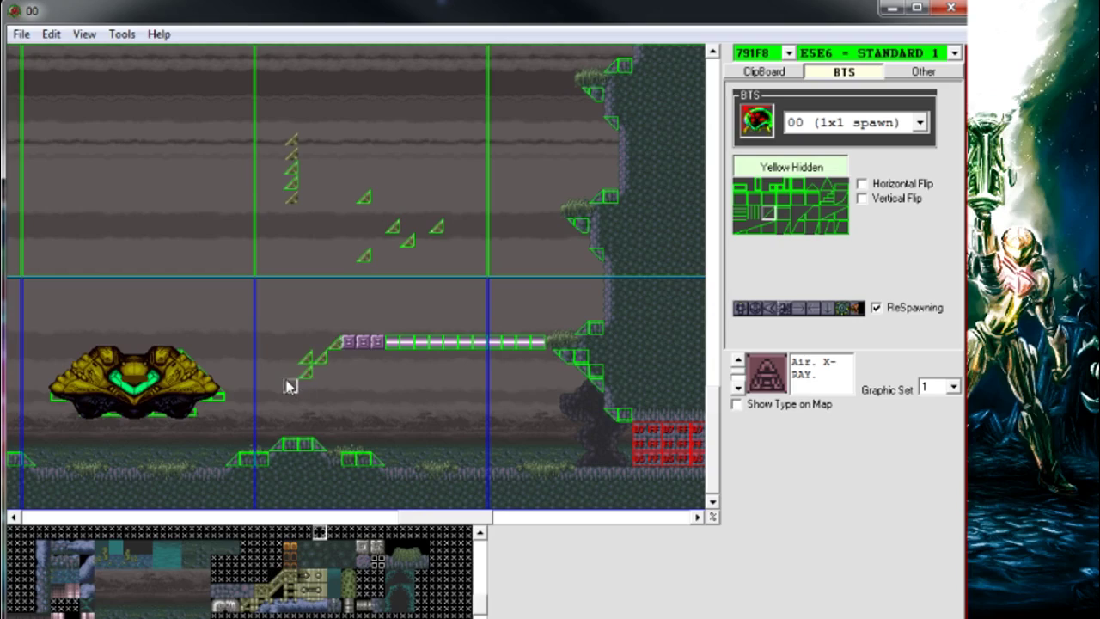
{"action": "mouse_move", "coordinate": [305, 361]}
{"action": "left_mouse_down"}
{"action": "mouse_move", "coordinate": [302, 386]}
{"action": "mouse_move", "coordinate": [268, 418]}
{"action": "left_mouse_up"}
{"action": "mouse_move", "coordinate": [433, 232]}
{"action": "left_mouse_down"}
{"action": "mouse_move", "coordinate": [377, 226]}
{"action": "mouse_move", "coordinate": [309, 192]}
{"action": "mouse_move", "coordinate": [300, 146]}
{"action": "left_mouse_up"}
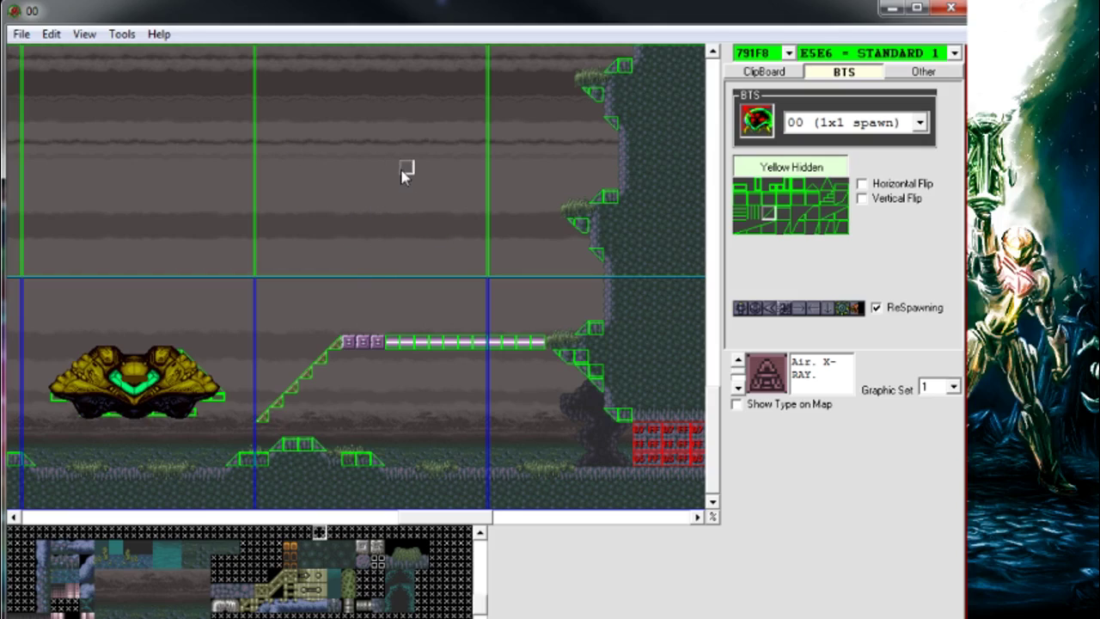
Step: Make Slope with BTS 13 the default for the girder tile adjoining the diagonal one
{"action": "right_click", "coordinate": [292, 577]}
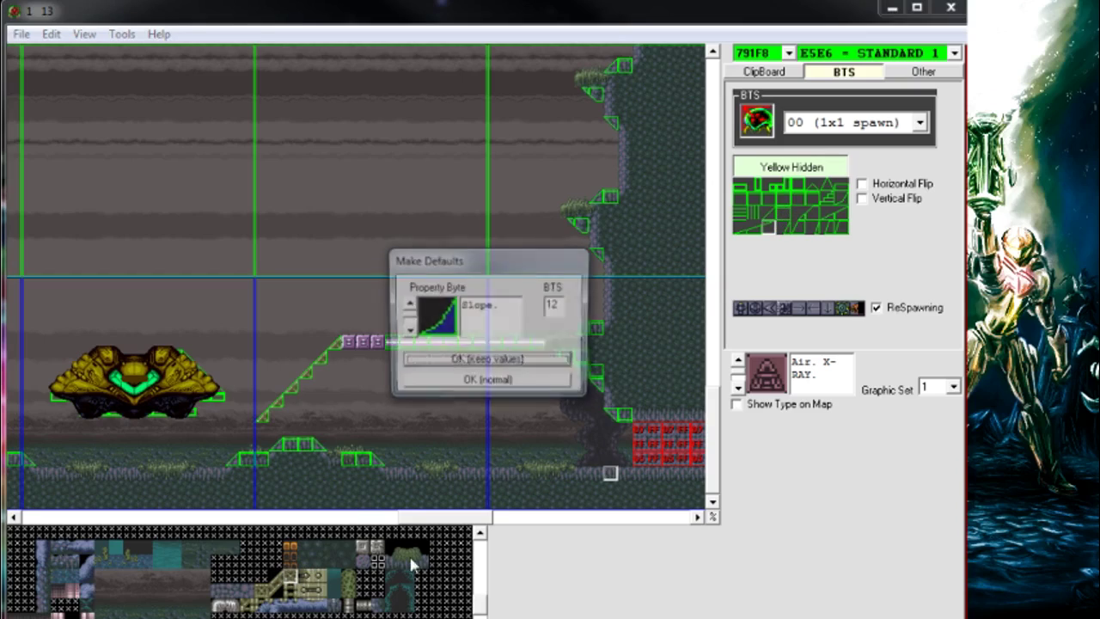
{"action": "left_click_drag", "start_coordinate": [566, 305], "coordinate": [553, 306]}
{"action": "type", "text": "3"}
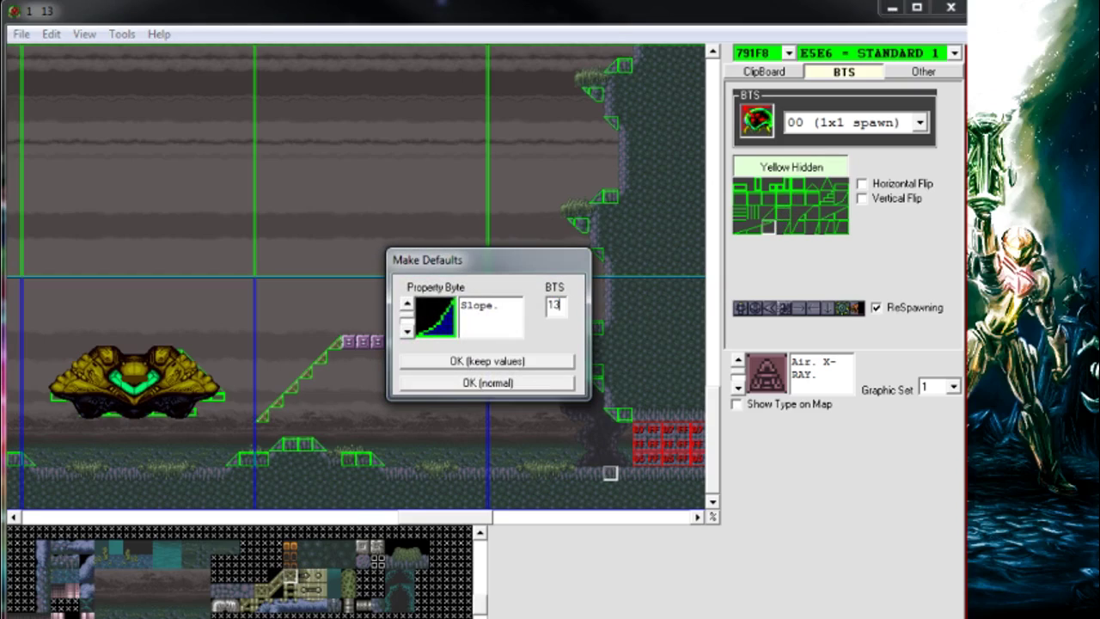
{"action": "left_click", "coordinate": [497, 384]}
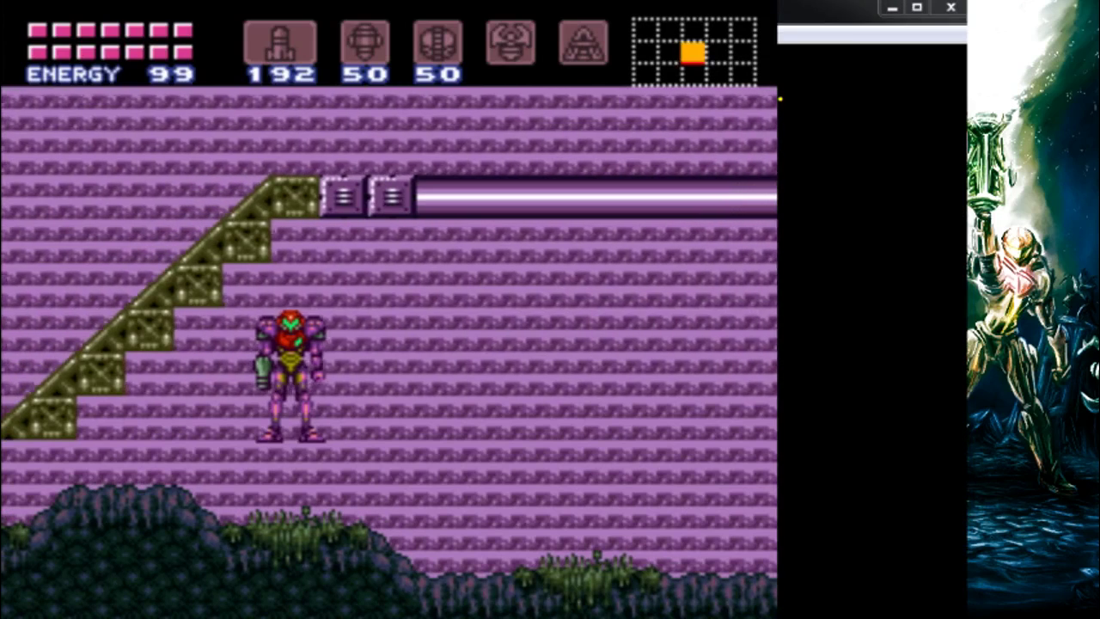
Step: Playtest the room by running along the ground beneath the pipe, climbing the girder ramp and jumping off it
{"action": "key", "text": "Left"}
{"action": "key", "text": "Right"}
{"action": "key", "text": "x"}
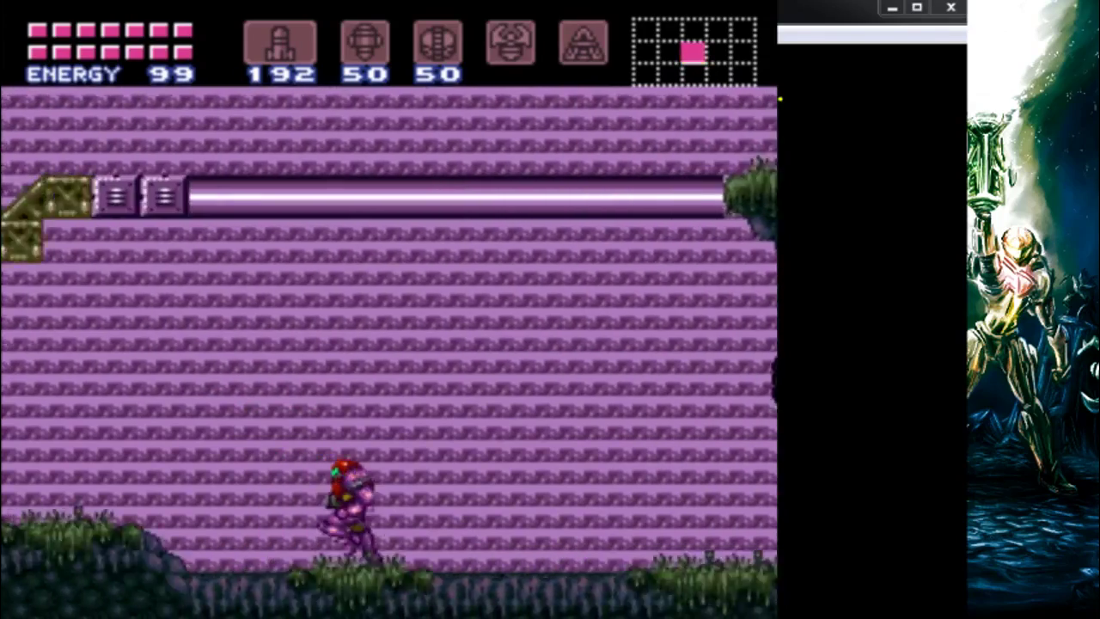
{"action": "key", "text": "Right"}
{"action": "key", "text": "Right"}
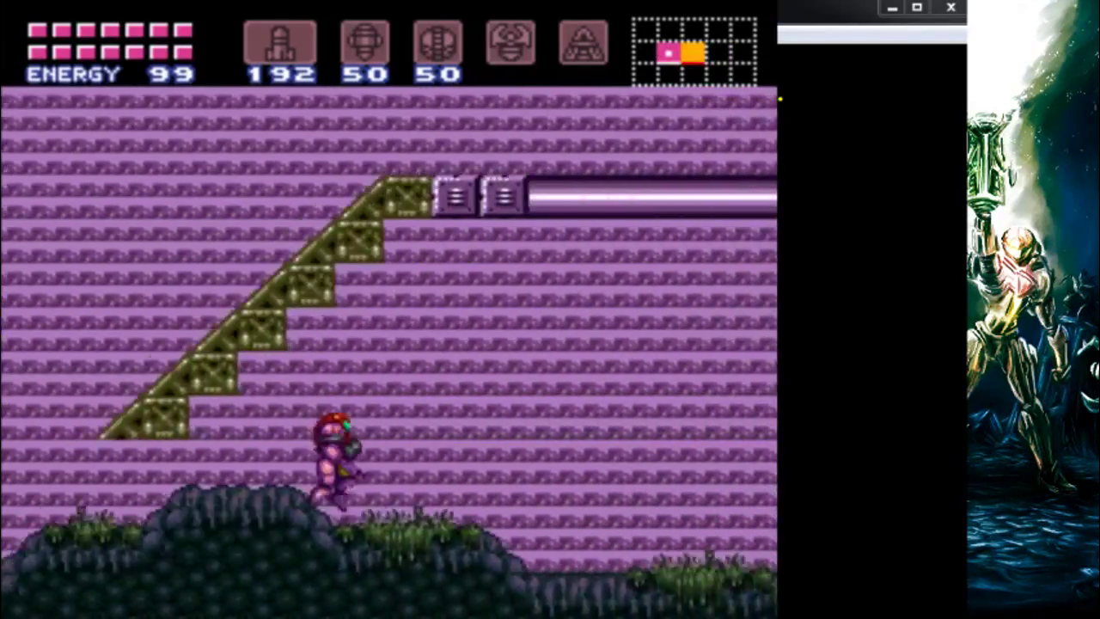
{"action": "key", "text": "Left"}
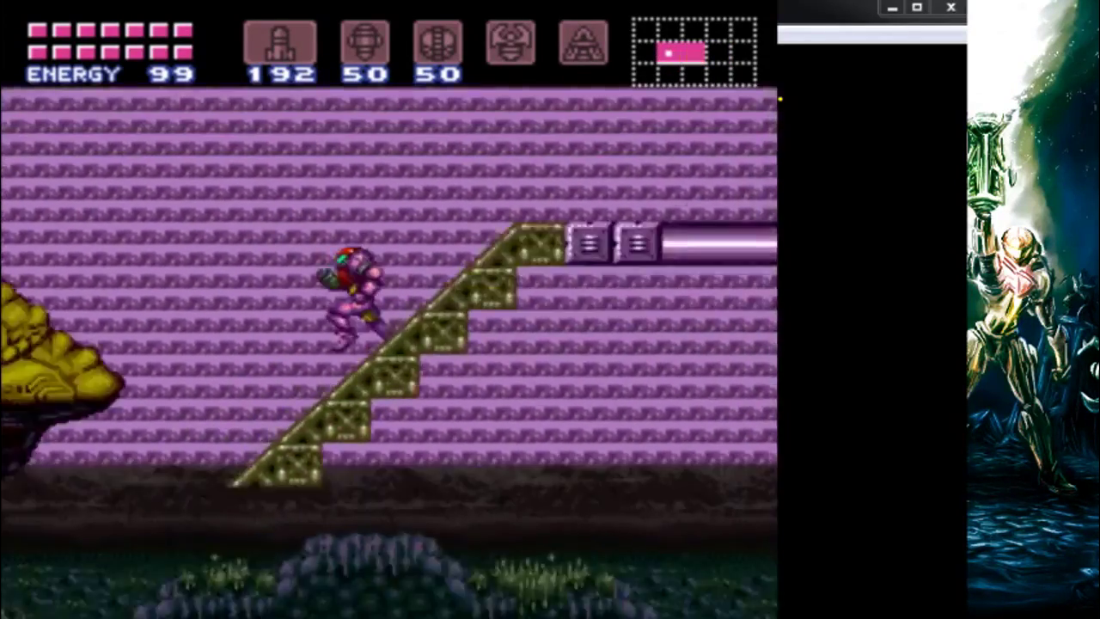
{"action": "key", "text": "Right"}
{"action": "key", "text": "x"}
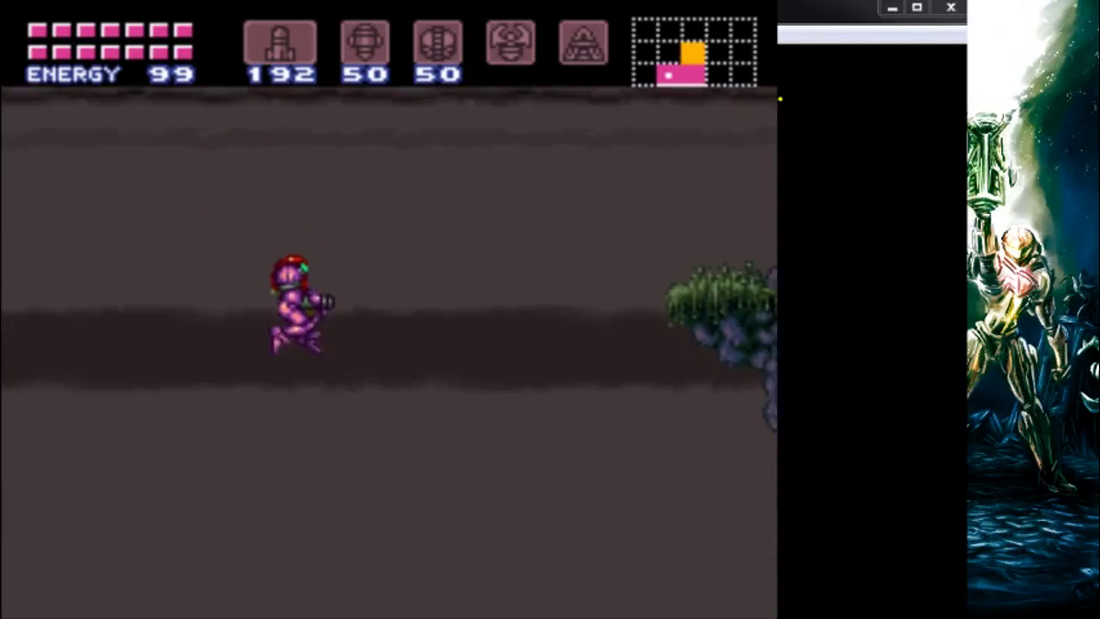
Step: Walk Samus over the hill beneath the girder ramp in both directions to test the underside collision
{"action": "key", "text": "Left"}
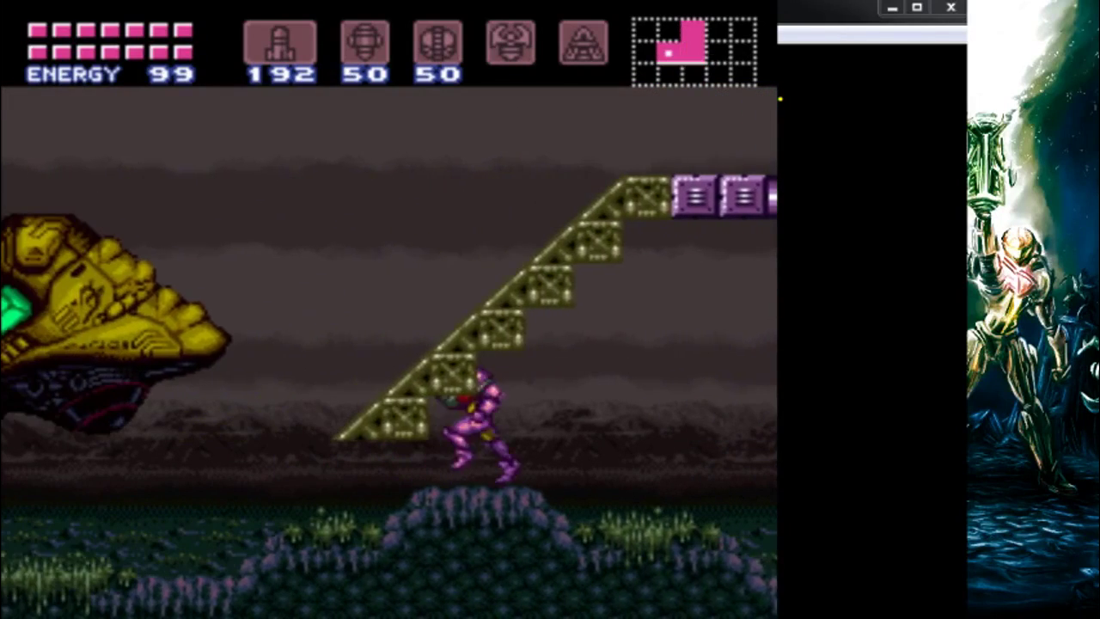
{"action": "key", "text": "Down"}
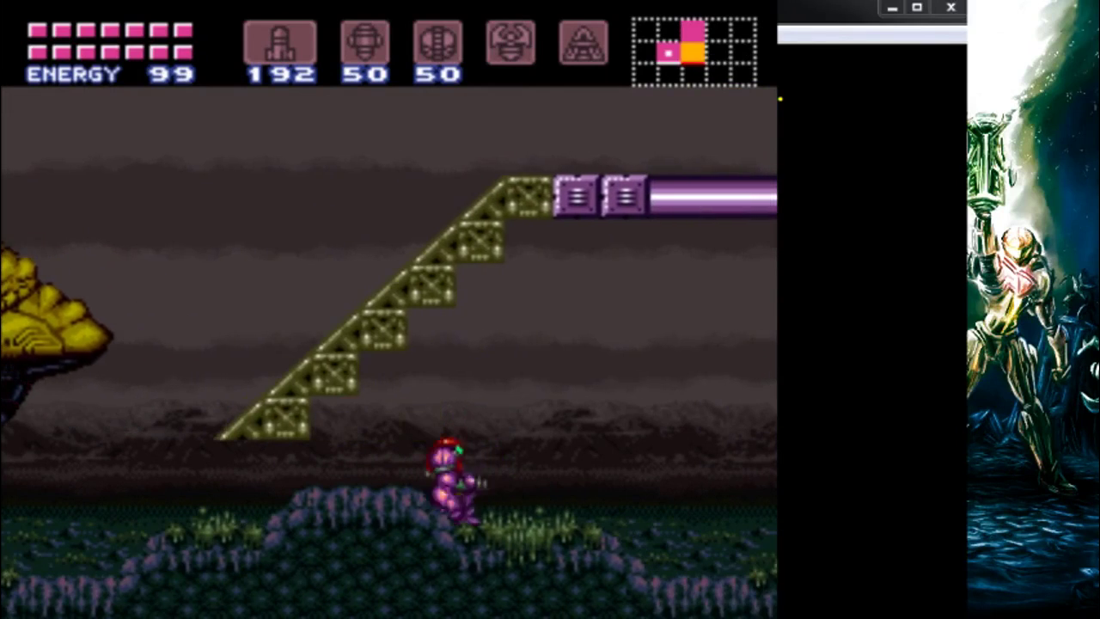
{"action": "key", "text": "Left"}
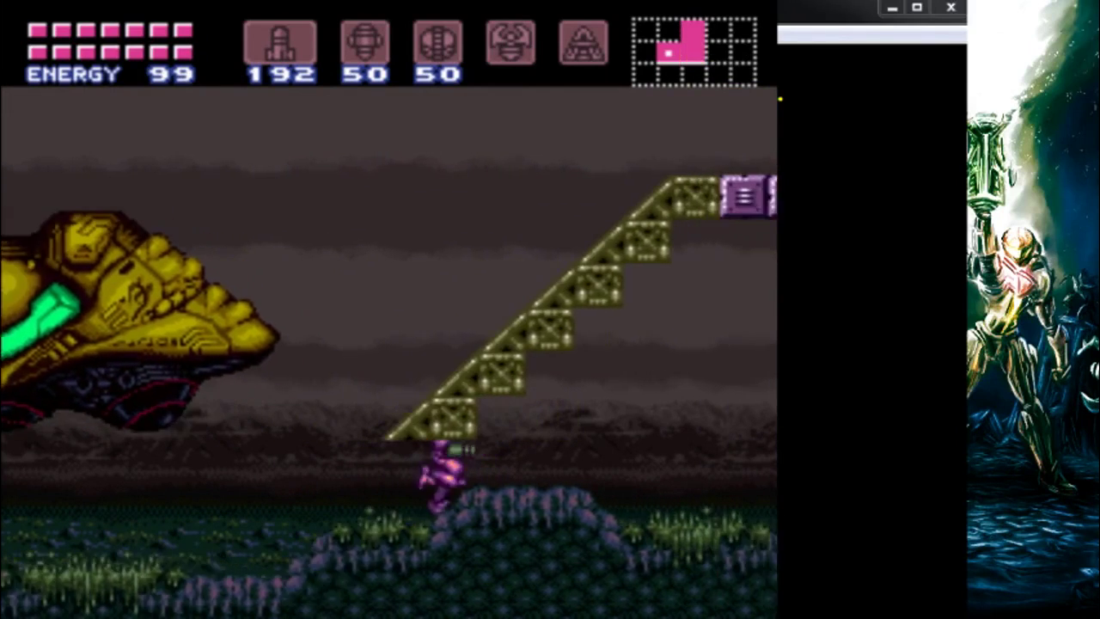
{"action": "key", "text": "Right"}
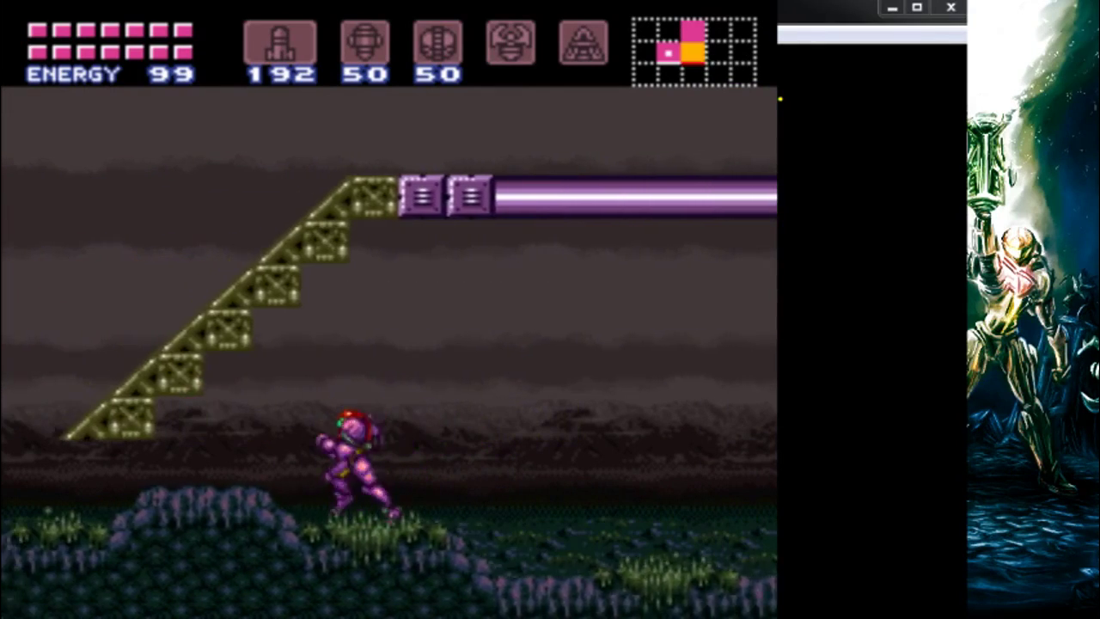
{"action": "key", "text": "Right"}
{"action": "key", "text": "x"}
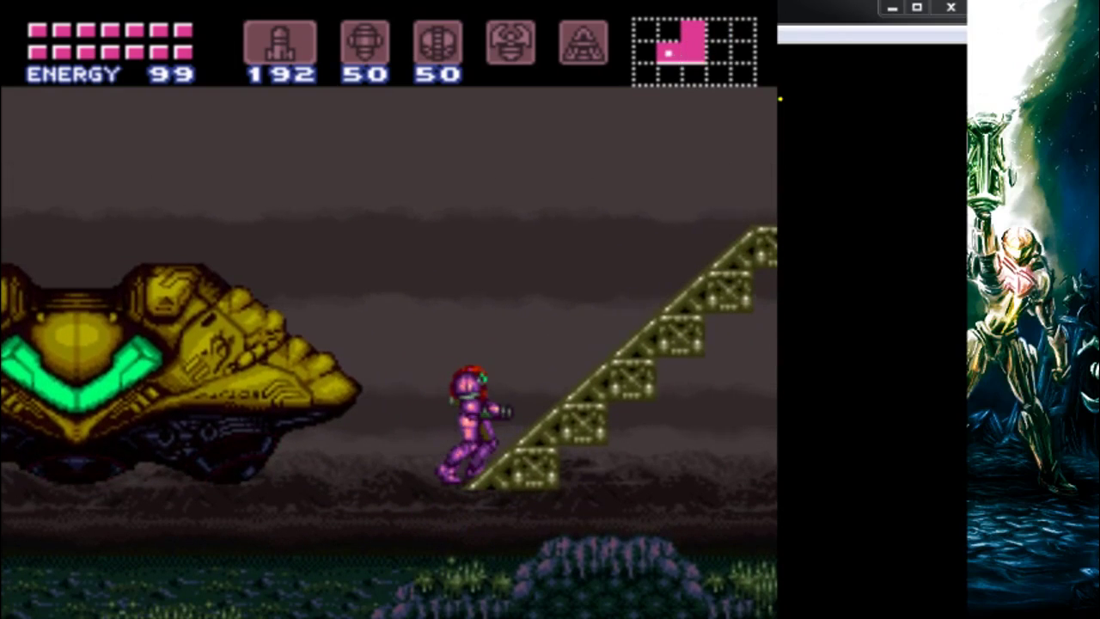
{"action": "key", "text": "Left"}
{"action": "key", "text": "Right"}
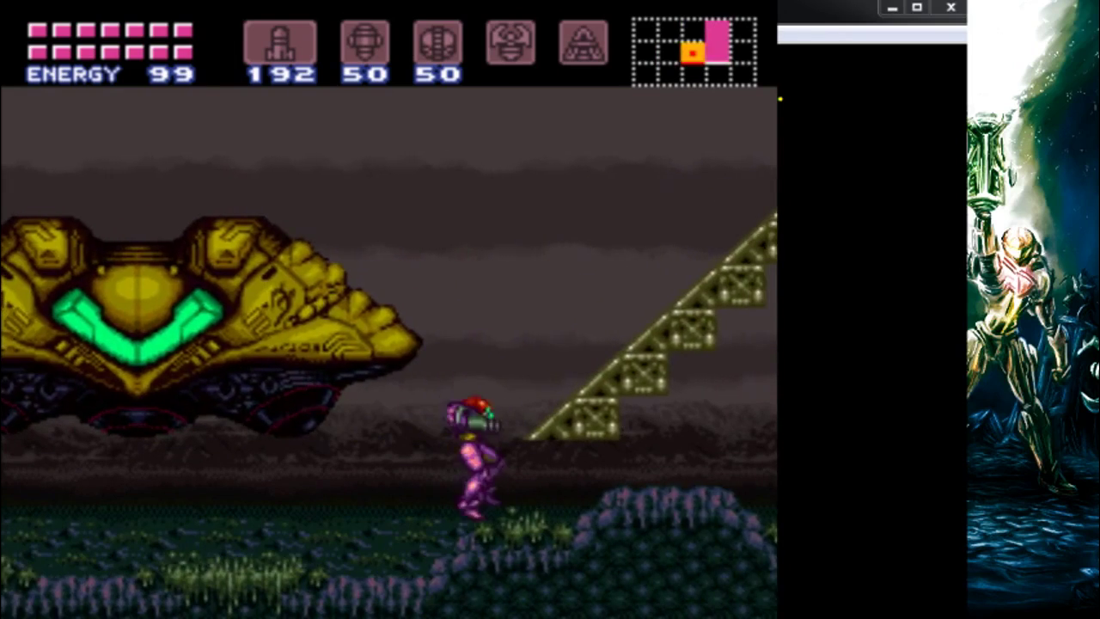
{"action": "key", "text": "Right"}
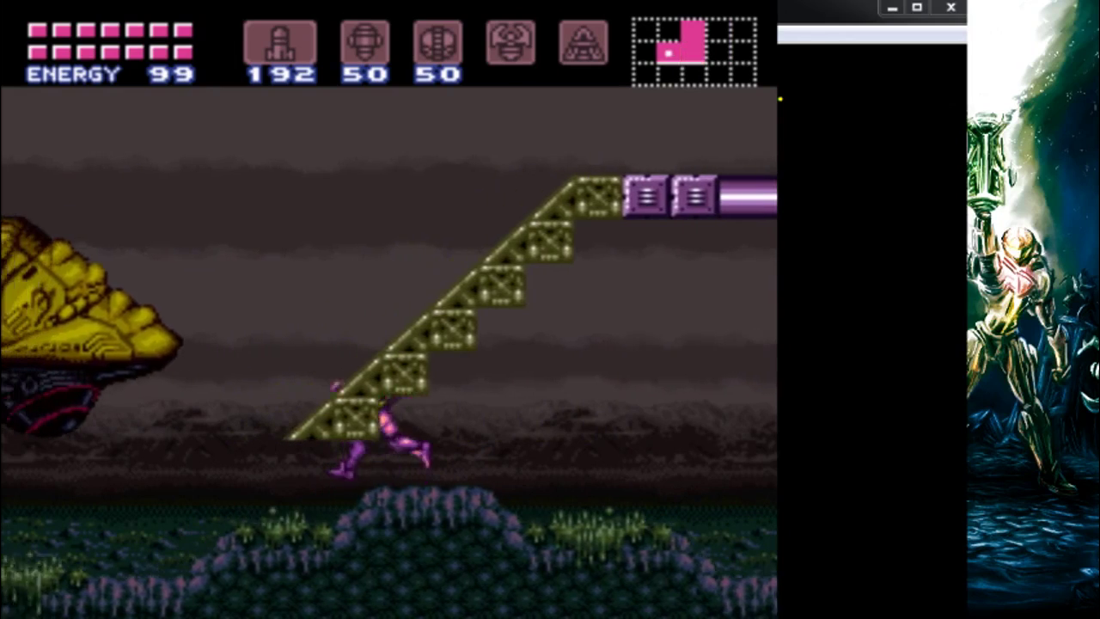
Step: Test standing, aiming upward and crouching on the hilltop directly under the ramp's lowest girders
{"action": "key", "text": "Left"}
{"action": "key", "text": "Right"}
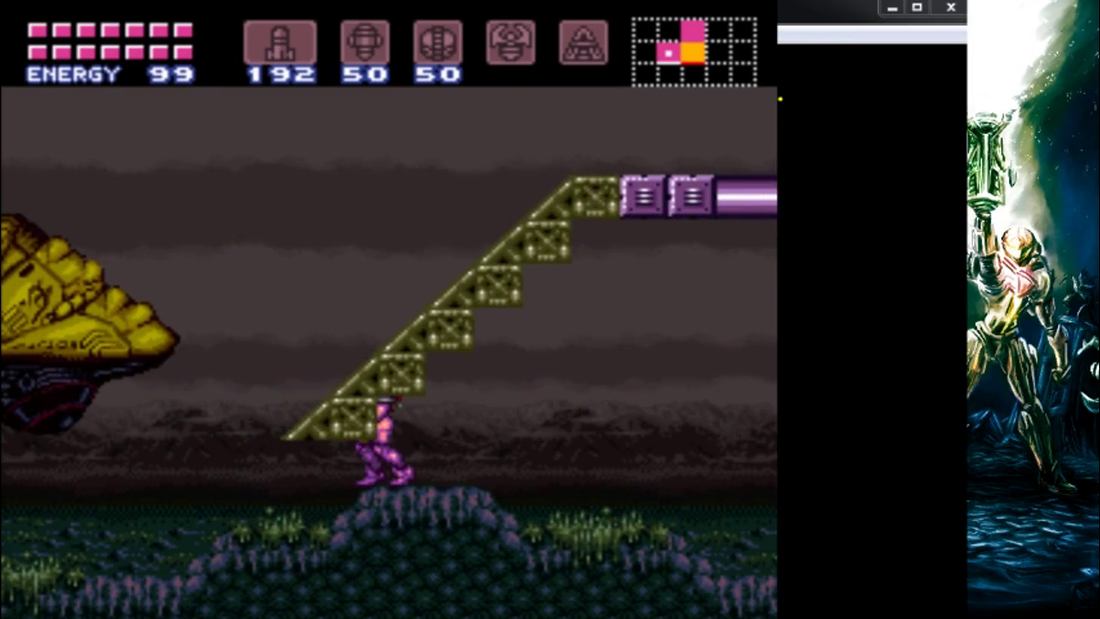
{"action": "key", "text": "Up"}
{"action": "key", "text": "x"}
{"action": "key", "text": "Down"}
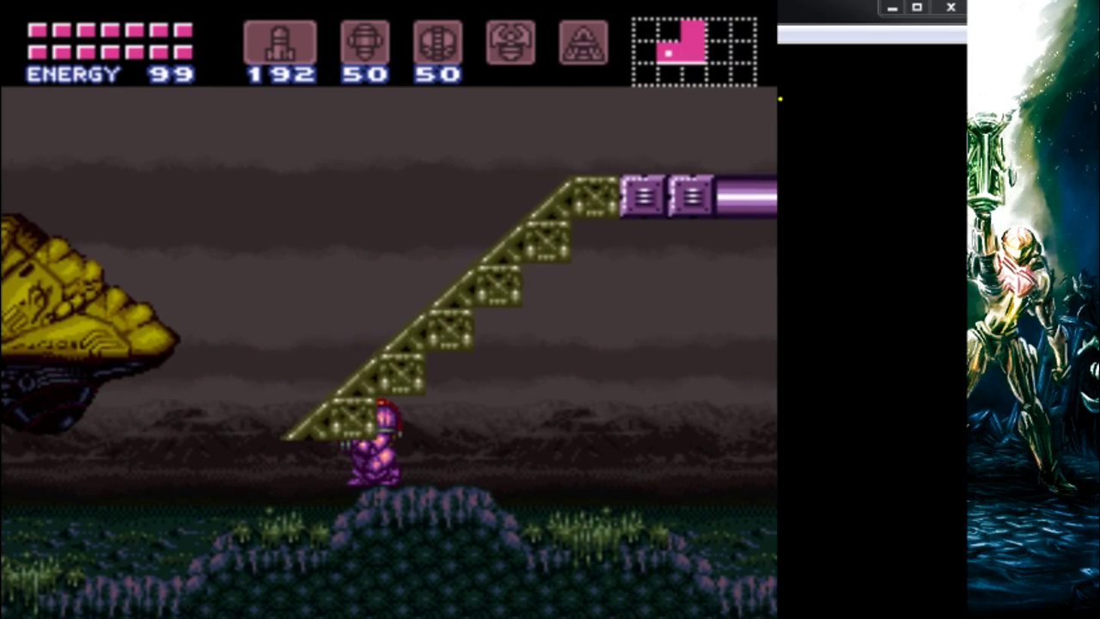
{"action": "key", "text": "Down"}
{"action": "key", "text": "Right"}
{"action": "key", "text": "Up"}
{"action": "key", "text": "Left"}
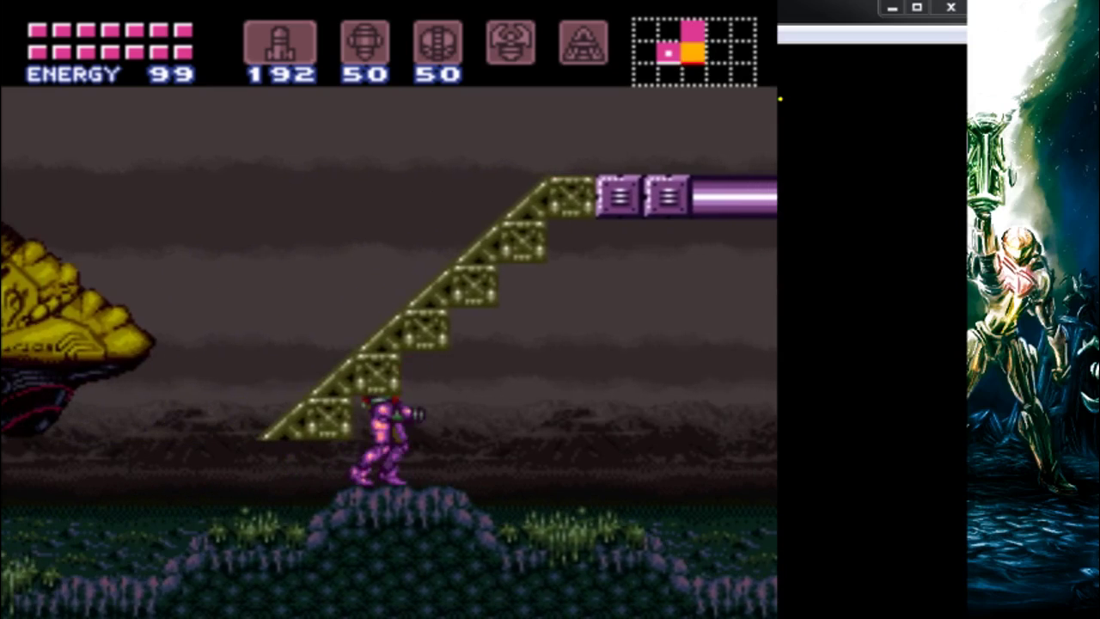
Step: Crouch and move around the ramp's lower tip, pass under it, and aim diagonally up toward the girders
{"action": "key", "text": "x"}
{"action": "key", "text": "Right"}
{"action": "key", "text": "Left"}
{"action": "key", "text": "Right"}
{"action": "key", "text": "Down"}
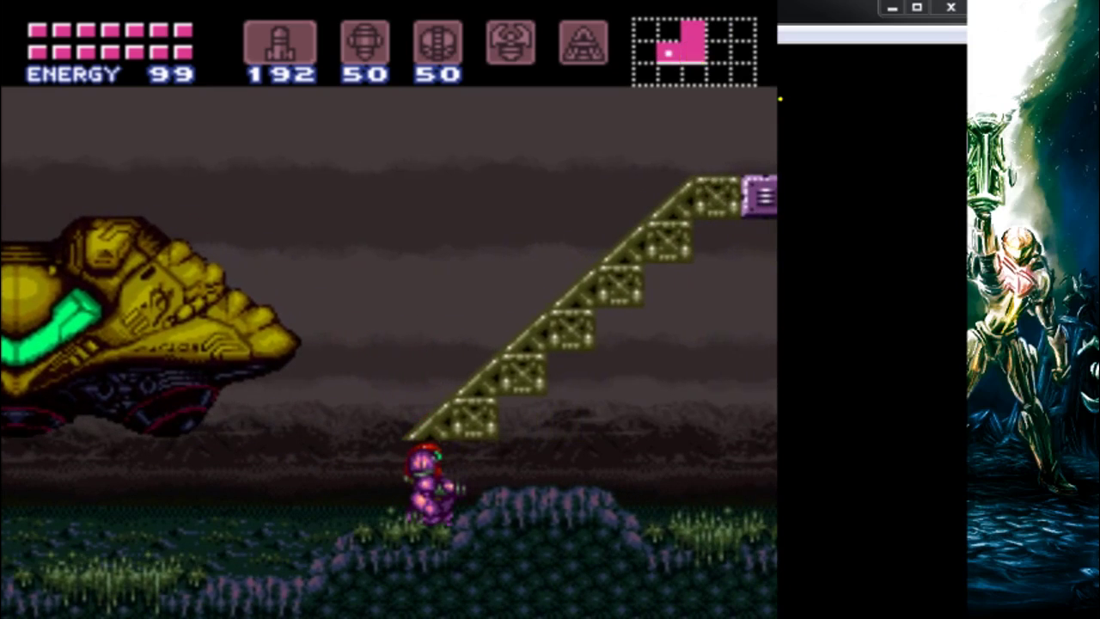
{"action": "key", "text": "Down"}
{"action": "key", "text": "Right"}
{"action": "key", "text": "Up"}
{"action": "key", "text": "Right"}
{"action": "key", "text": "Left"}
{"action": "key", "text": "s"}
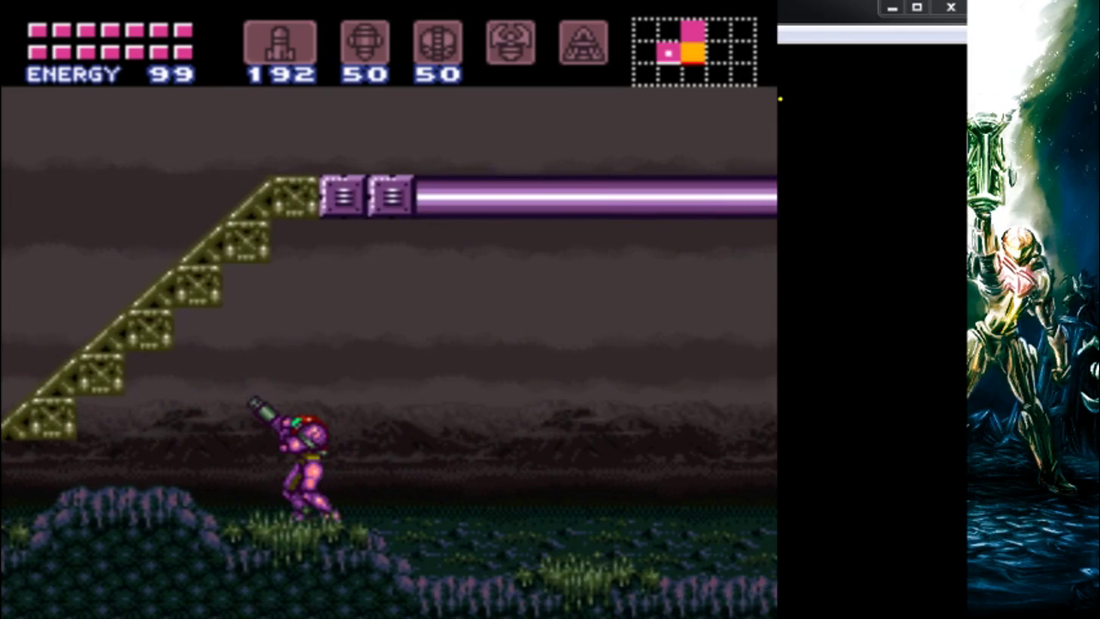
Step: Arm missiles, fire one toward the girder ramp, run beneath it, and spin-jump beside the parked ship
{"action": "key", "text": "Return"}
{"action": "key", "text": "d"}
{"action": "key", "text": "Left"}
{"action": "key", "text": "Right"}
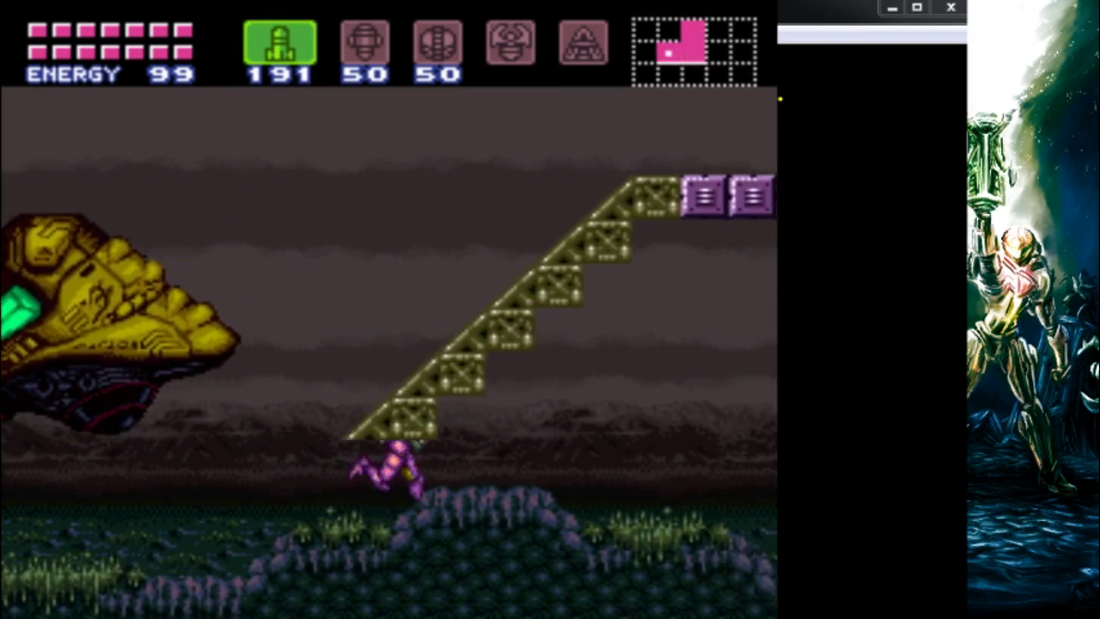
{"action": "key", "text": "Left"}
{"action": "key", "text": "v"}
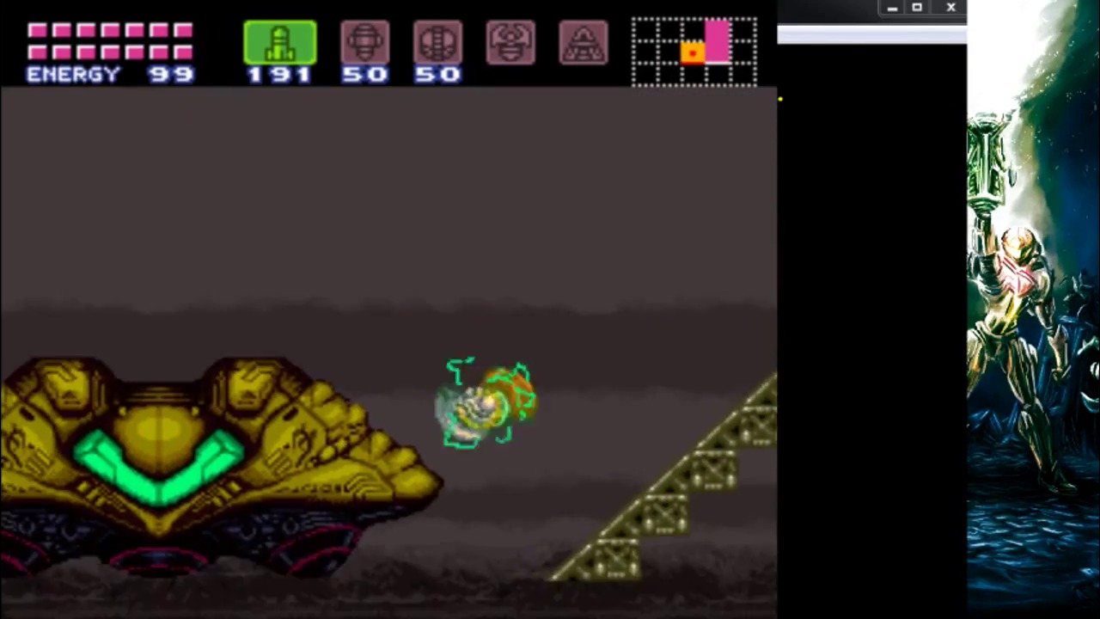
Step: Test passing under the ramp's lower end as a morph ball, and spin-jump toward the floating rock platform
{"action": "key", "text": "Right"}
{"action": "key", "text": "Up"}
{"action": "key", "text": "Down"}
{"action": "key", "text": "Down"}
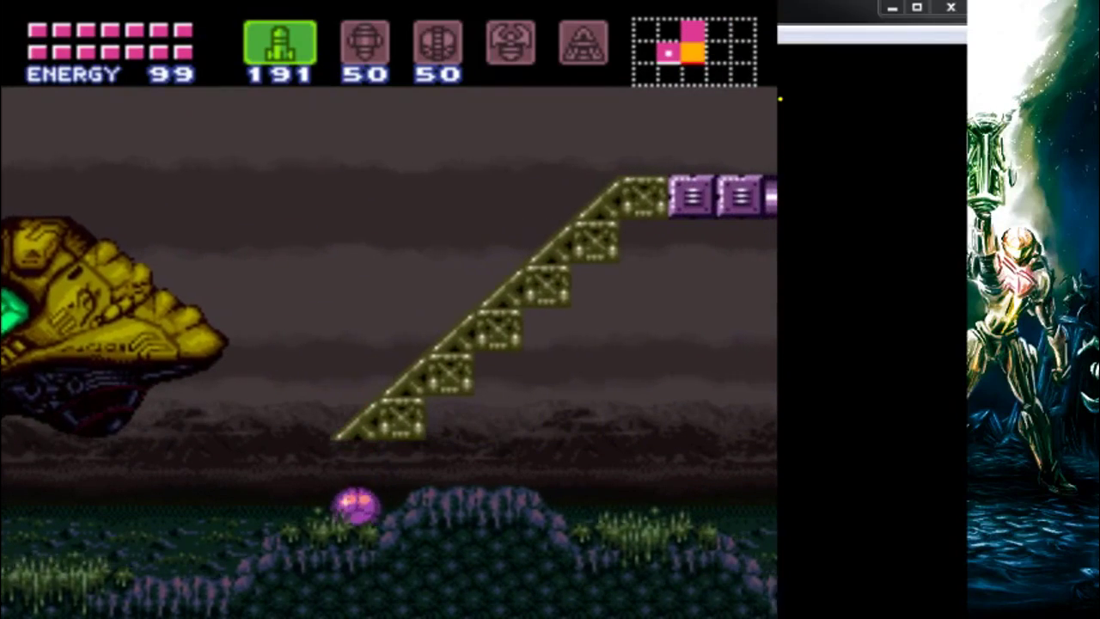
{"action": "key", "text": "Right"}
{"action": "key", "text": "Up"}
{"action": "key", "text": "Right"}
{"action": "key", "text": "Left"}
{"action": "key", "text": "d"}
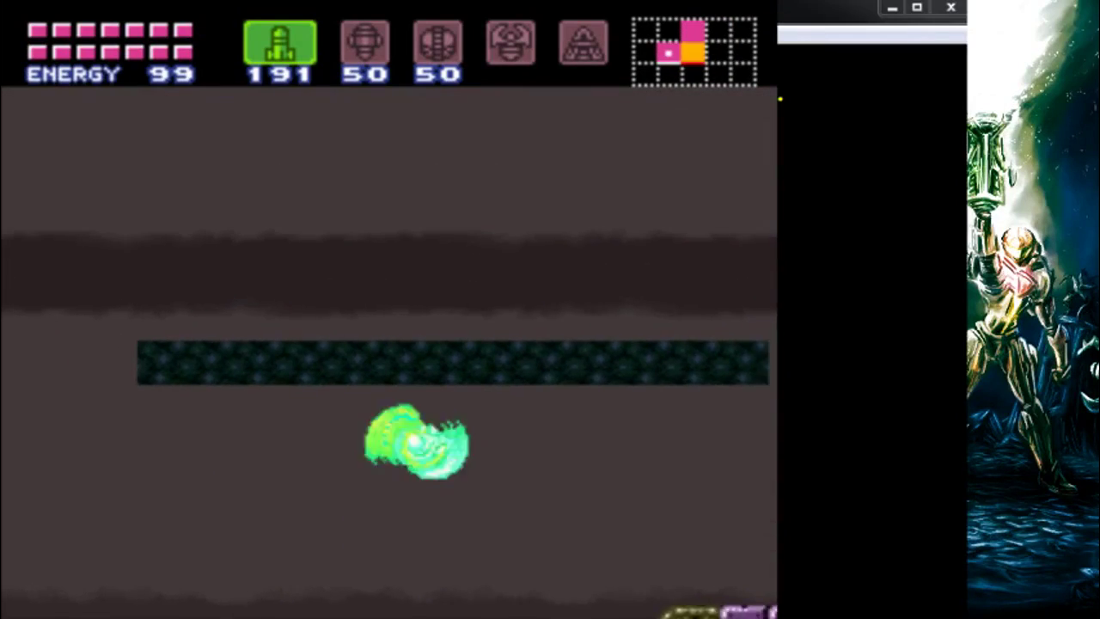
Step: Jump around the floating rock platform and land Samus on the girder ramp's flat top
{"action": "key", "text": "Right"}
{"action": "key", "text": "Up"}
{"action": "key", "text": "d"}
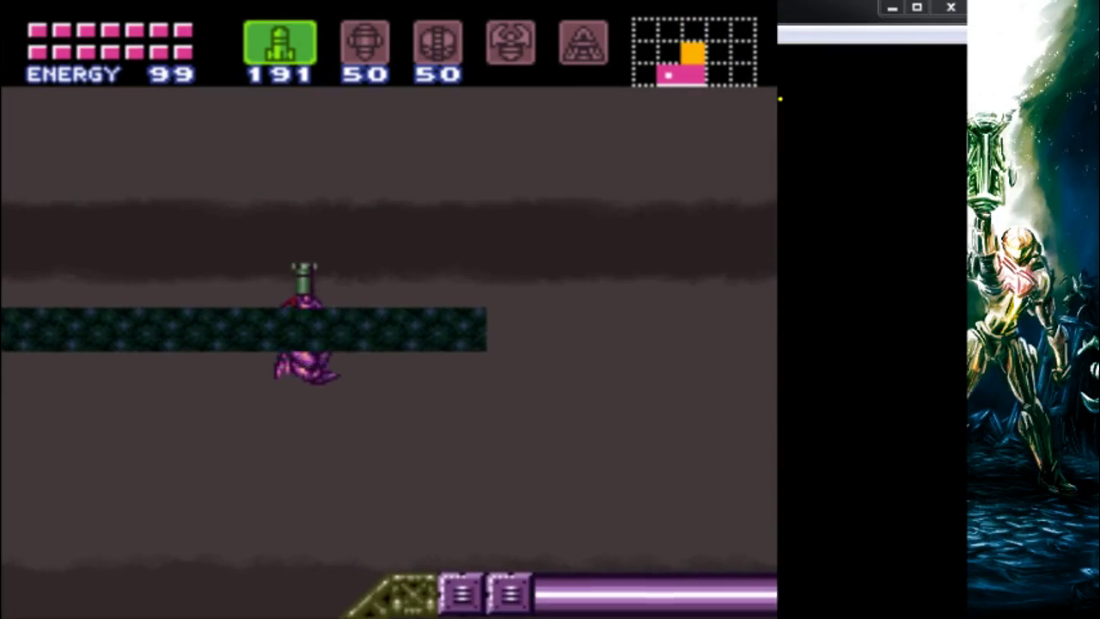
{"action": "key", "text": "Right"}
{"action": "key", "text": "d"}
{"action": "key", "text": "Left"}
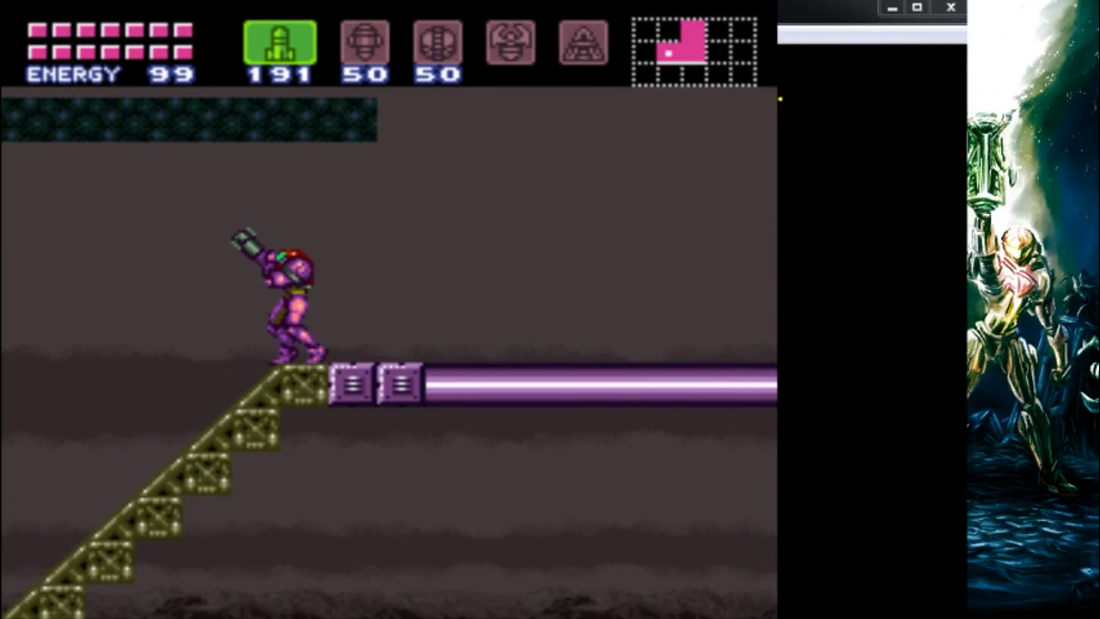
Step: Fire missiles at the floating rock platform from the top of the ramp and jump onto it
{"action": "key", "text": "x"}
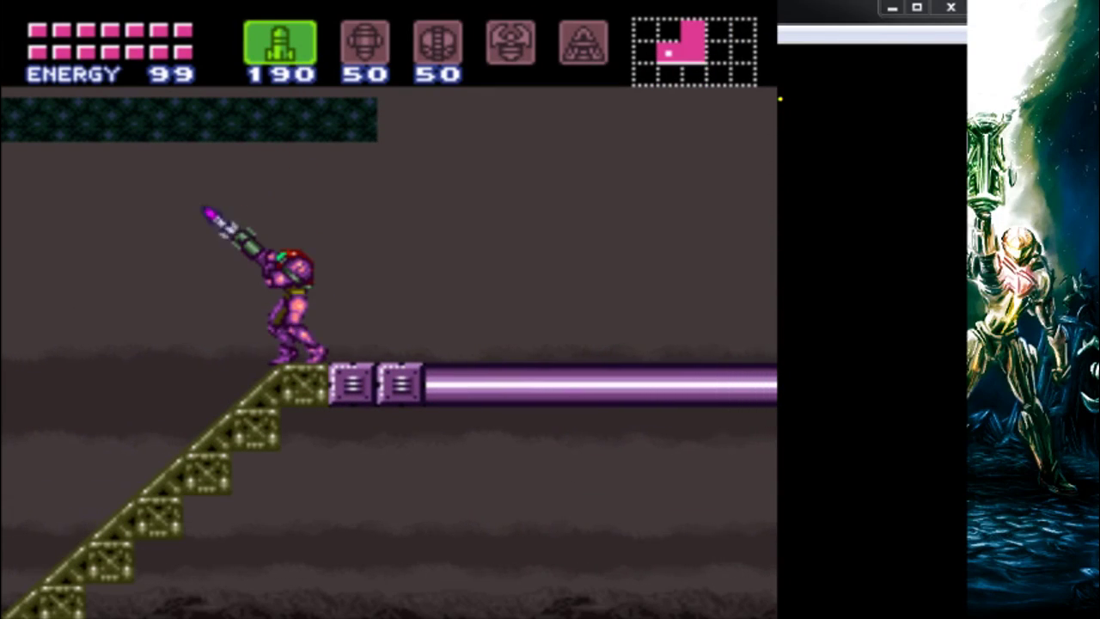
{"action": "key", "text": "Right"}
{"action": "key", "text": "x"}
{"action": "key", "text": "Left"}
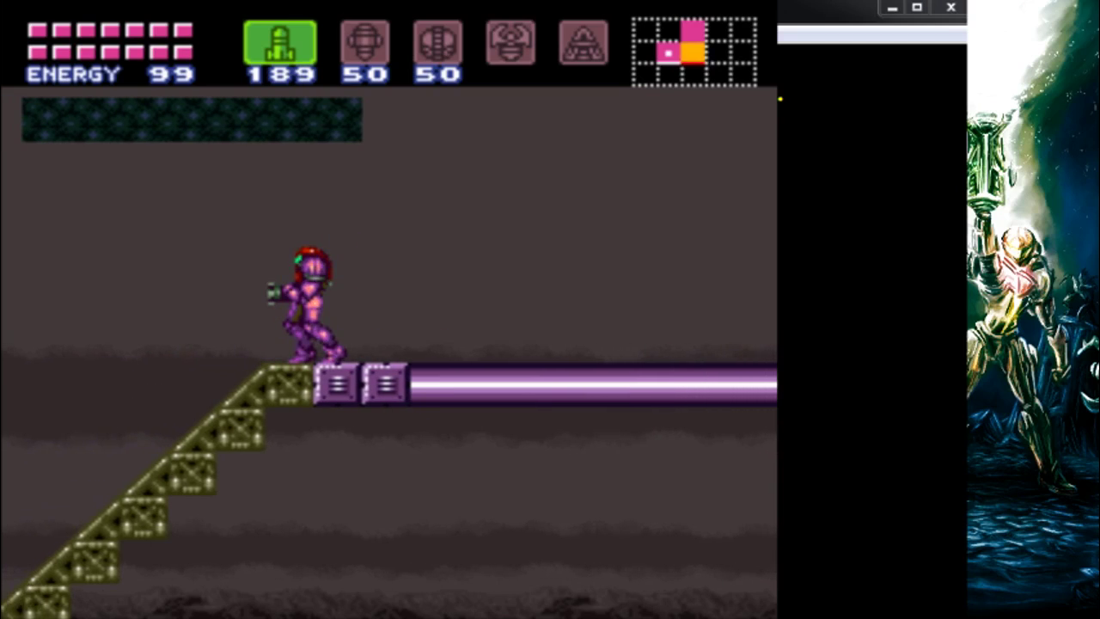
{"action": "key", "text": "d"}
{"action": "key", "text": "v"}
{"action": "key", "text": "Left"}
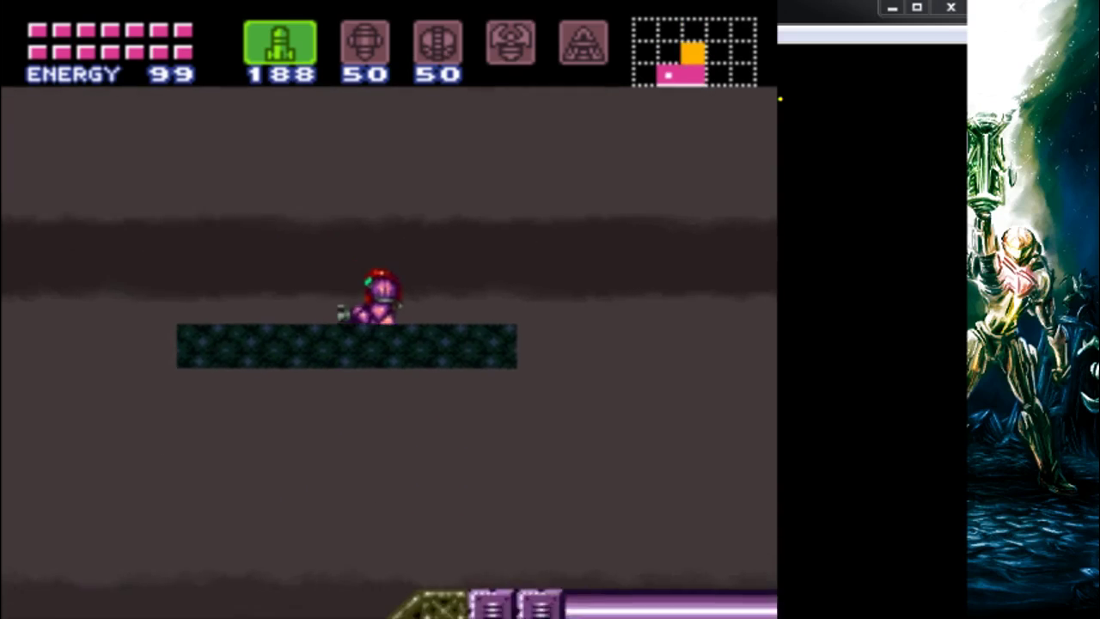
Step: Drop to the ground at the ramp's foot and run to the rock wall and back under the pipe
{"action": "key", "text": "Right"}
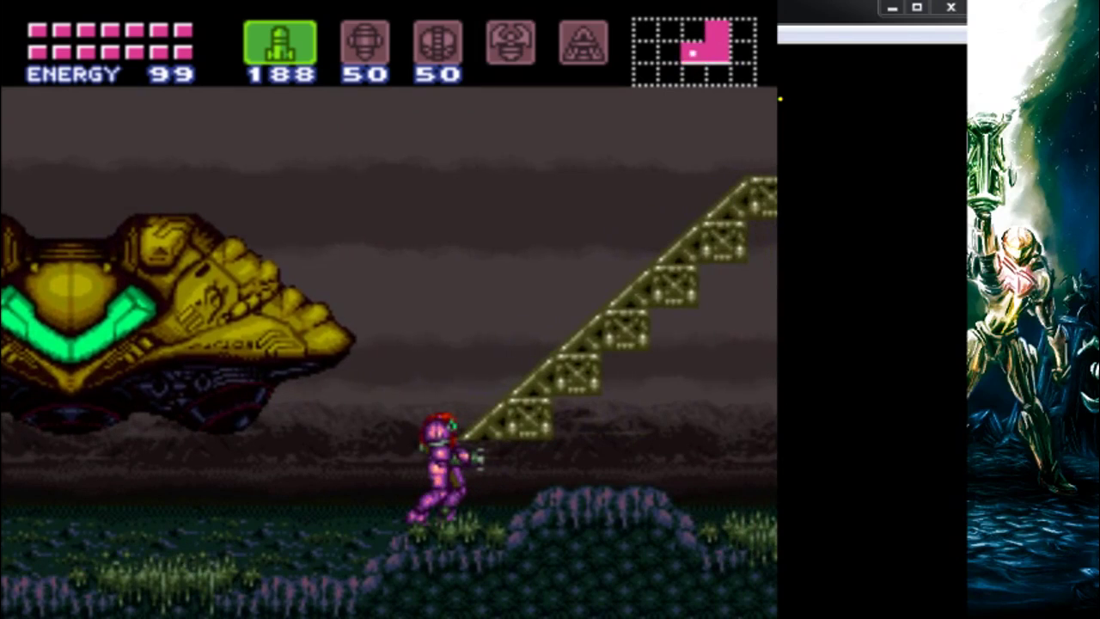
{"action": "key", "text": "v"}
{"action": "key", "text": "d"}
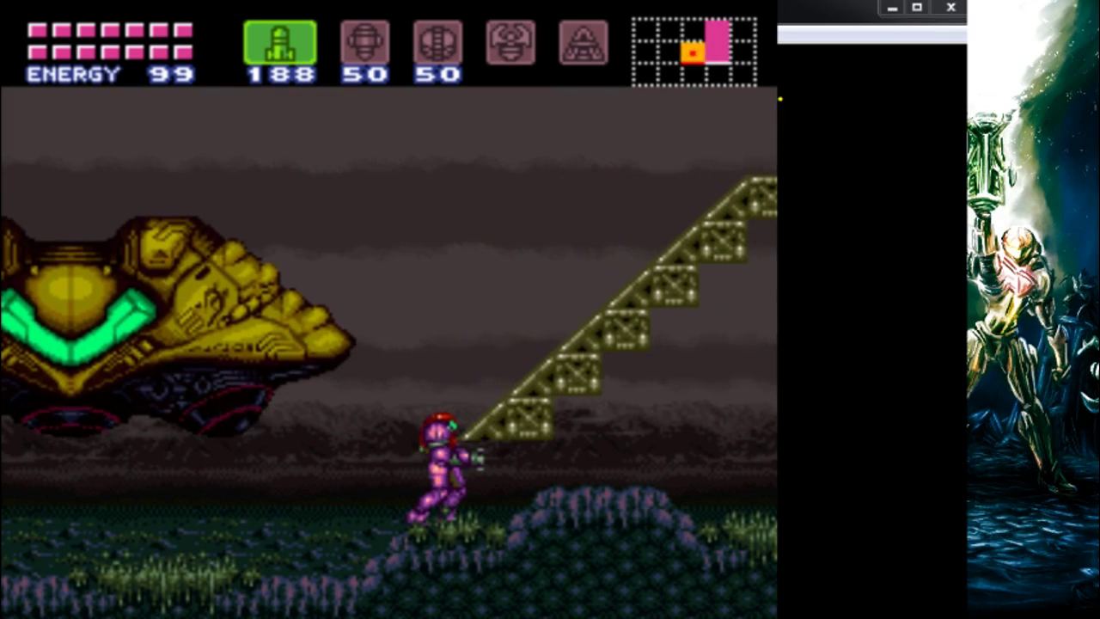
{"action": "key", "text": "Right"}
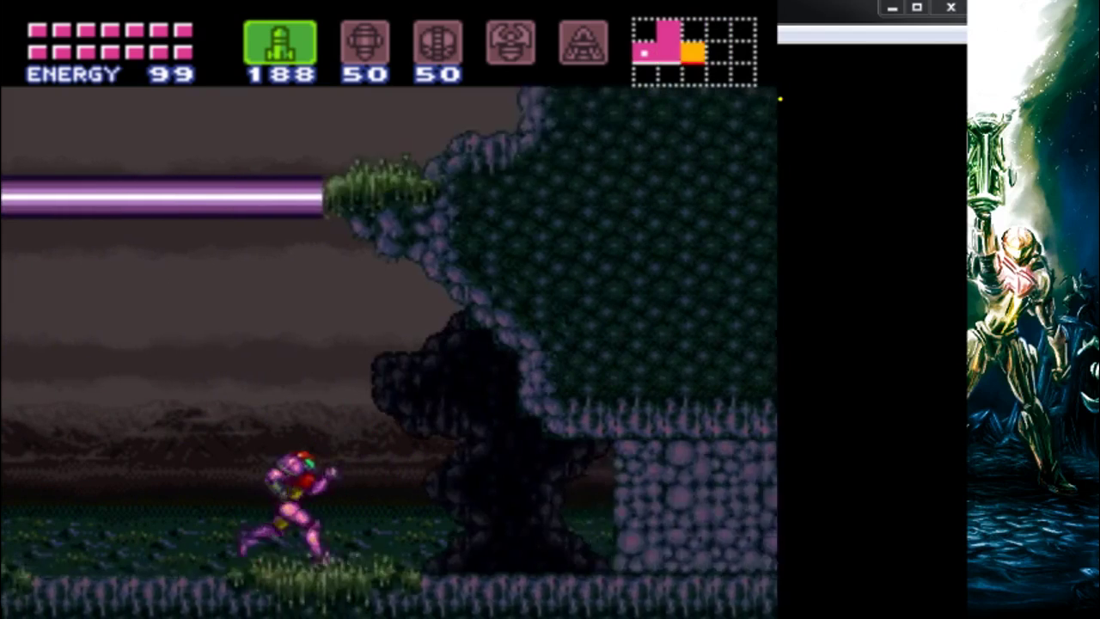
{"action": "key", "text": "Left"}
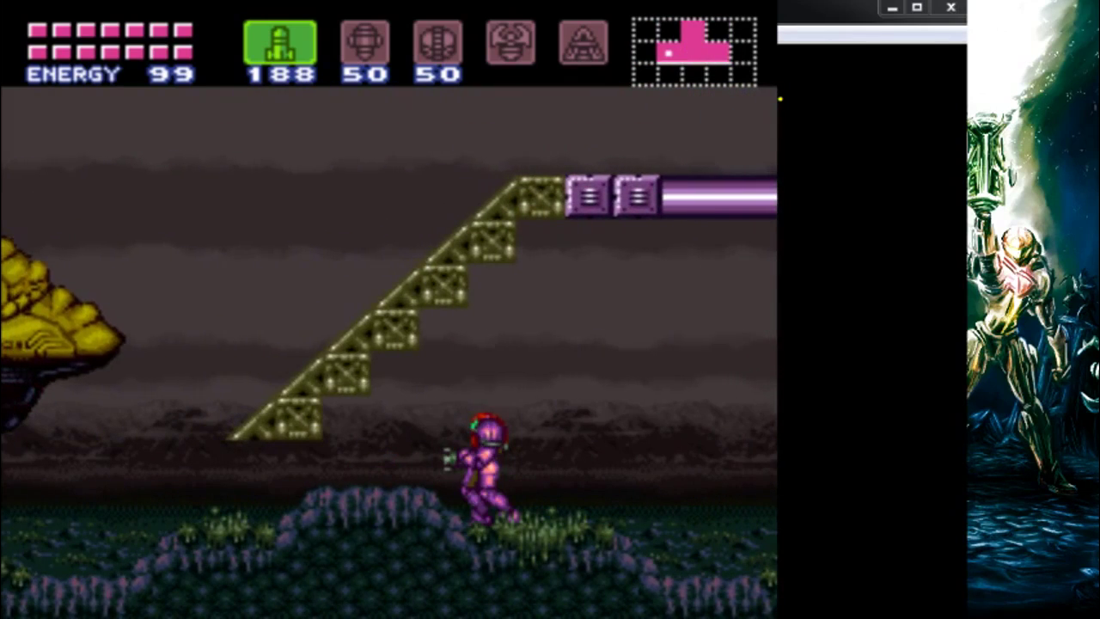
Step: Close the playtest and, back in the SMILE level editor, try slope shapes 1D, vertically flipped 94 and 1C for test tiles atop the pipe
{"action": "key", "text": "alt+F4"}
{"action": "left_click", "coordinate": [796, 314]}
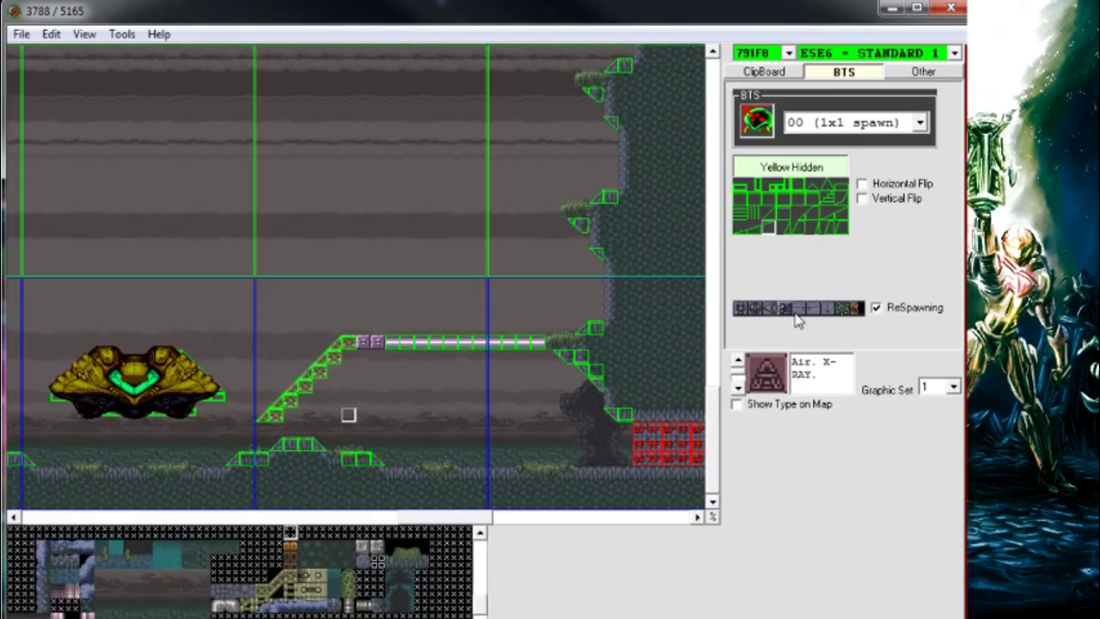
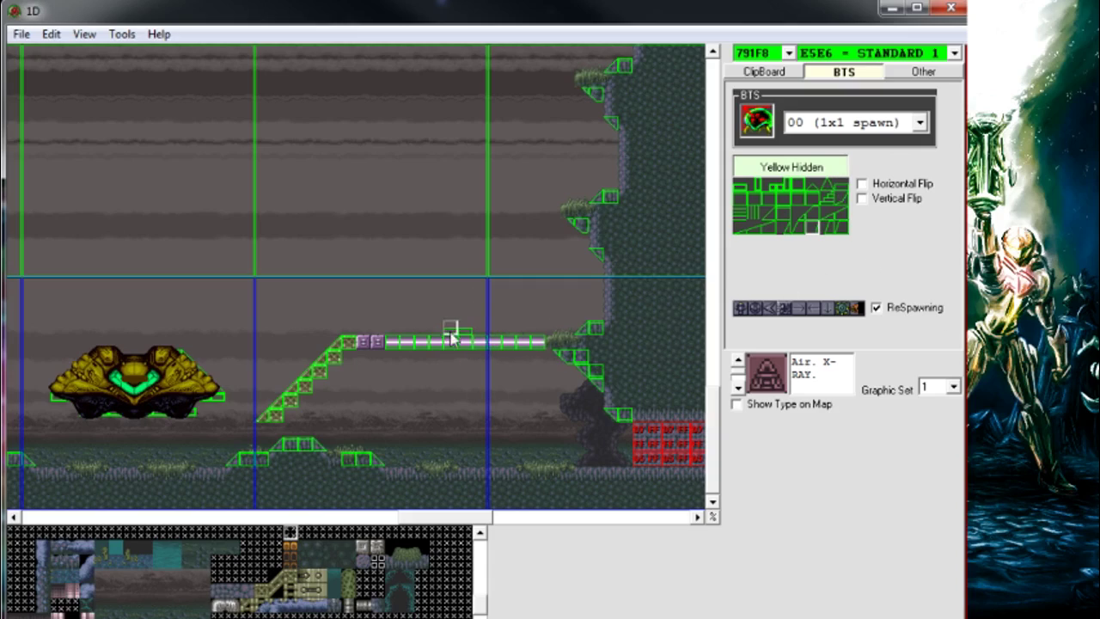
{"action": "left_click", "coordinate": [898, 200]}
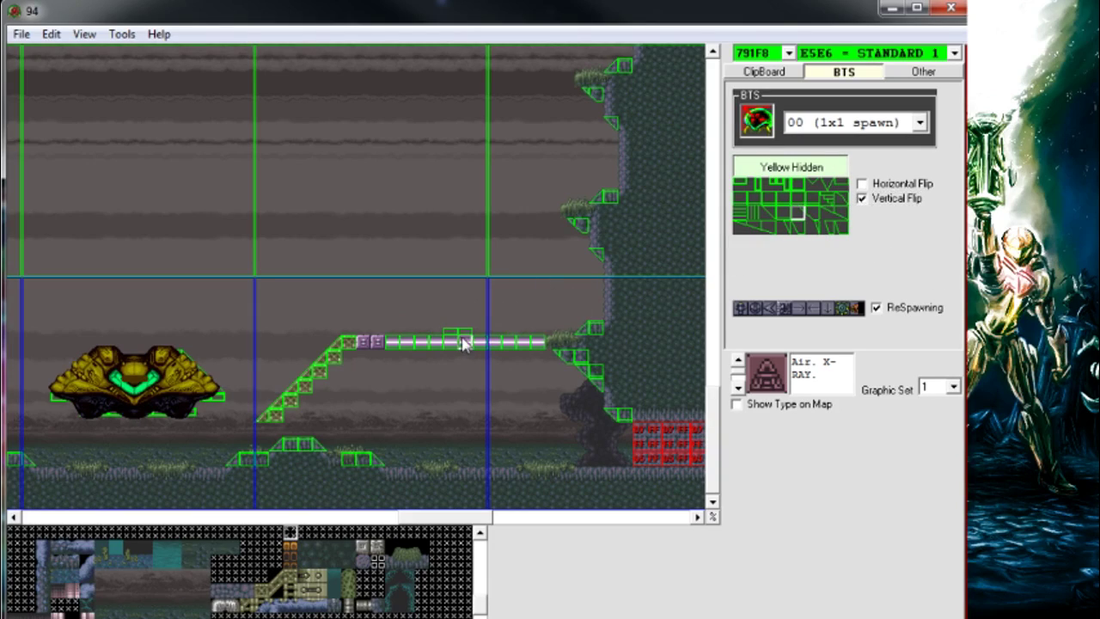
{"action": "left_click", "coordinate": [889, 199]}
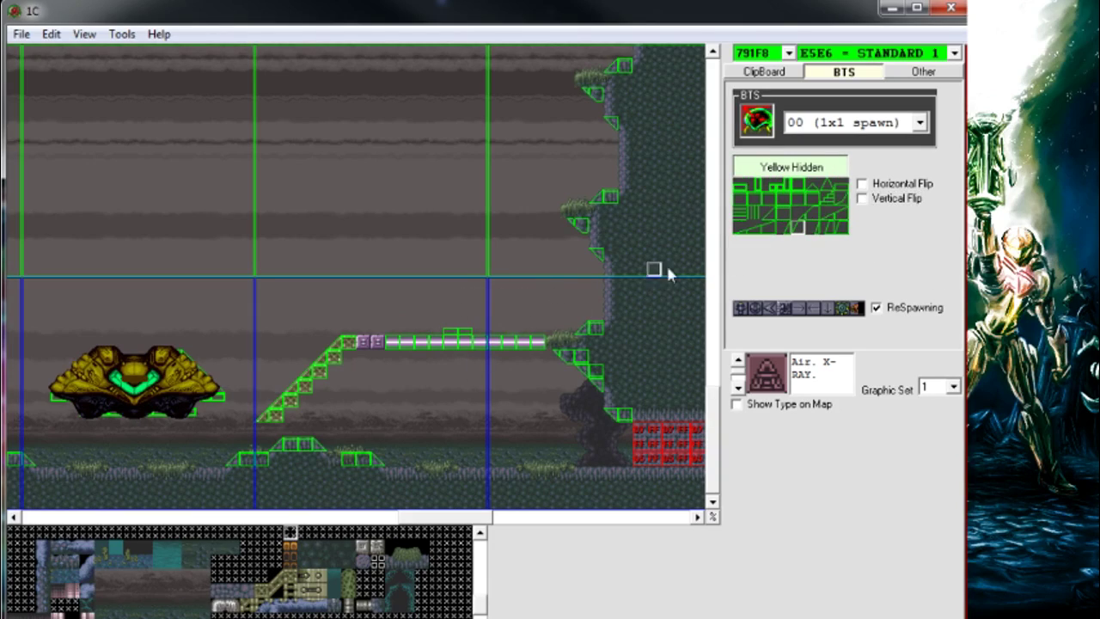
Step: Playtest the room and move Samus above the pipe platform to try out the tiles on top of it
{"action": "middle_click", "coordinate": [459, 225]}
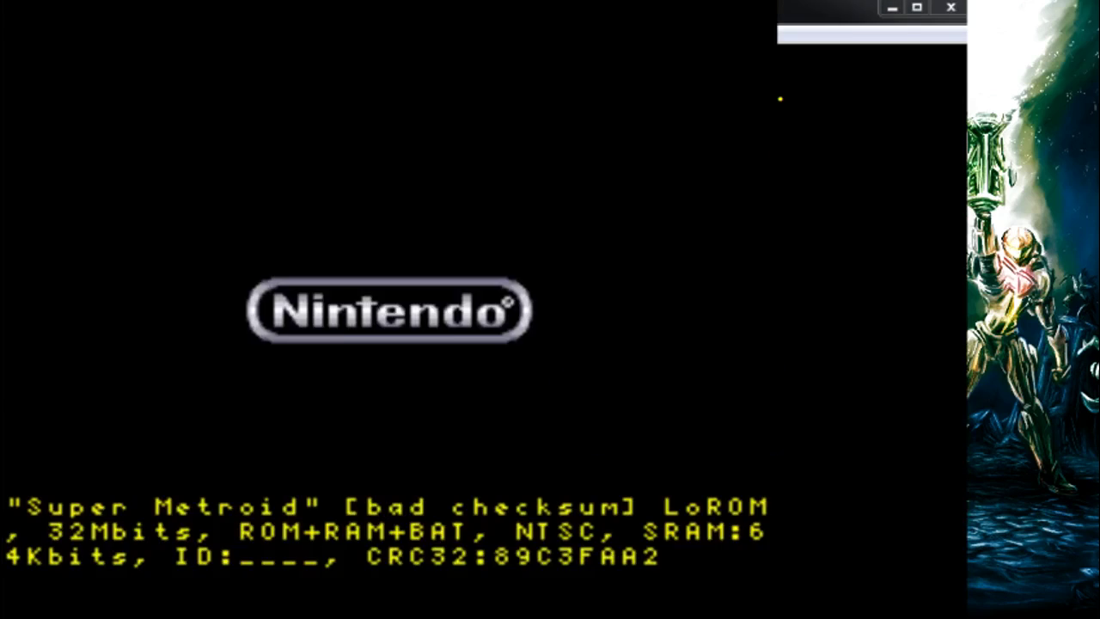
{"action": "key", "text": "Tab"}
{"action": "key", "text": "Right"}
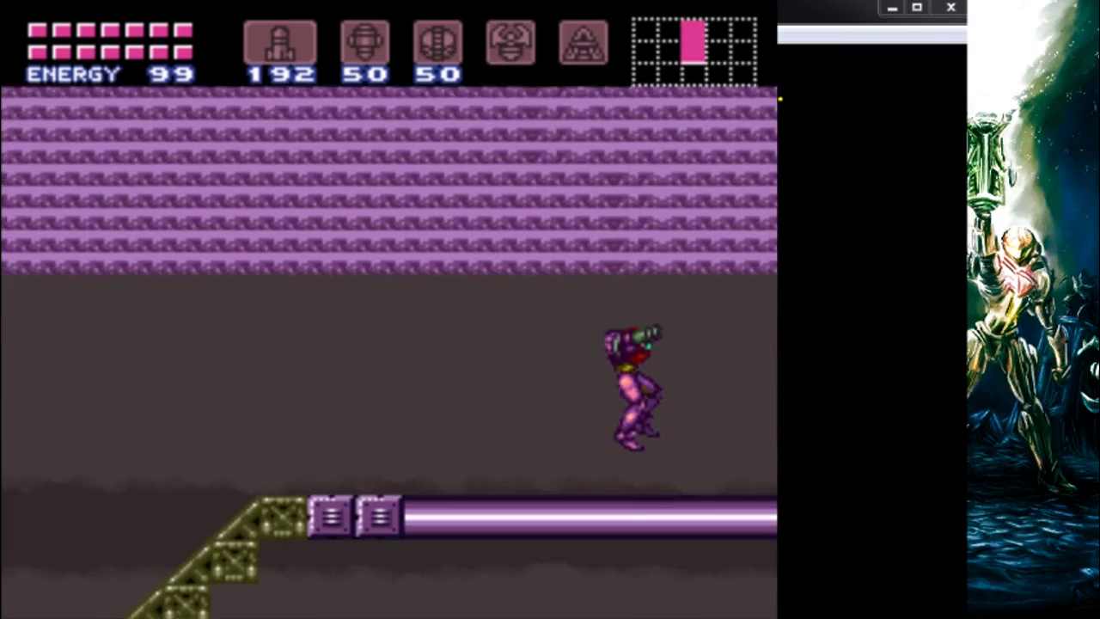
{"action": "key", "text": "Right"}
{"action": "key", "text": "v"}
{"action": "key", "text": "Down"}
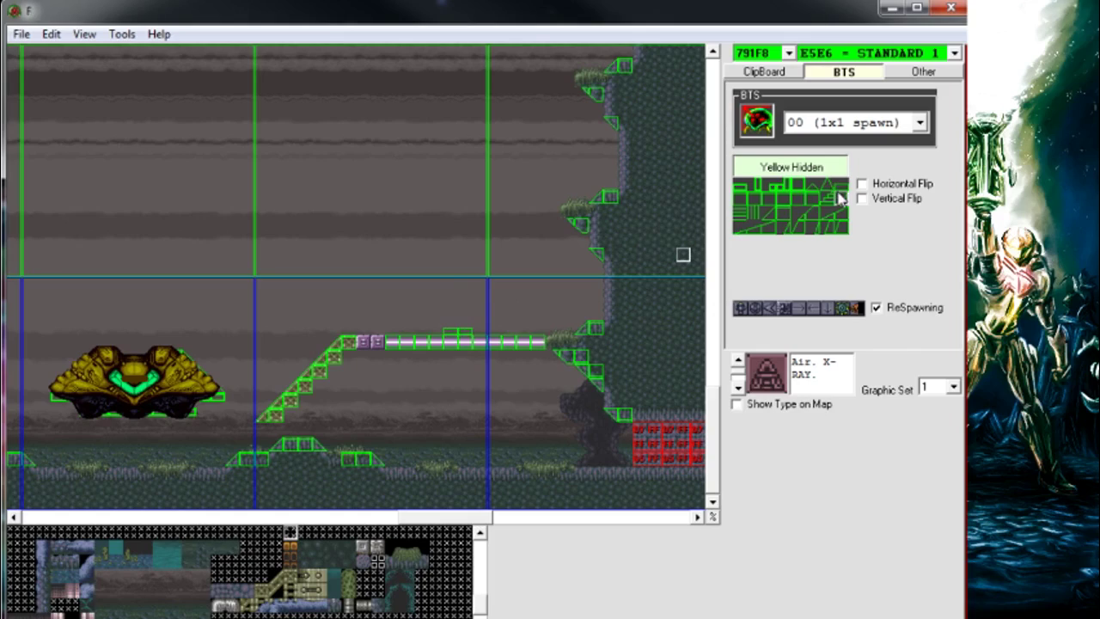
Step: Place a row of vertically flipped half-block slope tiles, BTS 80, extending left from the middle ledge of the rock wall
{"action": "left_click", "coordinate": [878, 200]}
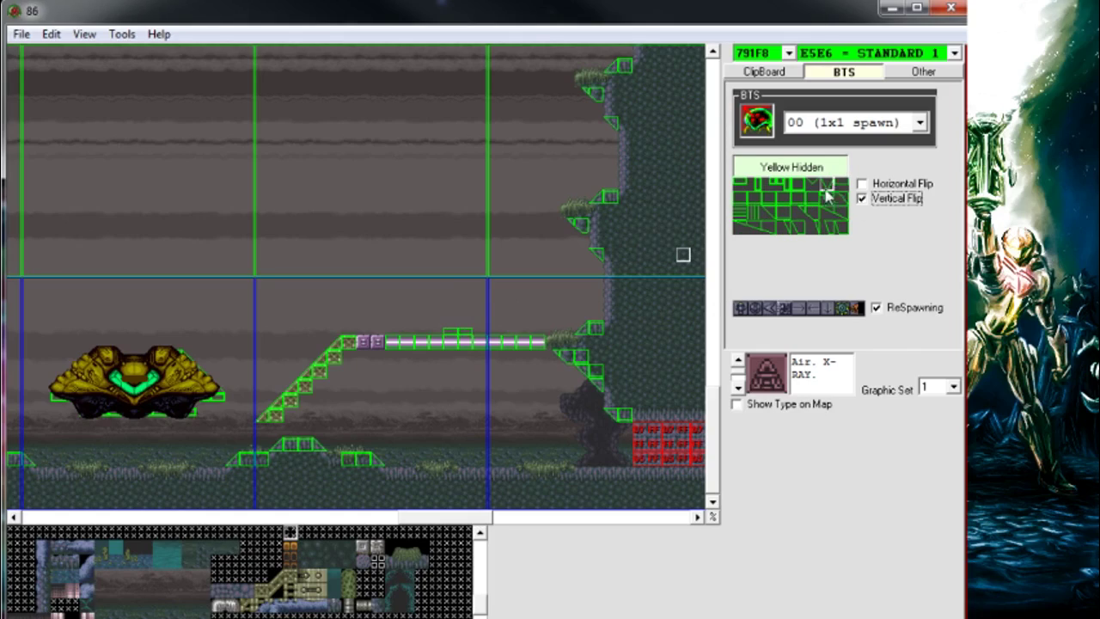
{"action": "left_click", "coordinate": [887, 202]}
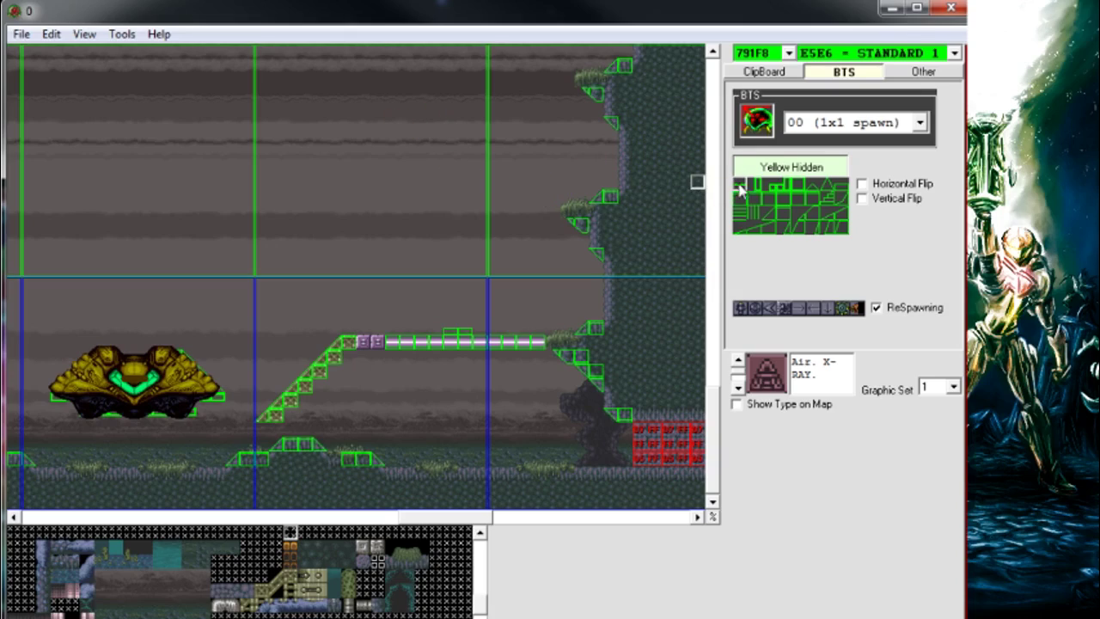
{"action": "left_click", "coordinate": [921, 201]}
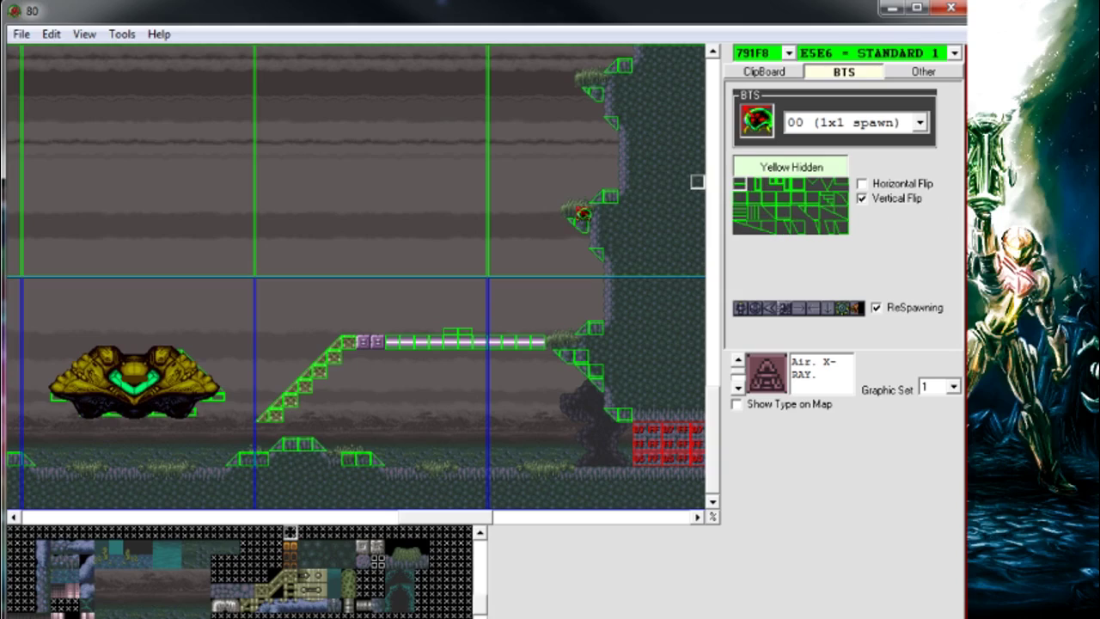
{"action": "key", "text": "1"}
{"action": "left_click_drag", "start_coordinate": [554, 214], "coordinate": [434, 221]}
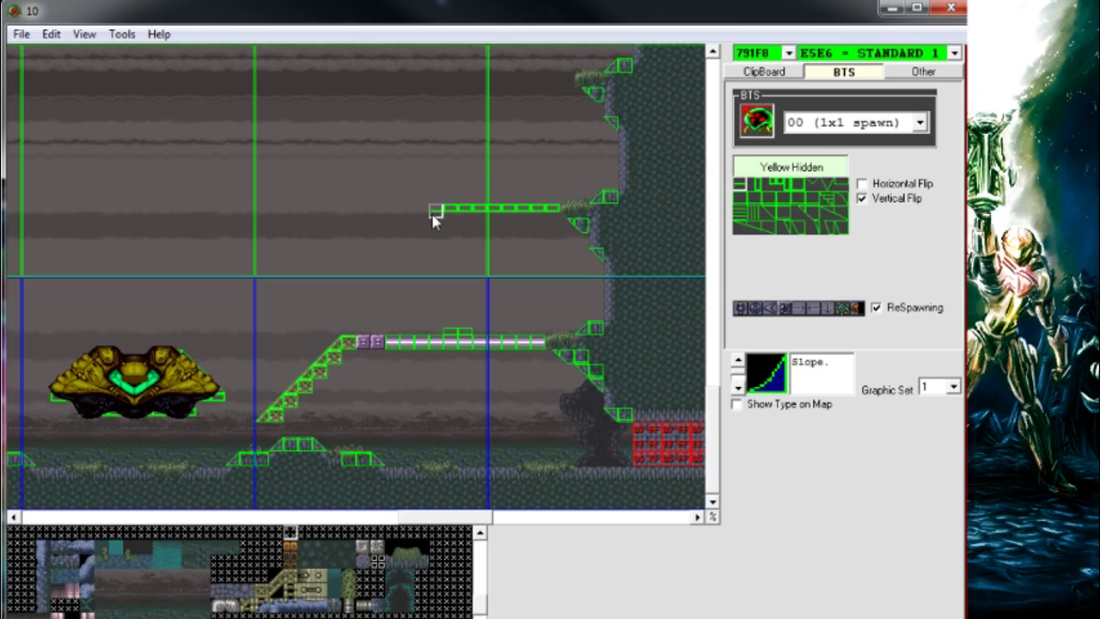
Step: Open the tile graphics editor and find the horizontal pipe tile in the tile table
{"action": "left_click", "coordinate": [128, 36]}
{"action": "left_click", "coordinate": [185, 144]}
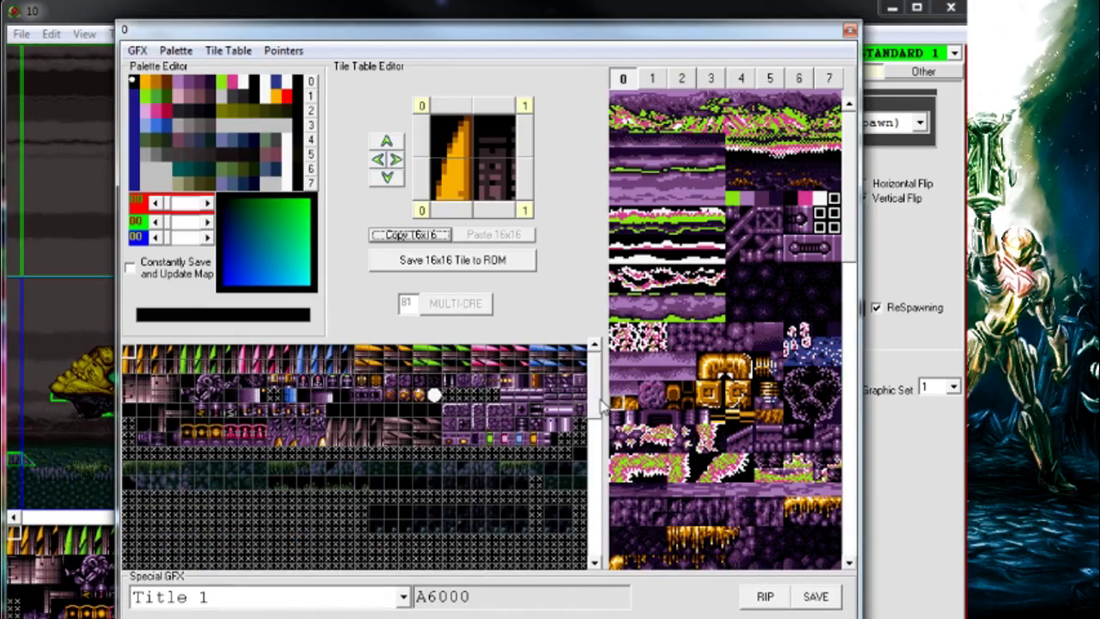
{"action": "left_click_drag", "start_coordinate": [594, 404], "coordinate": [590, 457]}
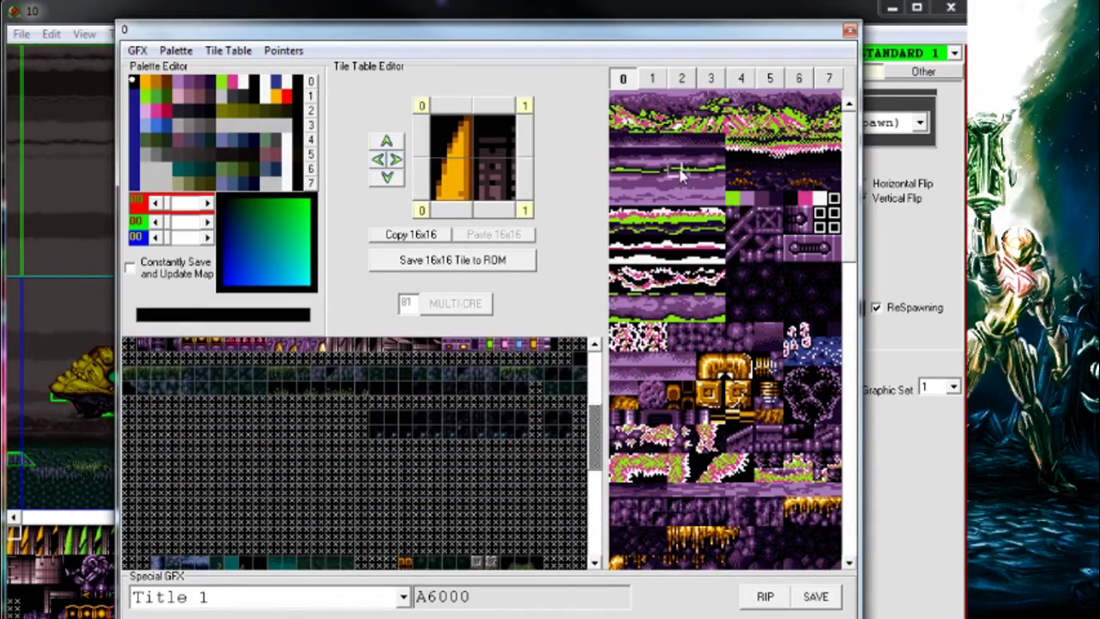
{"action": "left_click_drag", "start_coordinate": [853, 212], "coordinate": [843, 507]}
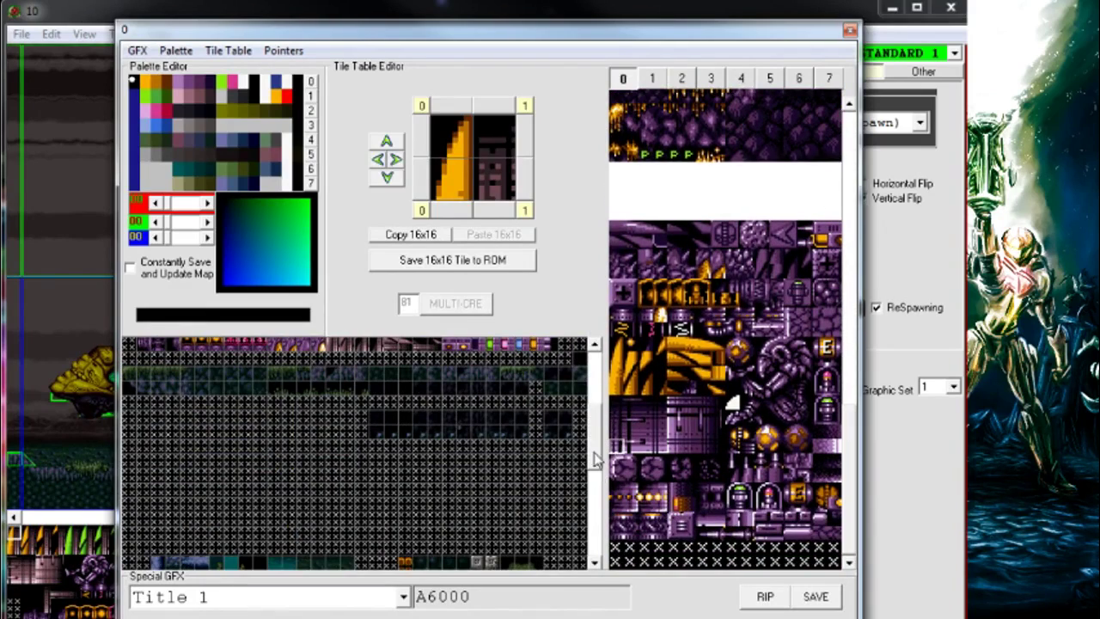
{"action": "left_click_drag", "start_coordinate": [595, 468], "coordinate": [598, 347]}
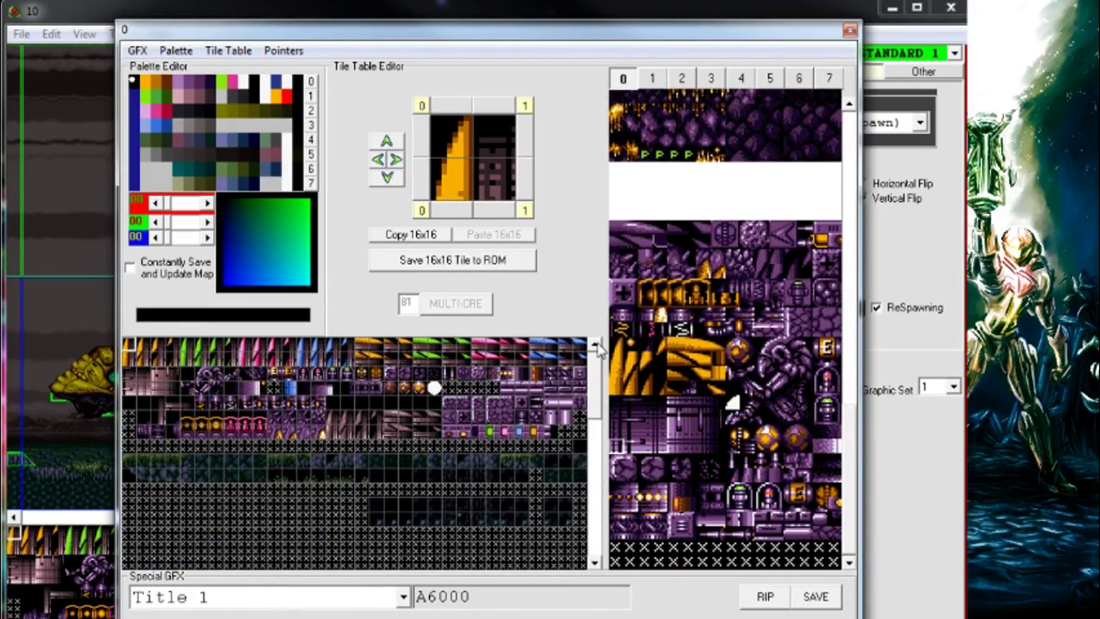
{"action": "left_click", "coordinate": [522, 391]}
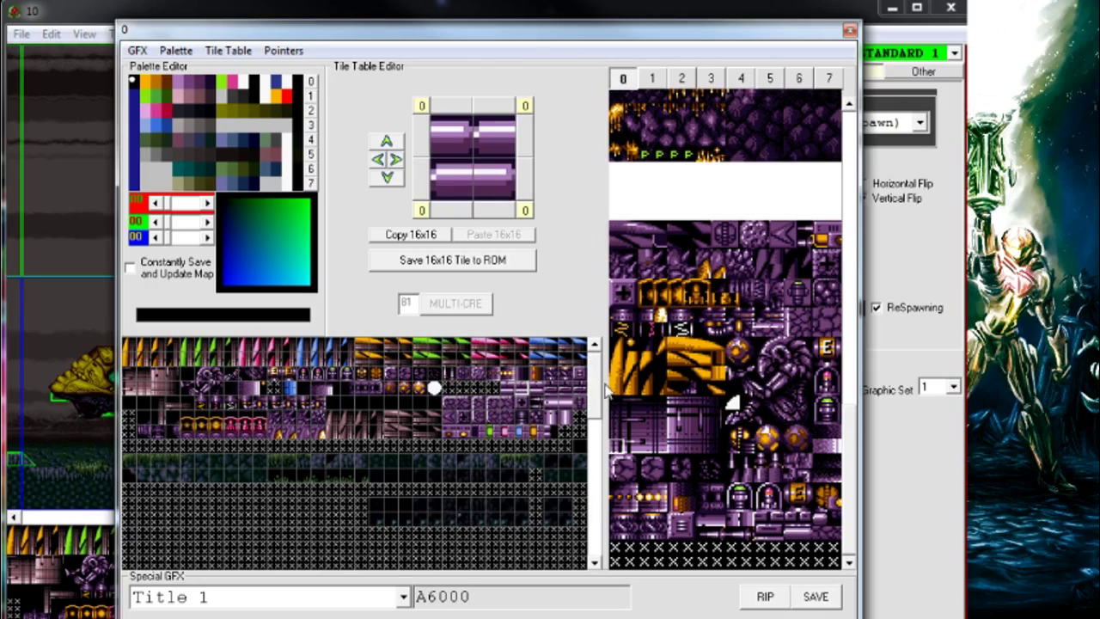
Step: Copy the 16x16 horizontal pipe tile into an empty slot of the tile table
{"action": "left_click_drag", "start_coordinate": [595, 391], "coordinate": [593, 447]}
{"action": "left_click", "coordinate": [446, 458]}
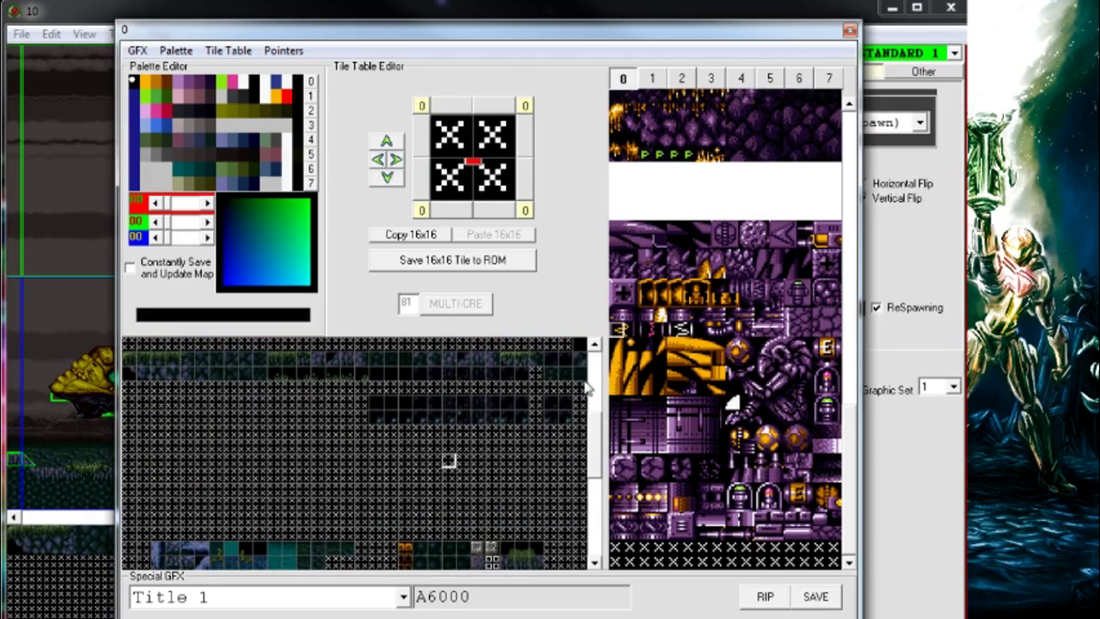
{"action": "left_click_drag", "start_coordinate": [600, 463], "coordinate": [592, 417]}
{"action": "left_click", "coordinate": [522, 376]}
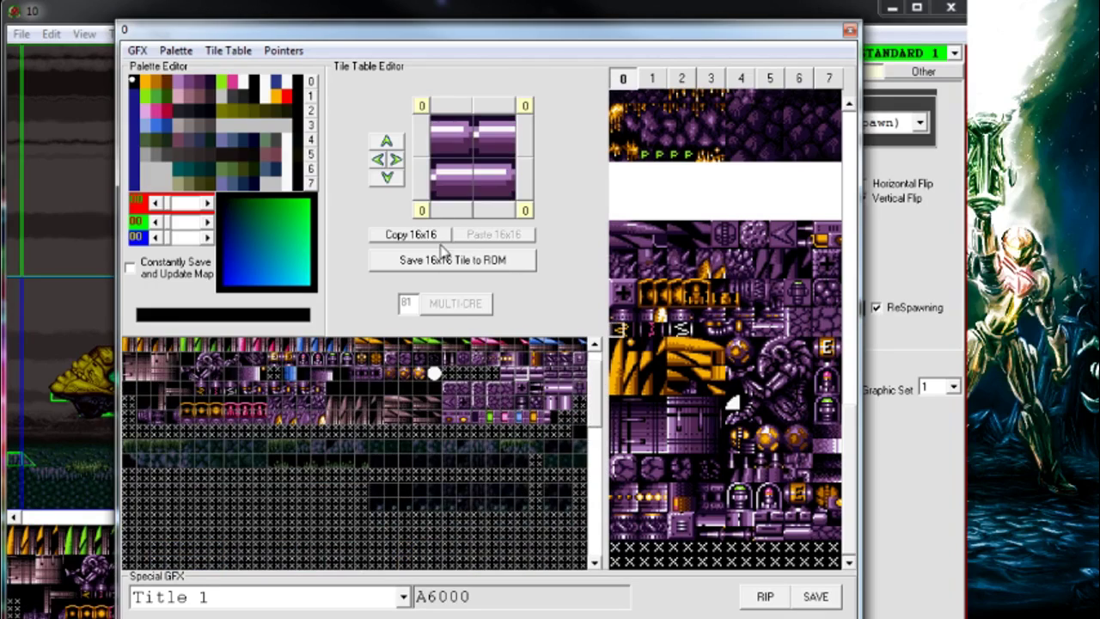
{"action": "left_click", "coordinate": [437, 240]}
{"action": "left_click", "coordinate": [477, 534]}
{"action": "left_click", "coordinate": [494, 234]}
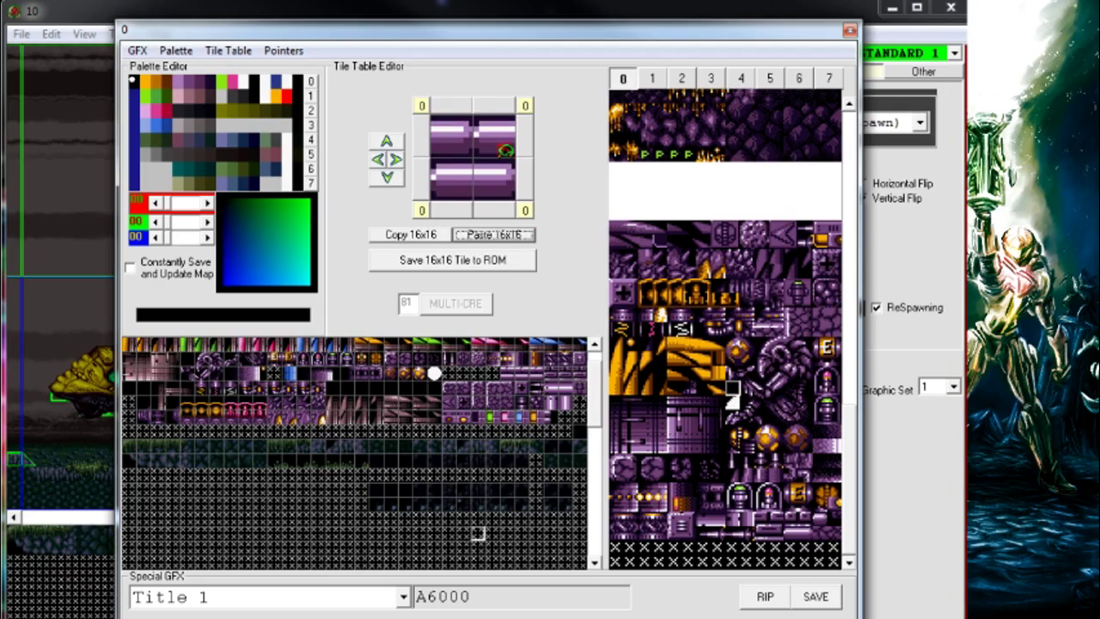
Step: Replace the lower half of the copied pipe tile with dark pieces, save the tile to ROM and close the graphics editor
{"action": "left_click", "coordinate": [505, 176]}
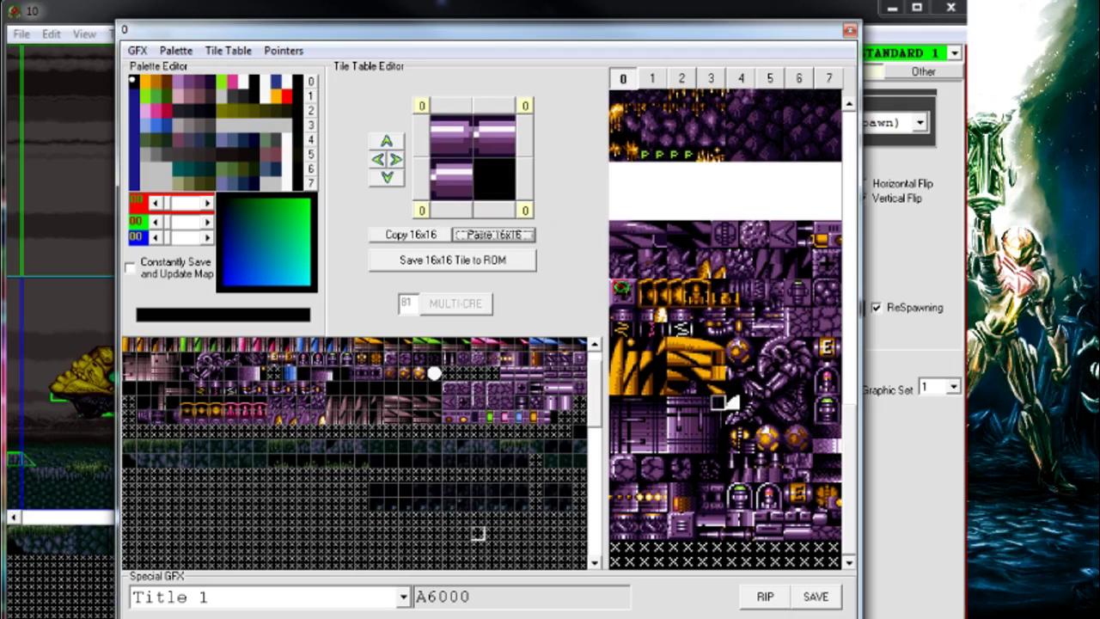
{"action": "left_click", "coordinate": [472, 189]}
{"action": "left_click", "coordinate": [452, 260]}
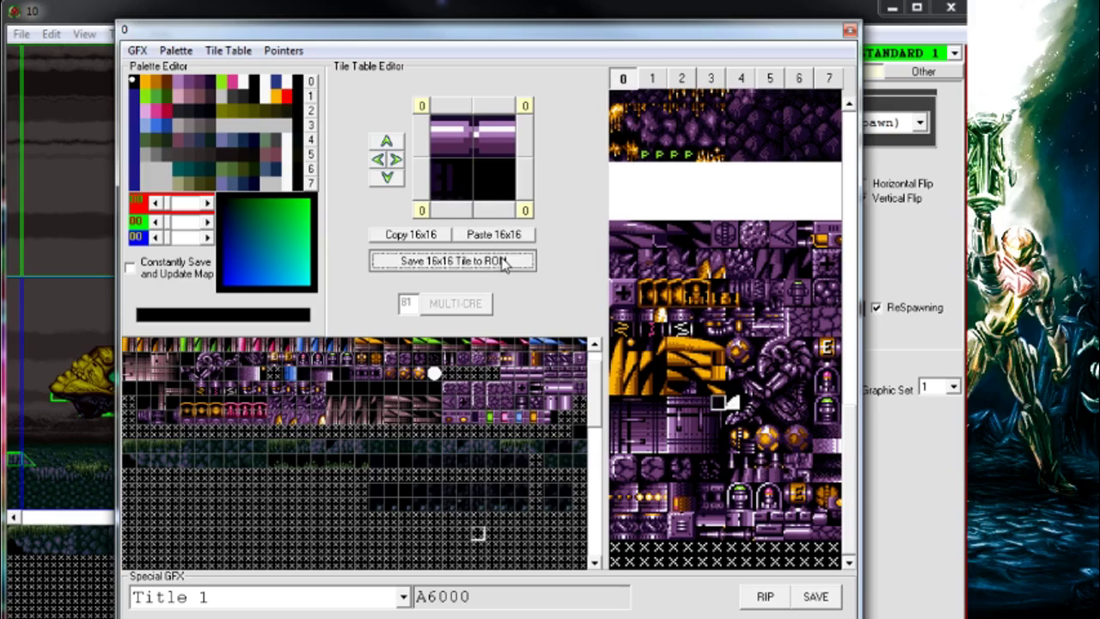
{"action": "left_click", "coordinate": [848, 32]}
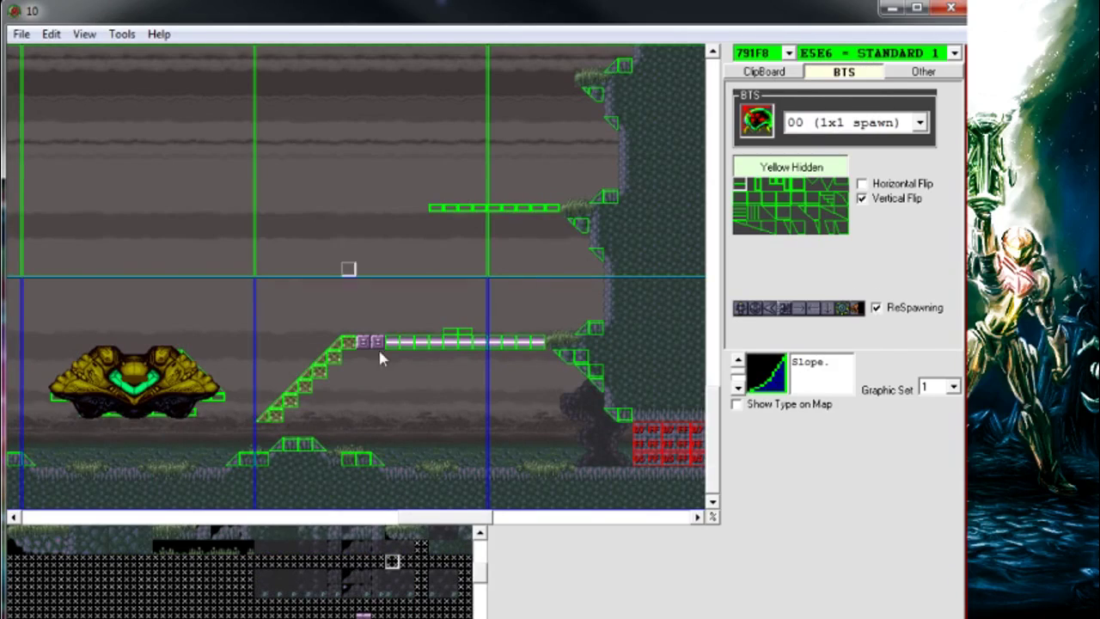
Step: Reopen the graphics editor, make the half-height pipe tile's lower-left quarter solid black, save it to ROM and close the editor
{"action": "left_click", "coordinate": [122, 34]}
{"action": "left_click", "coordinate": [172, 140]}
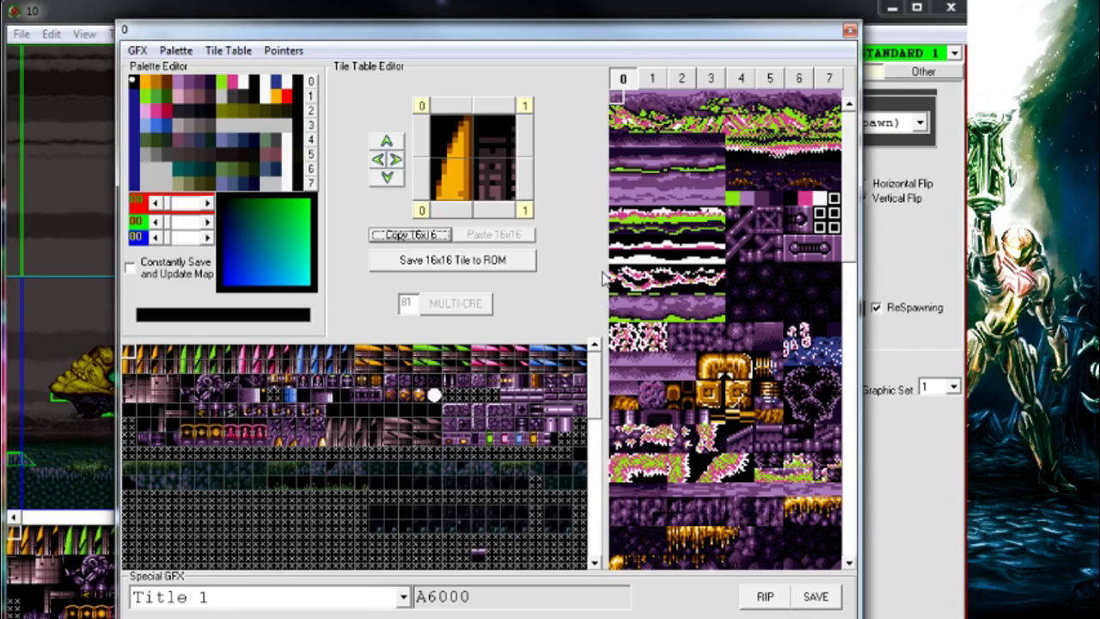
{"action": "scroll", "coordinate": [816, 447], "scroll_direction": "down", "scroll_amount": 5}
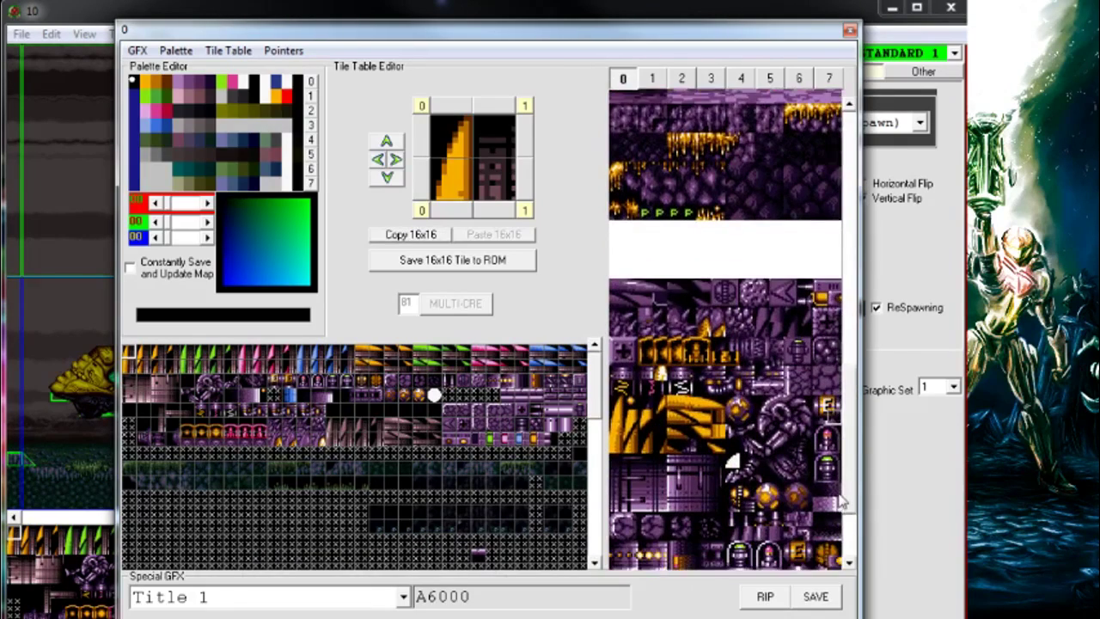
{"action": "left_click", "coordinate": [477, 557]}
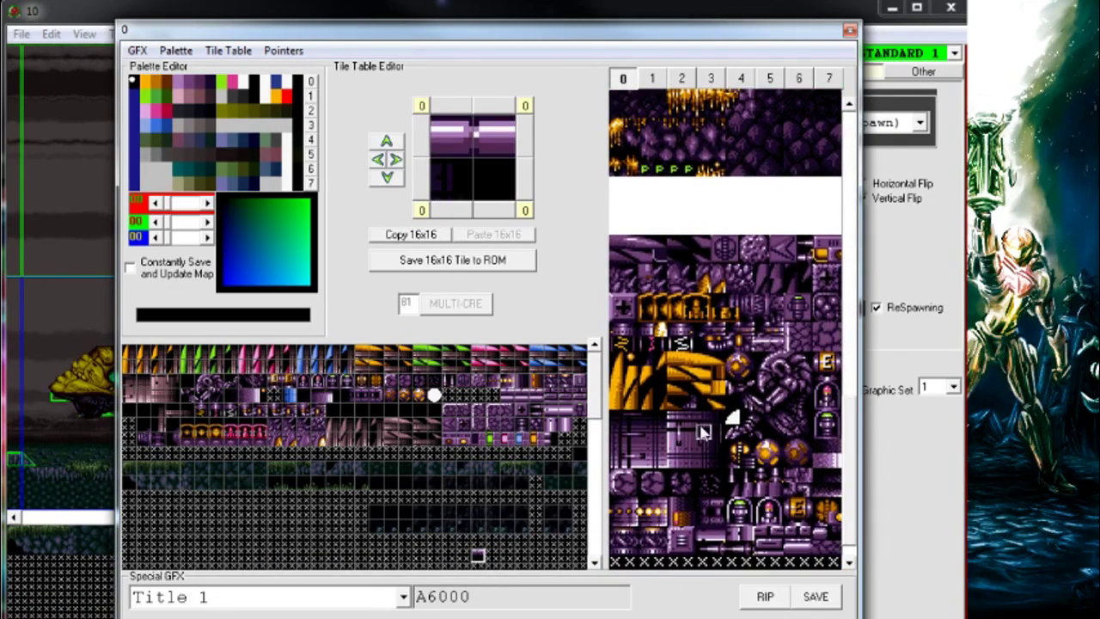
{"action": "left_click", "coordinate": [491, 261]}
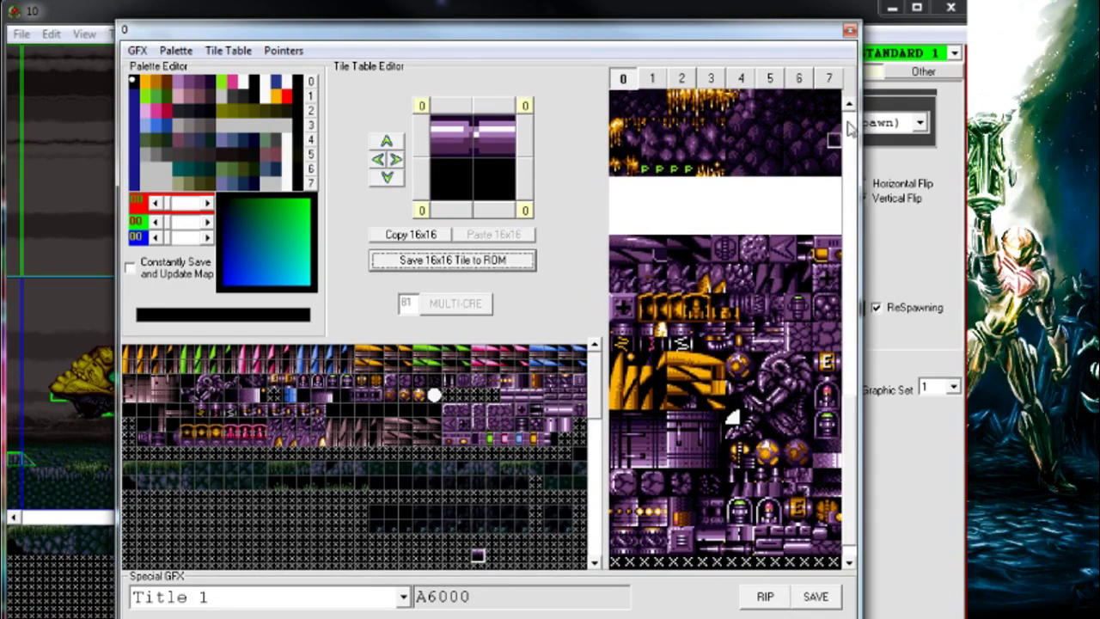
{"action": "left_click", "coordinate": [849, 31]}
Step: Apply the half-height pipe graphic to the flipped slope row and extend the row left past the ship
{"action": "left_click", "coordinate": [363, 614]}
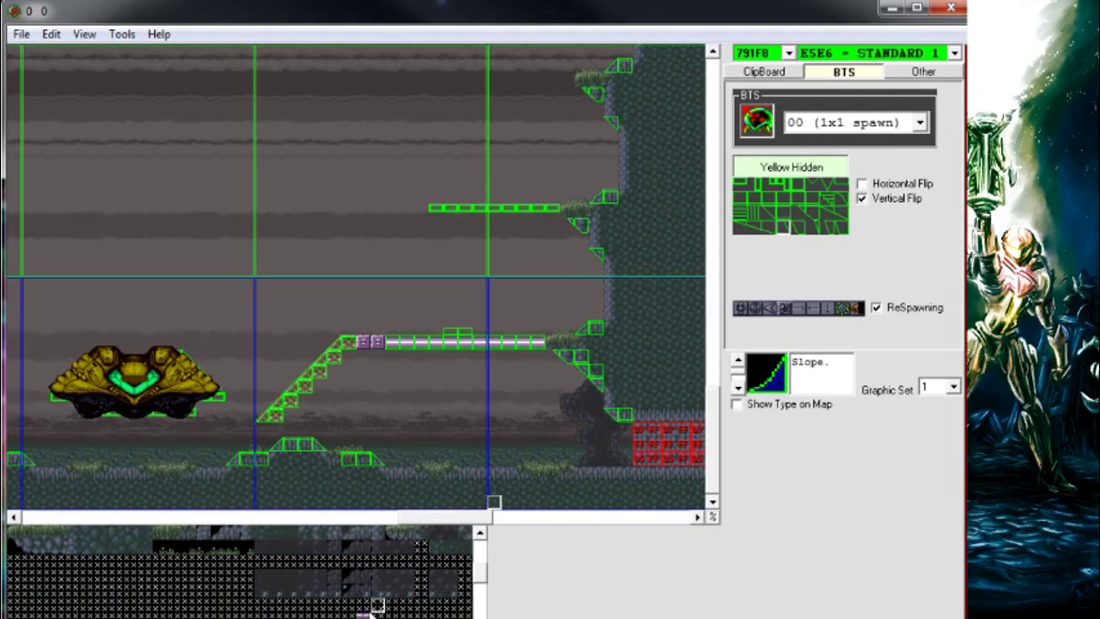
{"action": "left_click", "coordinate": [552, 209]}
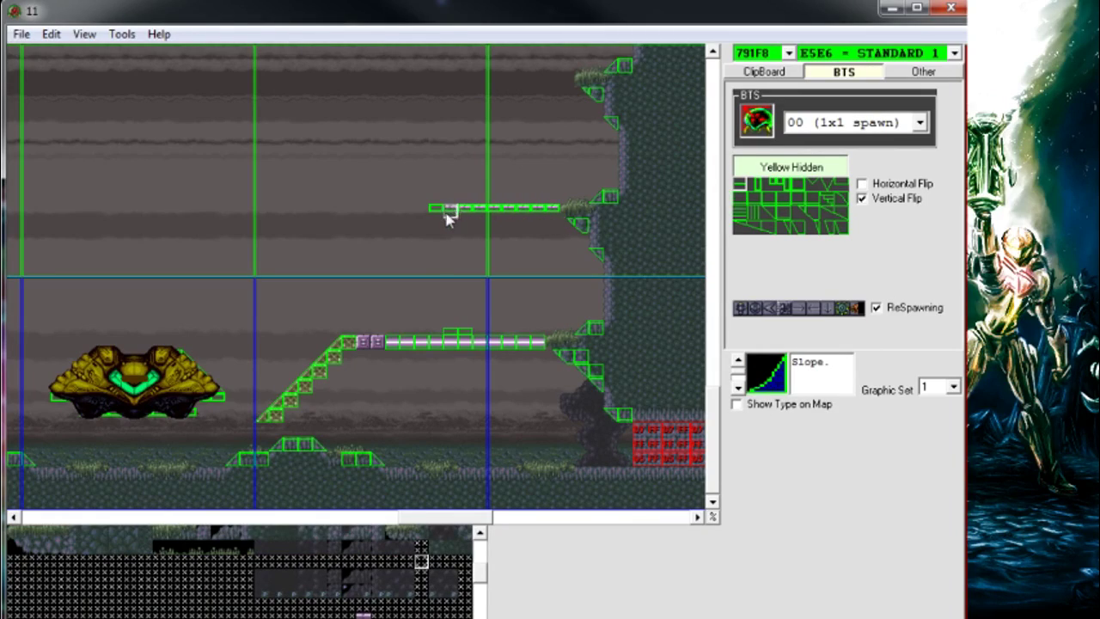
{"action": "left_click", "coordinate": [300, 216]}
{"action": "left_click", "coordinate": [223, 218]}
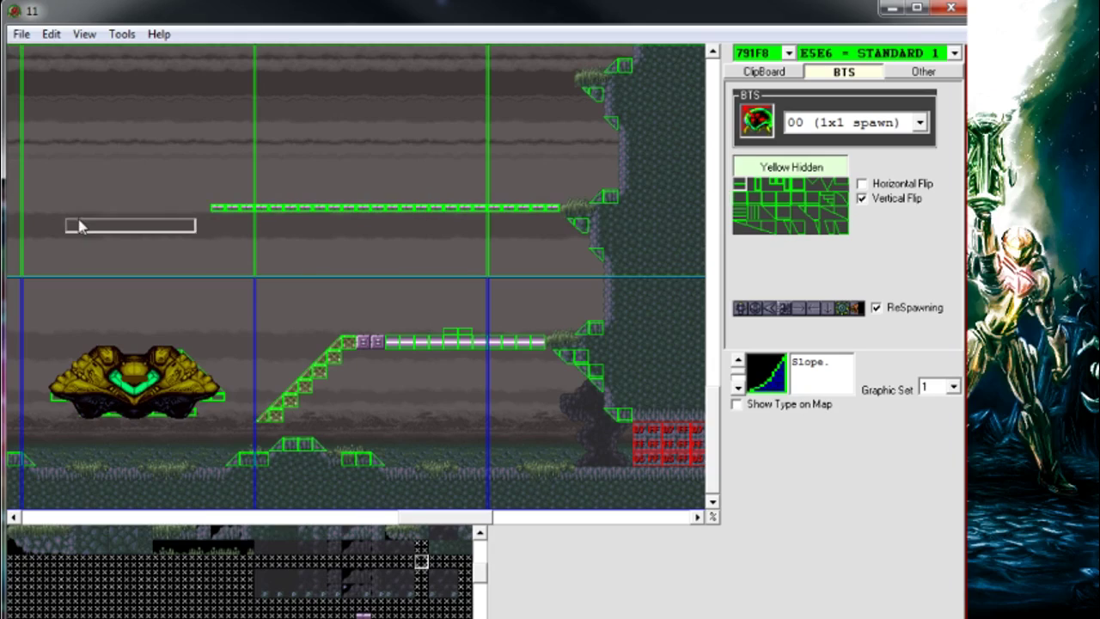
{"action": "left_click", "coordinate": [118, 218]}
{"action": "left_click", "coordinate": [29, 215]}
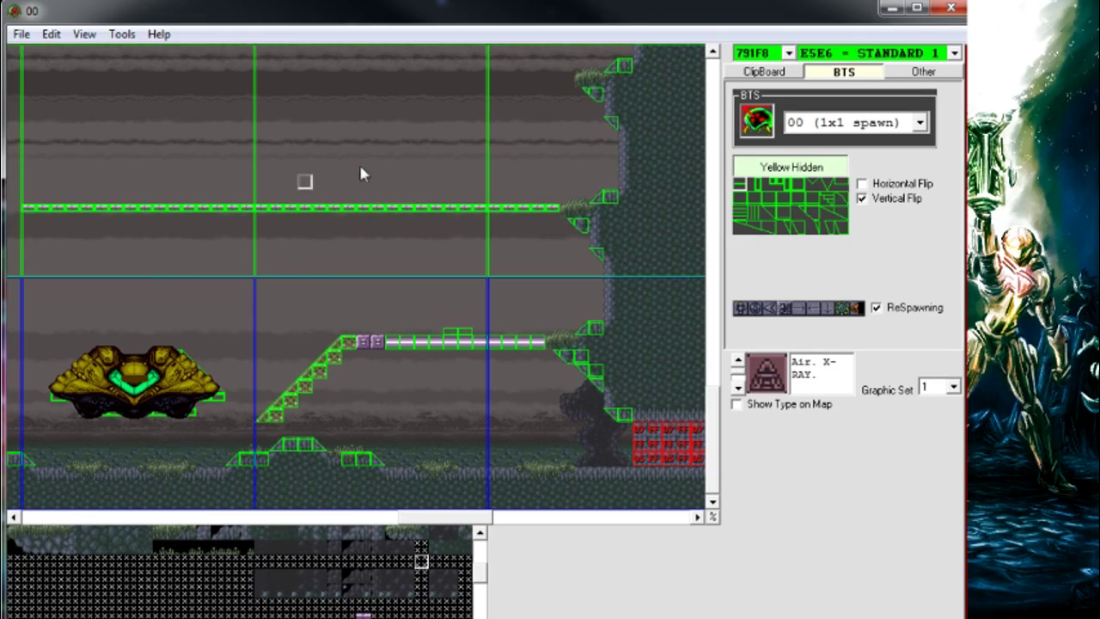
Step: Copy a stretch of the thin pipe platform and continue it left until it meets the vertical purple pillar
{"action": "left_click_drag", "start_coordinate": [42, 214], "coordinate": [245, 211]}
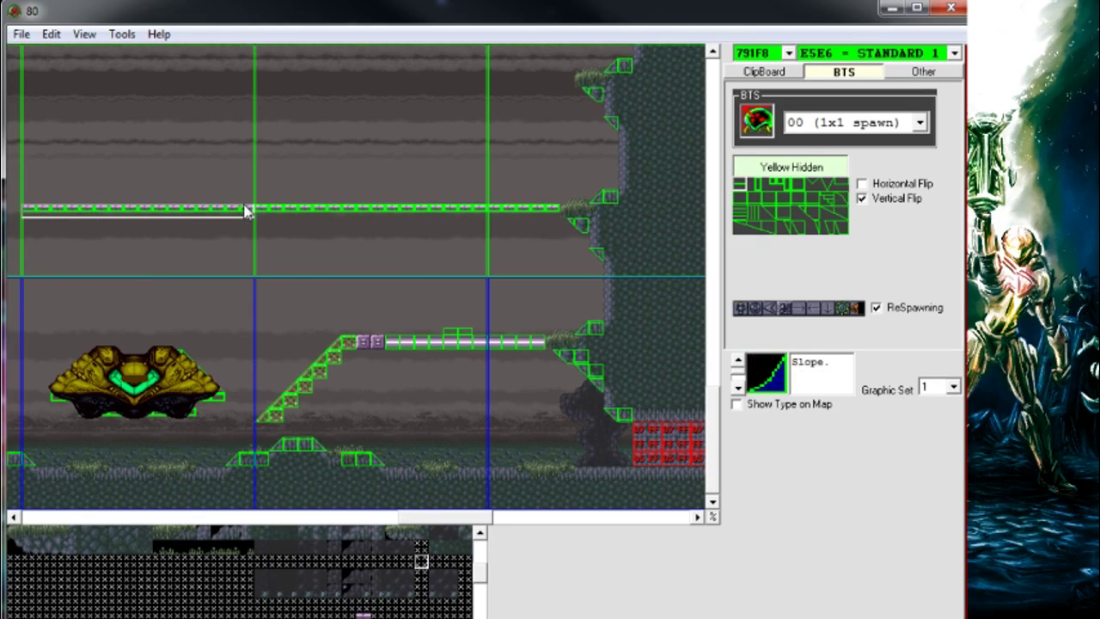
{"action": "left_click", "coordinate": [130, 531]}
{"action": "mouse_move", "coordinate": [26, 209]}
{"action": "left_mouse_down"}
{"action": "mouse_move", "coordinate": [113, 220]}
{"action": "mouse_move", "coordinate": [236, 214]}
{"action": "left_mouse_up"}
{"action": "left_click", "coordinate": [51, 518]}
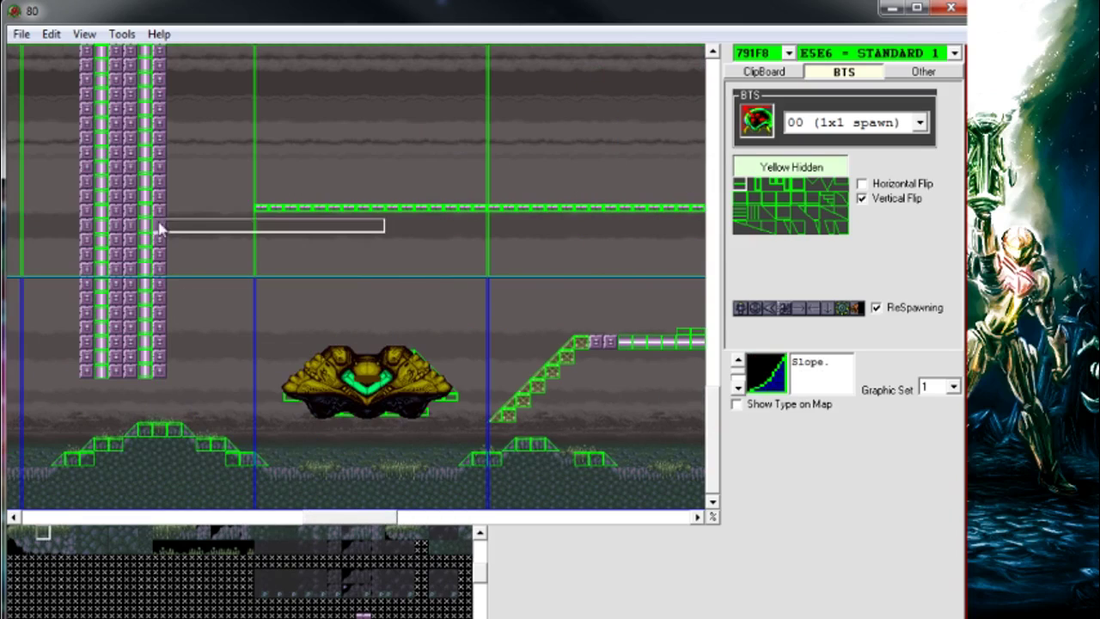
{"action": "left_click_drag", "start_coordinate": [180, 217], "coordinate": [181, 216]}
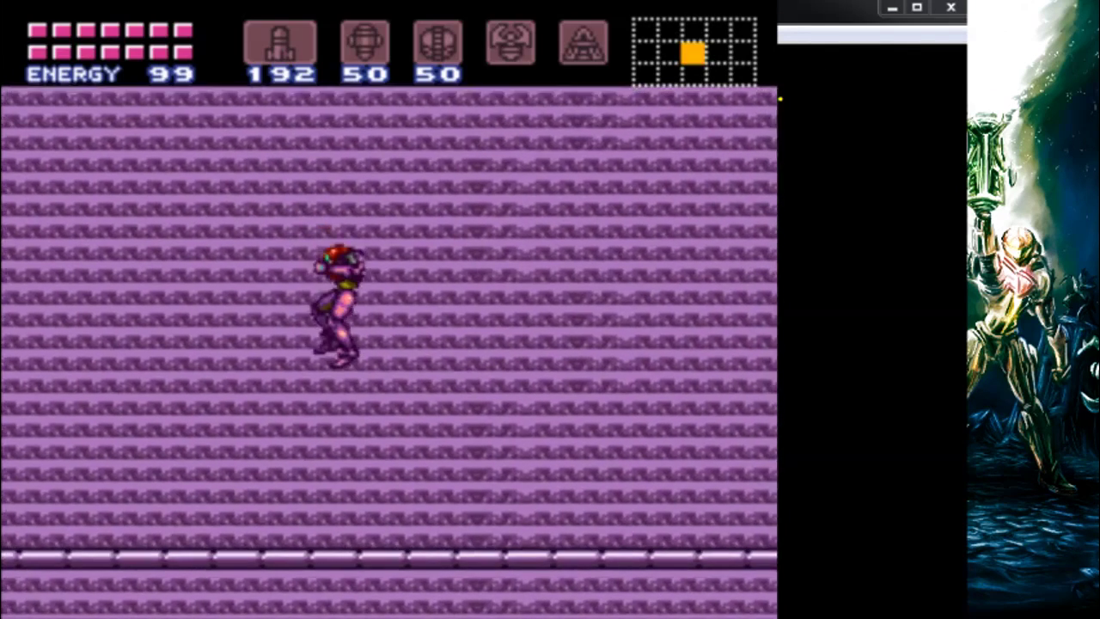
Step: Playtest the thin pipe platform by jumping by the pillar, walking on the pipe and firing missiles, and close the playtest
{"action": "key", "text": "v"}
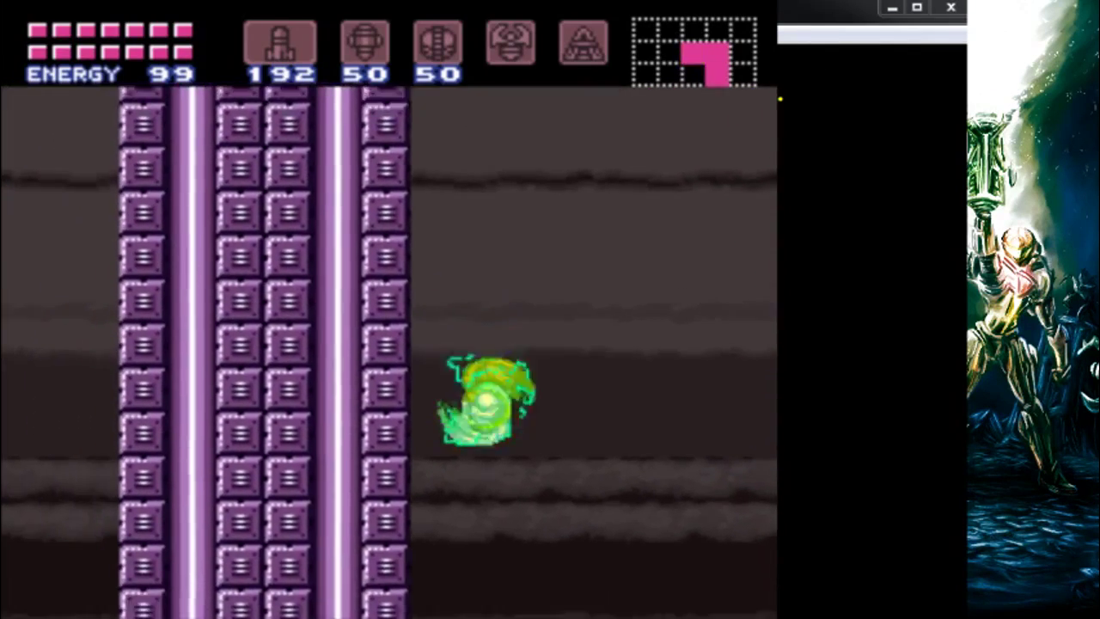
{"action": "key", "text": "Right"}
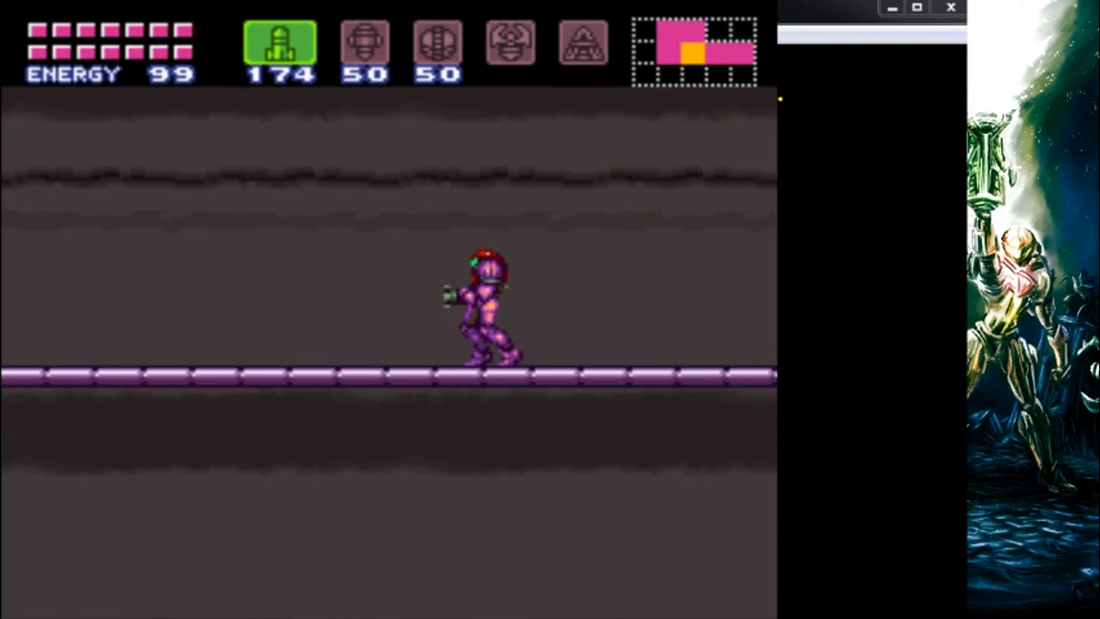
{"action": "key", "text": "alt+F4"}
{"action": "left_click", "coordinate": [711, 361]}
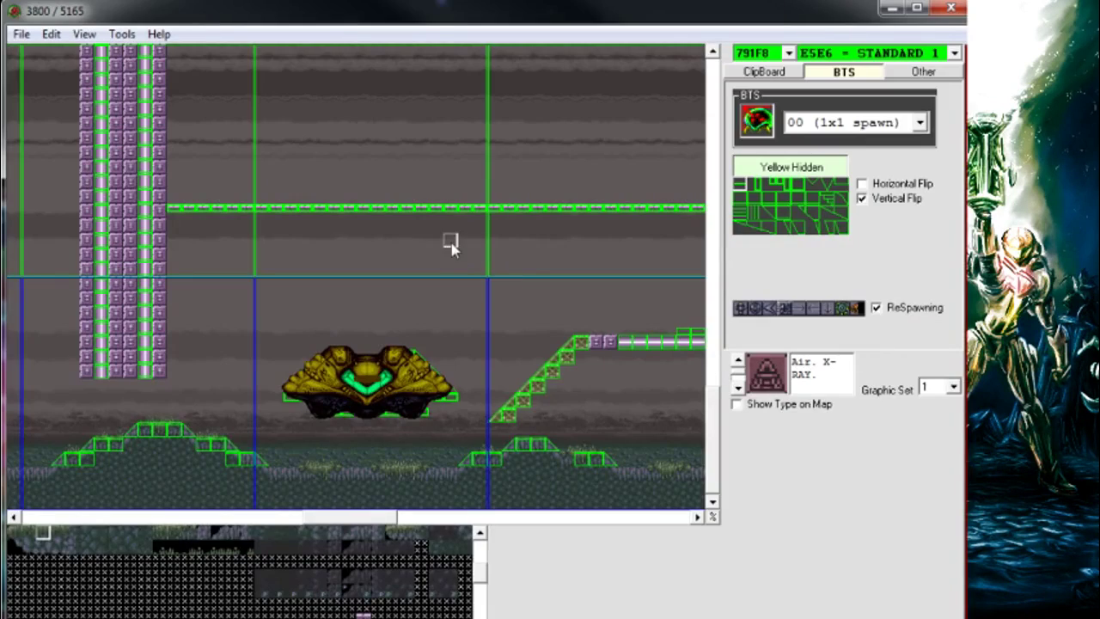
Step: Place a single vertically flipped quarter-block slope tile, BTS 82, in the open air above the thin pipe platform
{"action": "left_click", "coordinate": [400, 516]}
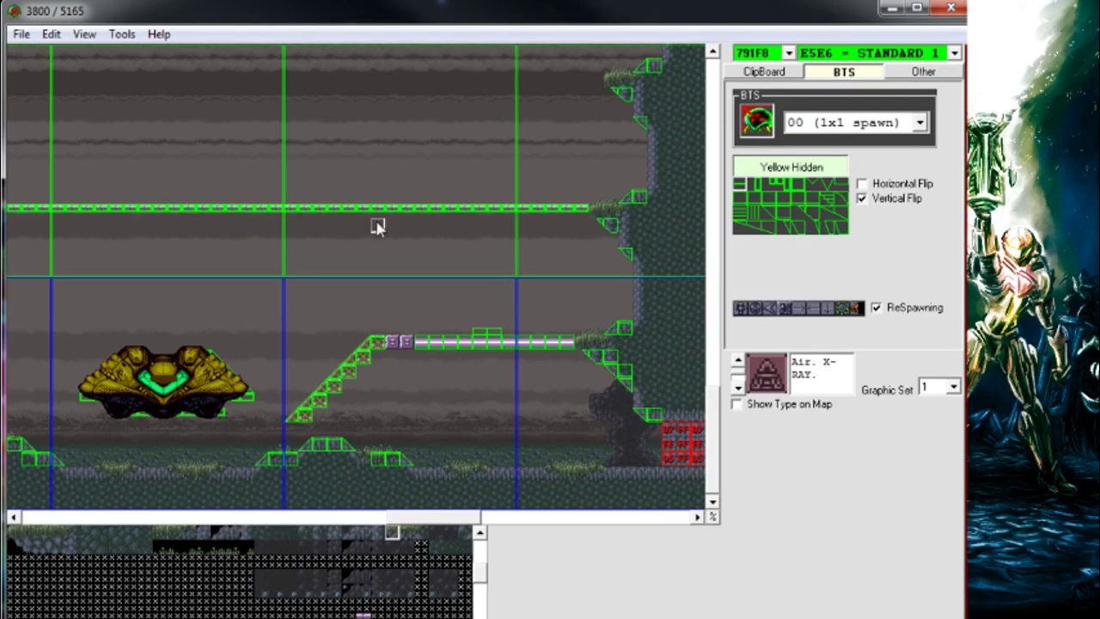
{"action": "mouse_move", "coordinate": [443, 516]}
{"action": "left_mouse_down"}
{"action": "mouse_move", "coordinate": [278, 515]}
{"action": "mouse_move", "coordinate": [426, 512]}
{"action": "left_mouse_up"}
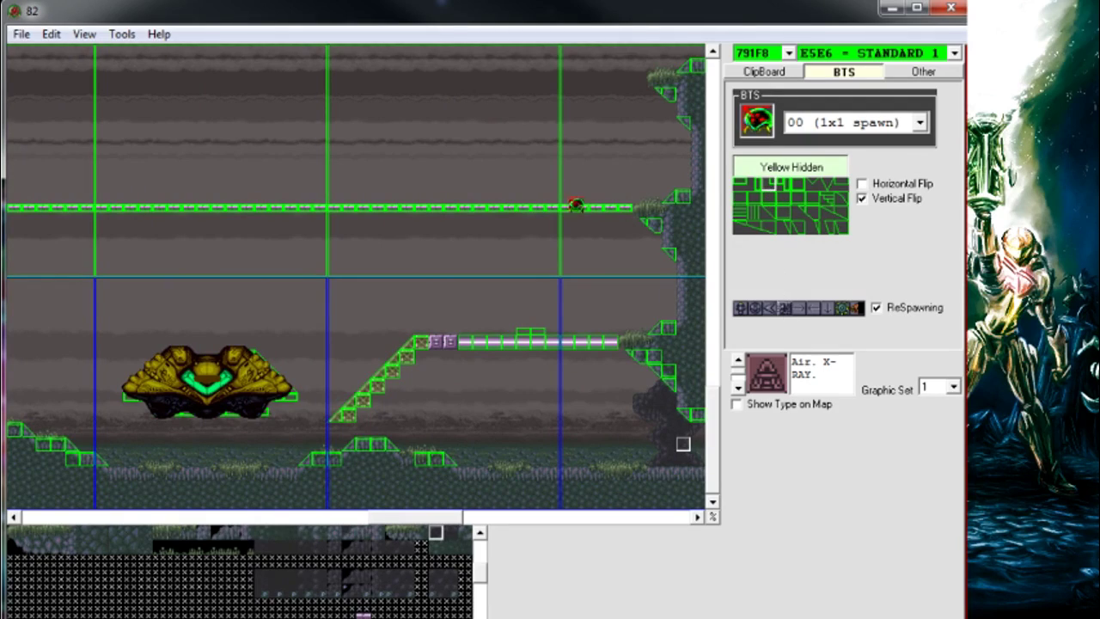
{"action": "left_click_drag", "start_coordinate": [576, 204], "coordinate": [465, 157]}
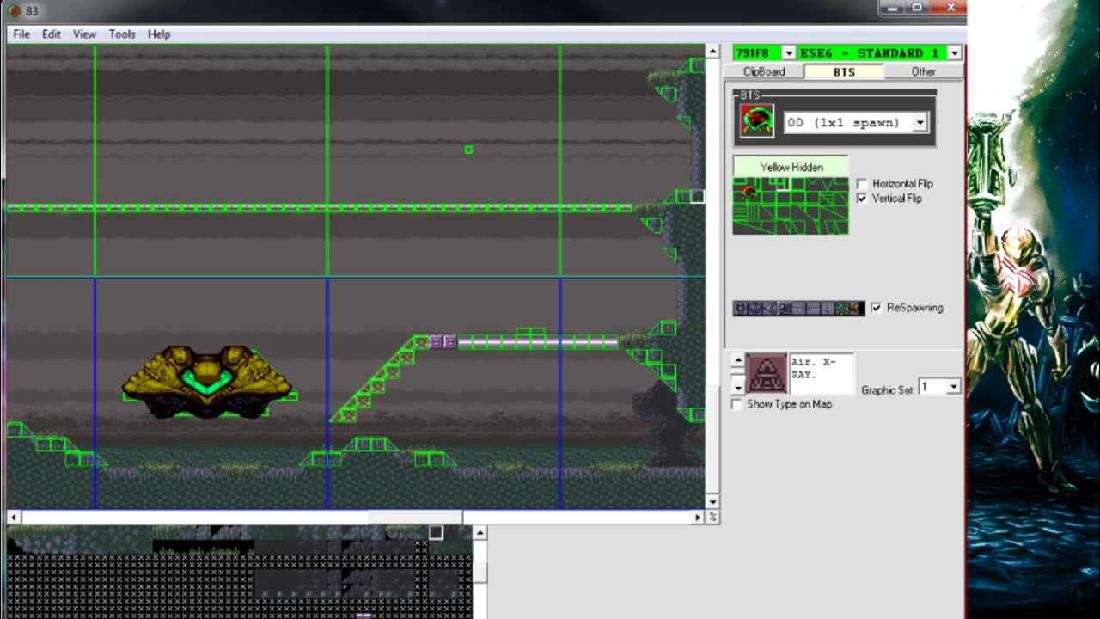
Step: Add more flipped slope tiles beside the test tile above the thin pipe platform, and clear them all with air
{"action": "left_click_drag", "start_coordinate": [481, 161], "coordinate": [480, 156]}
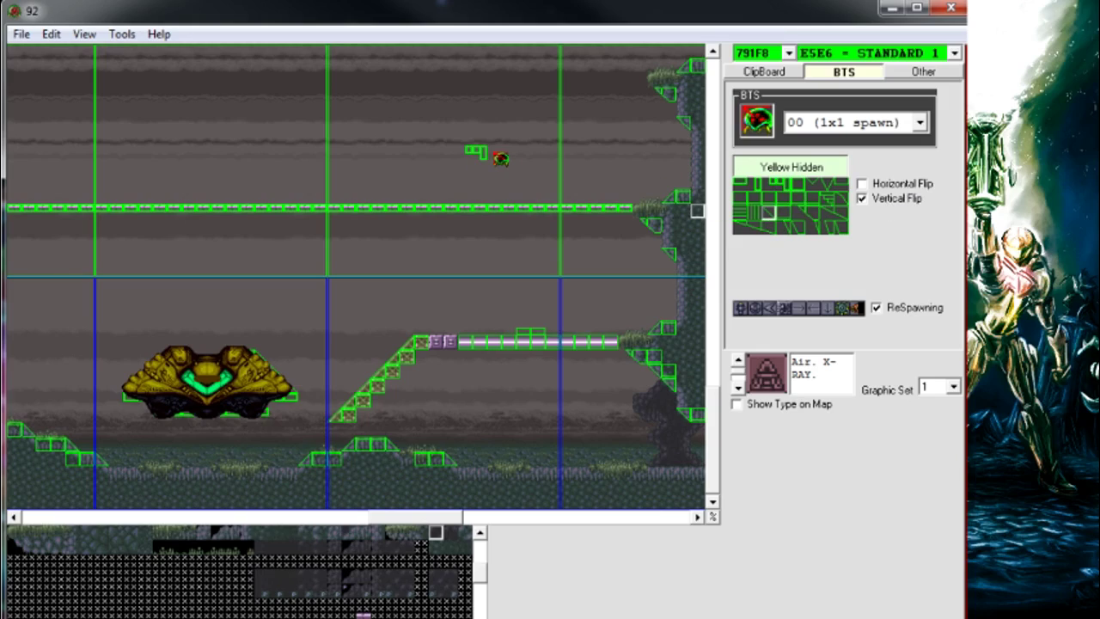
{"action": "left_click_drag", "start_coordinate": [502, 177], "coordinate": [469, 154]}
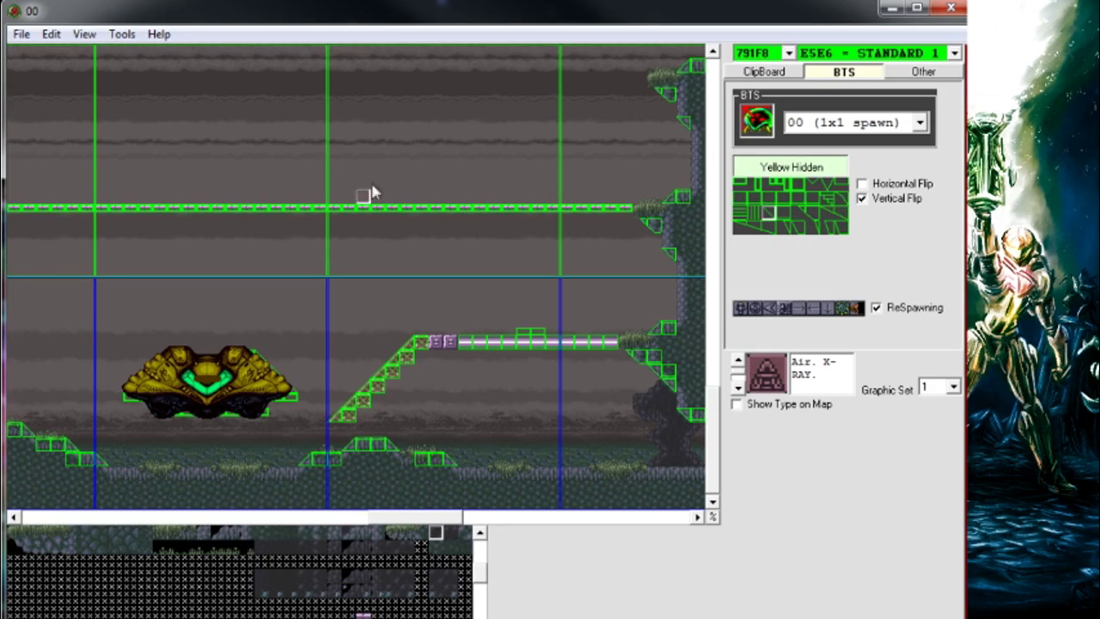
Step: Lift the ship off its slope outline to above the thin pipe, sample the solid block underneath and show block types on the map
{"action": "left_click_drag", "start_coordinate": [484, 515], "coordinate": [360, 513]}
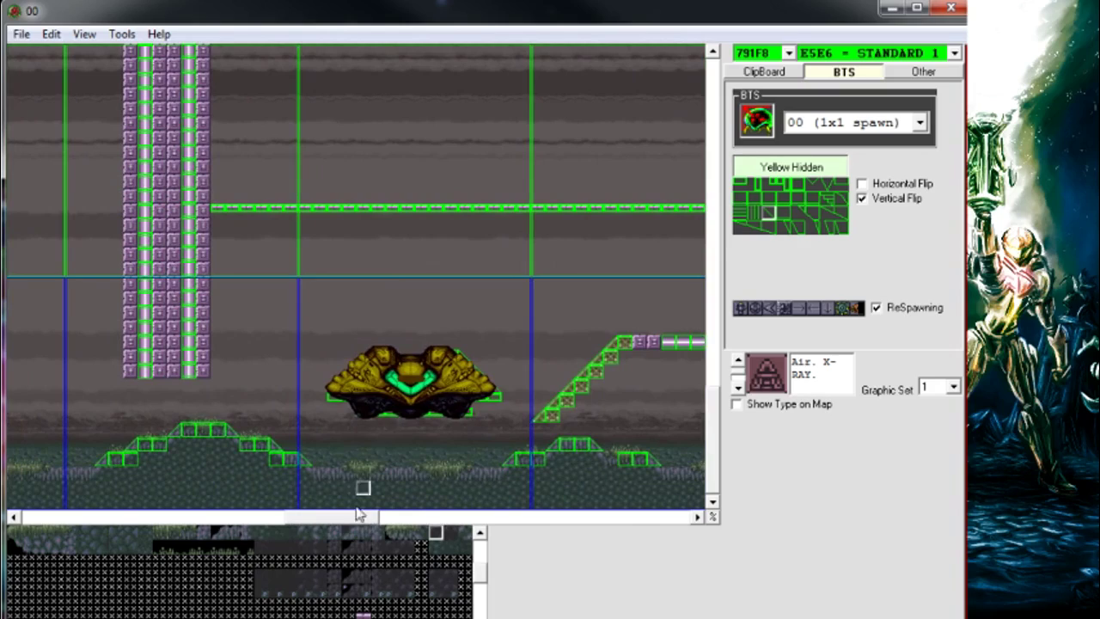
{"action": "left_click", "coordinate": [451, 386]}
{"action": "left_click_drag", "start_coordinate": [451, 386], "coordinate": [460, 142]}
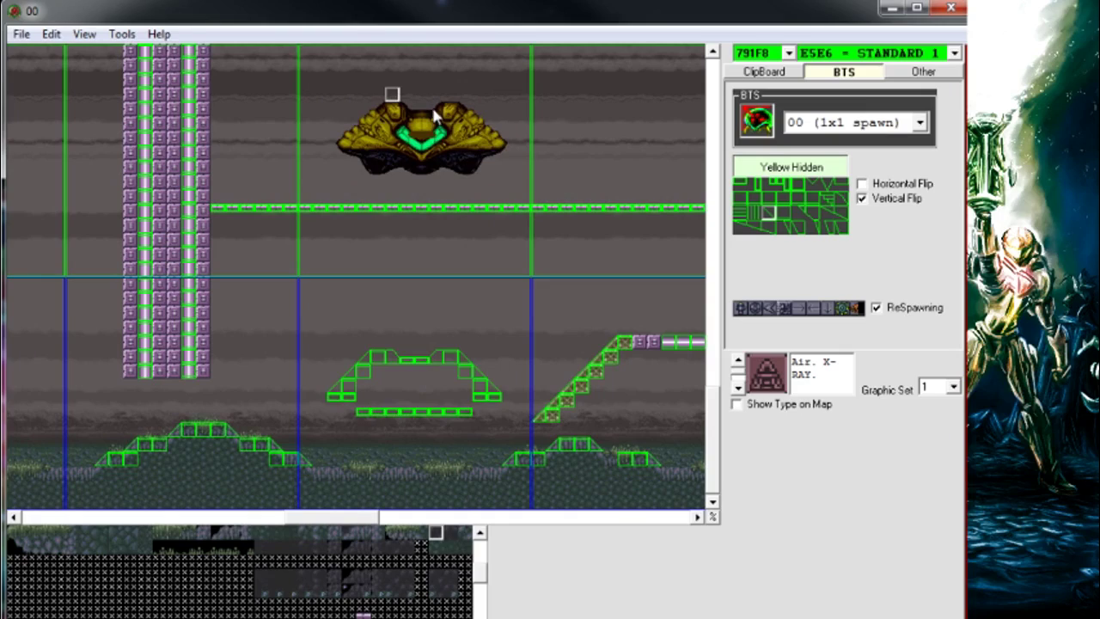
{"action": "left_click", "coordinate": [430, 391]}
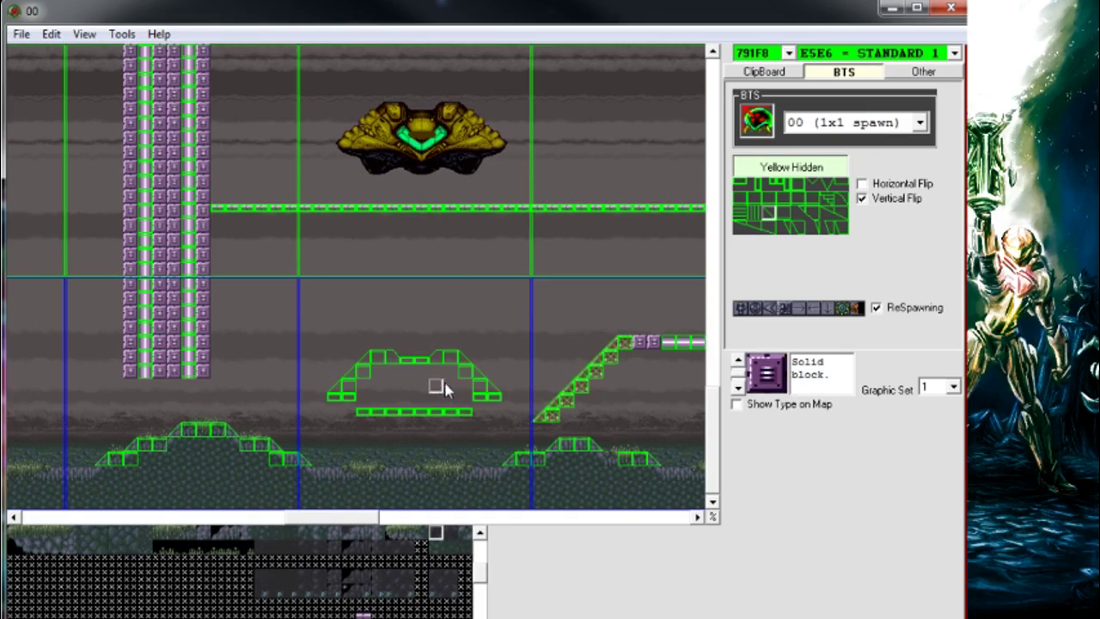
{"action": "left_click", "coordinate": [754, 402]}
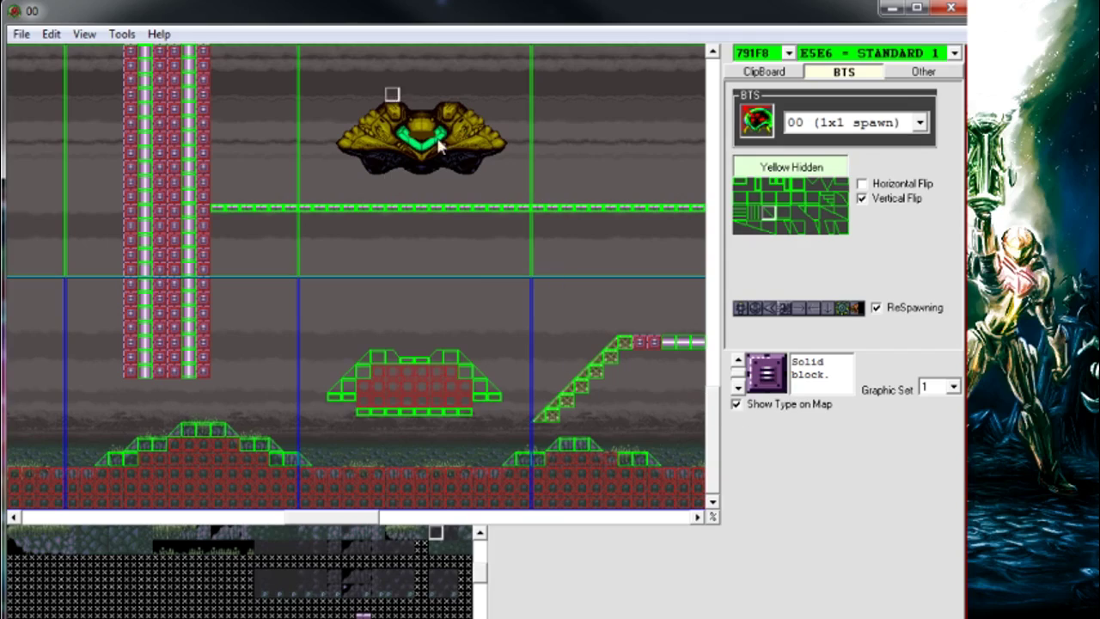
Step: Put the ship back over its slope and solid outline, lifting it off once more to compare
{"action": "left_click_drag", "start_coordinate": [433, 146], "coordinate": [425, 374]}
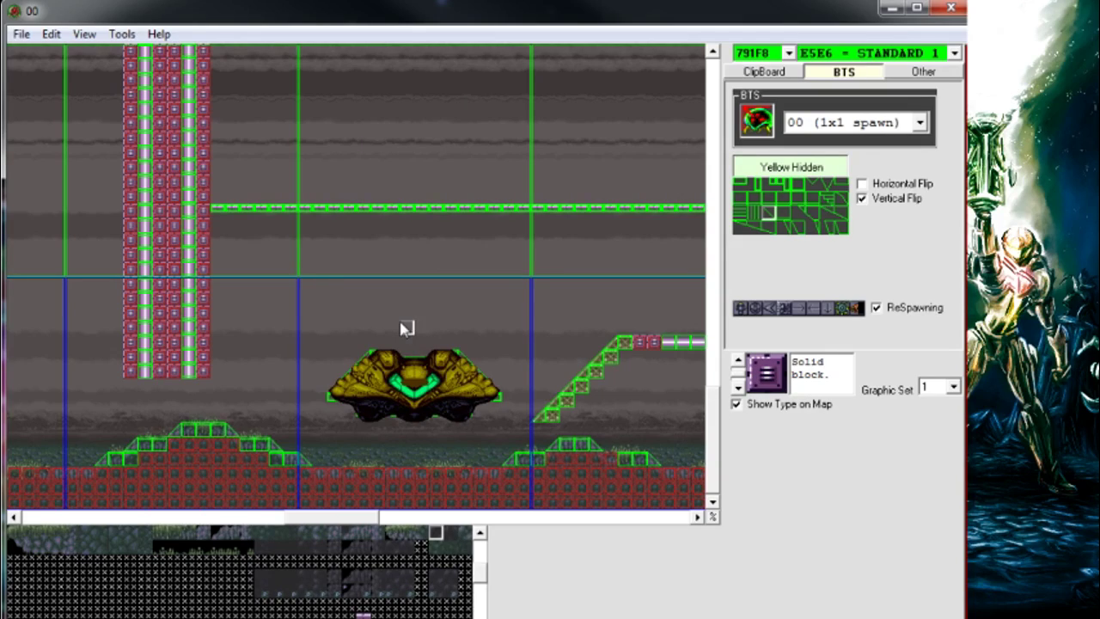
{"action": "left_click_drag", "start_coordinate": [436, 343], "coordinate": [462, 170]}
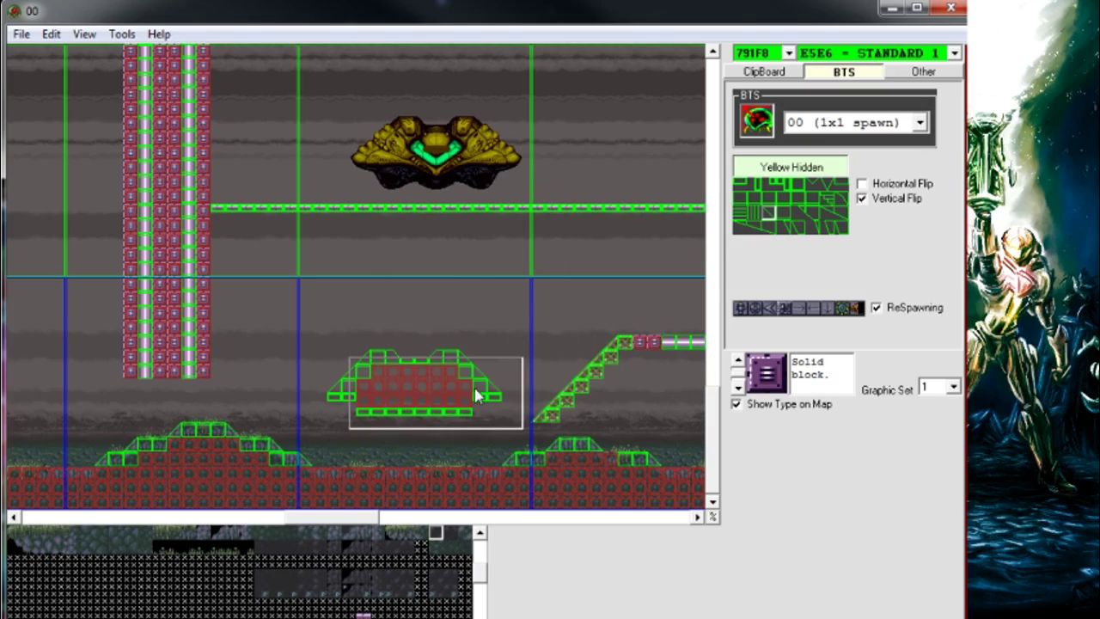
{"action": "left_click_drag", "start_coordinate": [454, 383], "coordinate": [455, 383]}
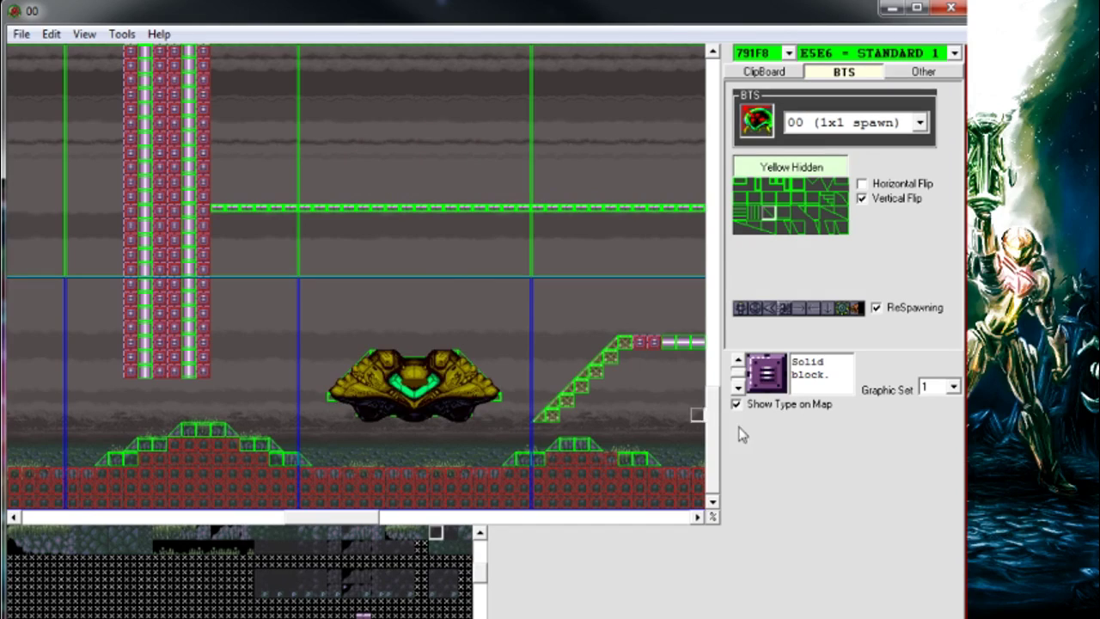
Step: Examine the solid block overlay and the doors at both ends of the room, and return to the ship
{"action": "left_click_drag", "start_coordinate": [337, 521], "coordinate": [76, 522]}
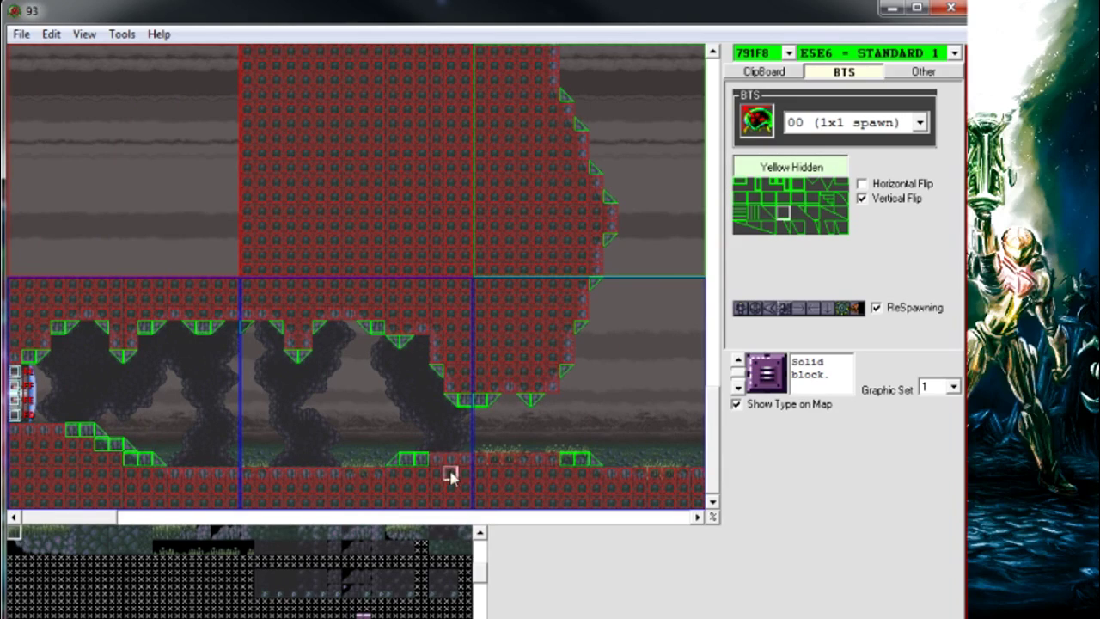
{"action": "left_click_drag", "start_coordinate": [72, 516], "coordinate": [685, 483]}
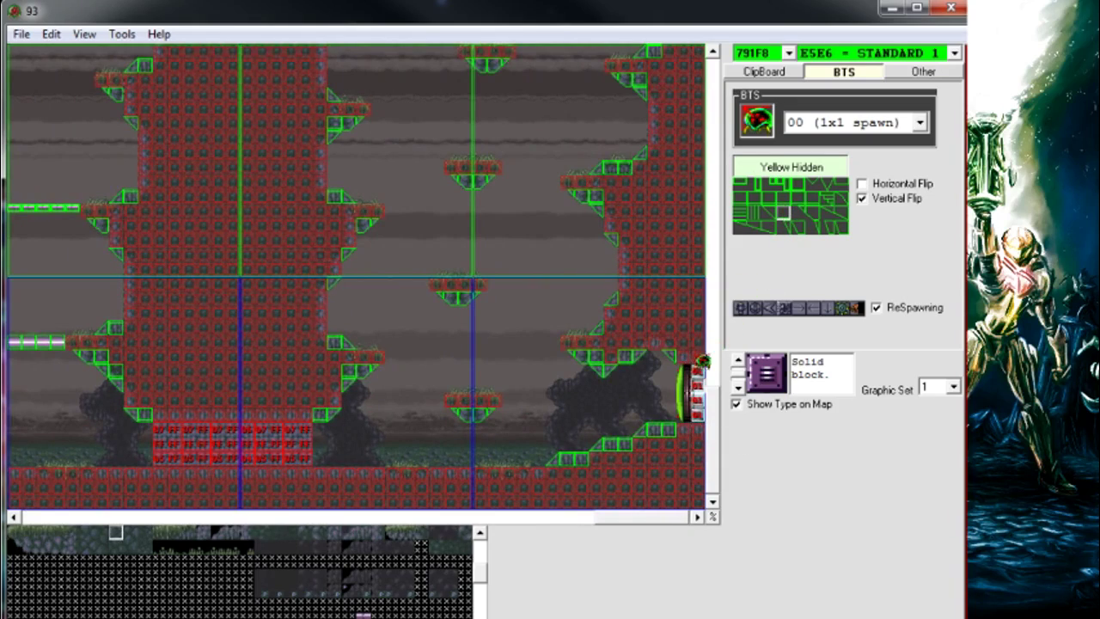
{"action": "left_click_drag", "start_coordinate": [683, 392], "coordinate": [640, 378]}
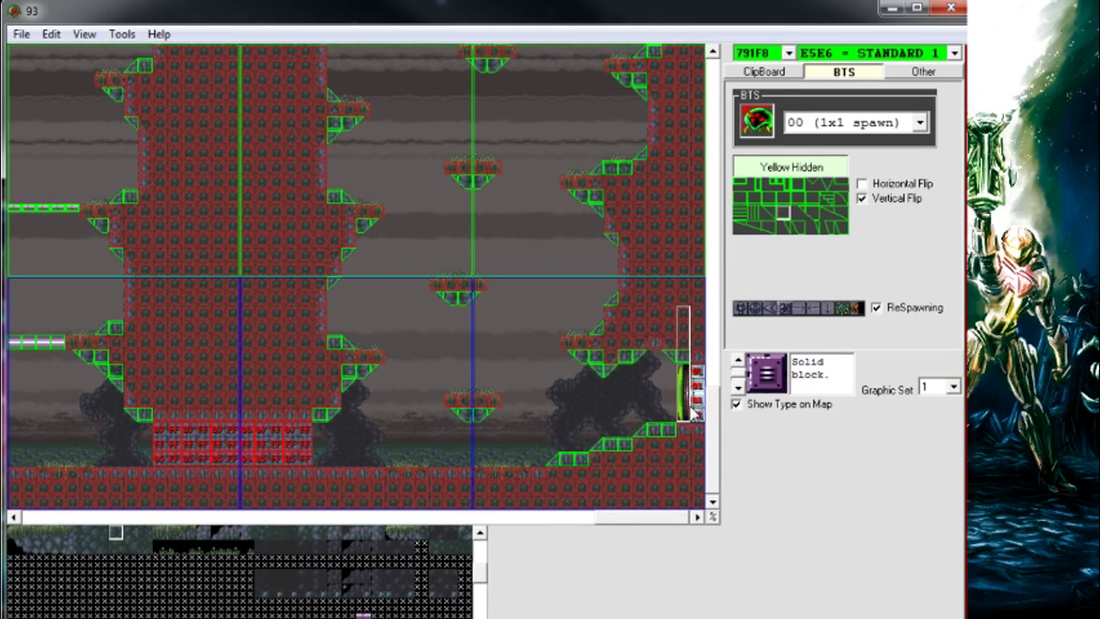
{"action": "left_click_drag", "start_coordinate": [675, 517], "coordinate": [85, 546]}
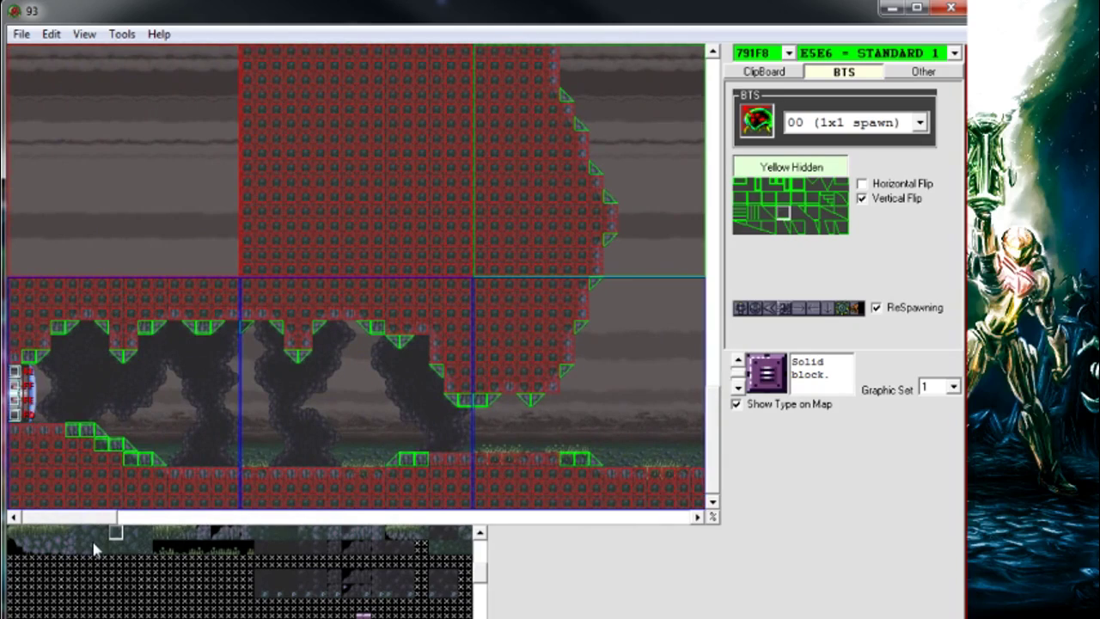
{"action": "left_click_drag", "start_coordinate": [97, 548], "coordinate": [410, 528]}
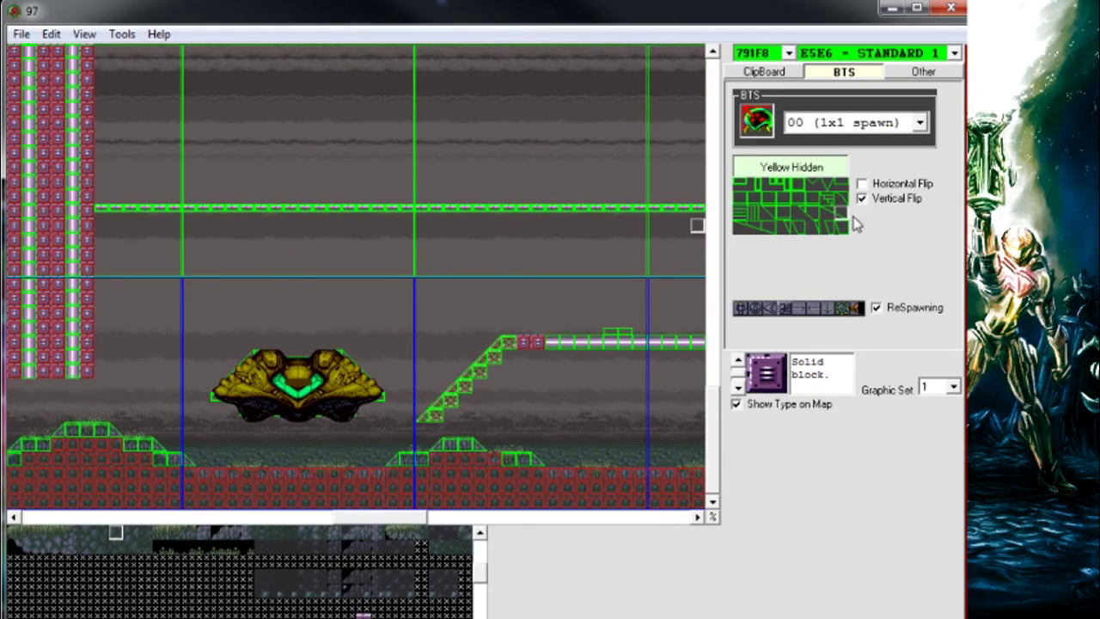
Step: Turn off vertical flip and the block type display, and place a full-square slope tile, BTS 13, under the mound's left edge below the ramp
{"action": "left_click", "coordinate": [893, 198]}
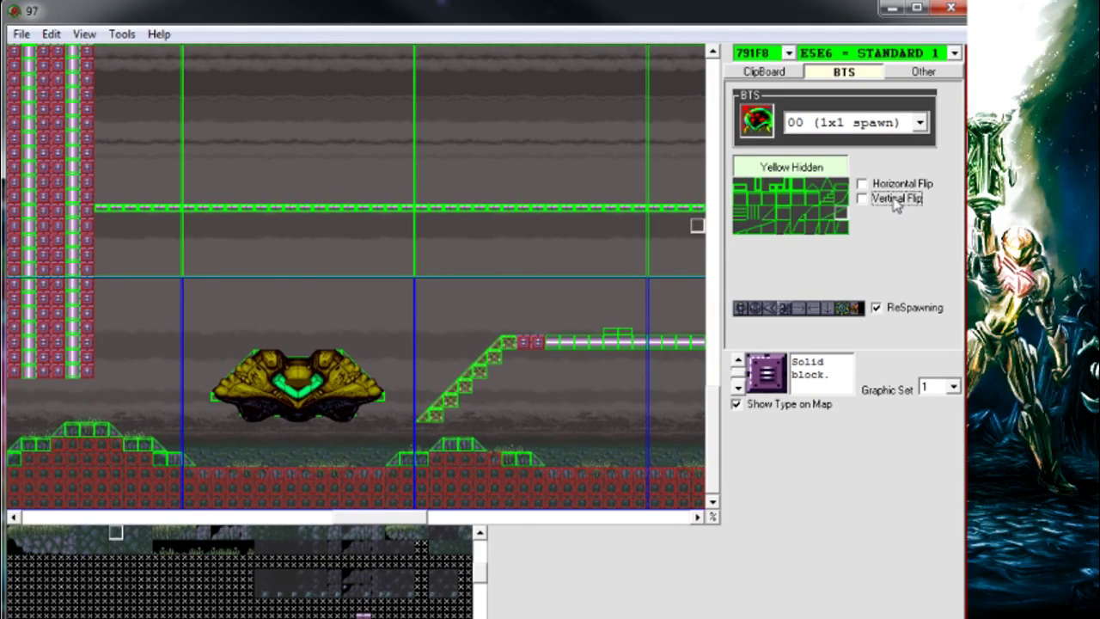
{"action": "left_click", "coordinate": [780, 404]}
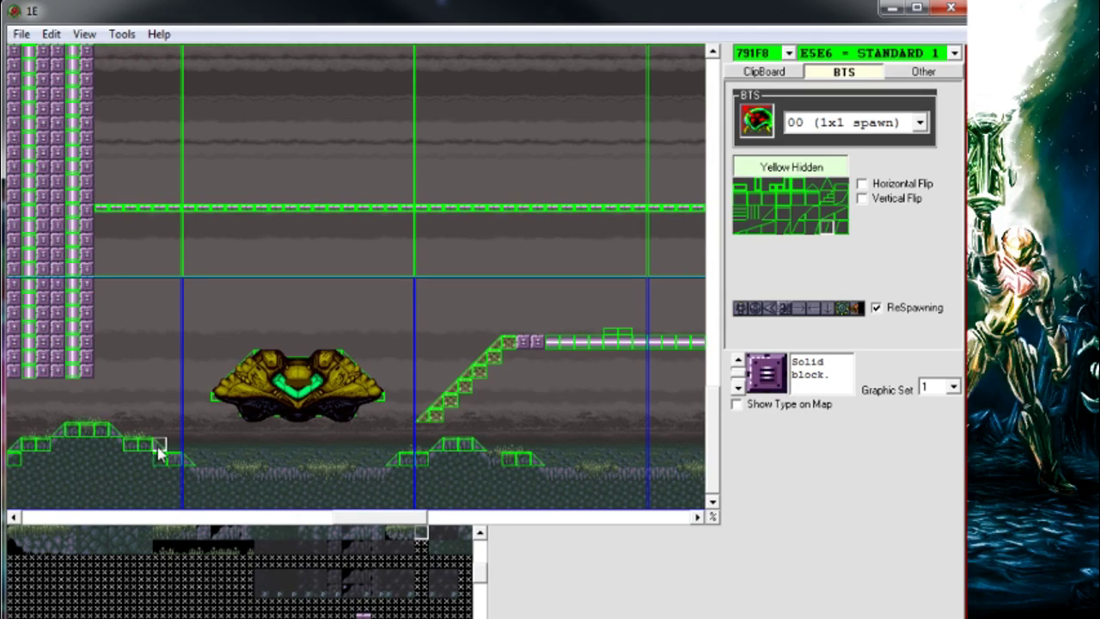
{"action": "left_click", "coordinate": [768, 227]}
{"action": "left_click_drag", "start_coordinate": [784, 213], "coordinate": [392, 475]}
{"action": "left_click", "coordinate": [391, 473]}
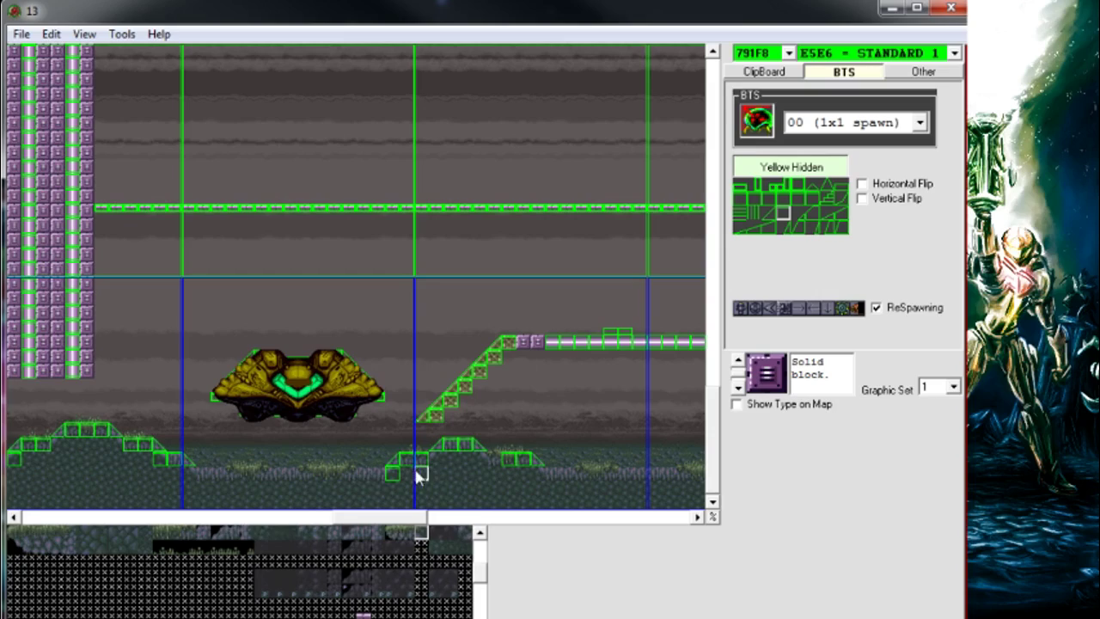